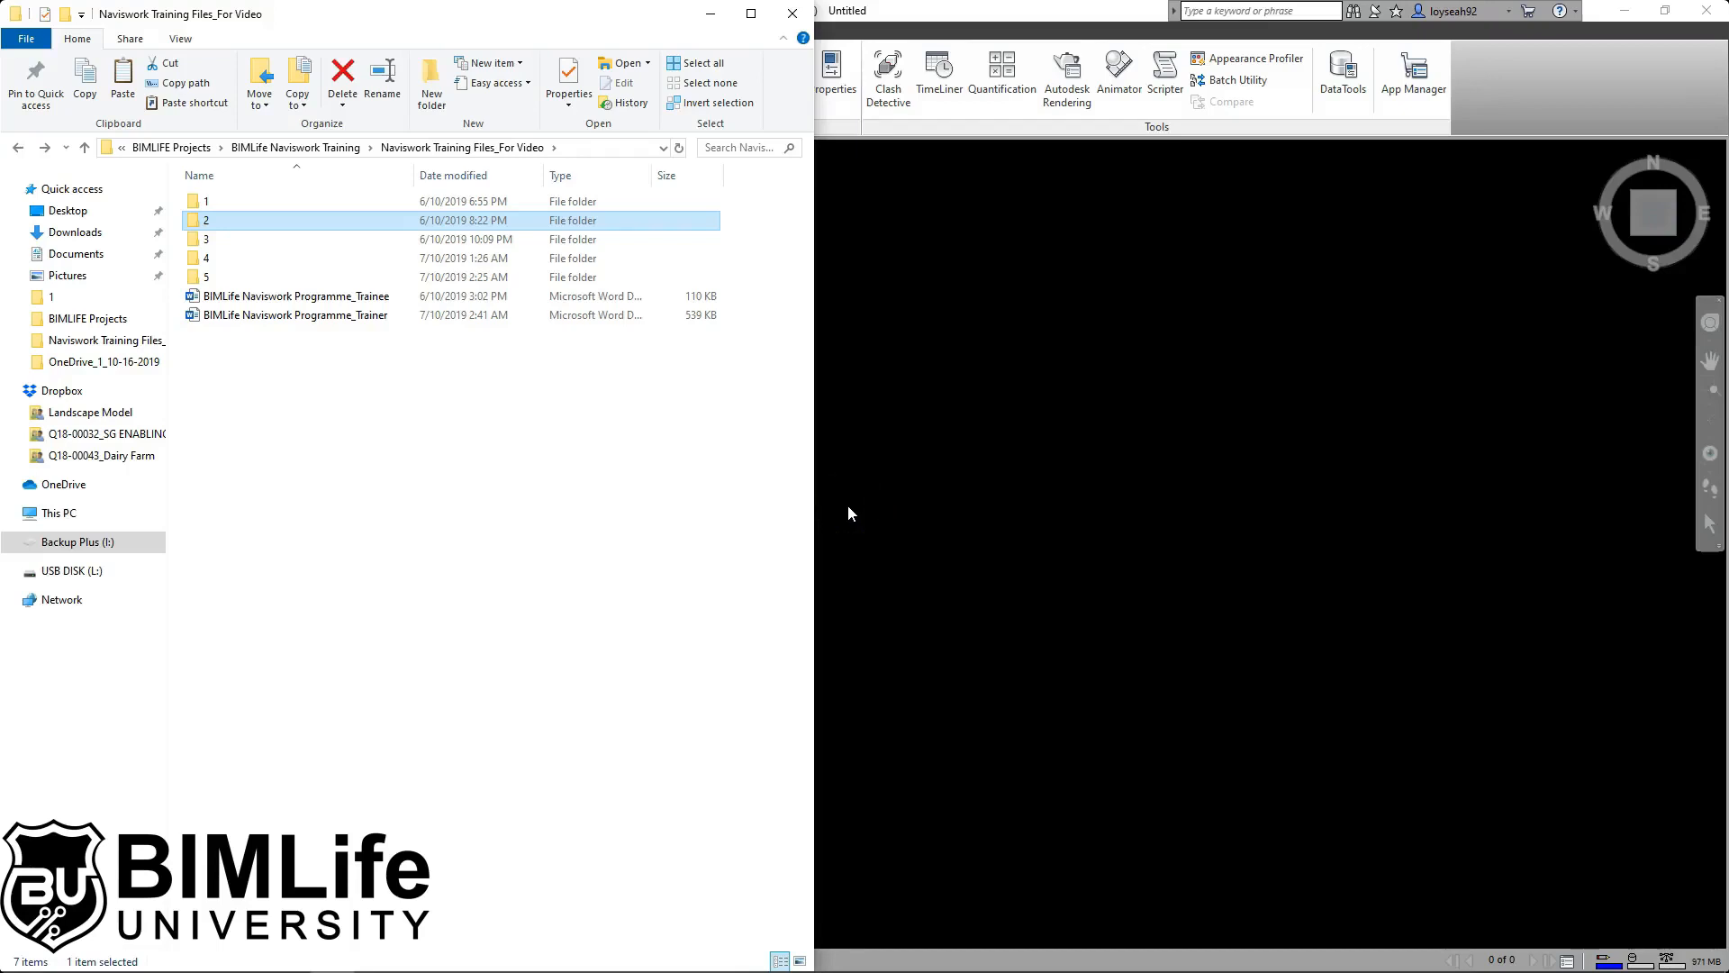
Open the Navisworks cache file BL_2017_Trapelo_ARCH from the ARCHI subfolder of folder 2 in Navisworks and view the building from above.
double_click(252, 220)
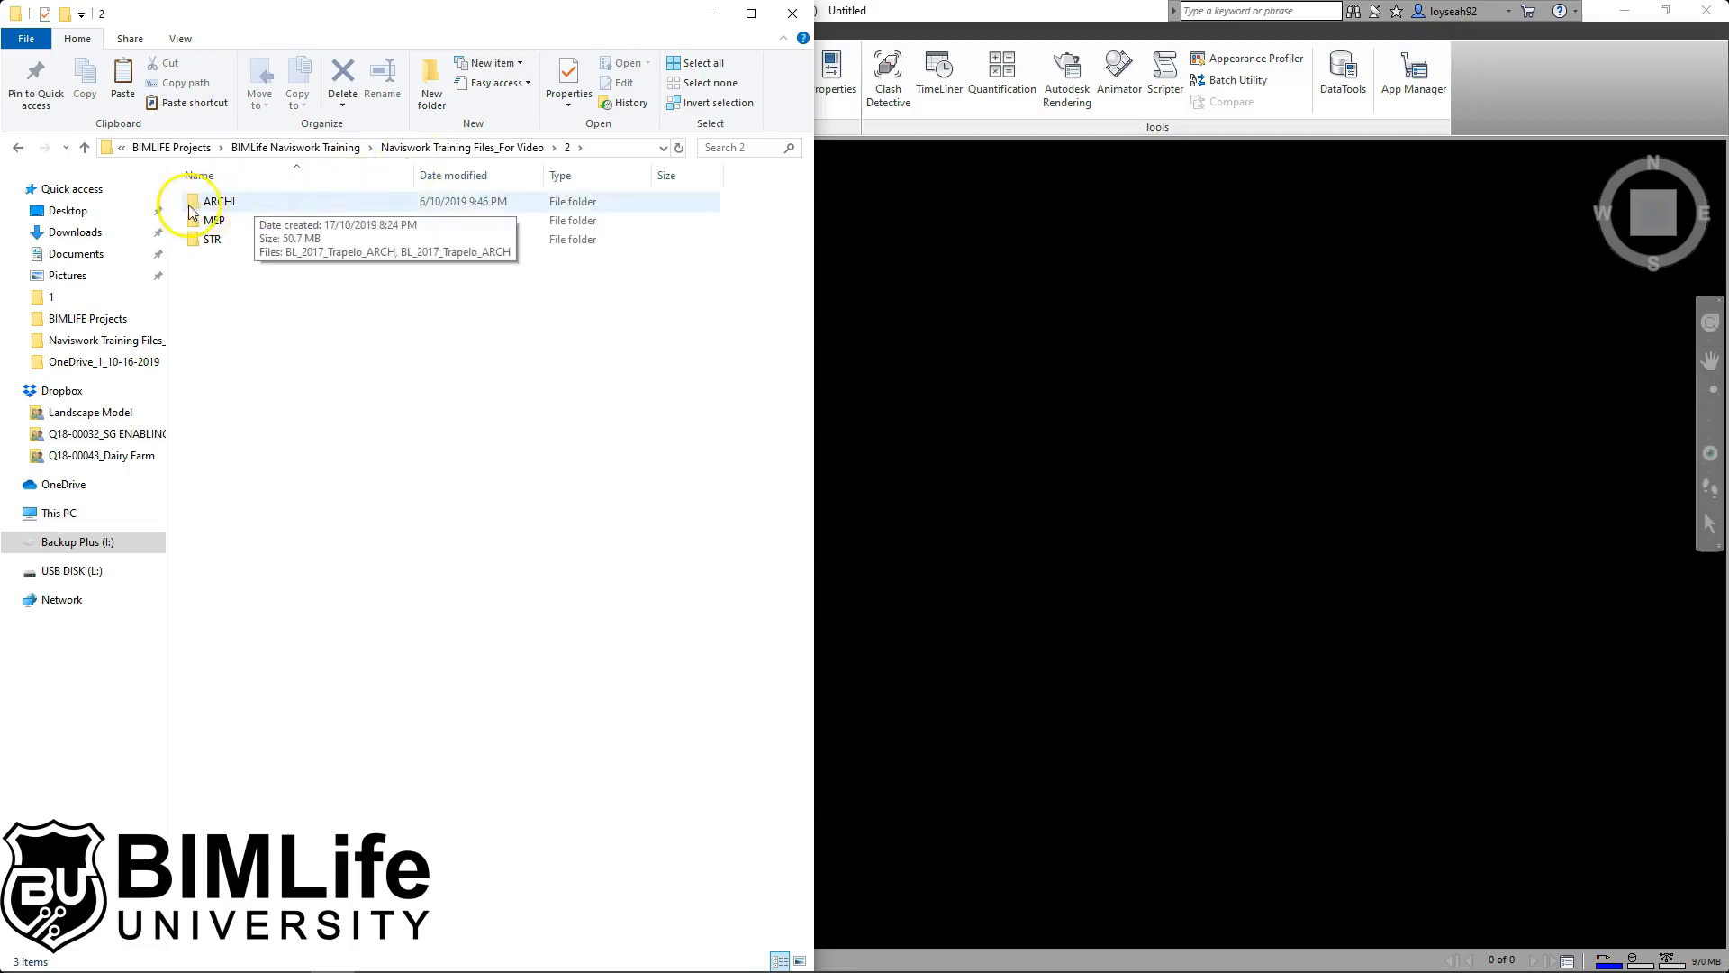
double_click(221, 202)
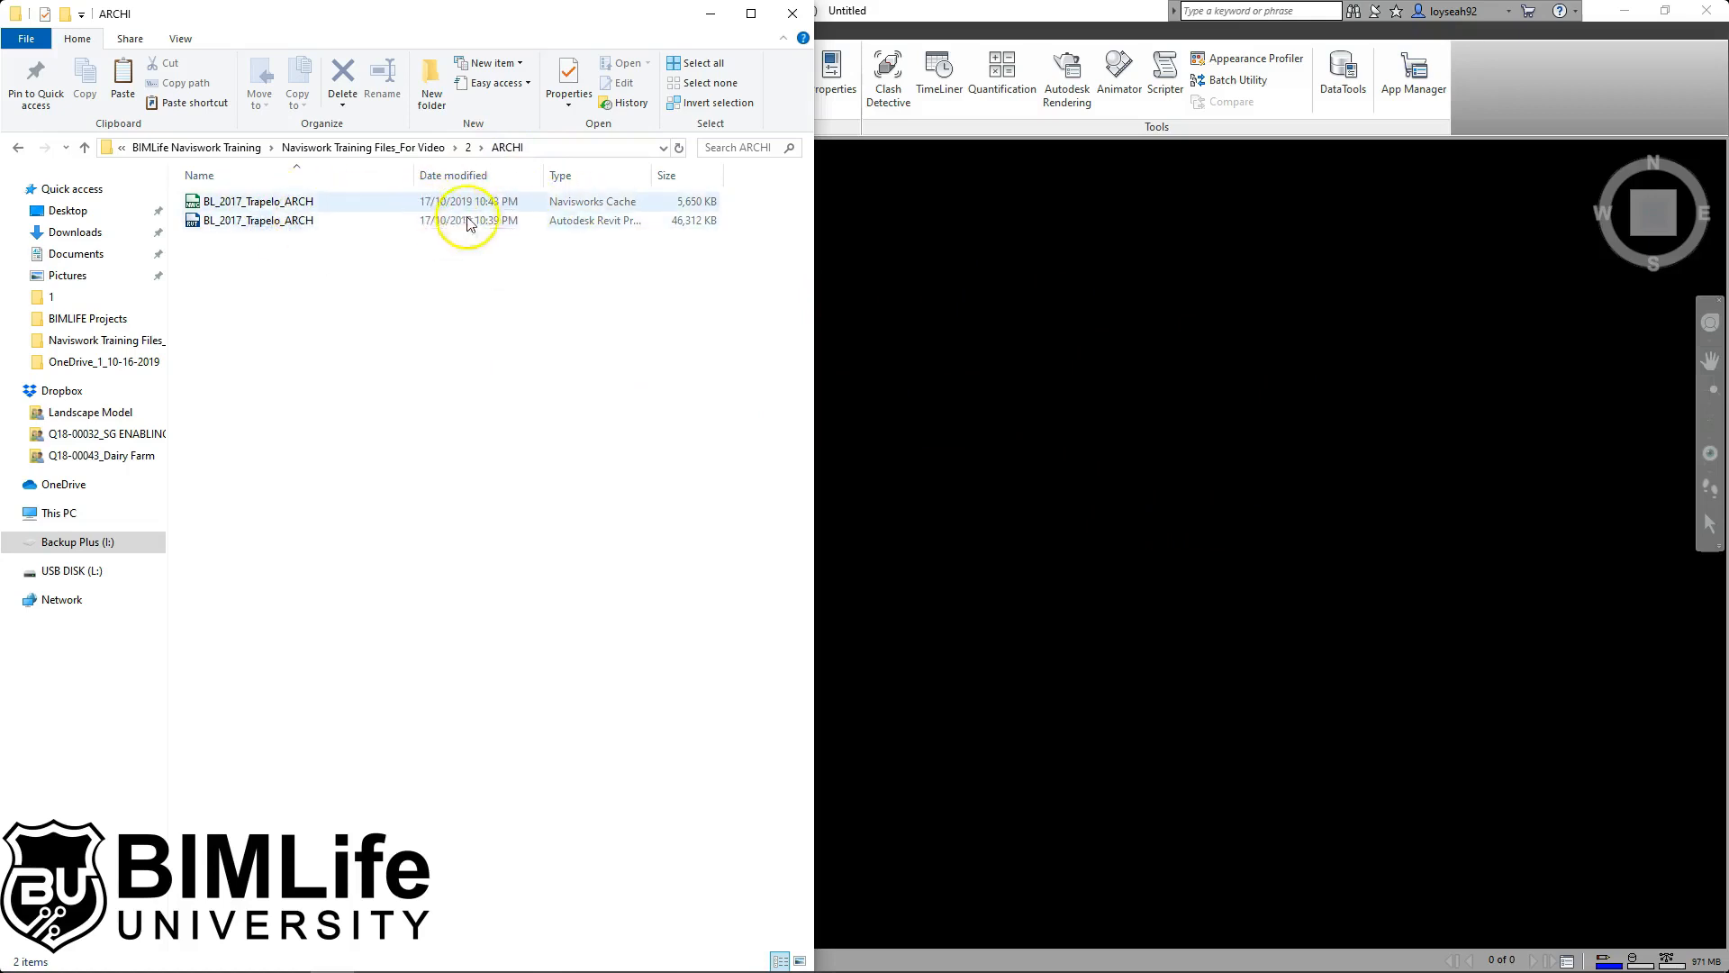
click(278, 208)
drag(278, 208, 236, 204)
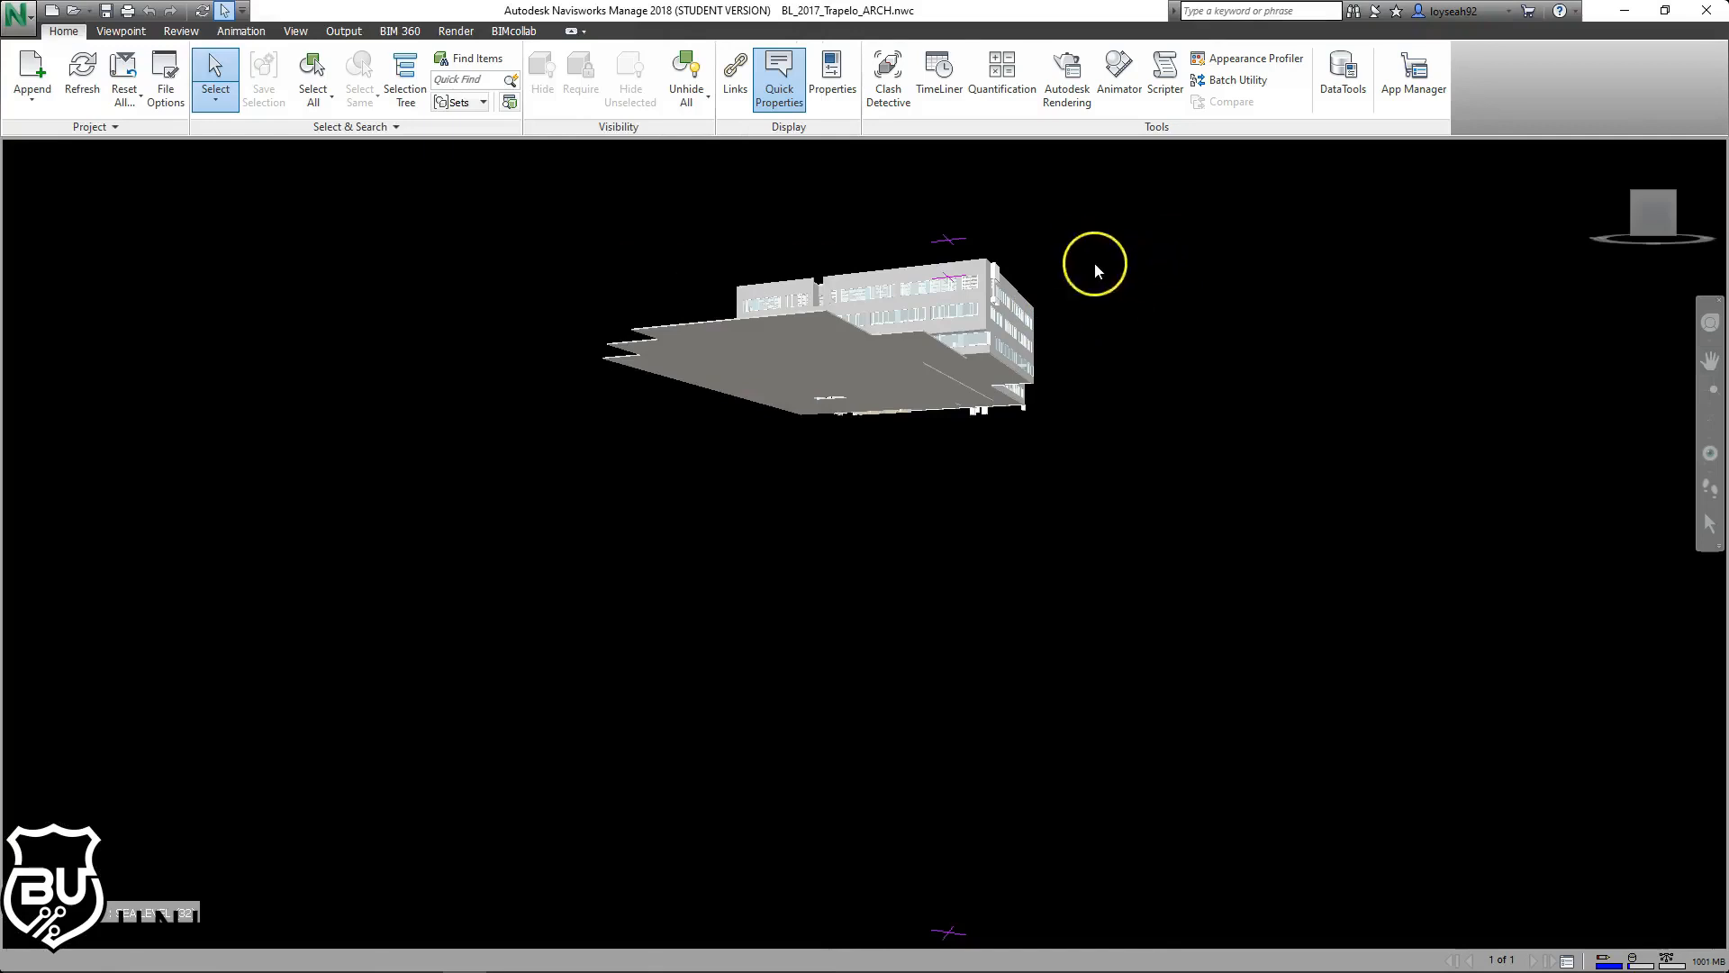
mouse_move(1040, 312)
shift+middle_down()
mouse_move(1088, 320)
mouse_move(1046, 383)
mouse_move(999, 352)
mouse_move(1030, 309)
shift+middle_up()
scroll(1015, 255, up, 5)
scroll(1030, 309, down, 1)
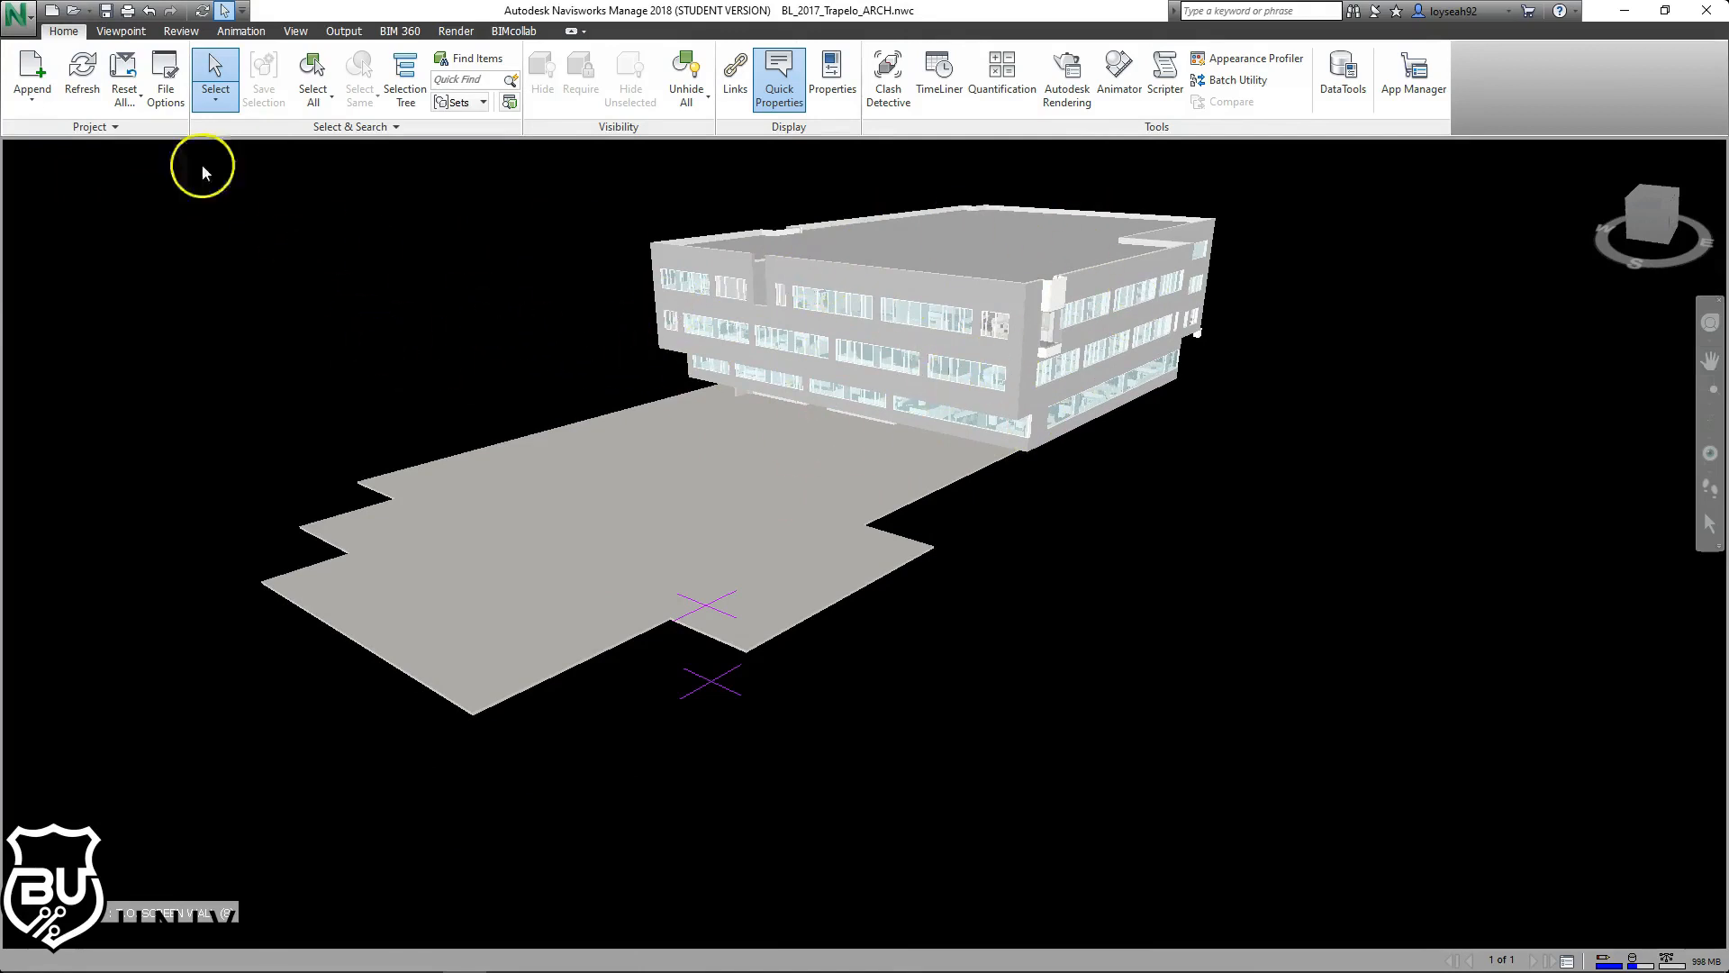
Open the Revit file reader settings in the options editor.
click(27, 20)
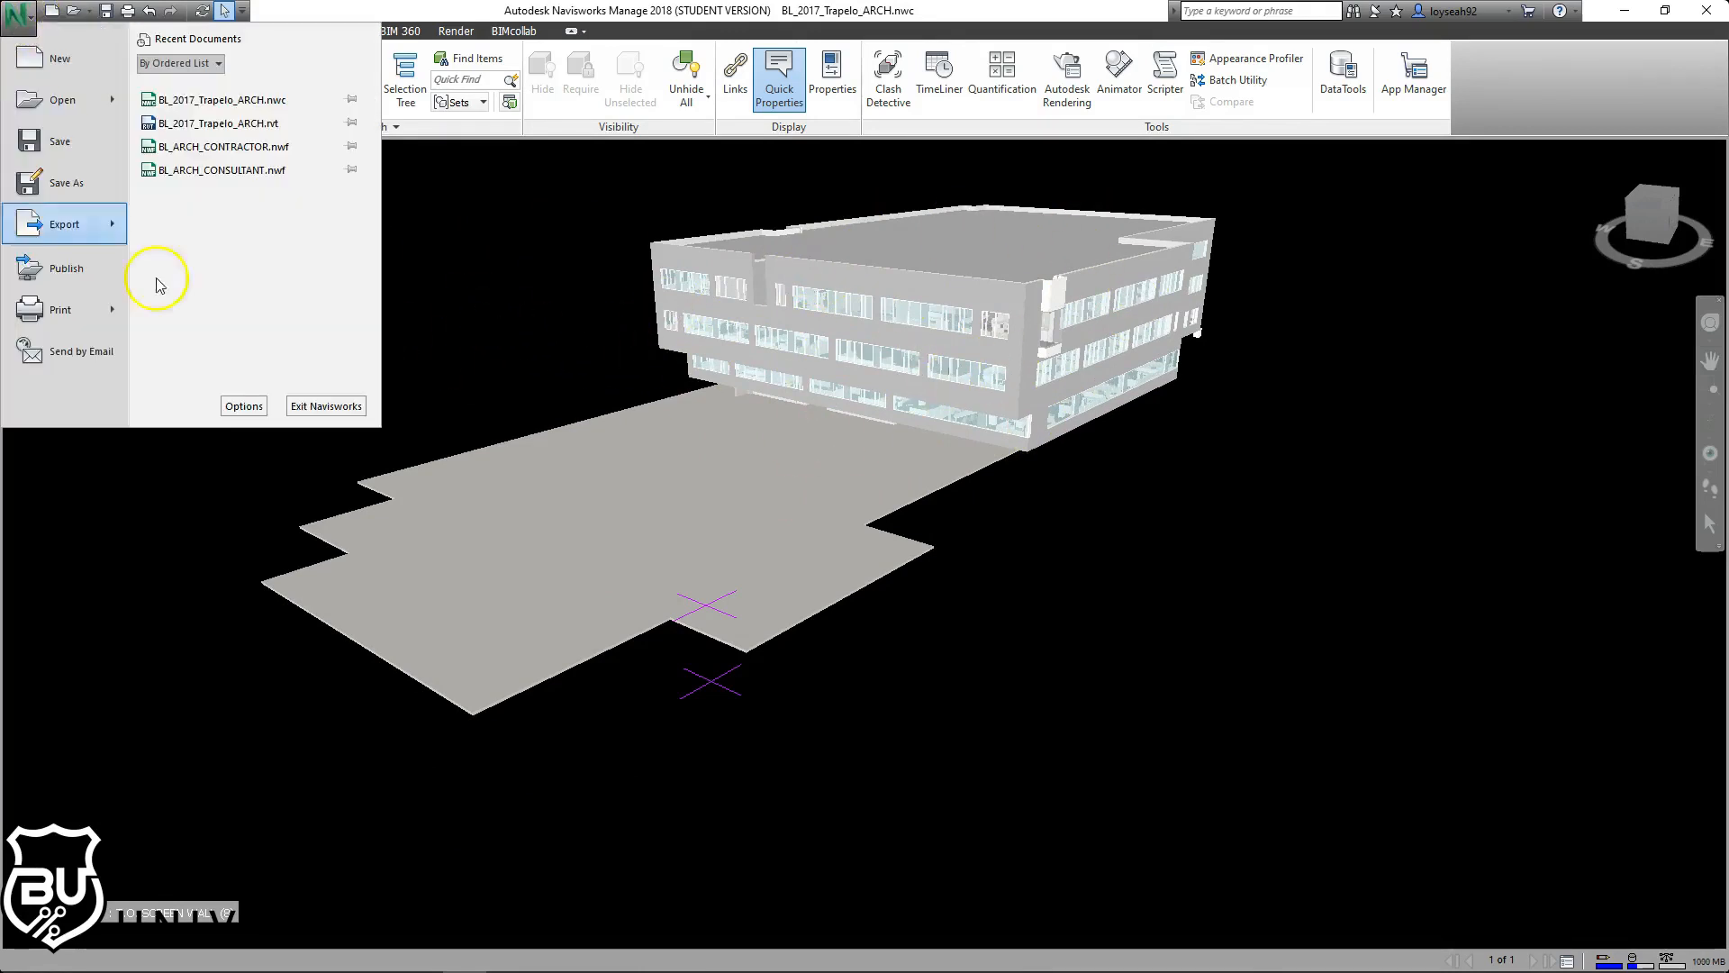
click(247, 401)
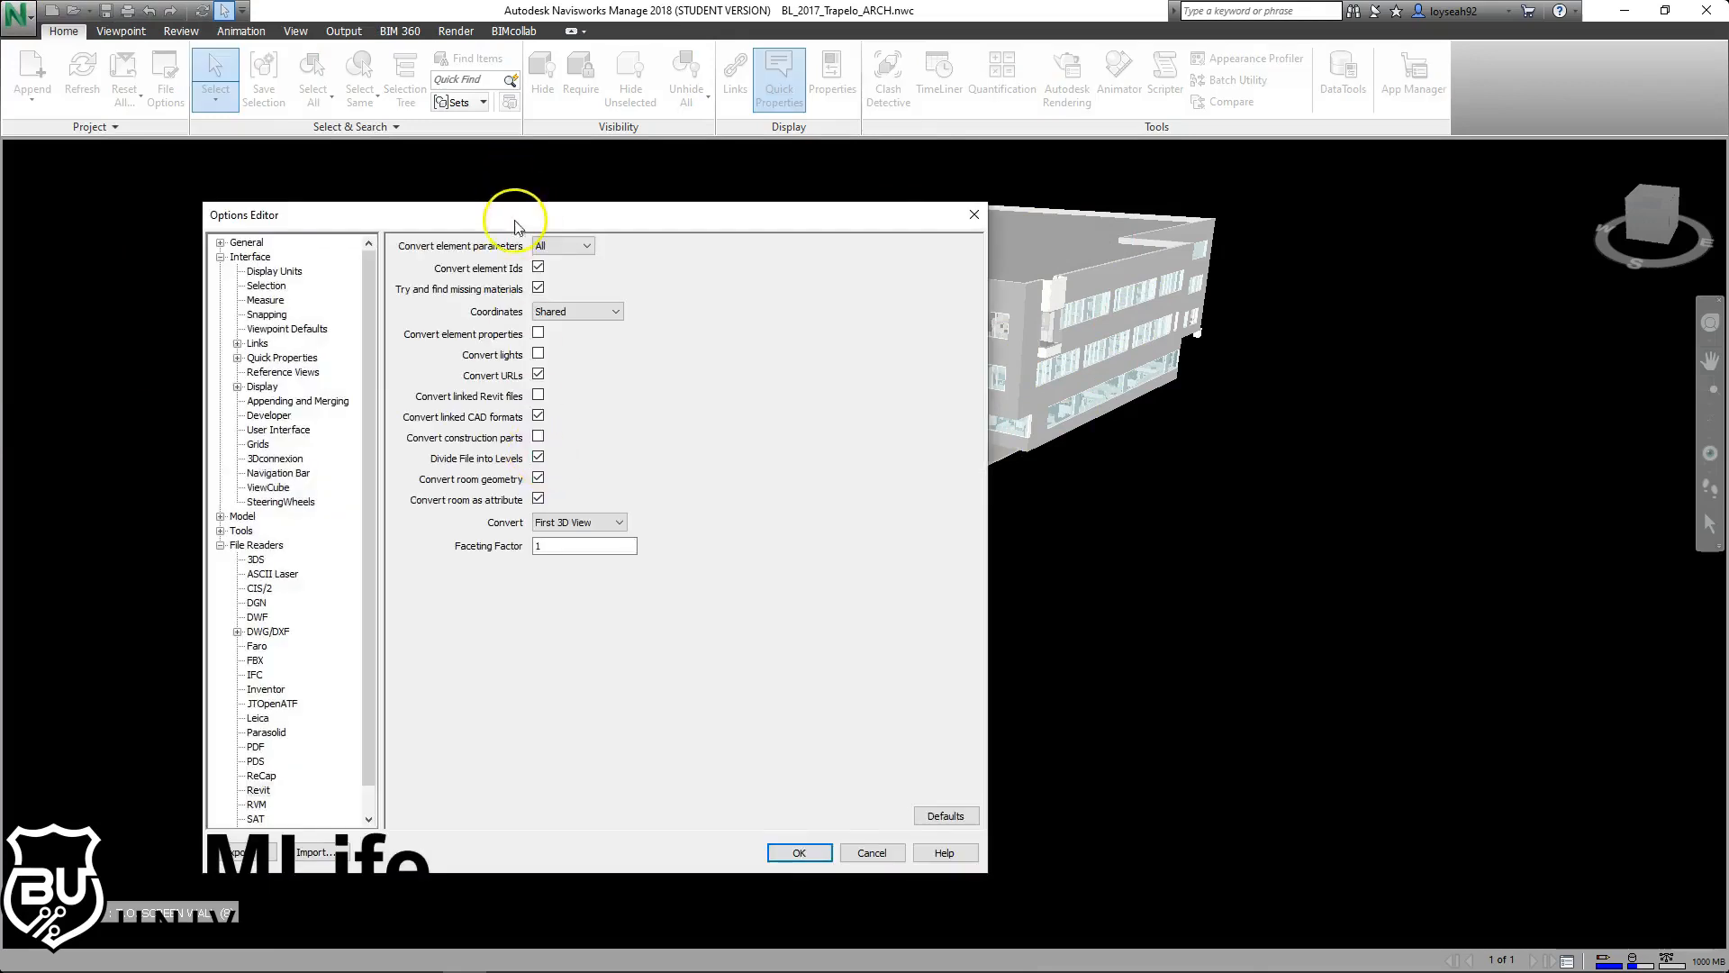
drag(517, 220, 529, 182)
click(236, 221)
click(234, 263)
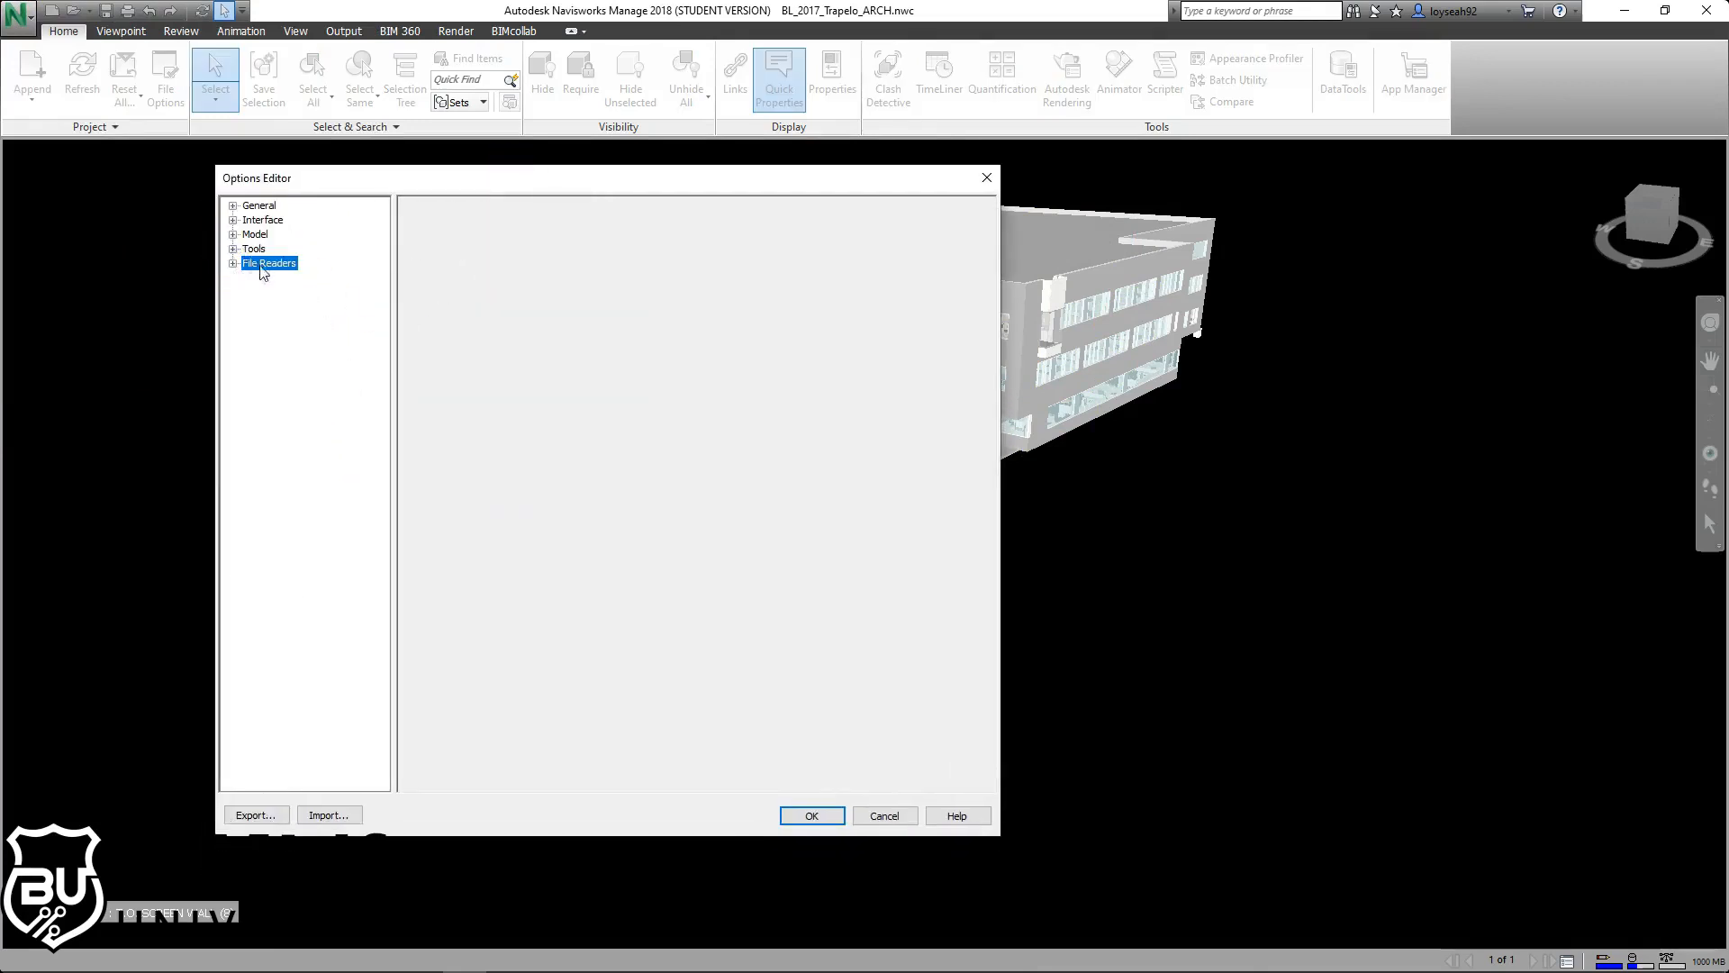
click(233, 263)
click(277, 509)
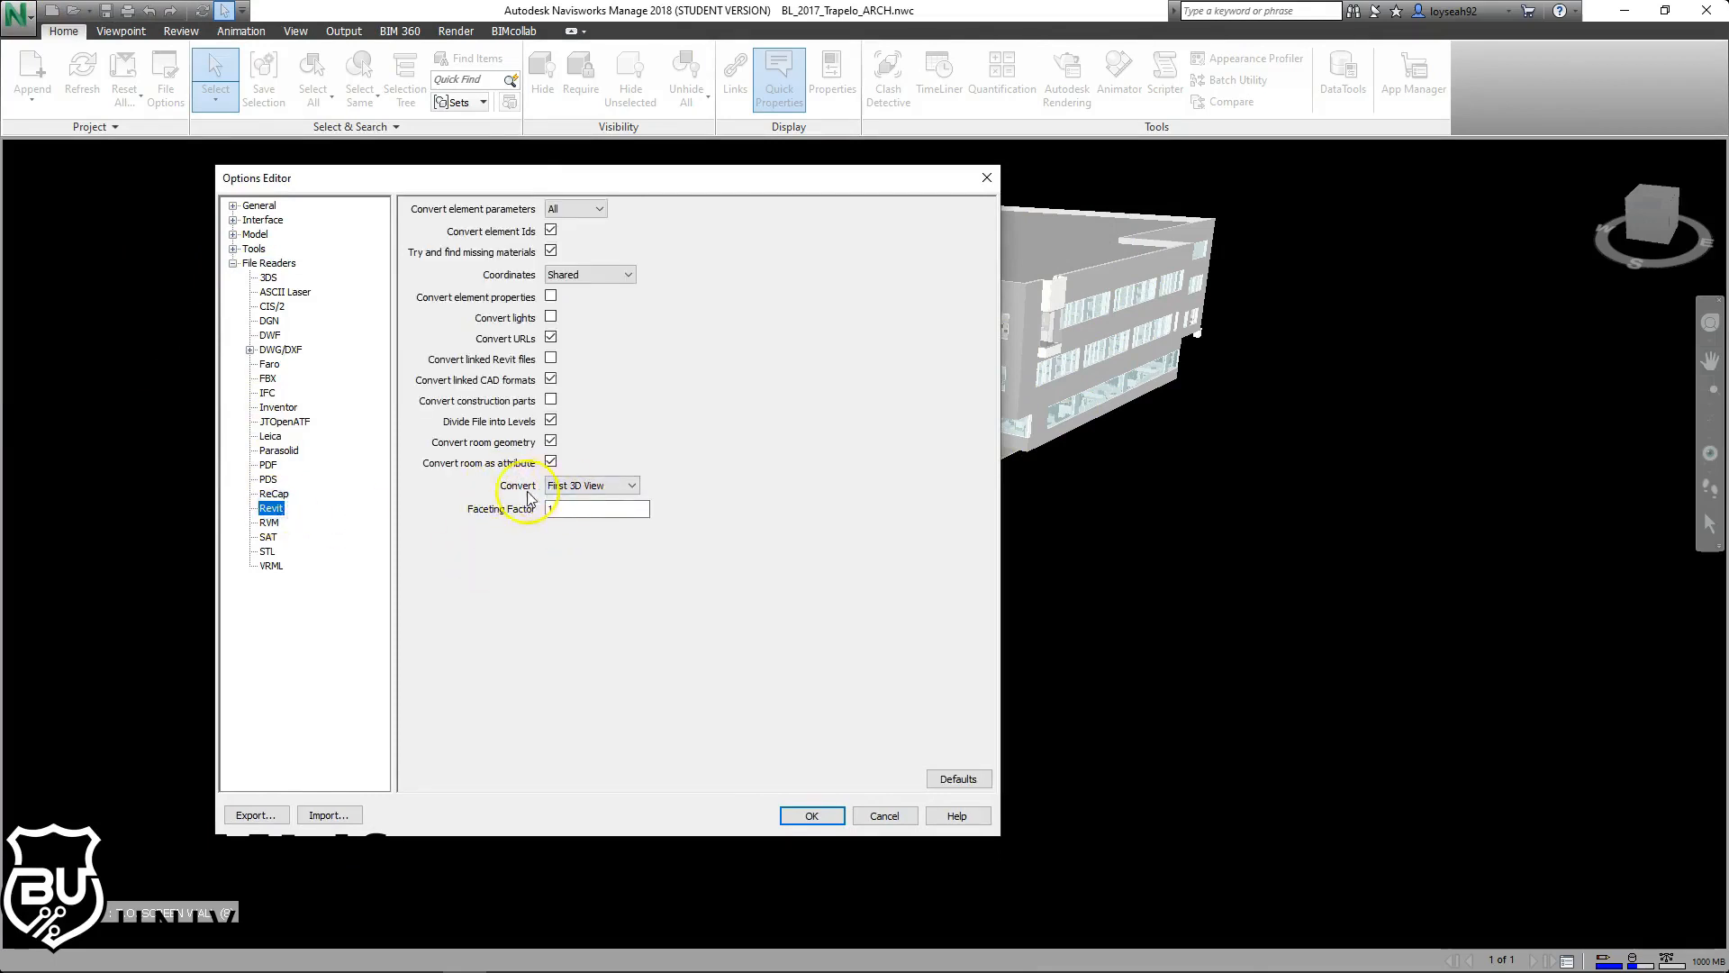
Set the Convert option for Revit files to First 3D View.
click(603, 491)
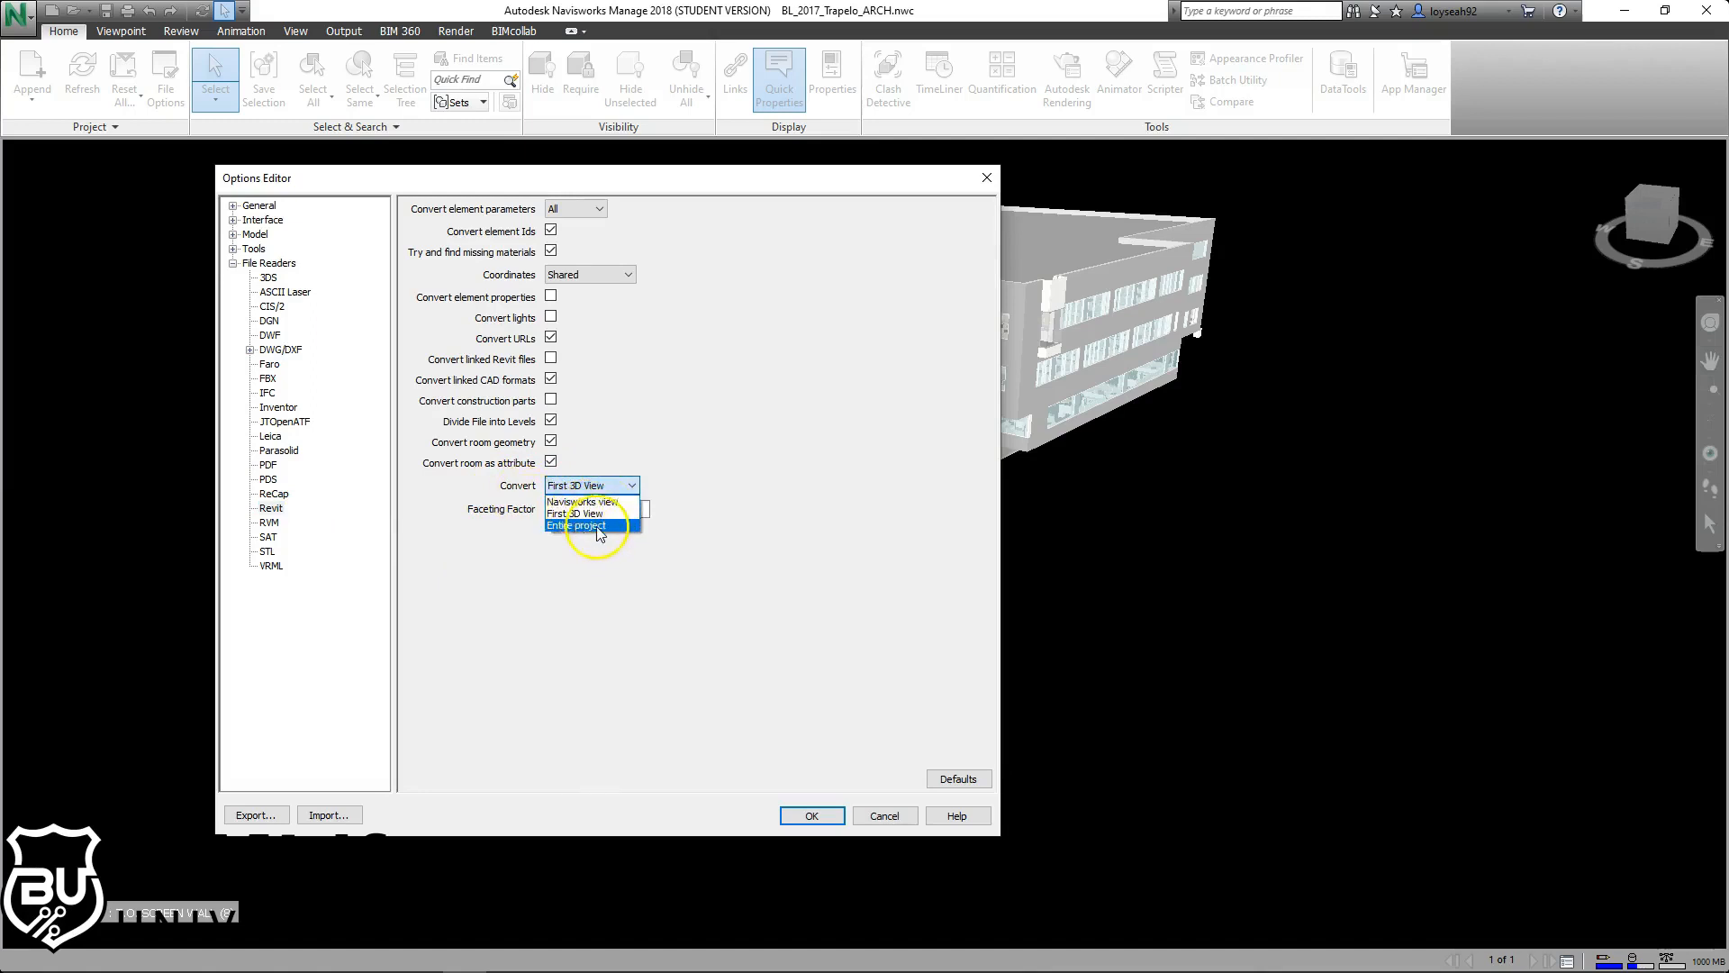
click(681, 232)
drag(553, 190, 408, 163)
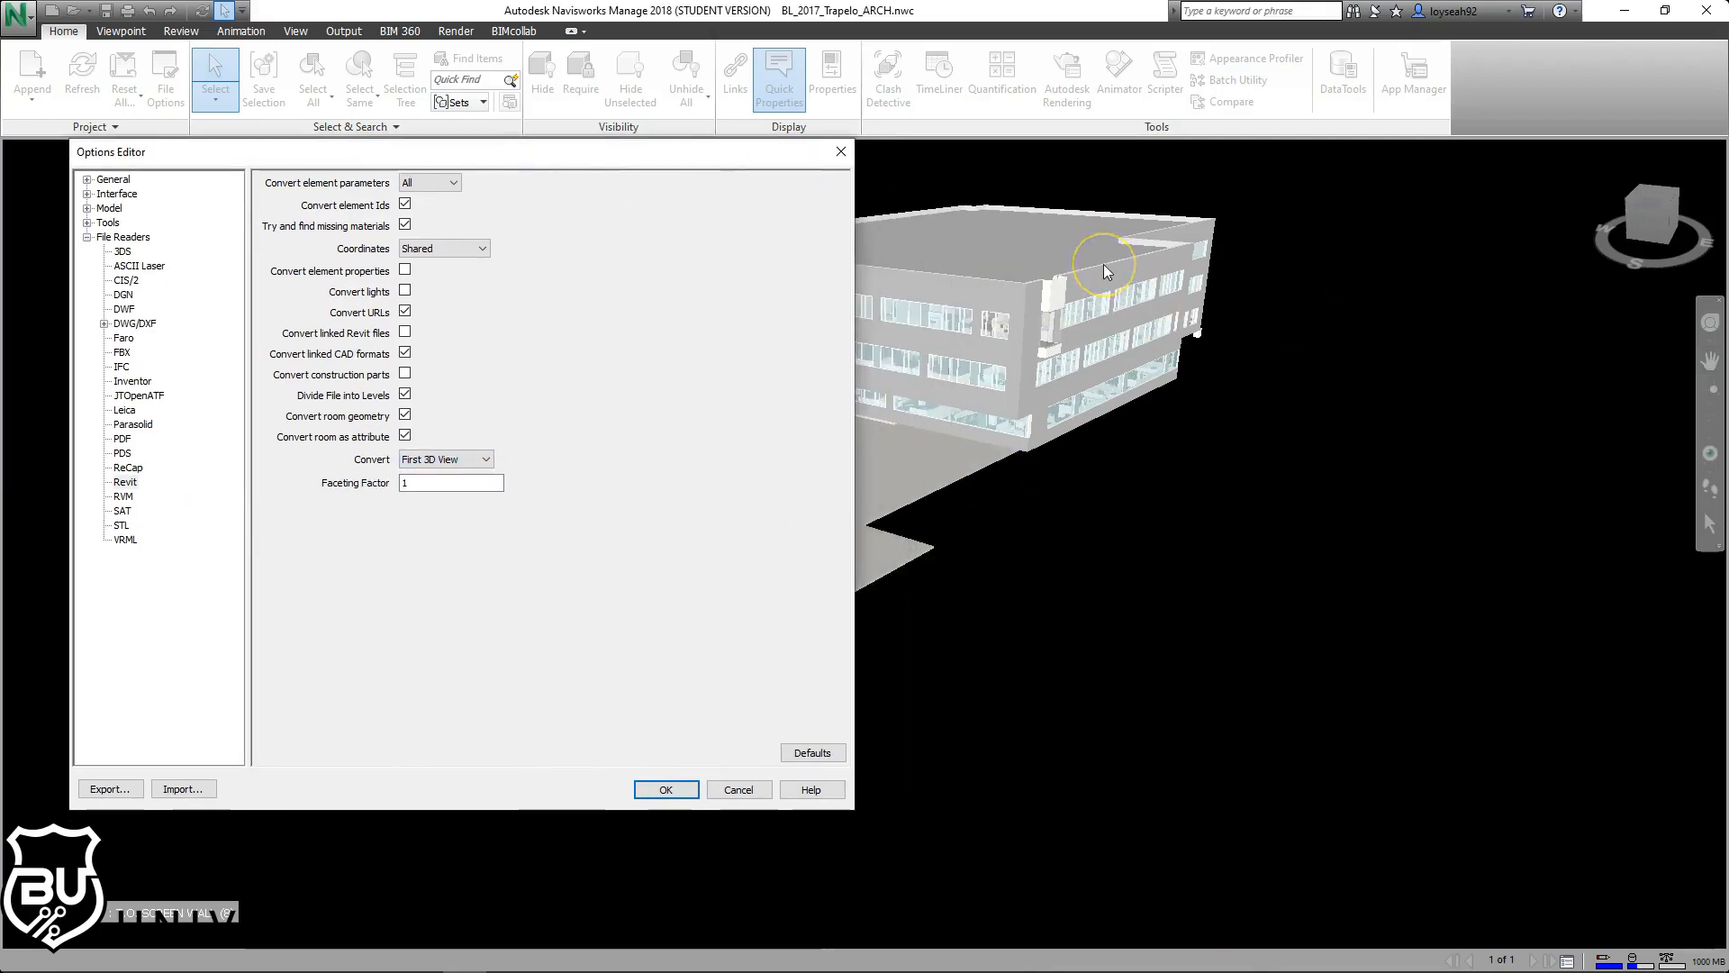
click(453, 461)
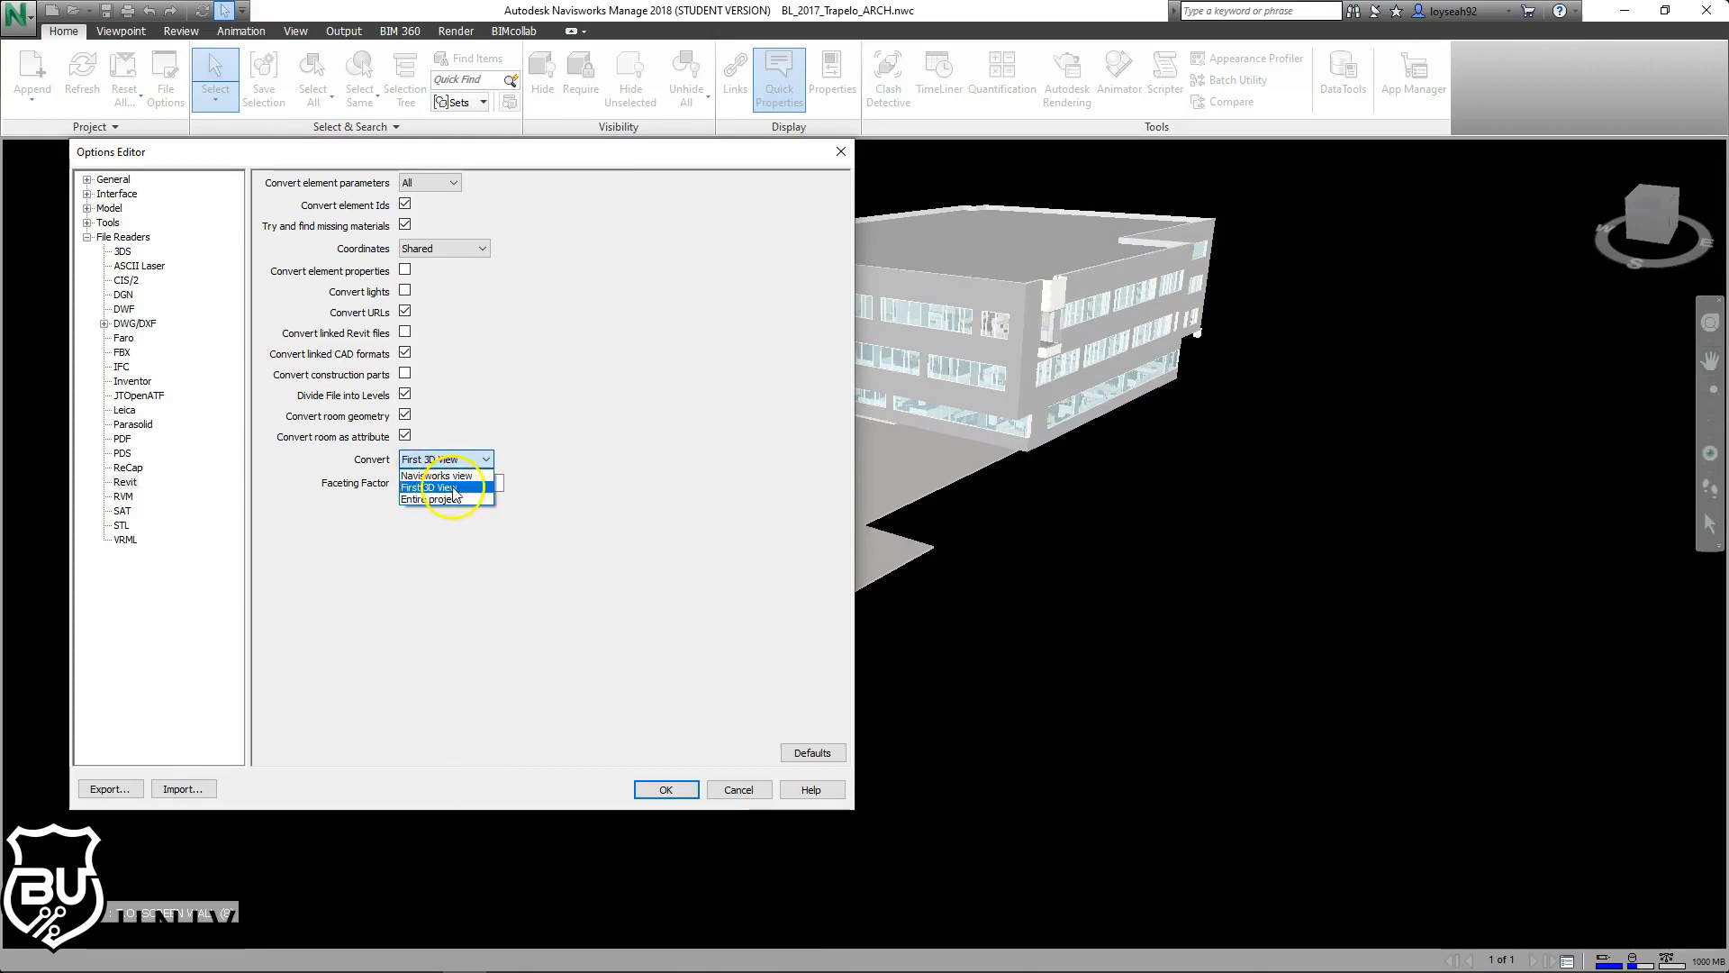
click(453, 489)
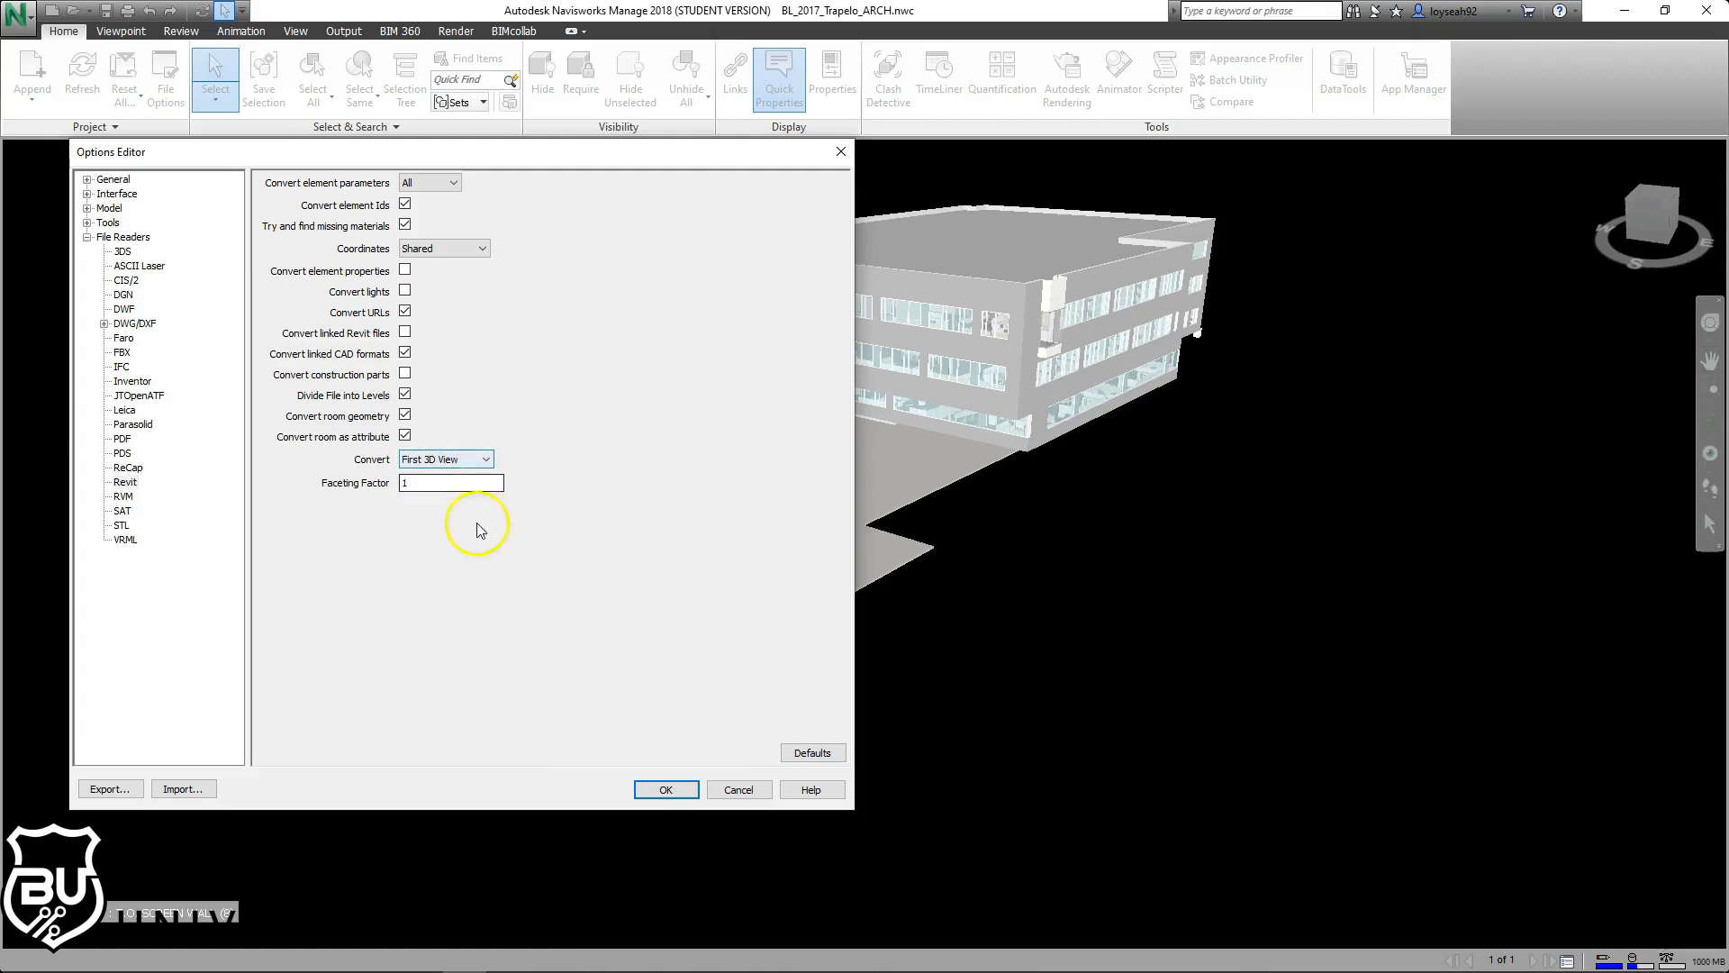
Switch to Revit and examine the BL_2017_Trapelo_ARCH building in its {3D} view.
click(375, 954)
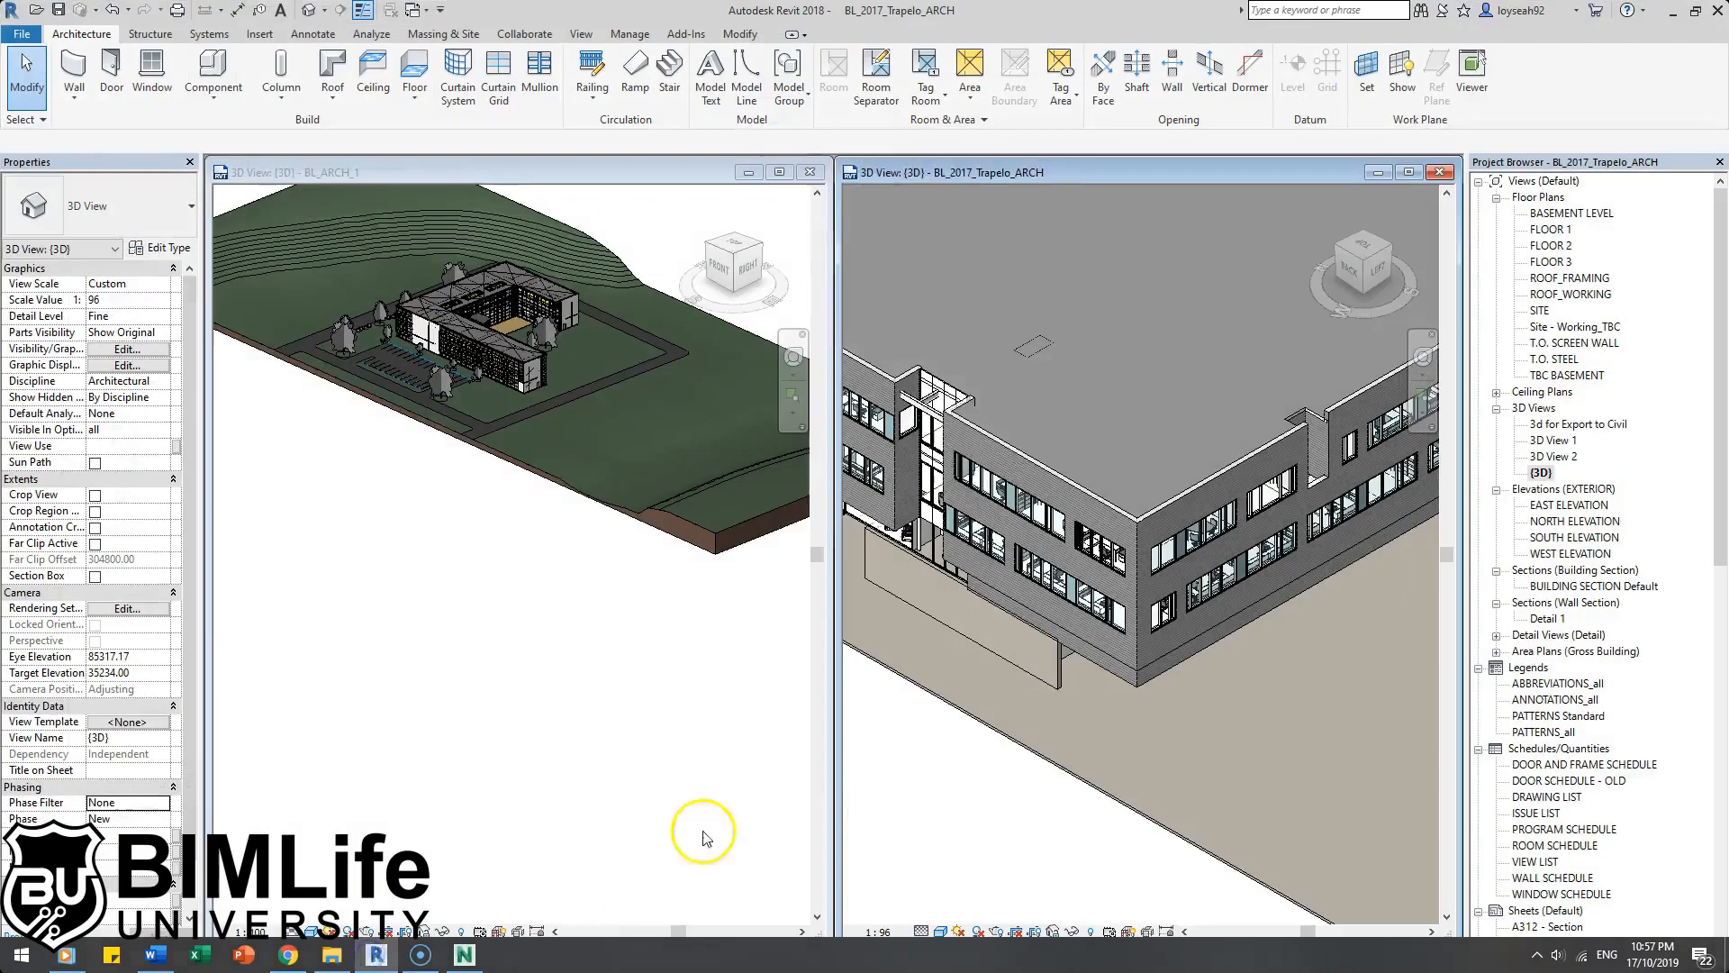
double_click(911, 175)
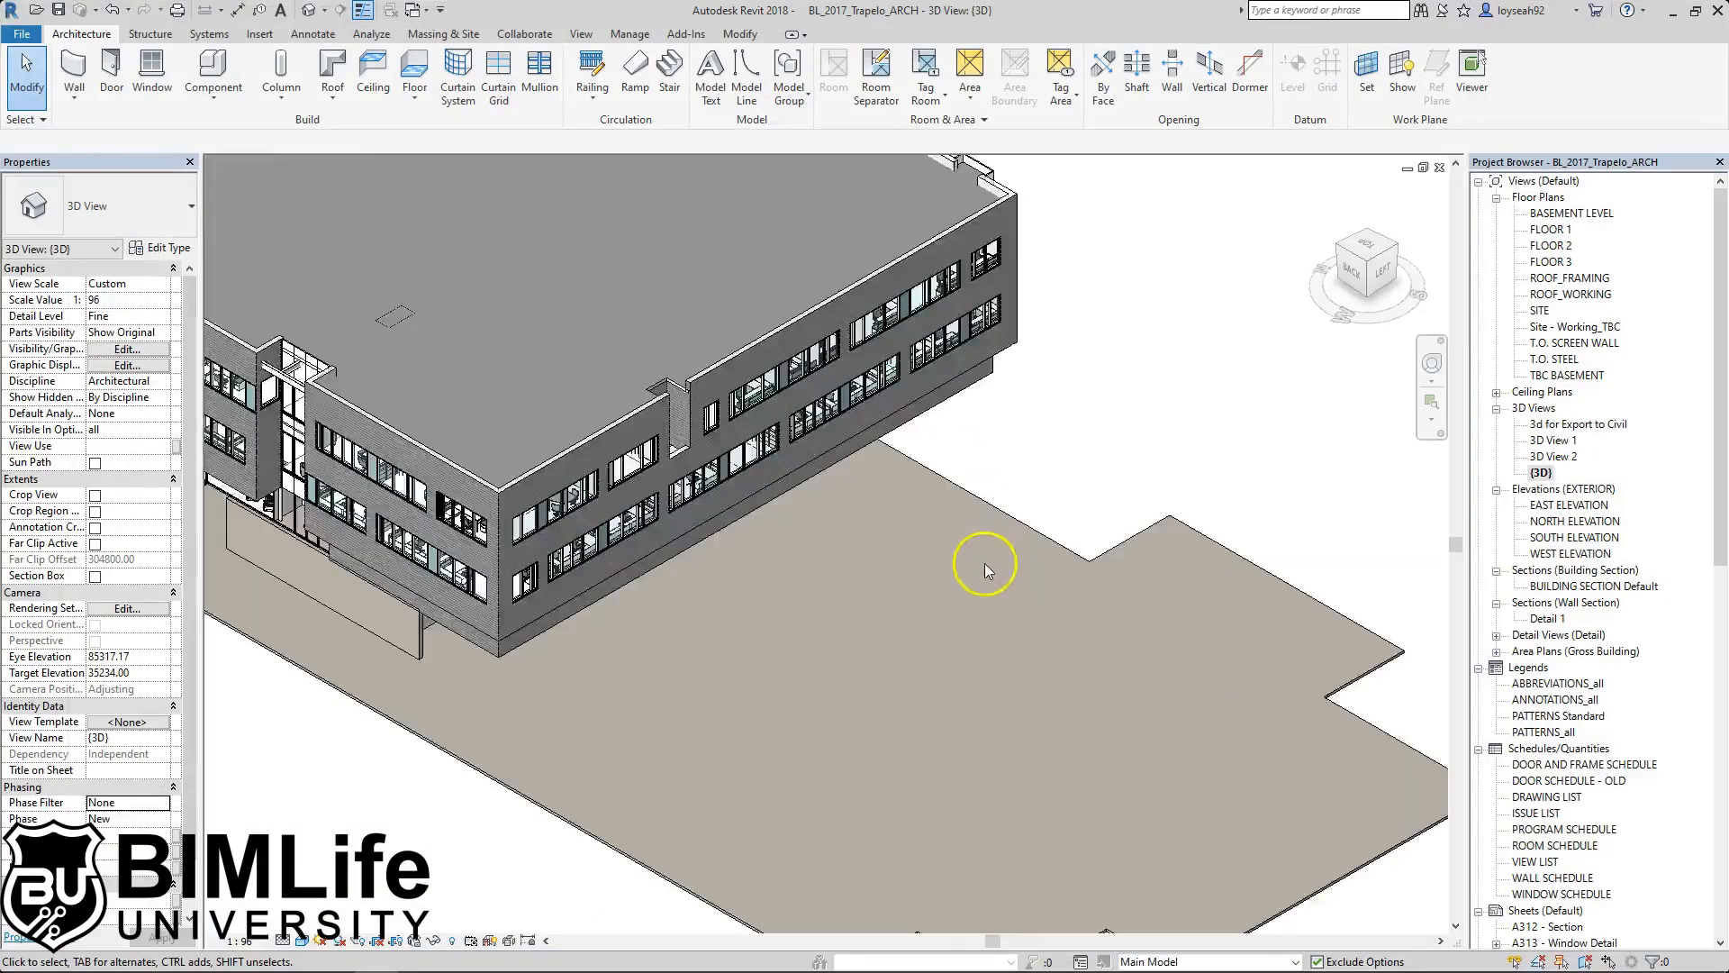
scroll(987, 565, down, 2)
shift+middle_drag(1023, 601, 915, 468)
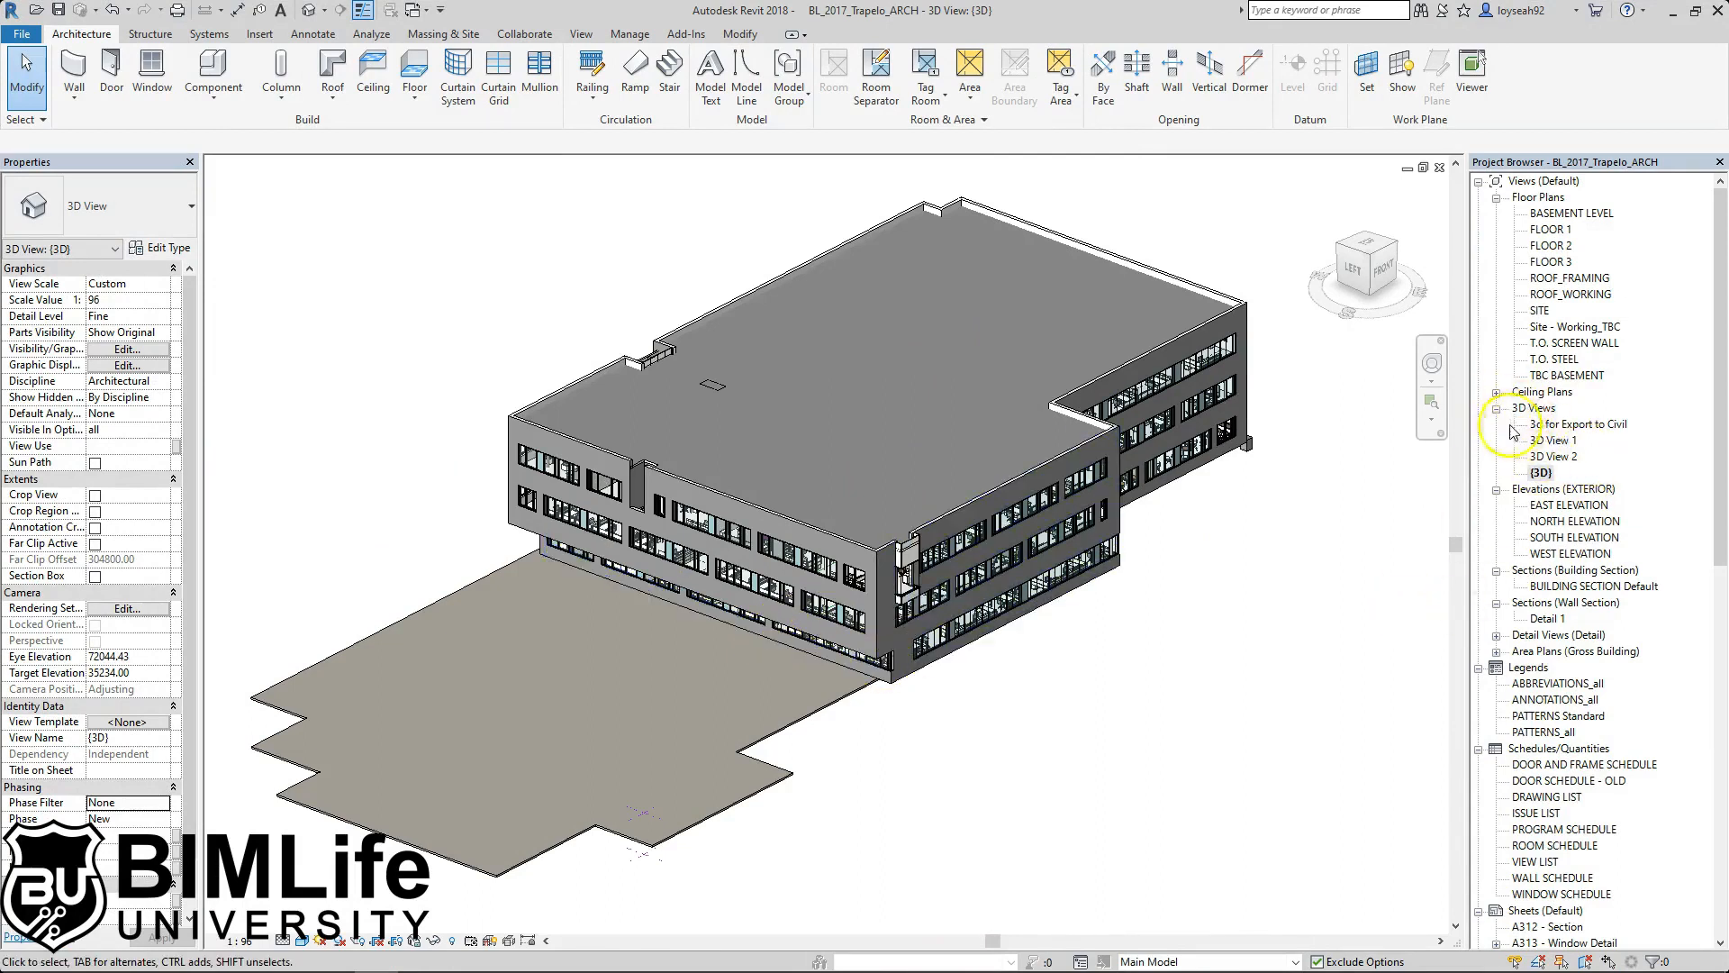
click(1564, 420)
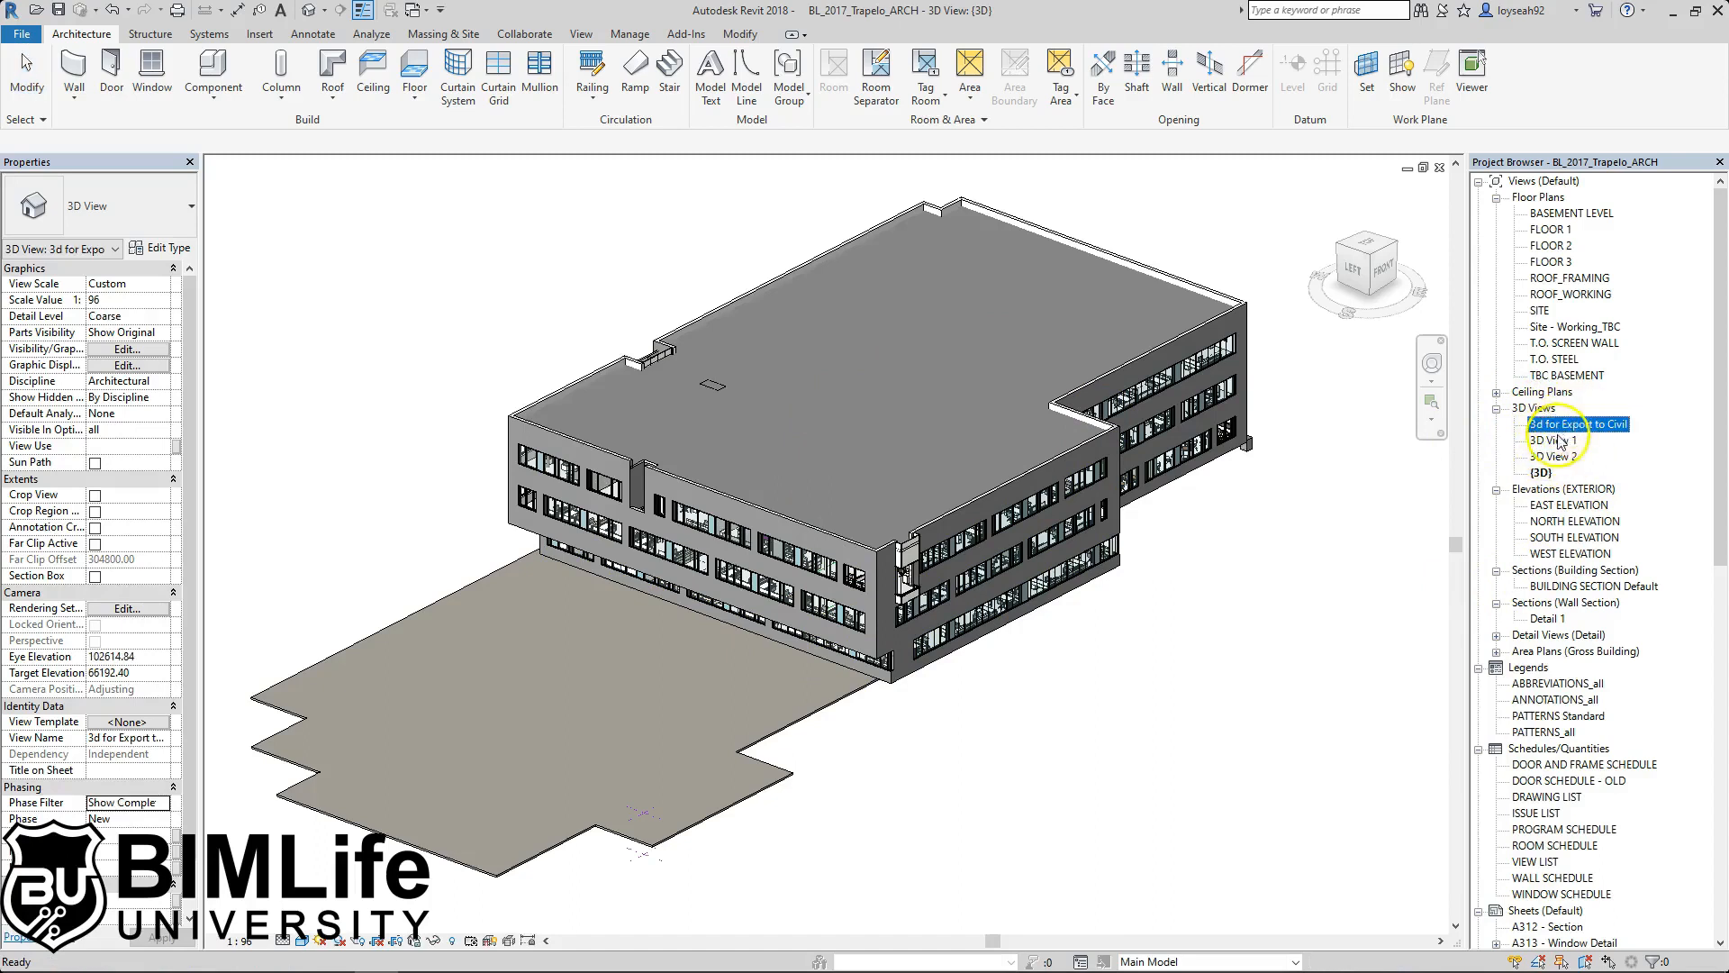
right_click(1567, 422)
click(1540, 692)
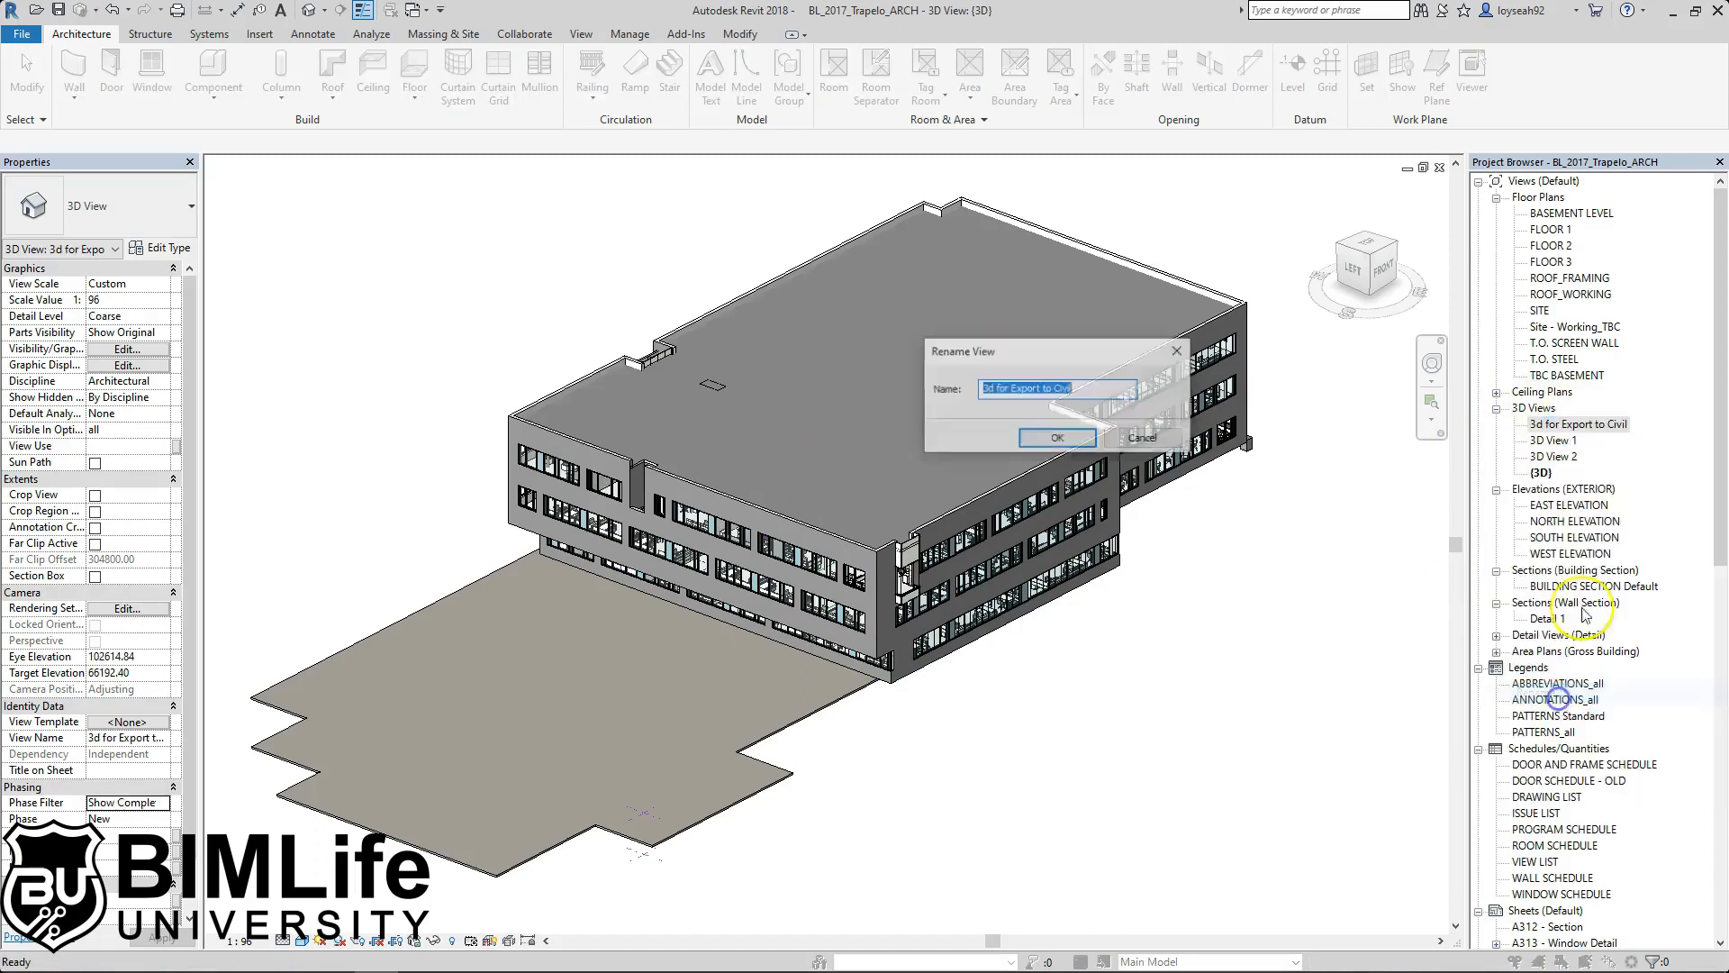
key(BackSpace)
text(Navis)
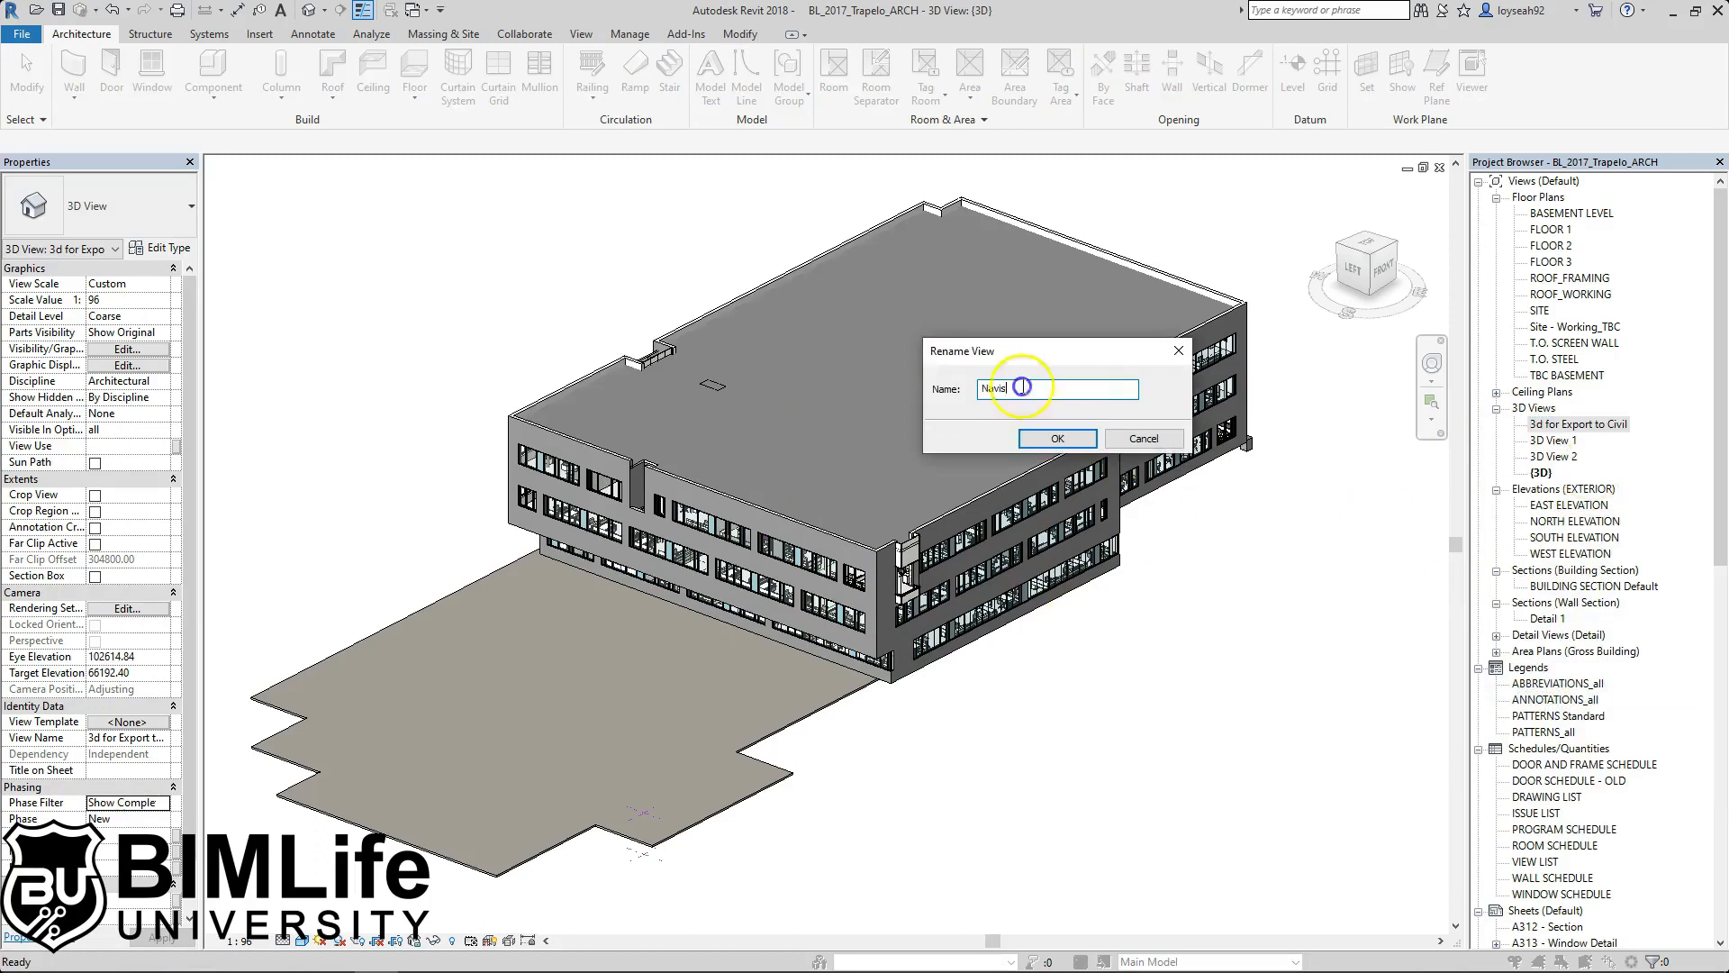
double_click(984, 391)
click(900, 386)
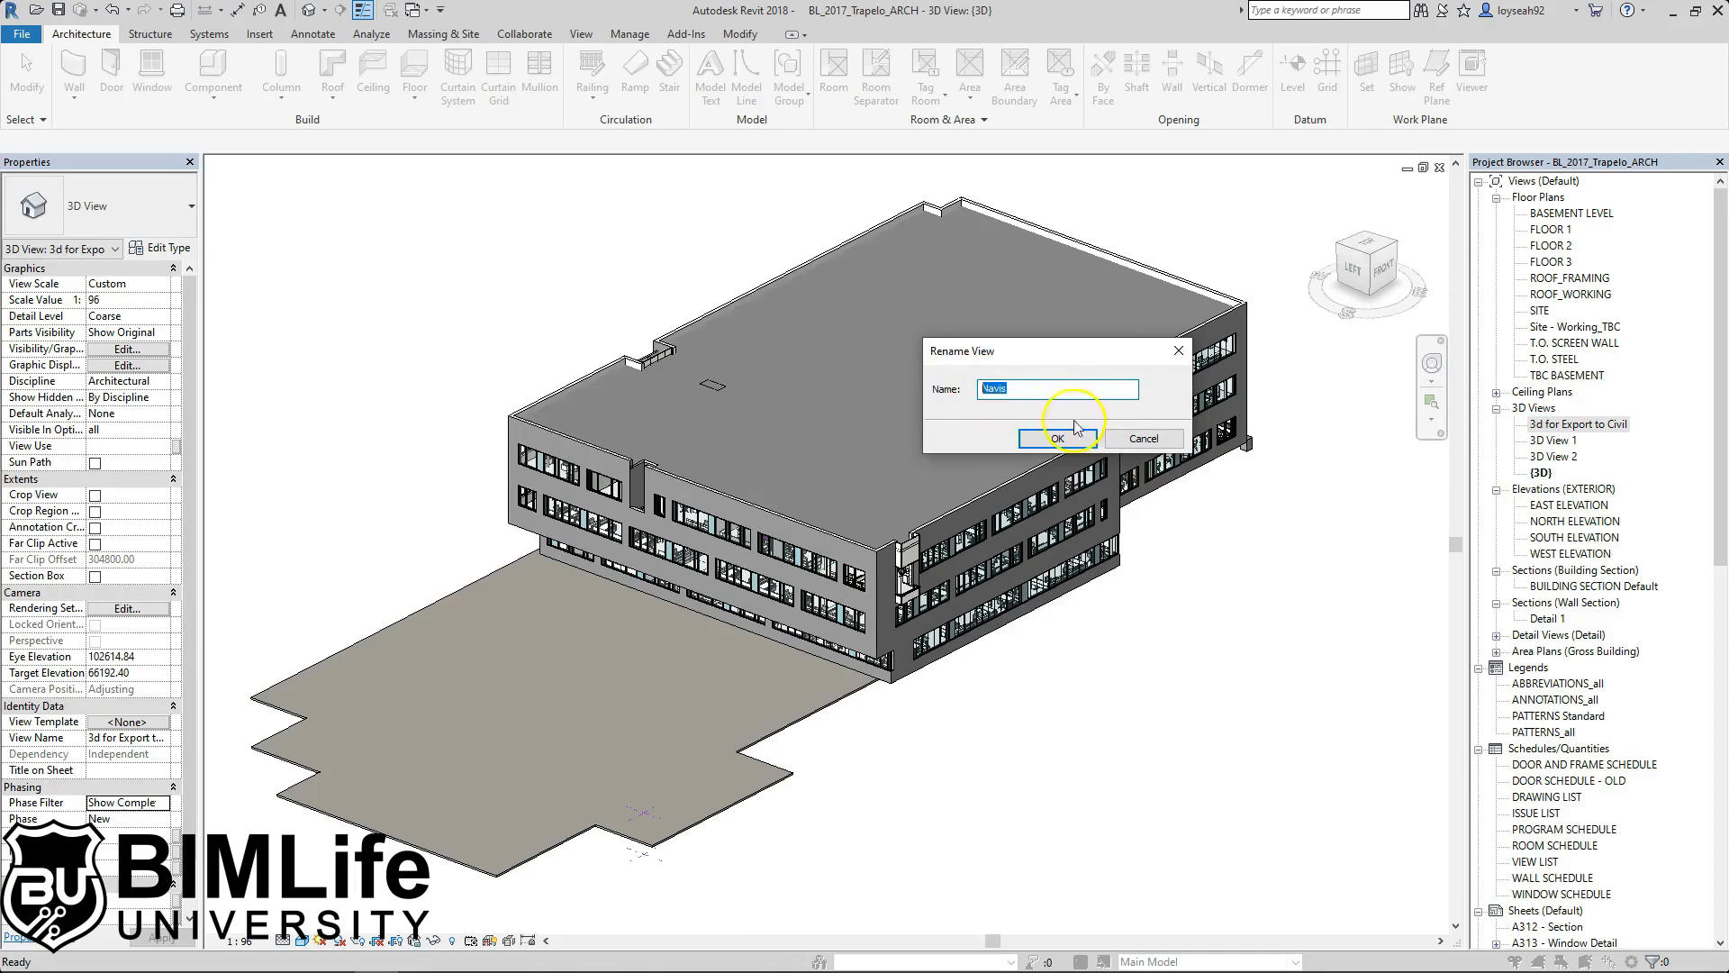
click(1146, 439)
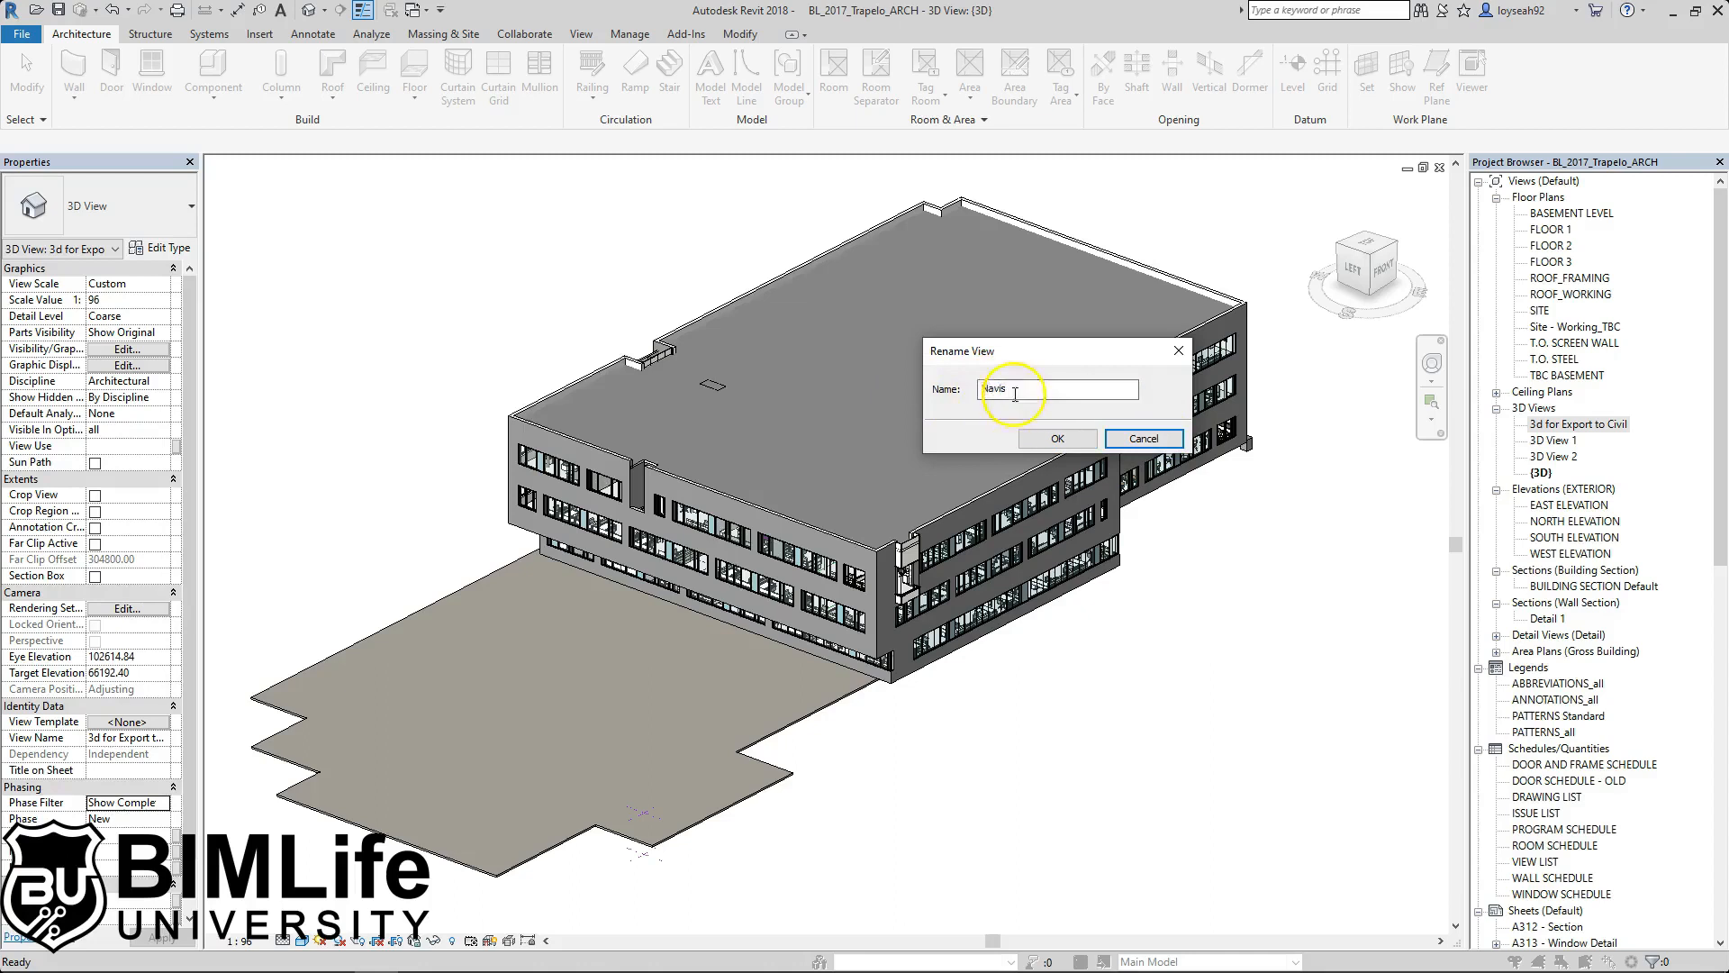
click(1179, 350)
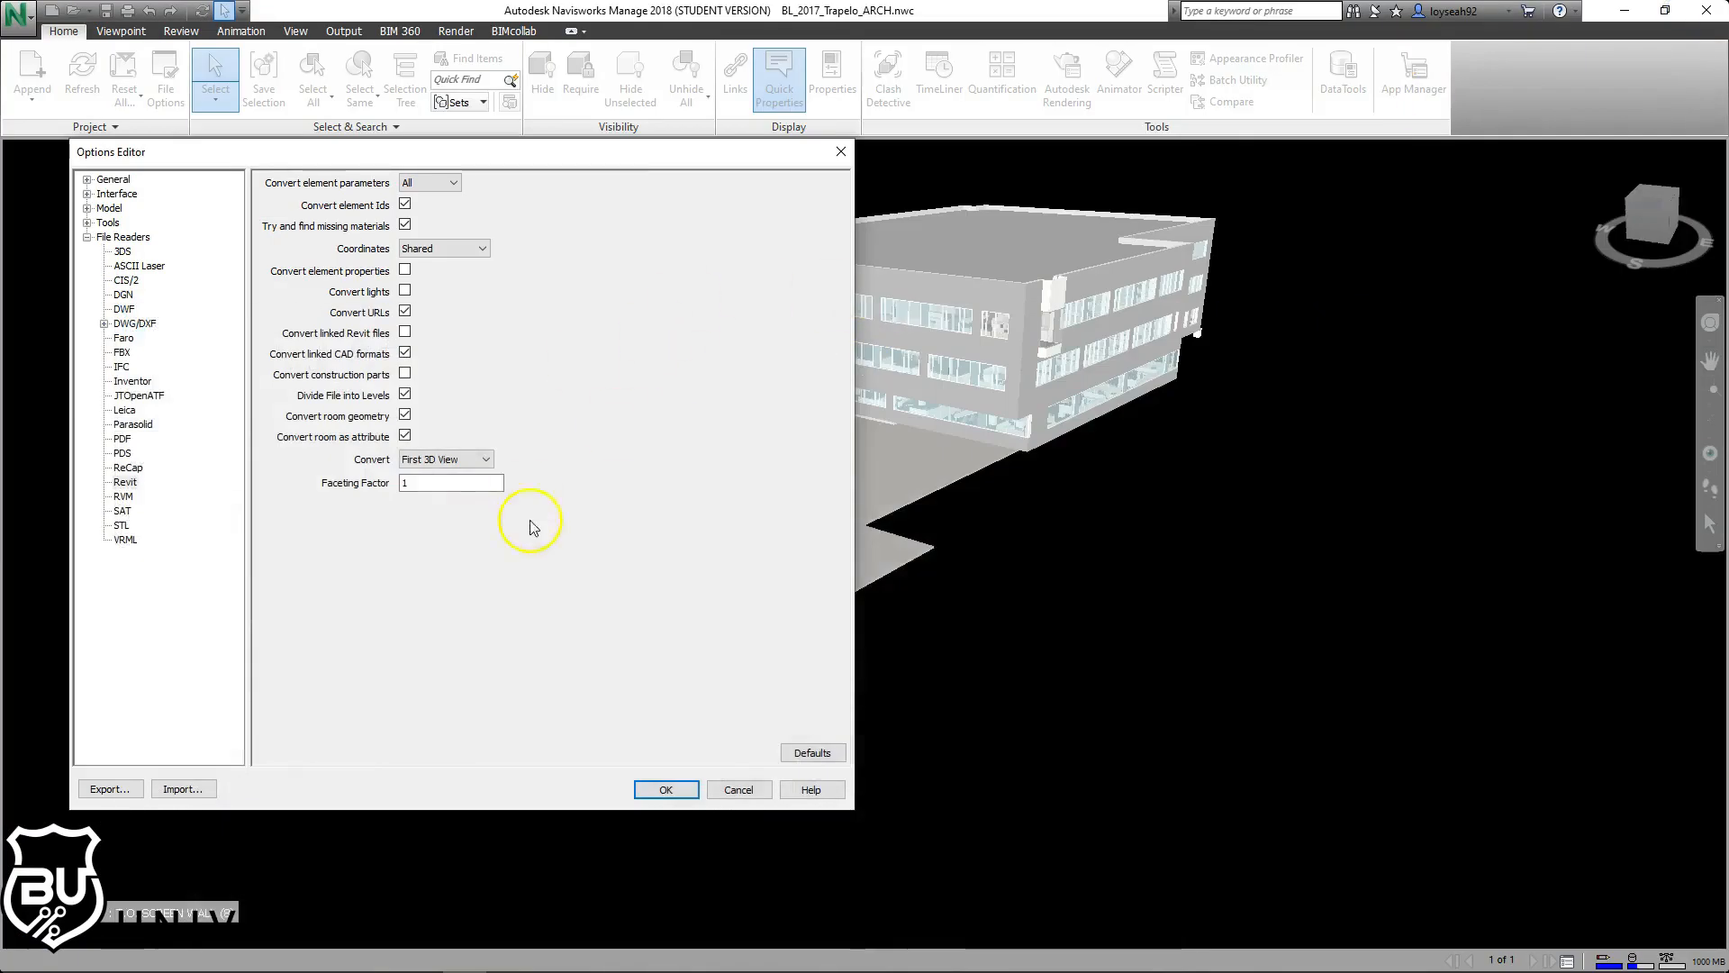
Return to Navisworks, reselect First 3D View as what is converted from Revit files, and accept the options.
click(464, 460)
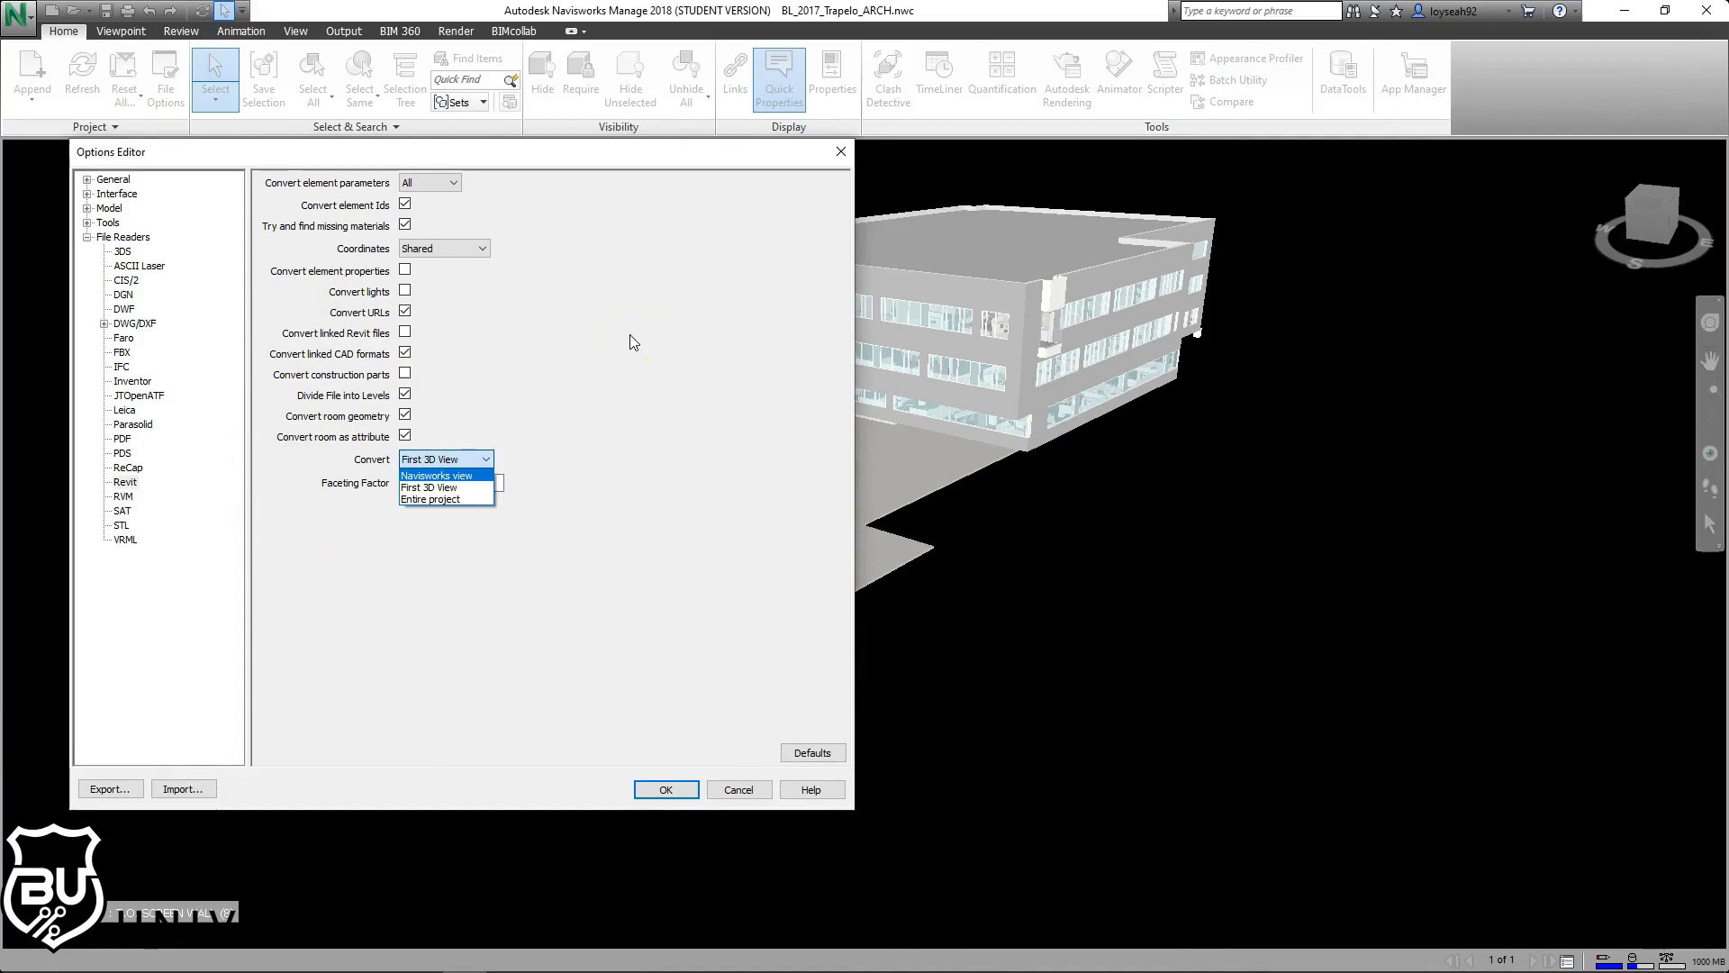
click(430, 489)
click(370, 953)
click(1540, 472)
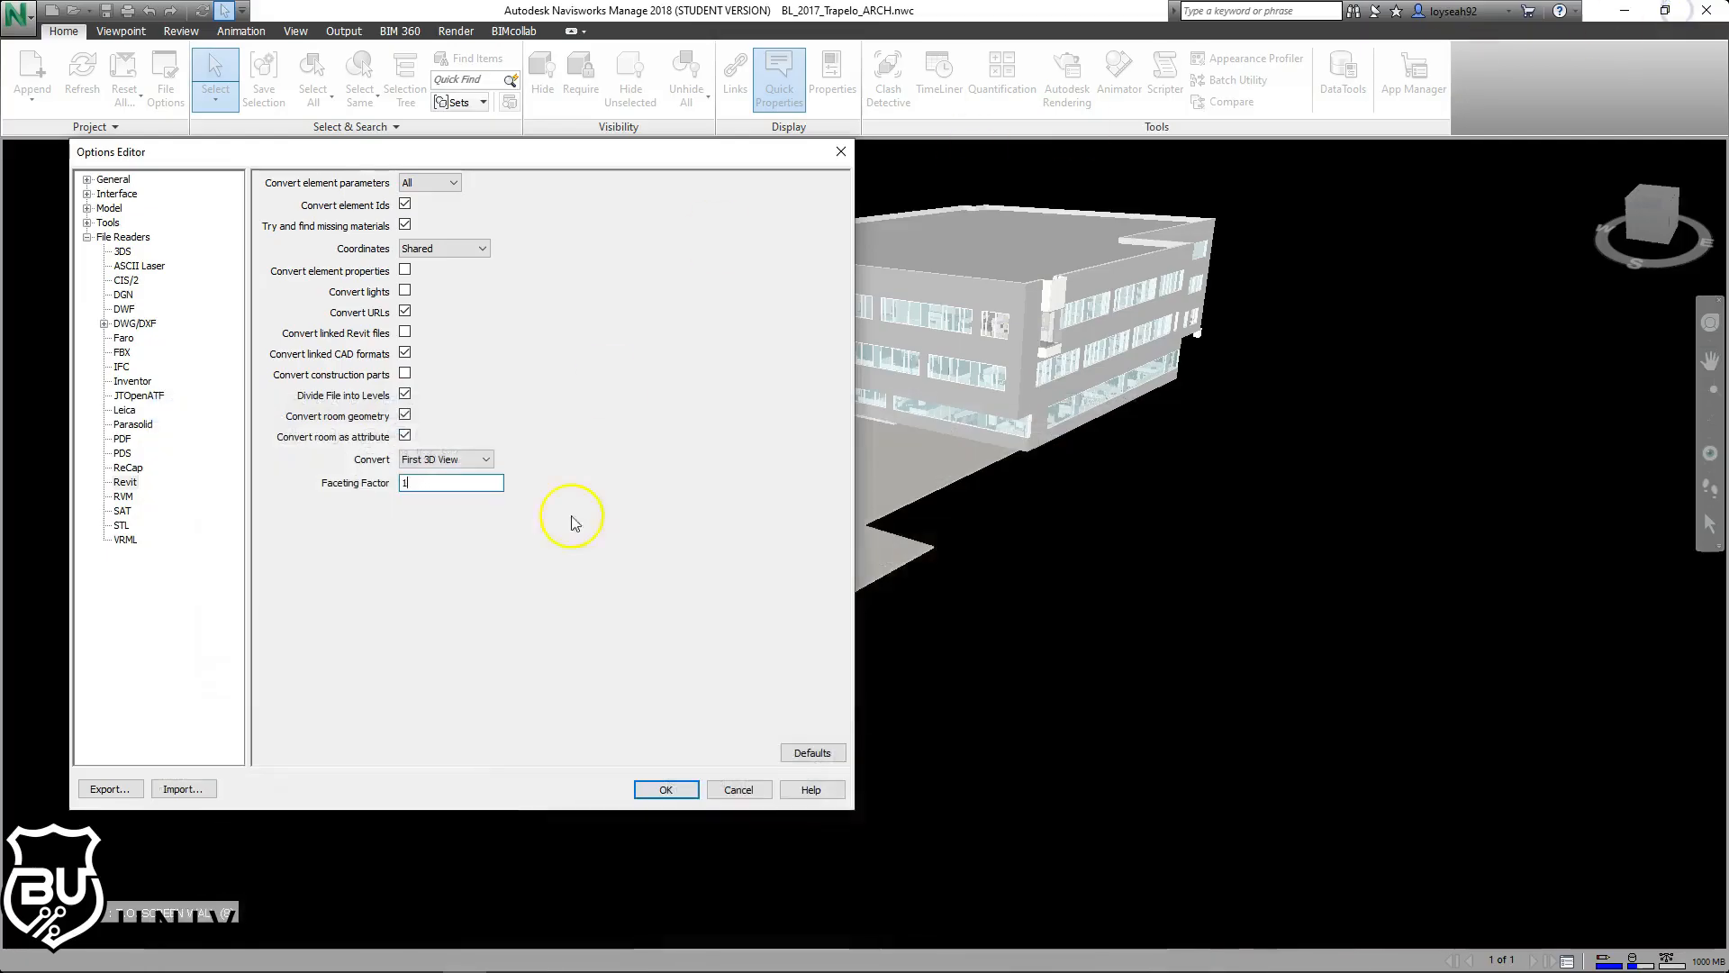
click(455, 459)
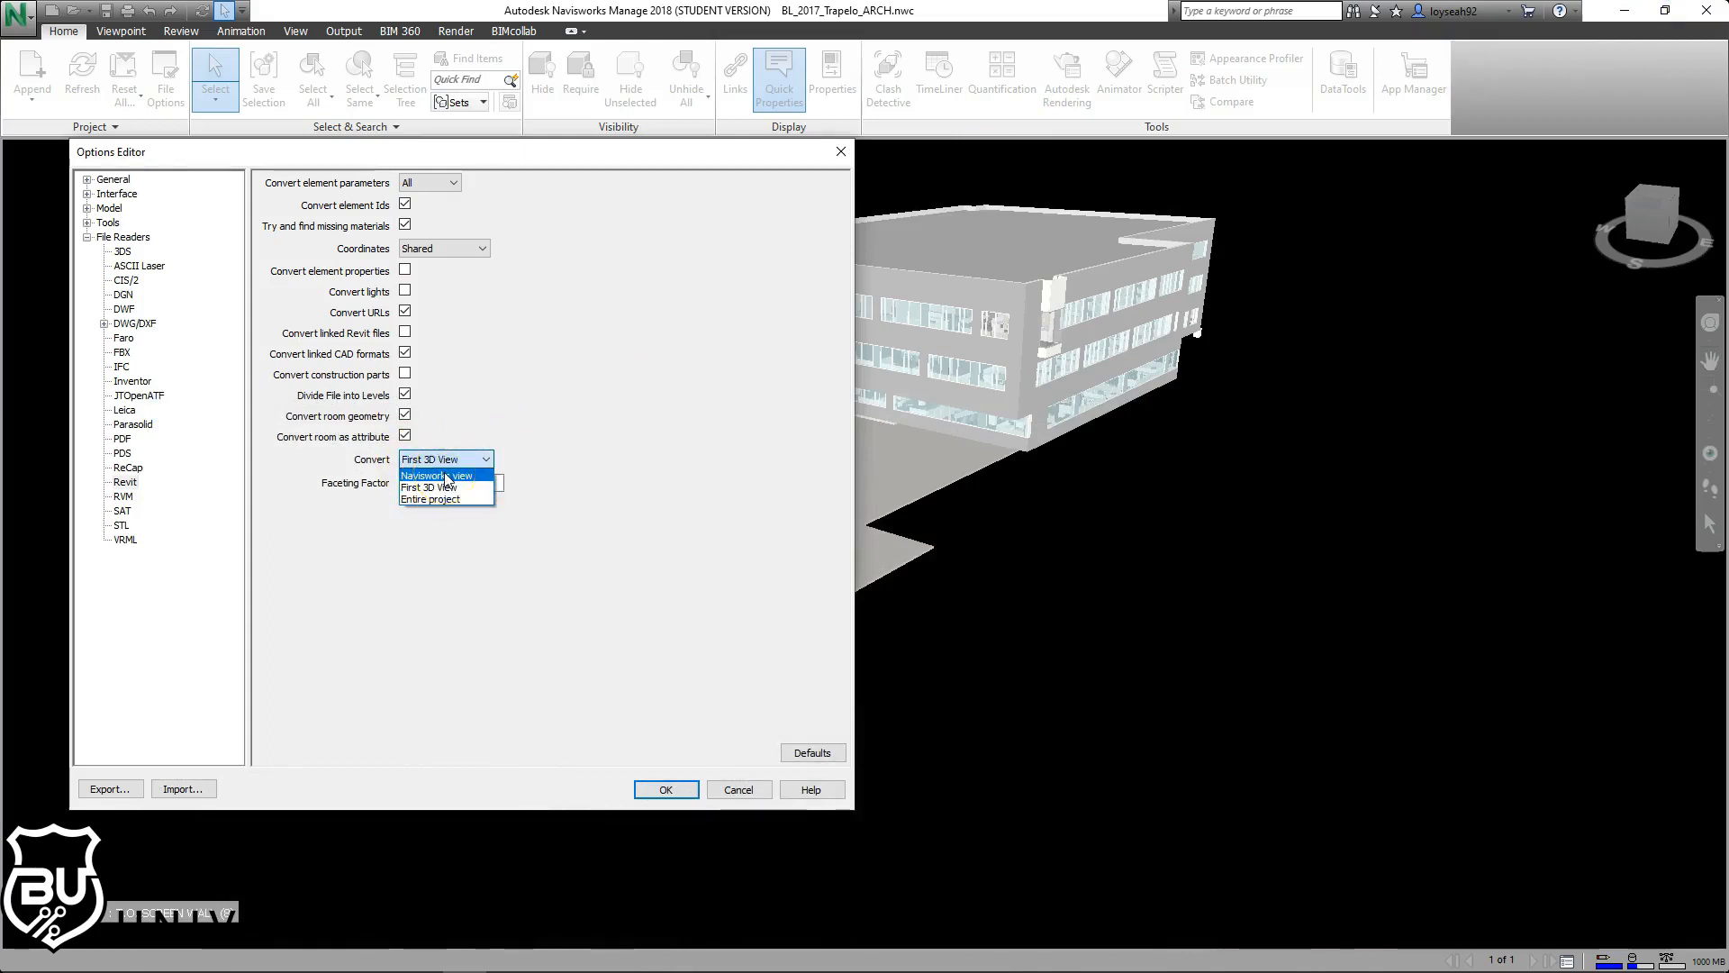
click(460, 490)
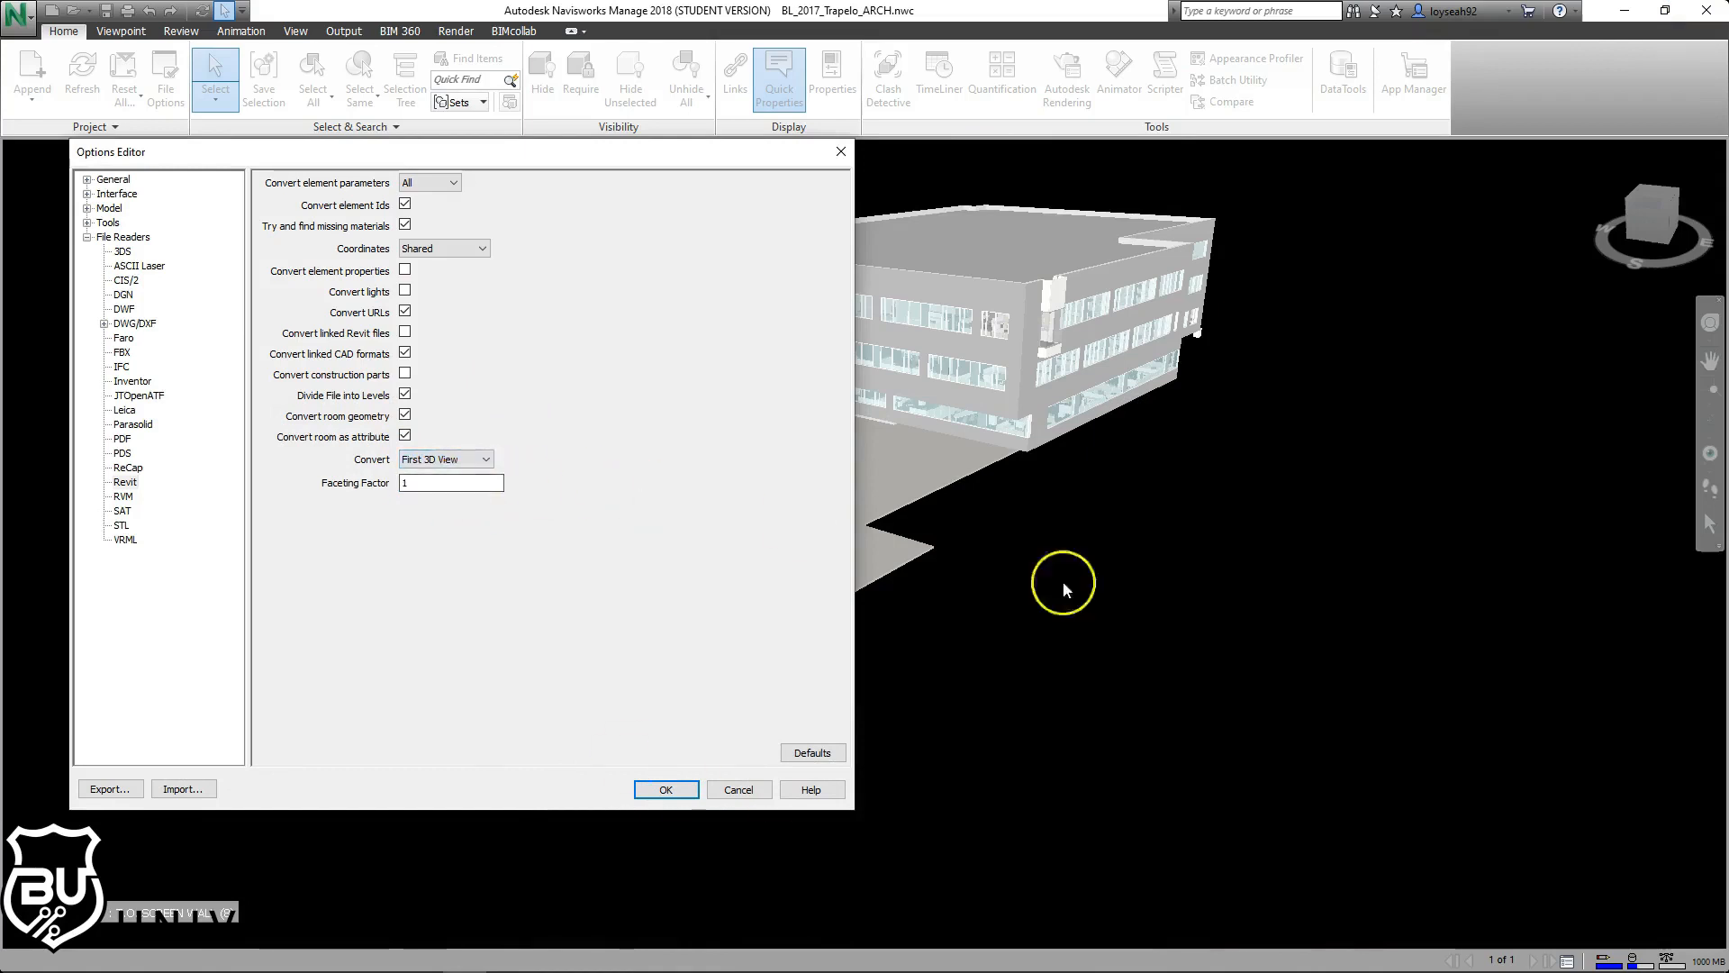
click(666, 790)
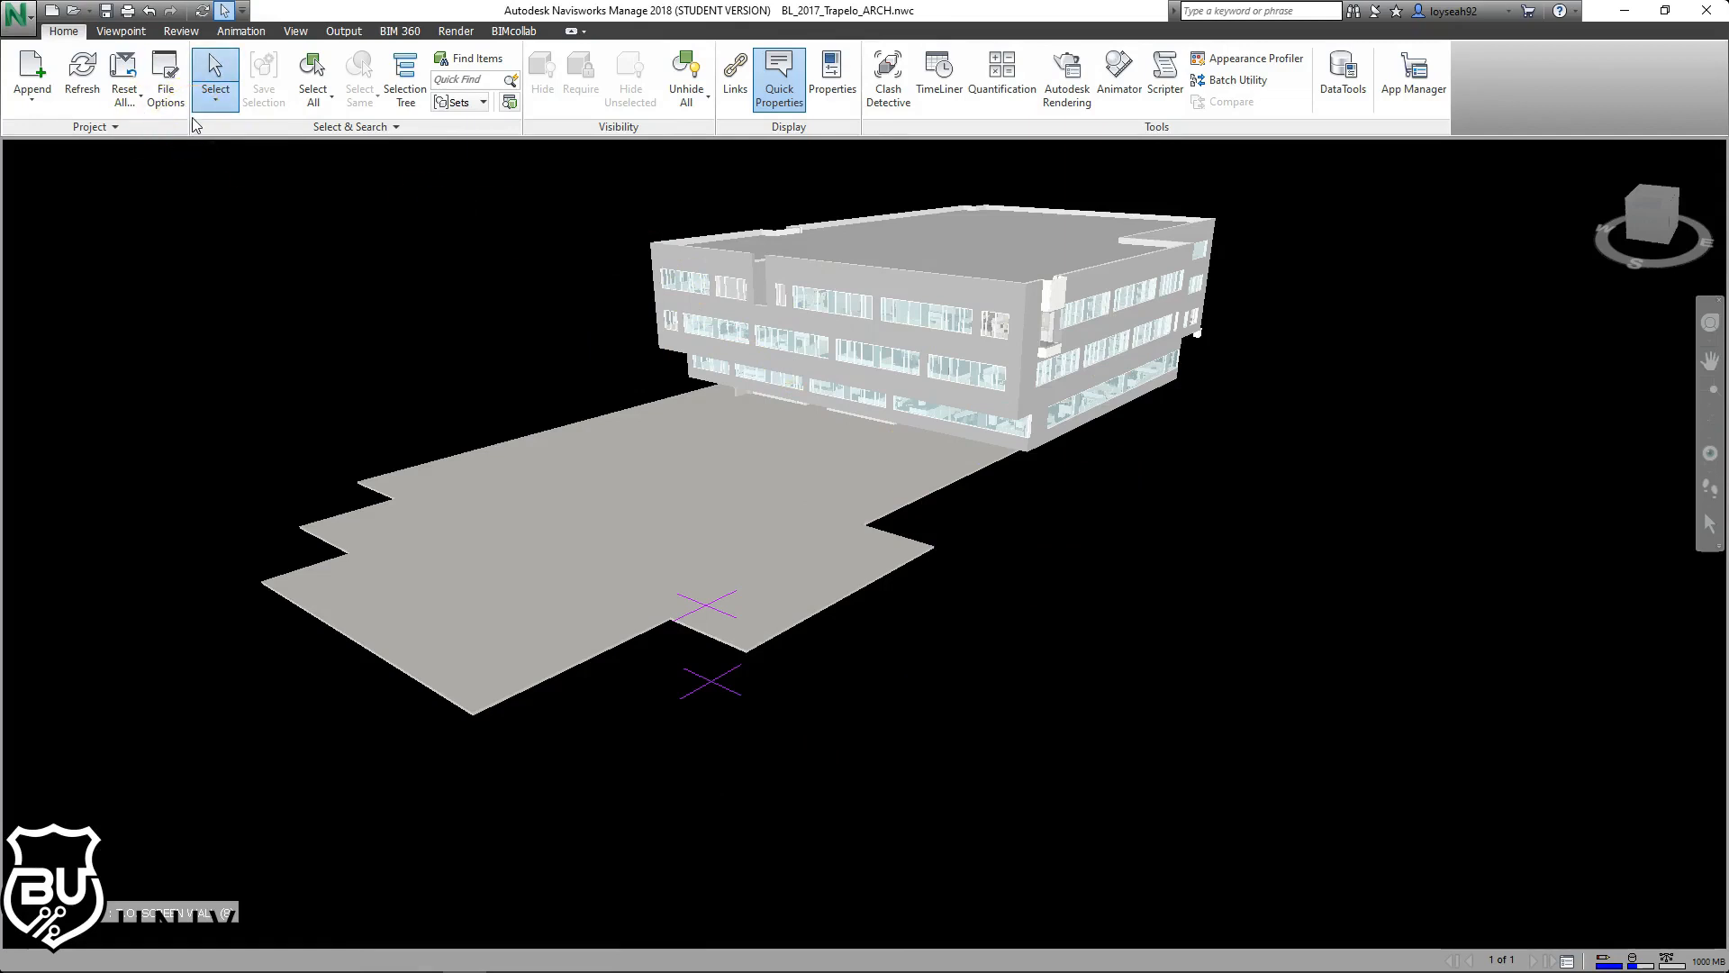
Show the selection tree and append the Navisworks cache BL_2017_Trapelo_MEP from the MEP folder.
click(407, 72)
click(27, 101)
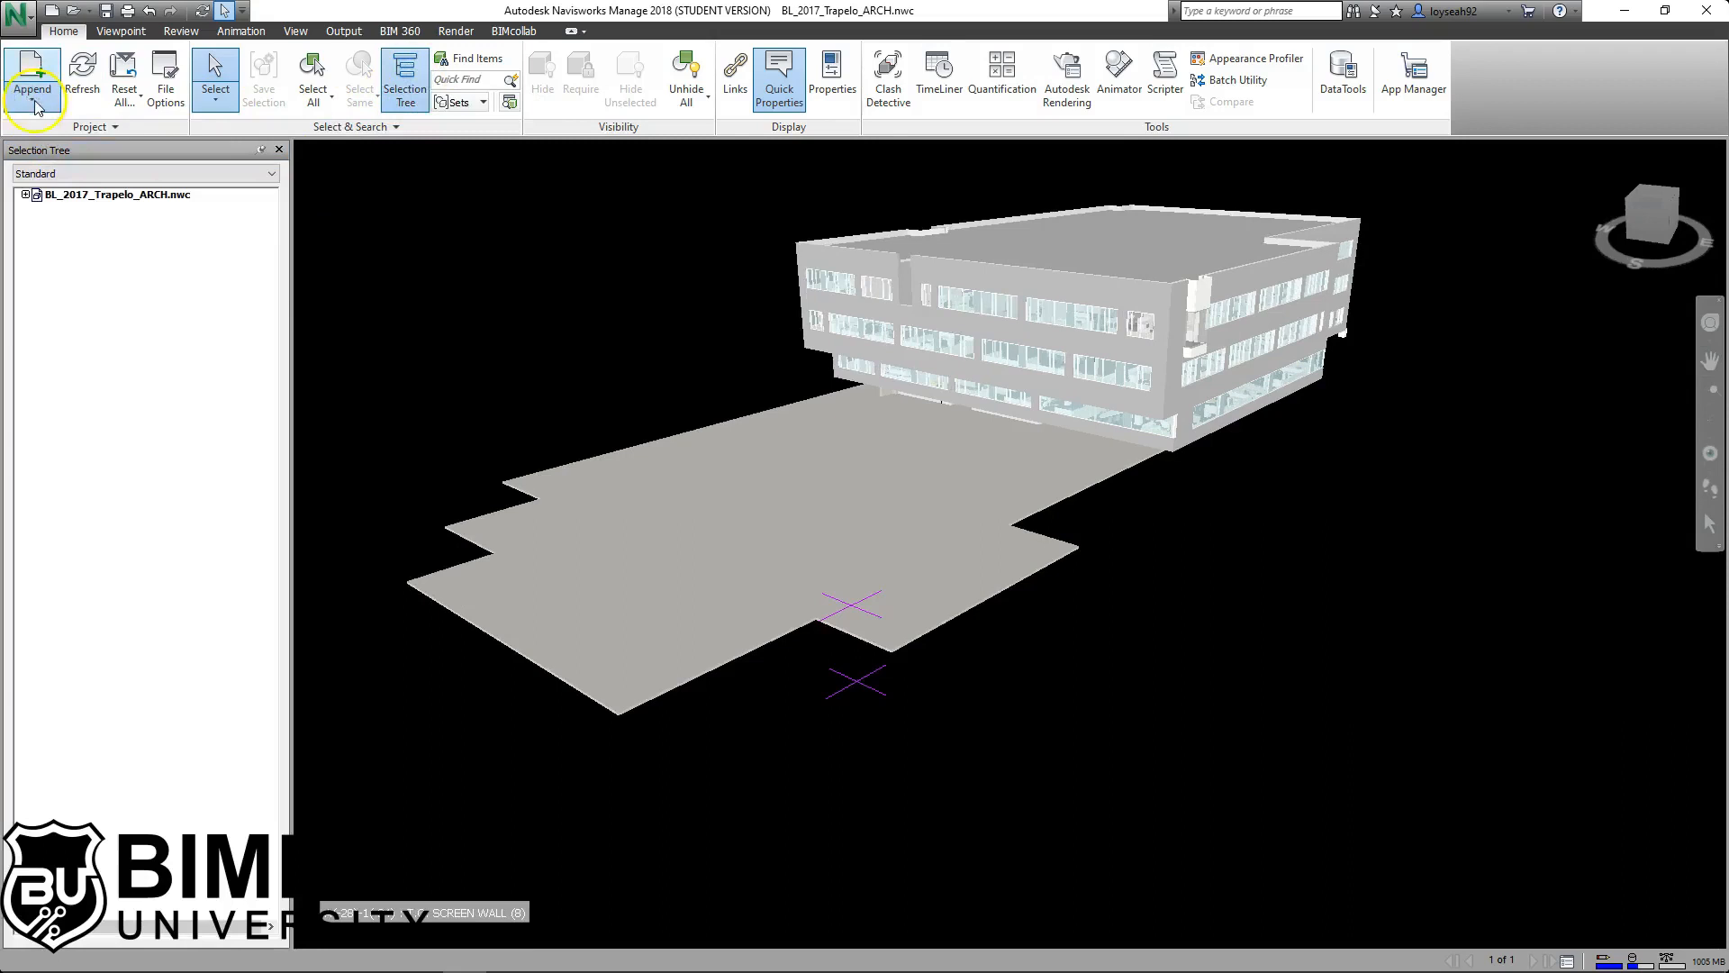
click(43, 105)
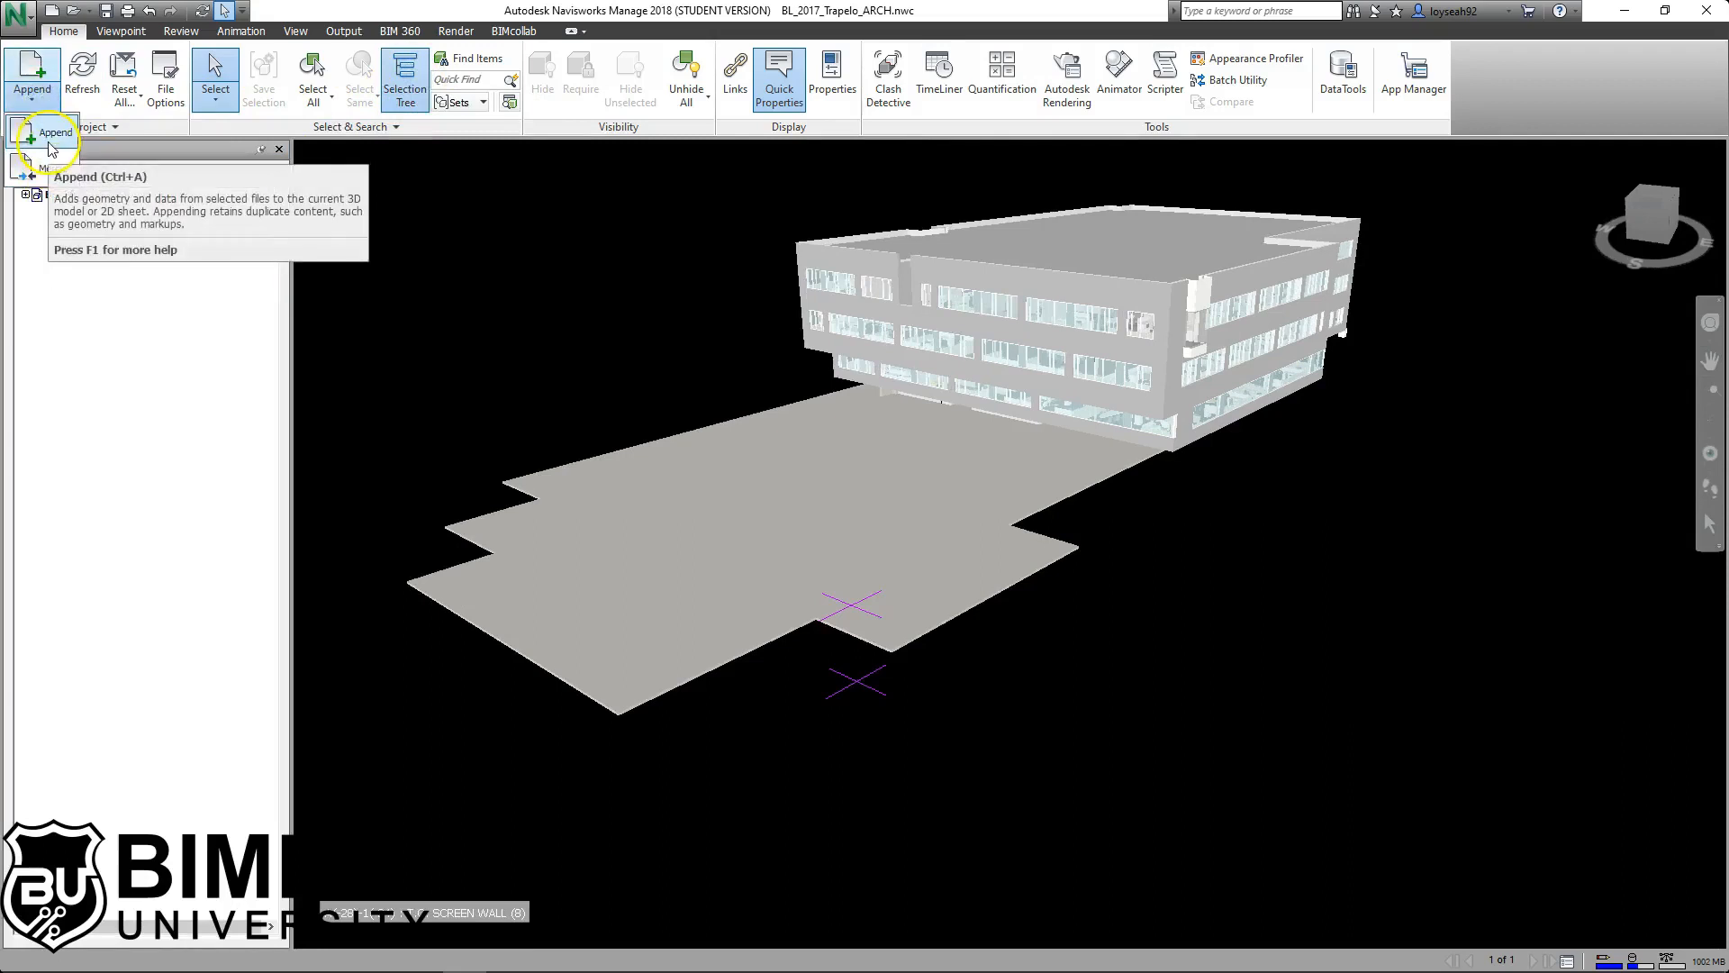
click(58, 137)
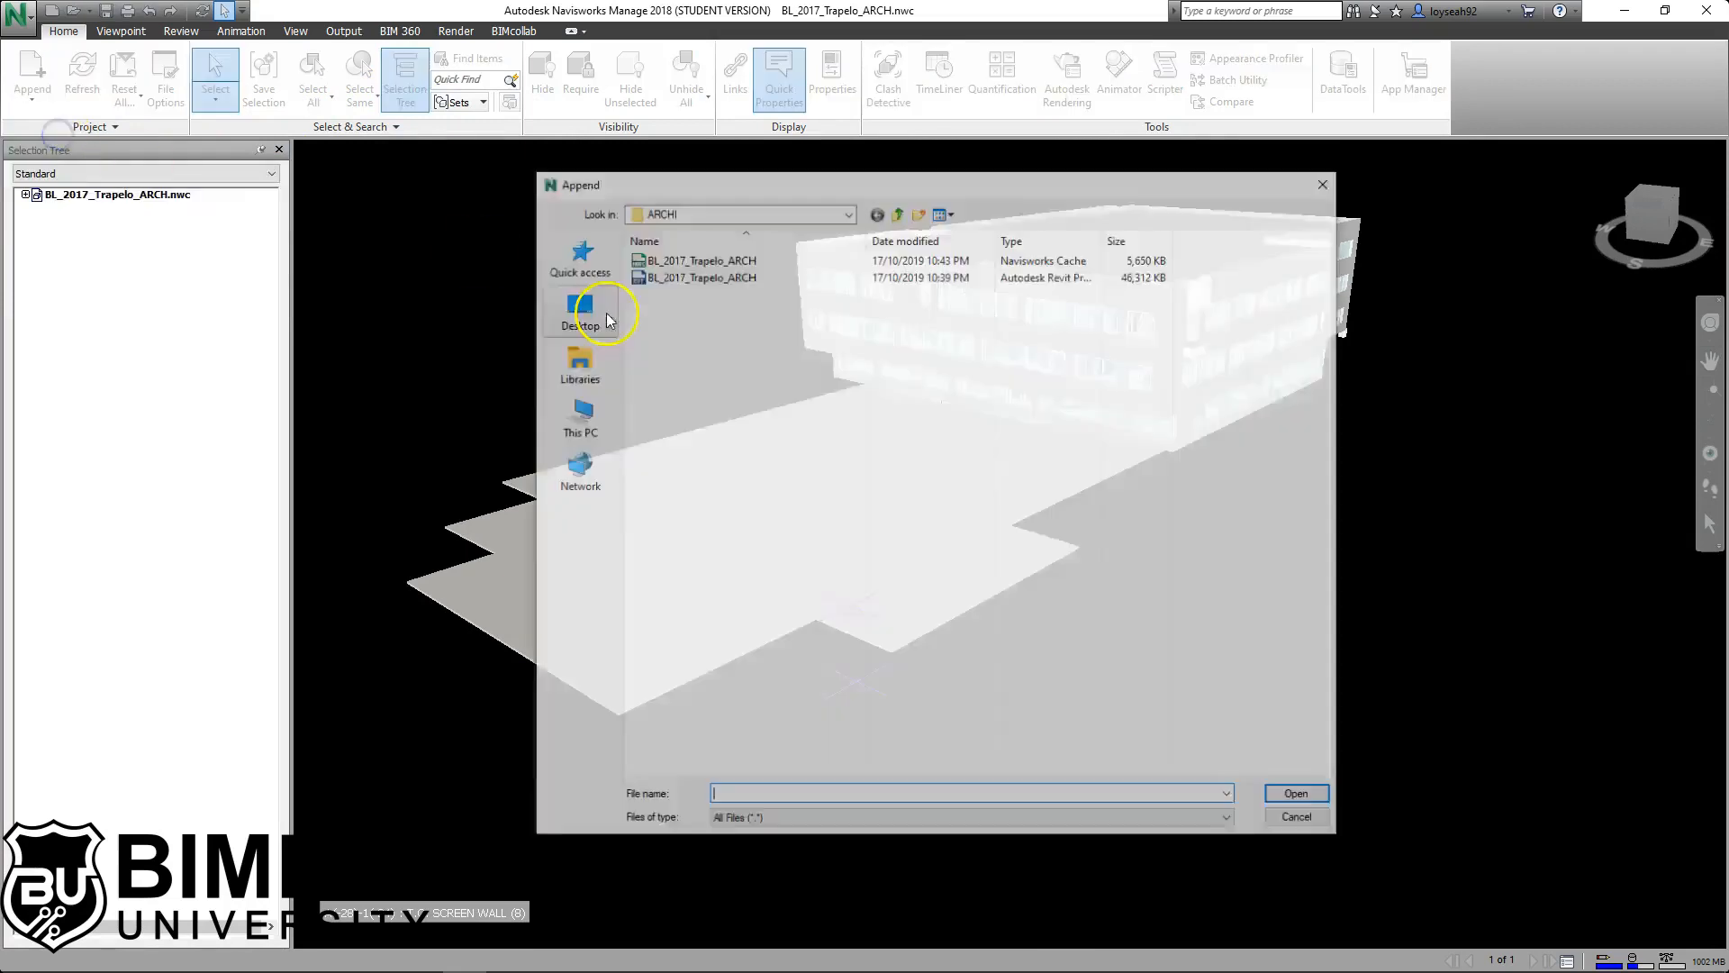
click(901, 212)
double_click(702, 276)
double_click(698, 260)
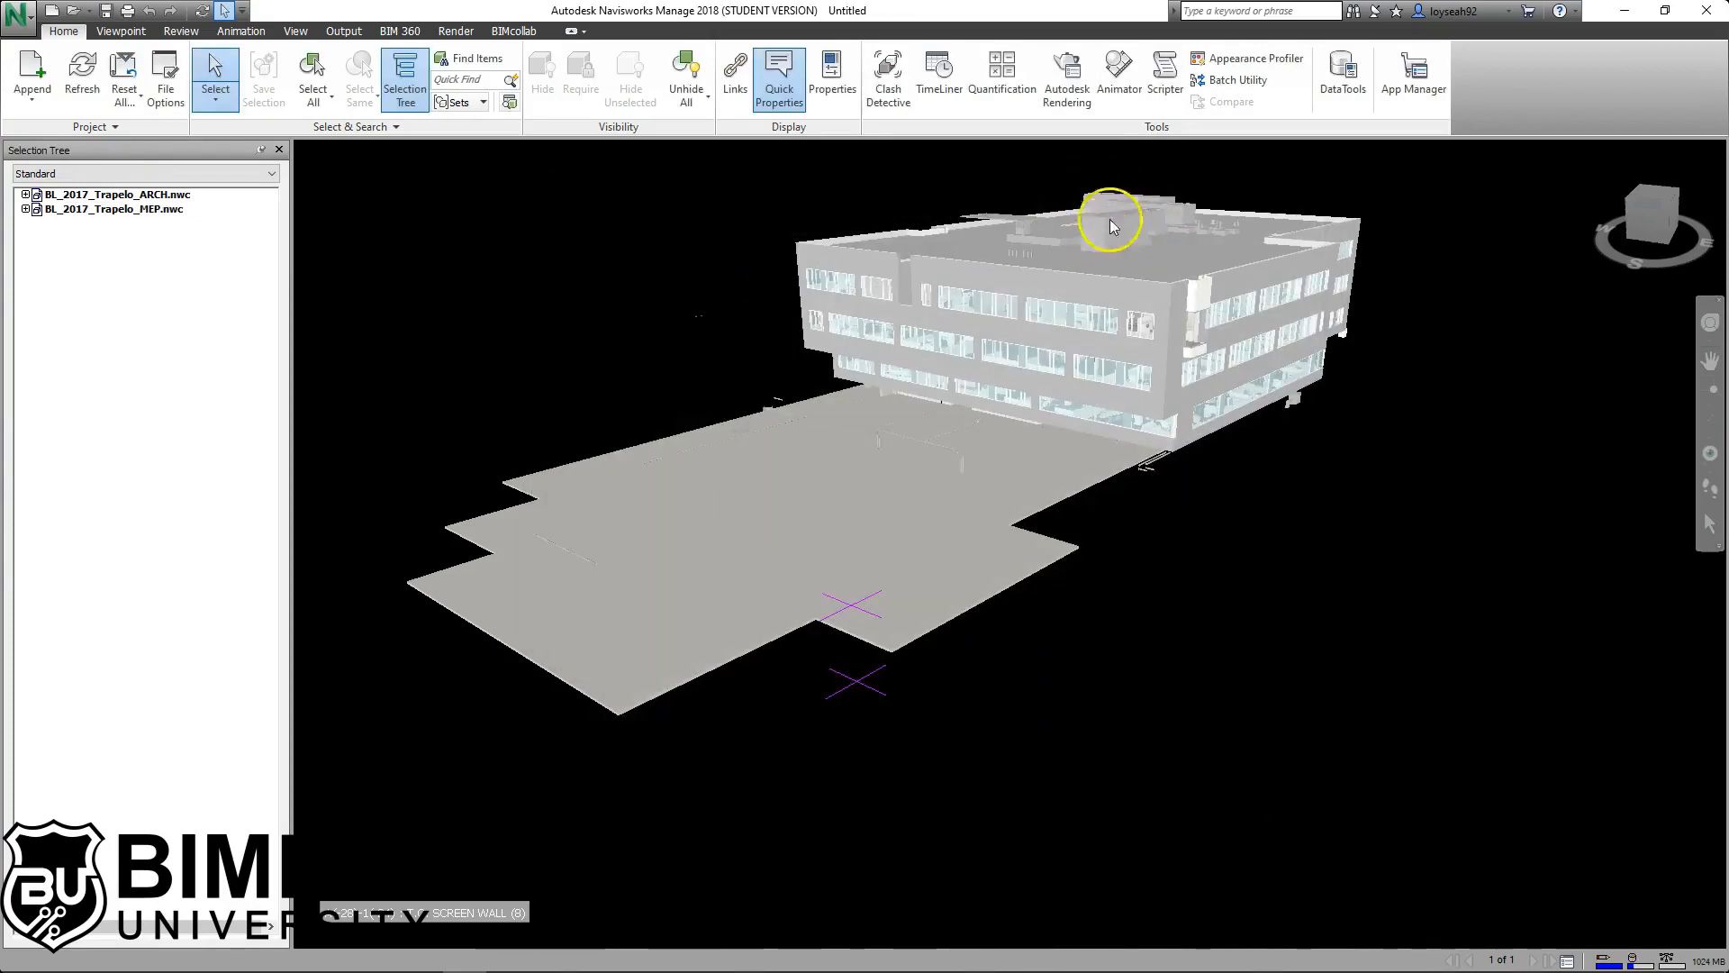
Append the Navisworks cache BL_2017_Trapelo_STR from the STR folder to the combined model.
click(32, 90)
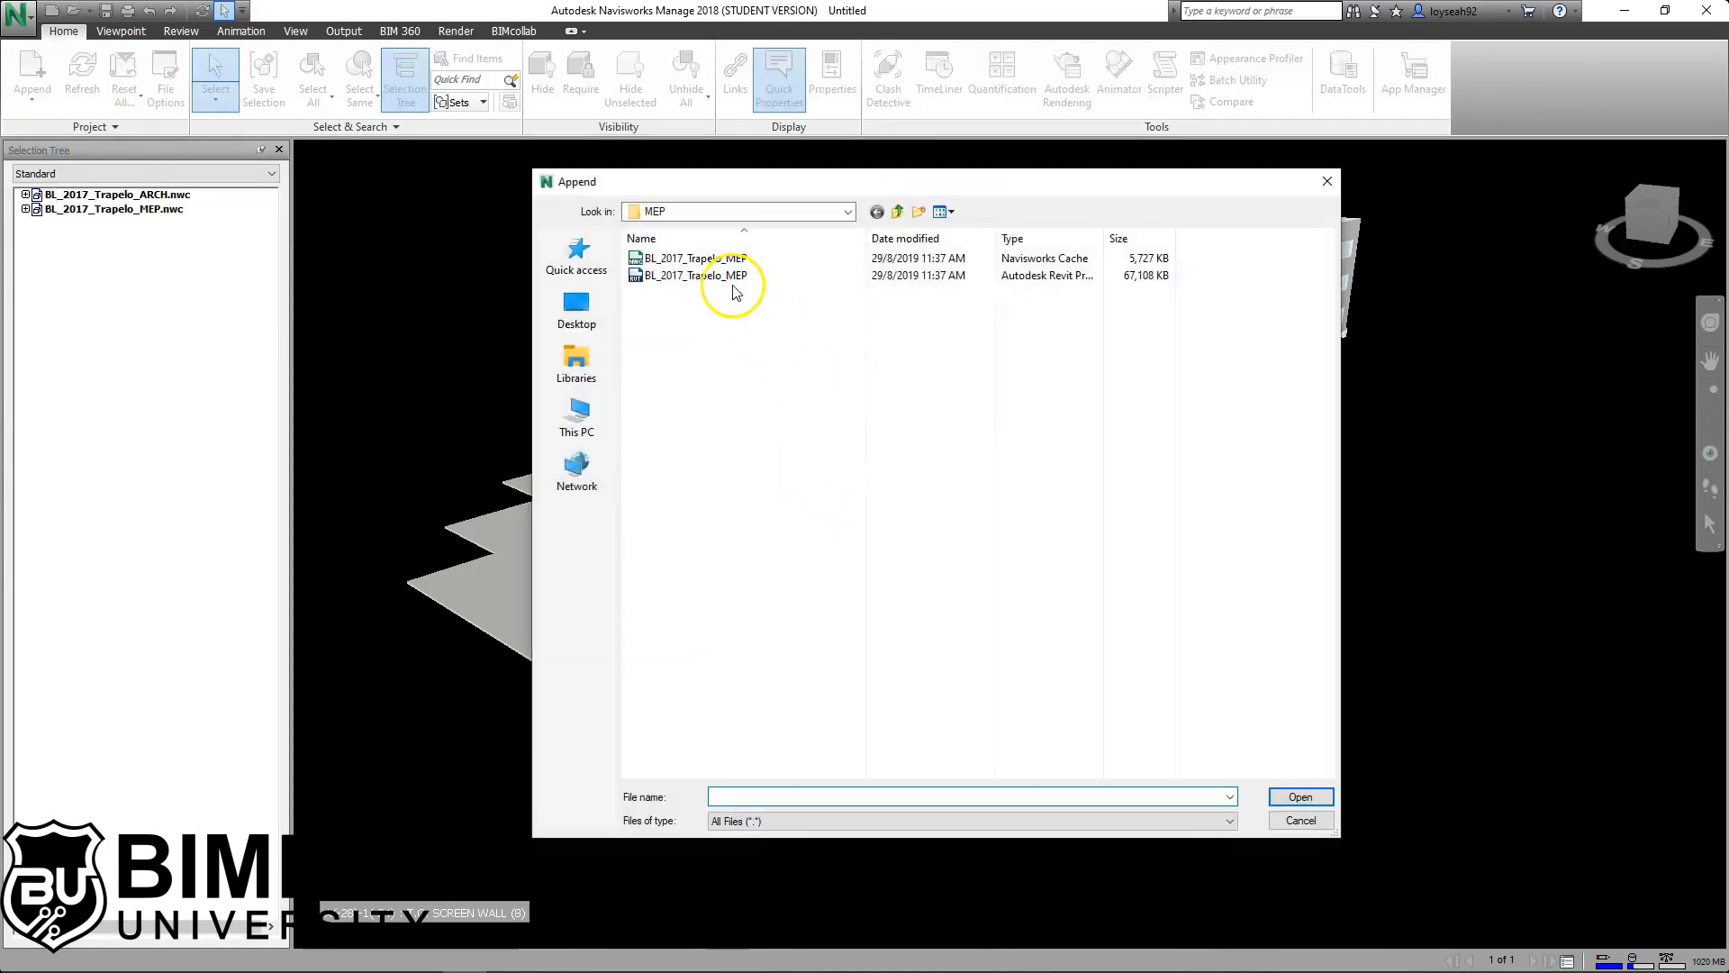
click(897, 215)
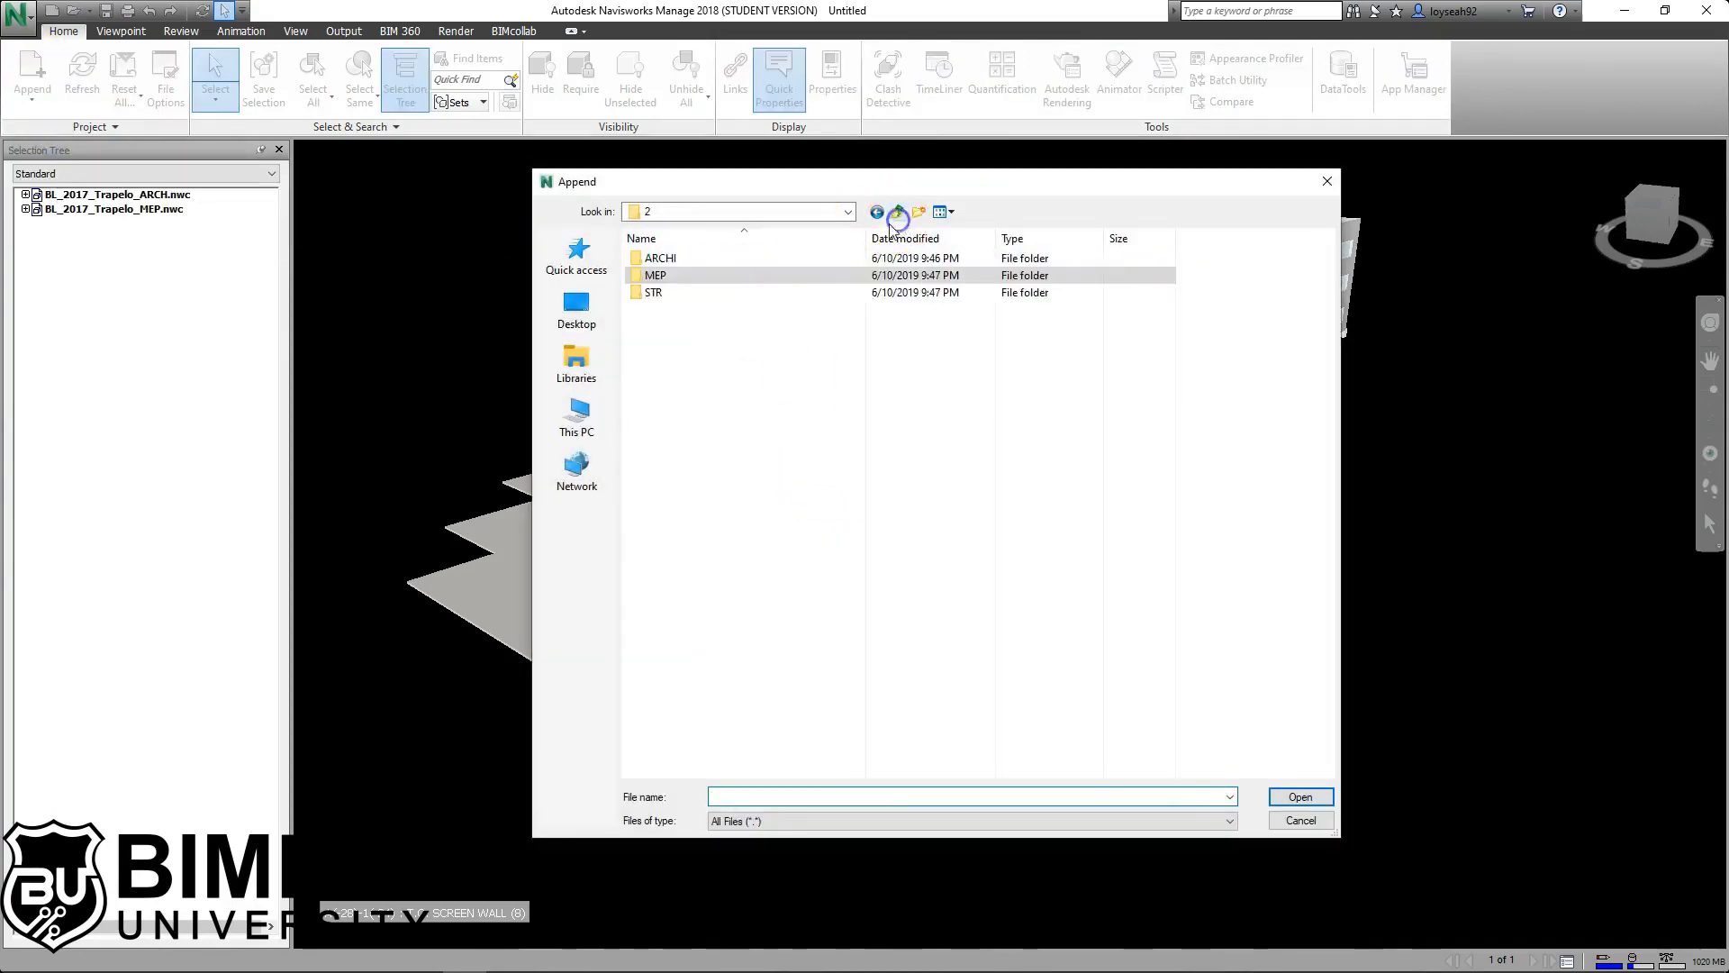
double_click(720, 292)
click(729, 262)
double_click(745, 264)
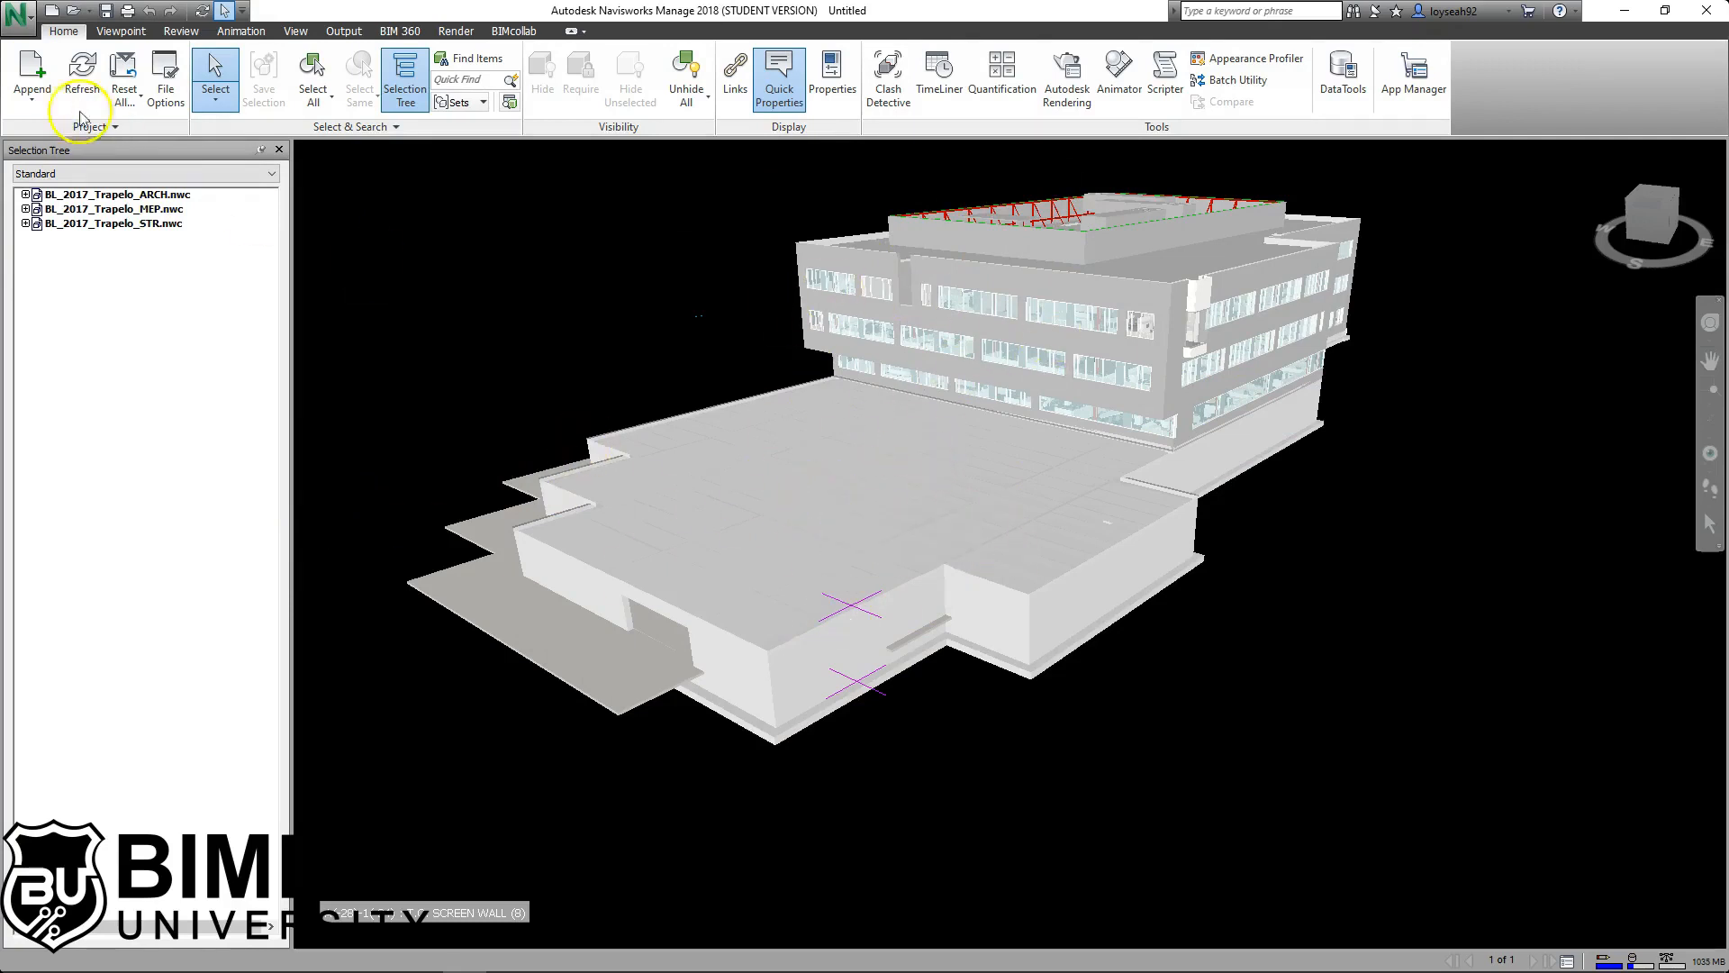
click(32, 94)
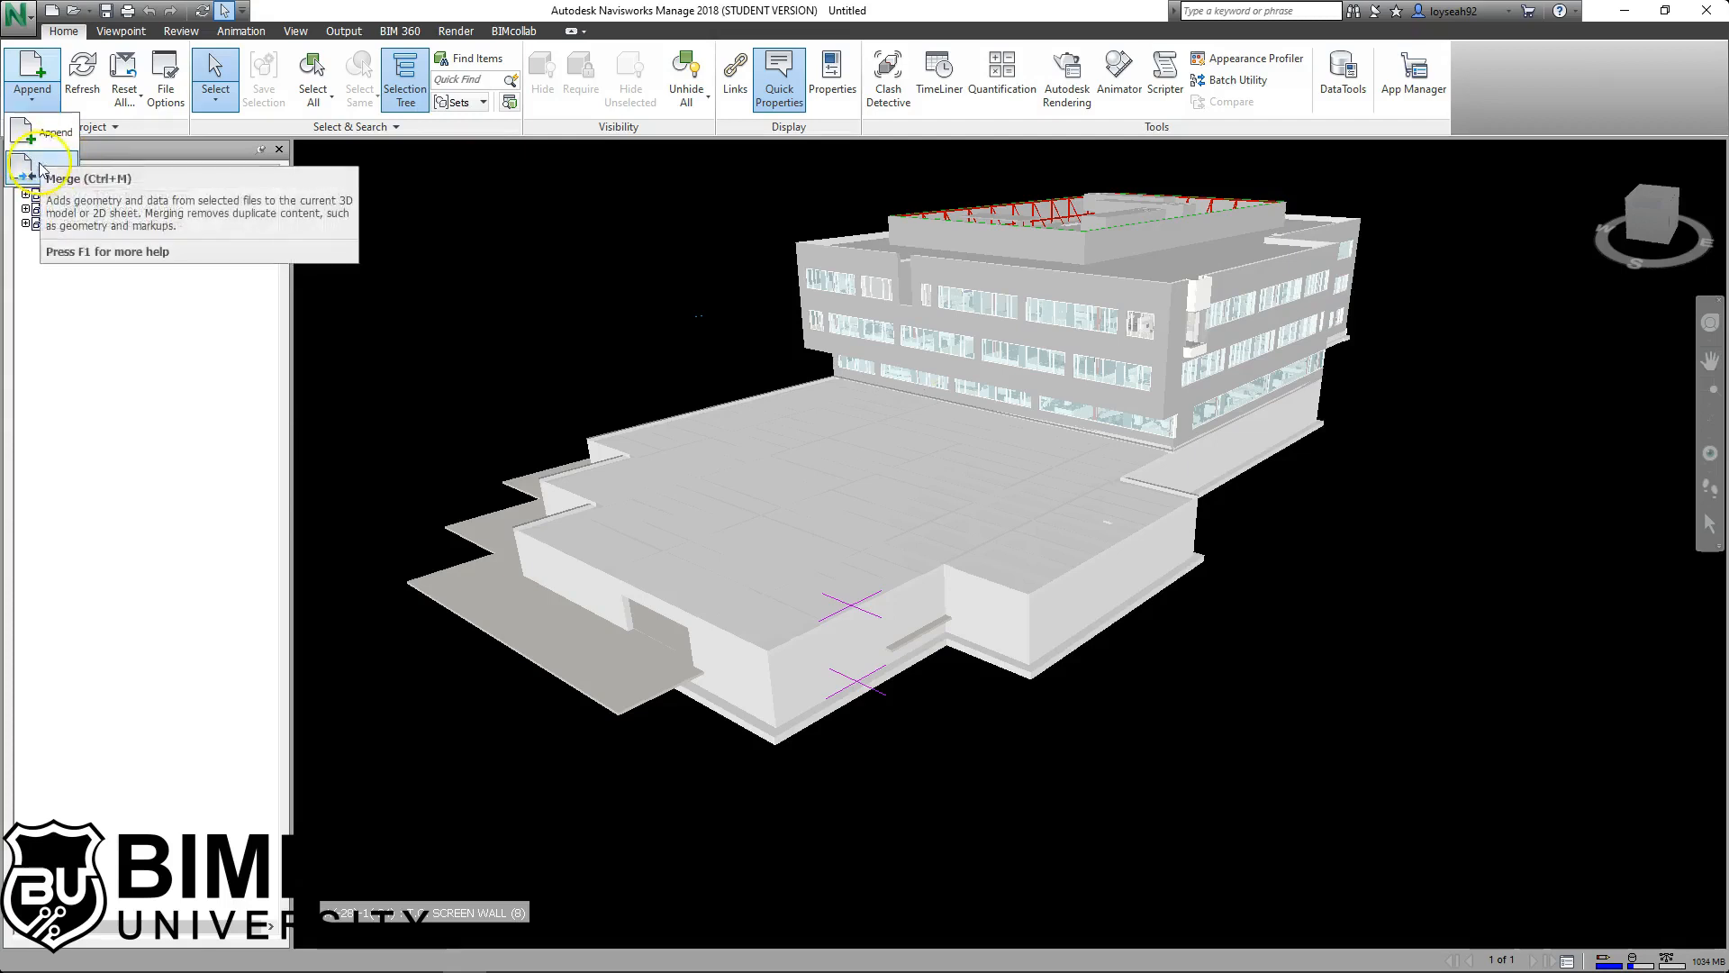
click(59, 137)
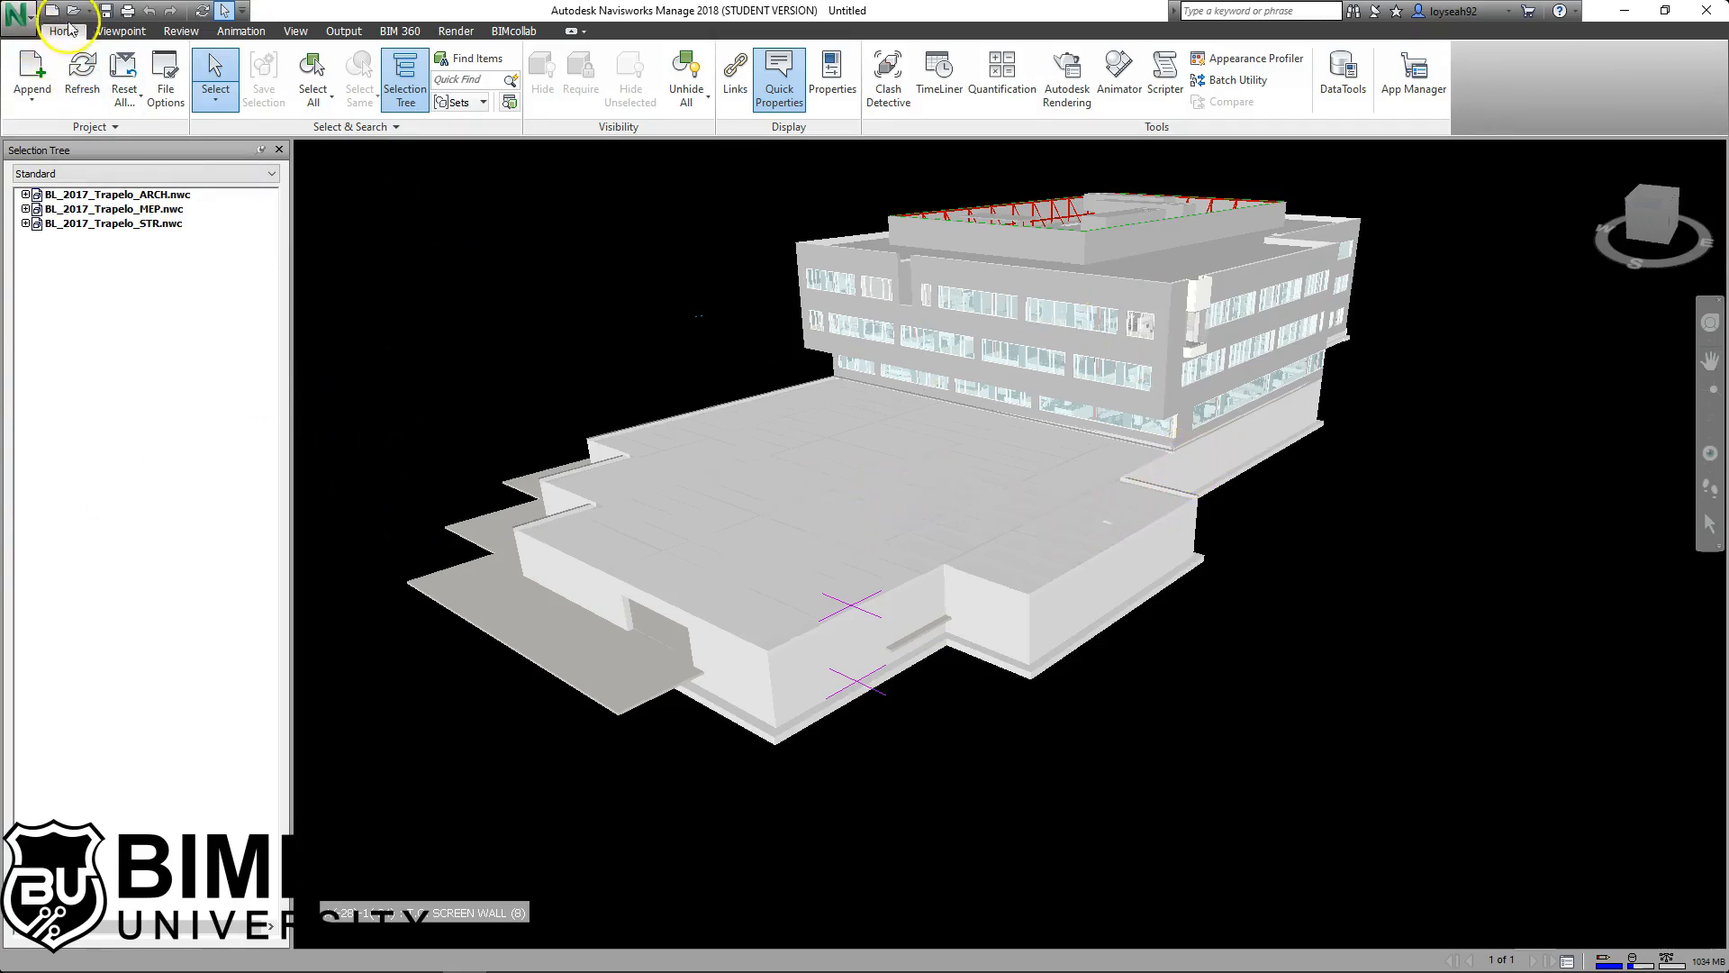
Save the combined model as BL_2017_Trapelo_Federated in folder 2, one level above the STR folder.
click(106, 10)
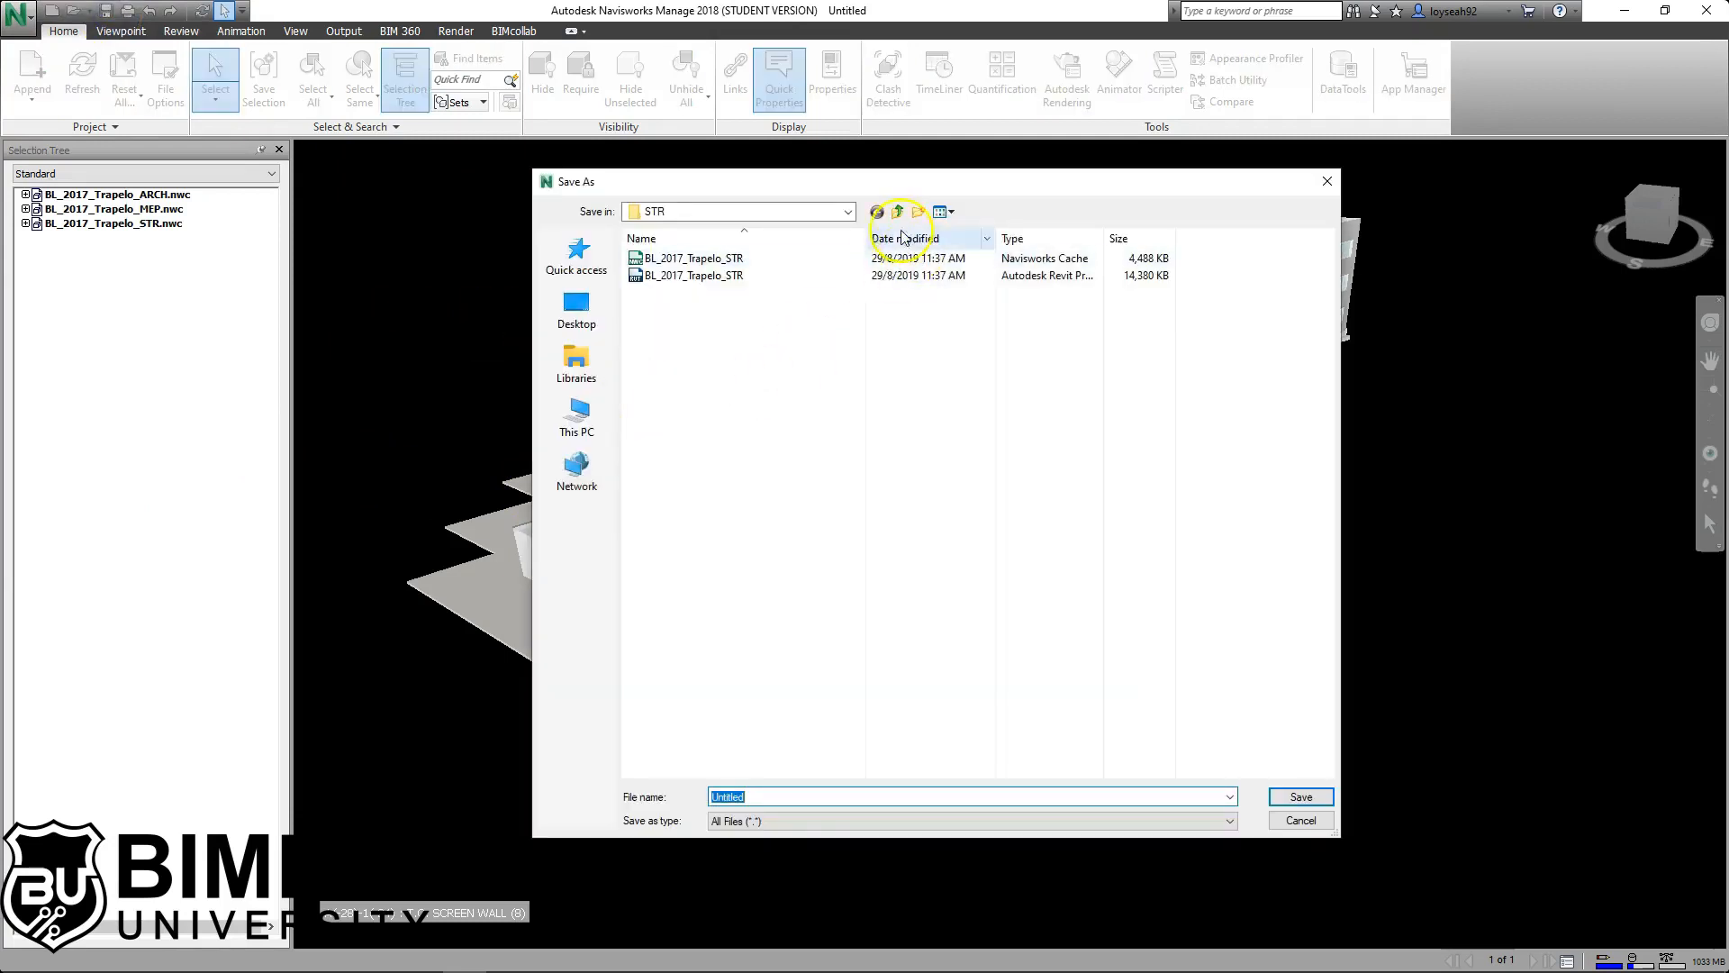
click(898, 212)
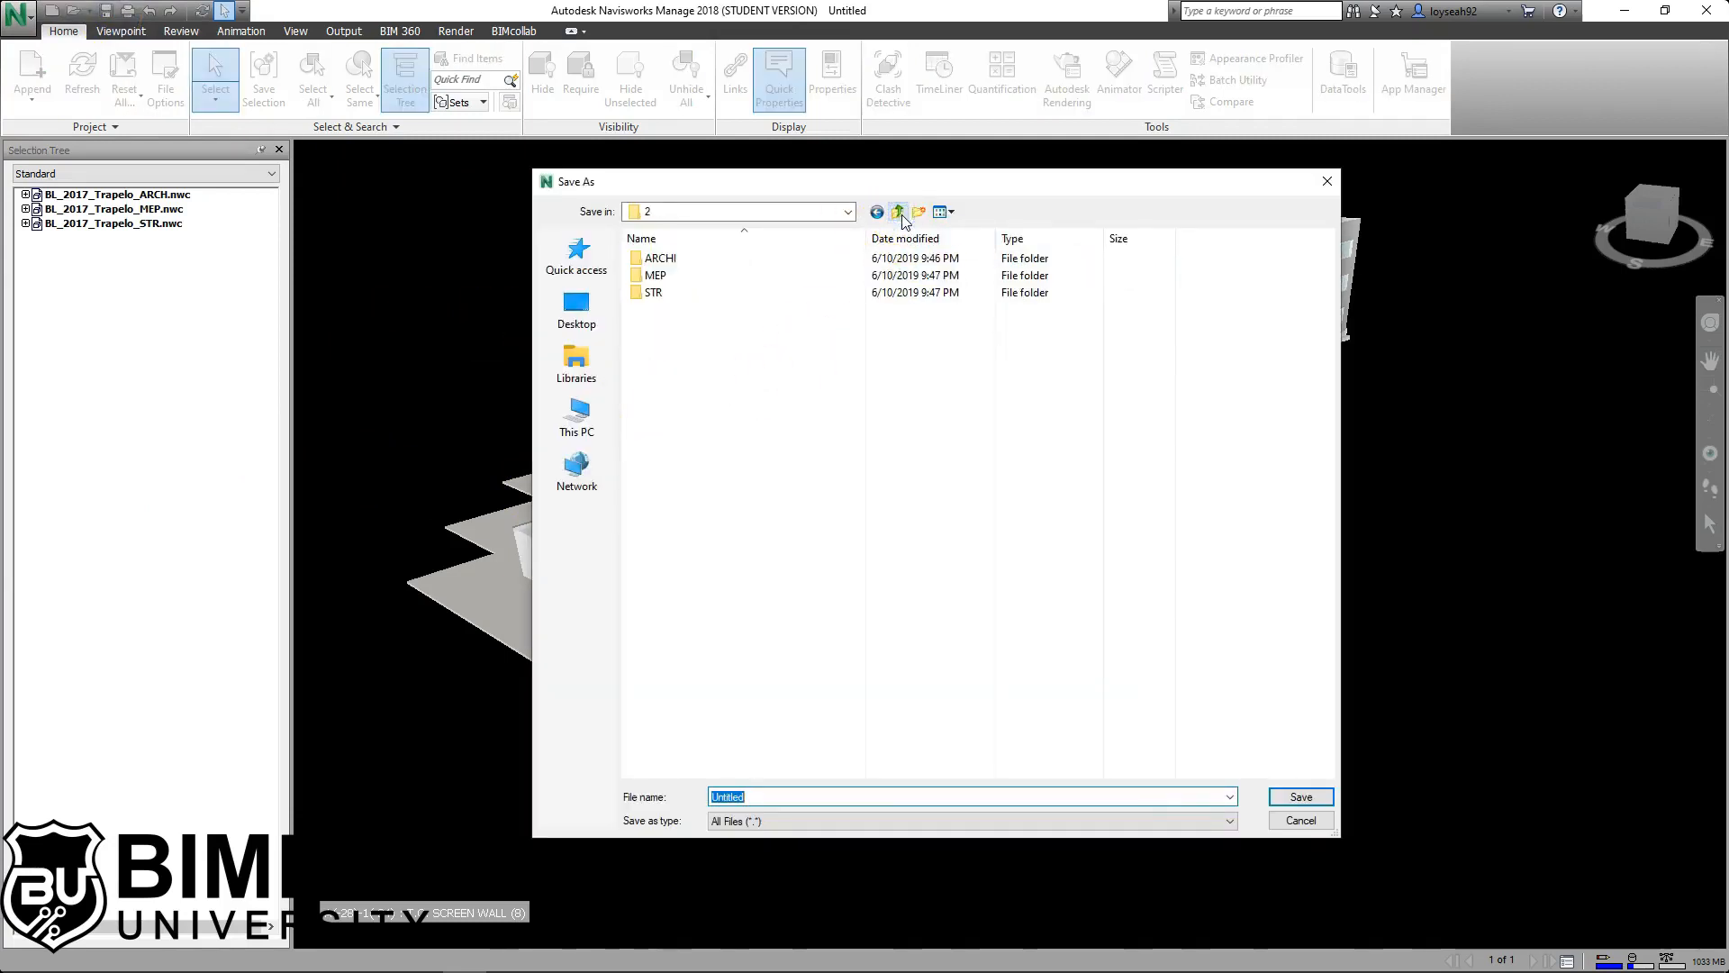
click(778, 797)
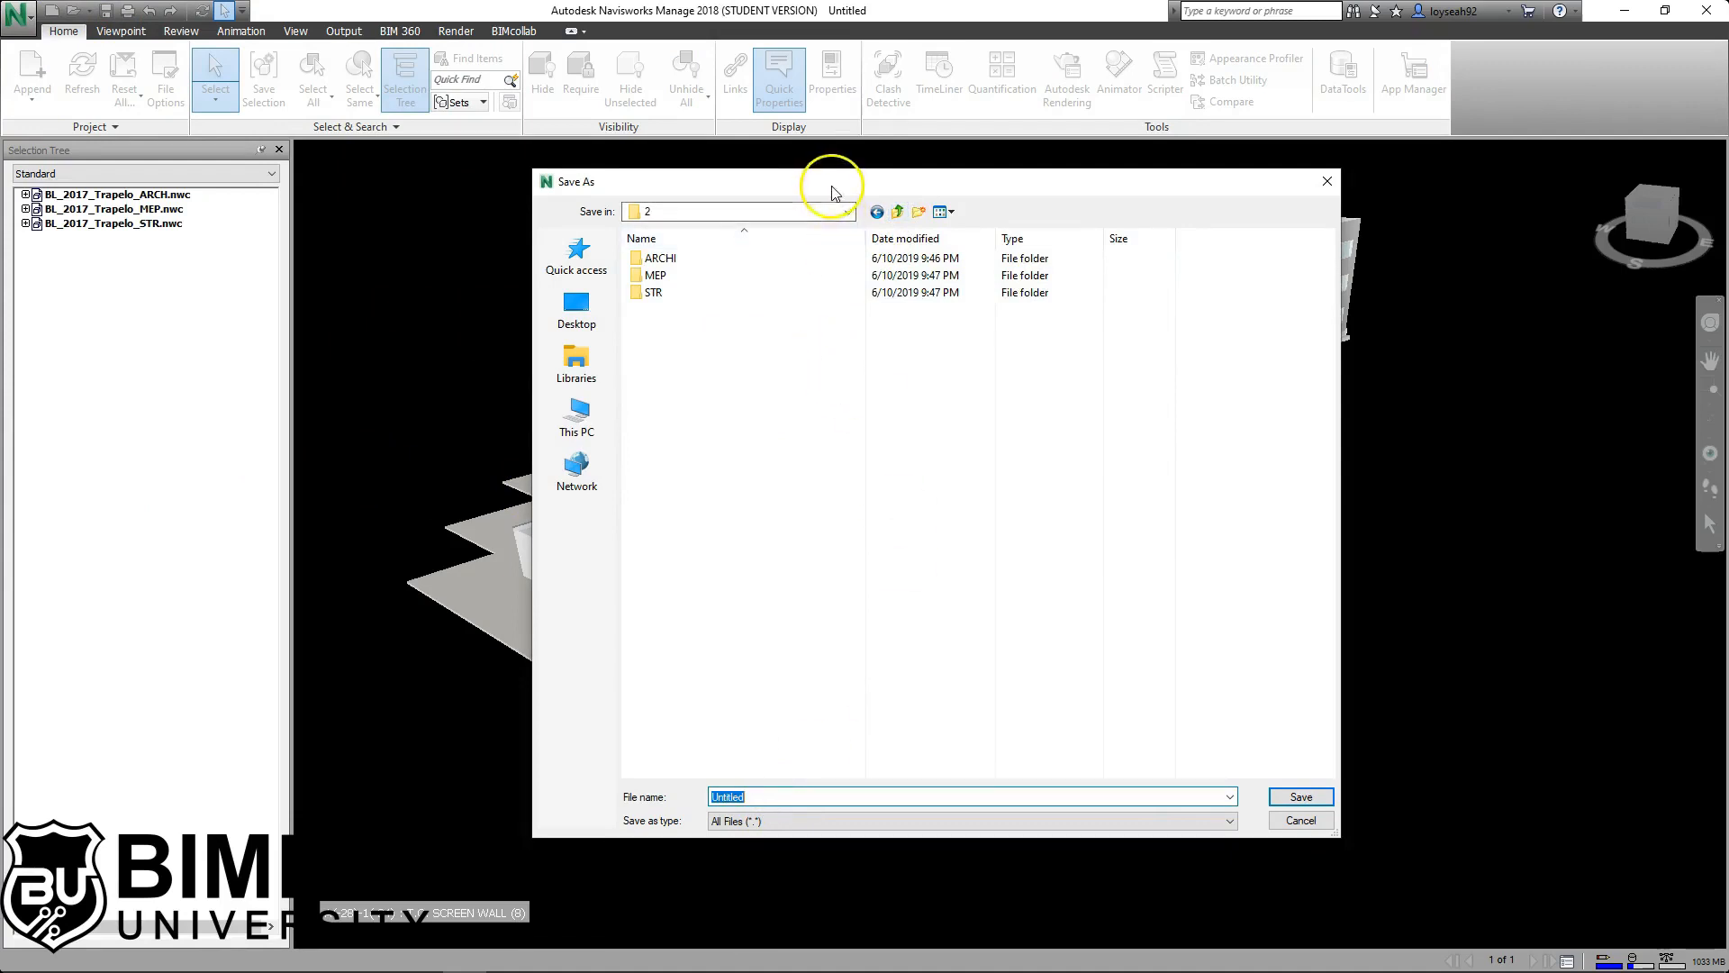
text(BL_2018)
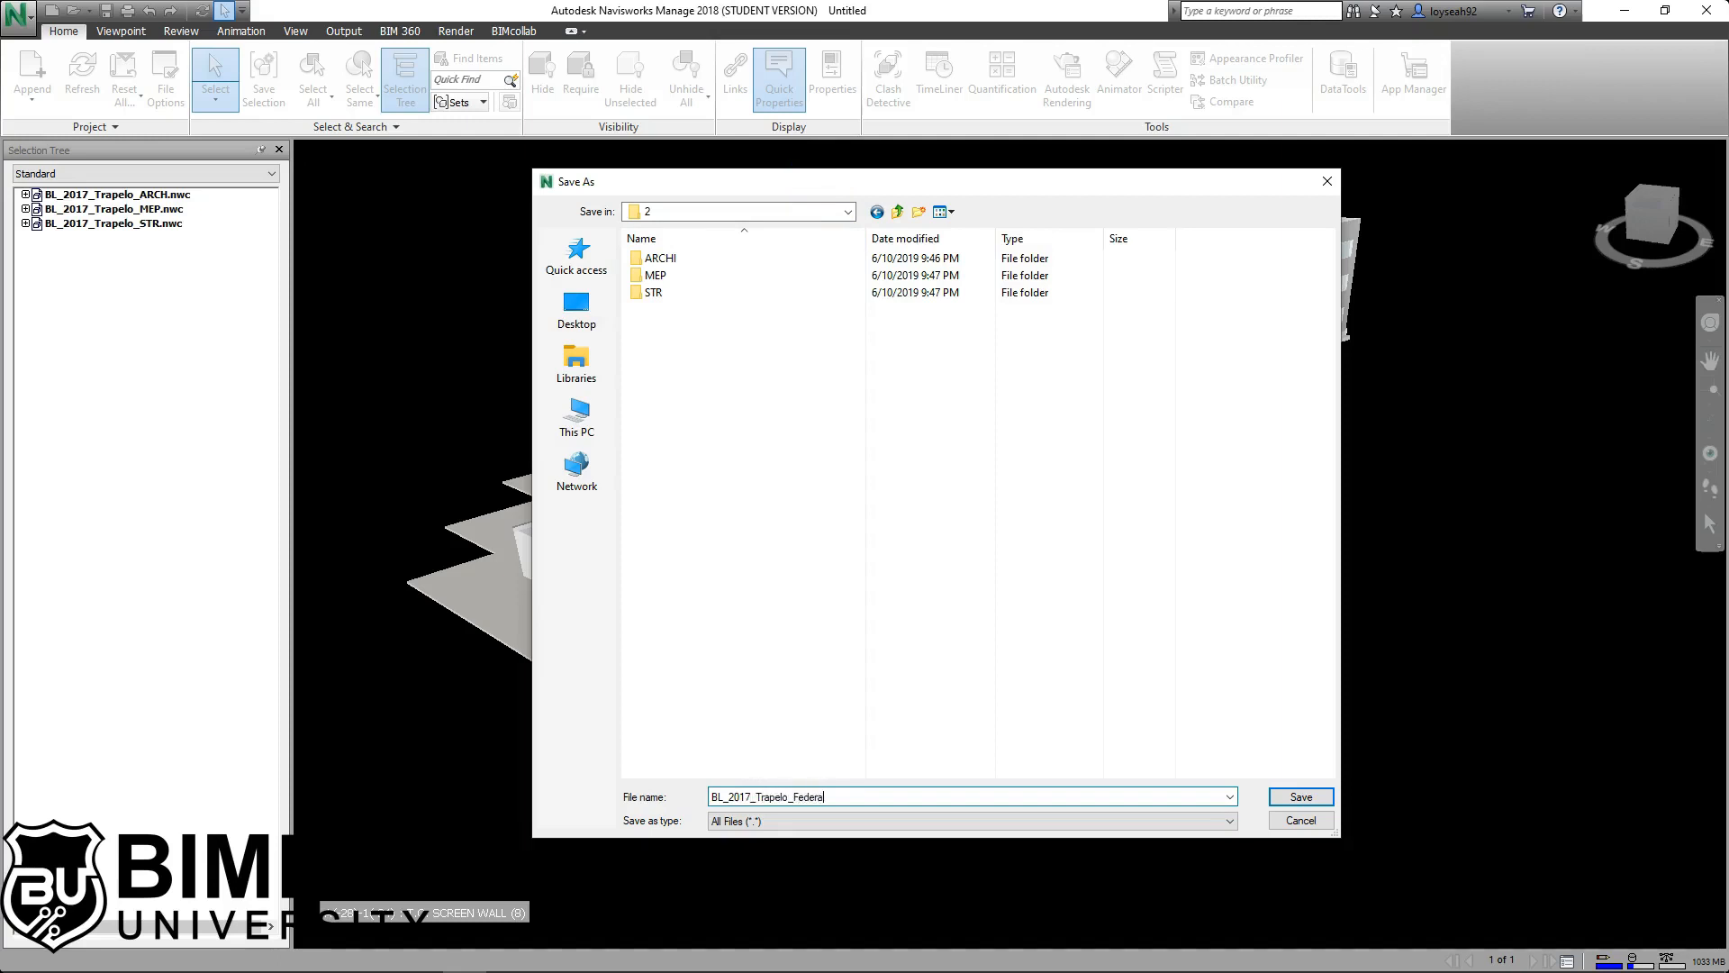
drag(772, 179, 1181, 176)
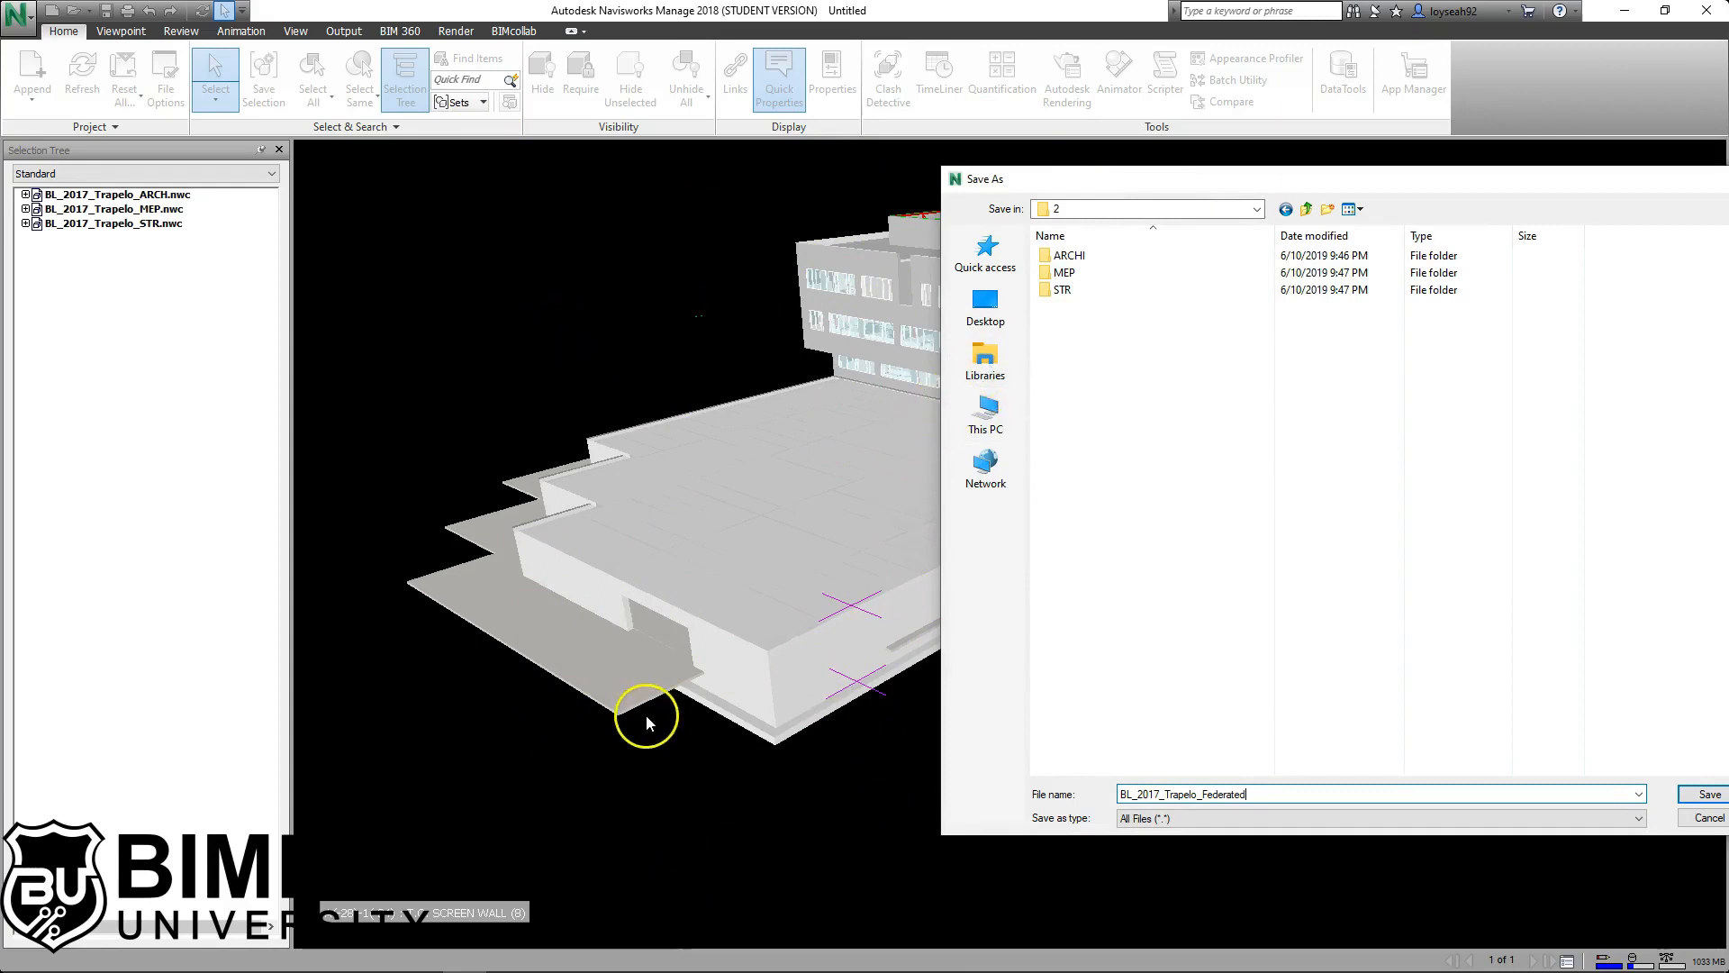
drag(1093, 182, 717, 179)
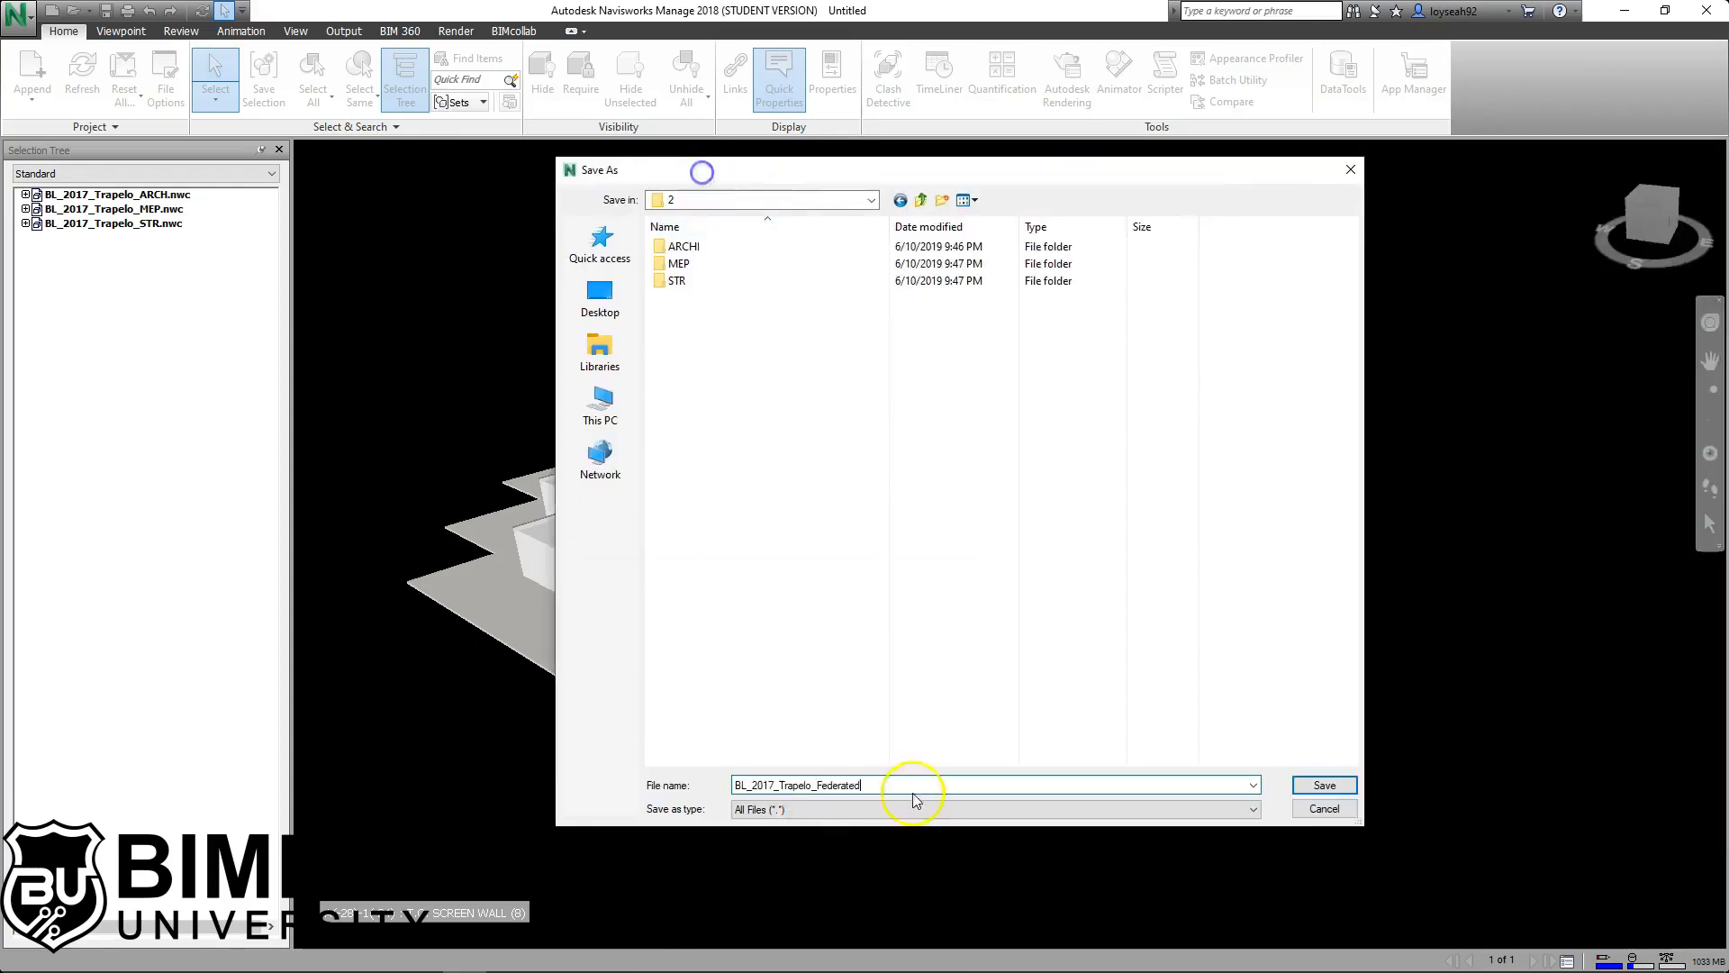
click(1313, 779)
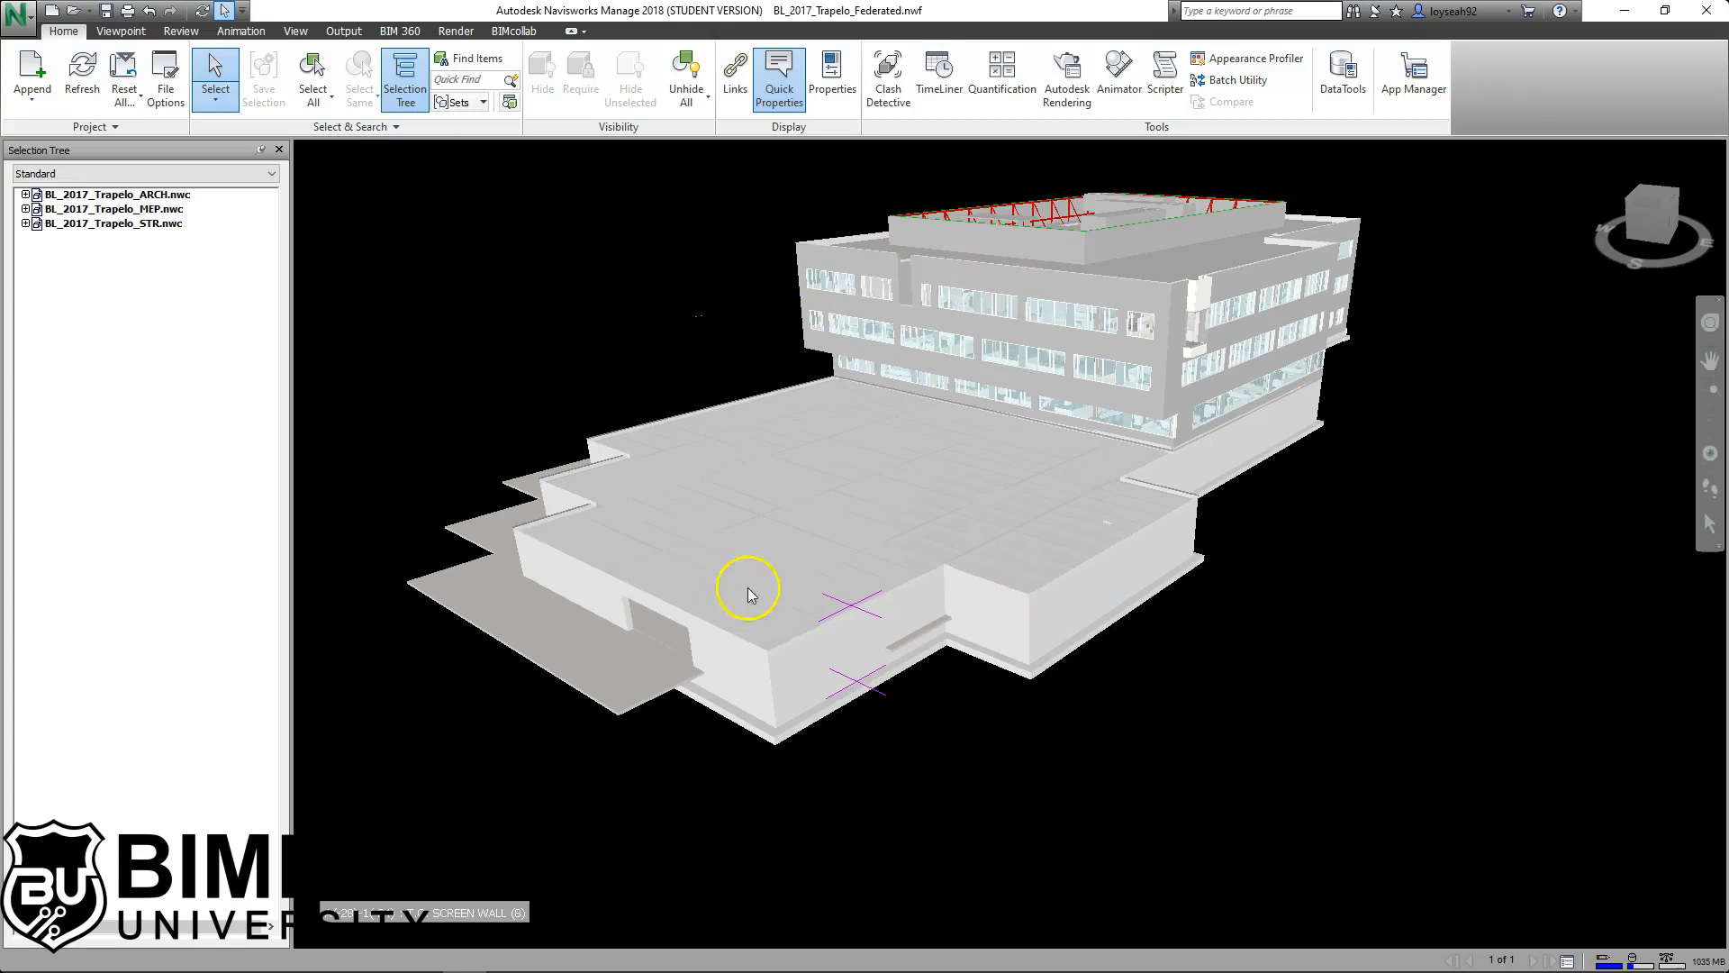
Highlight the ARCH, MEP and STR files one by one in the selection tree to compare what each contains.
click(99, 194)
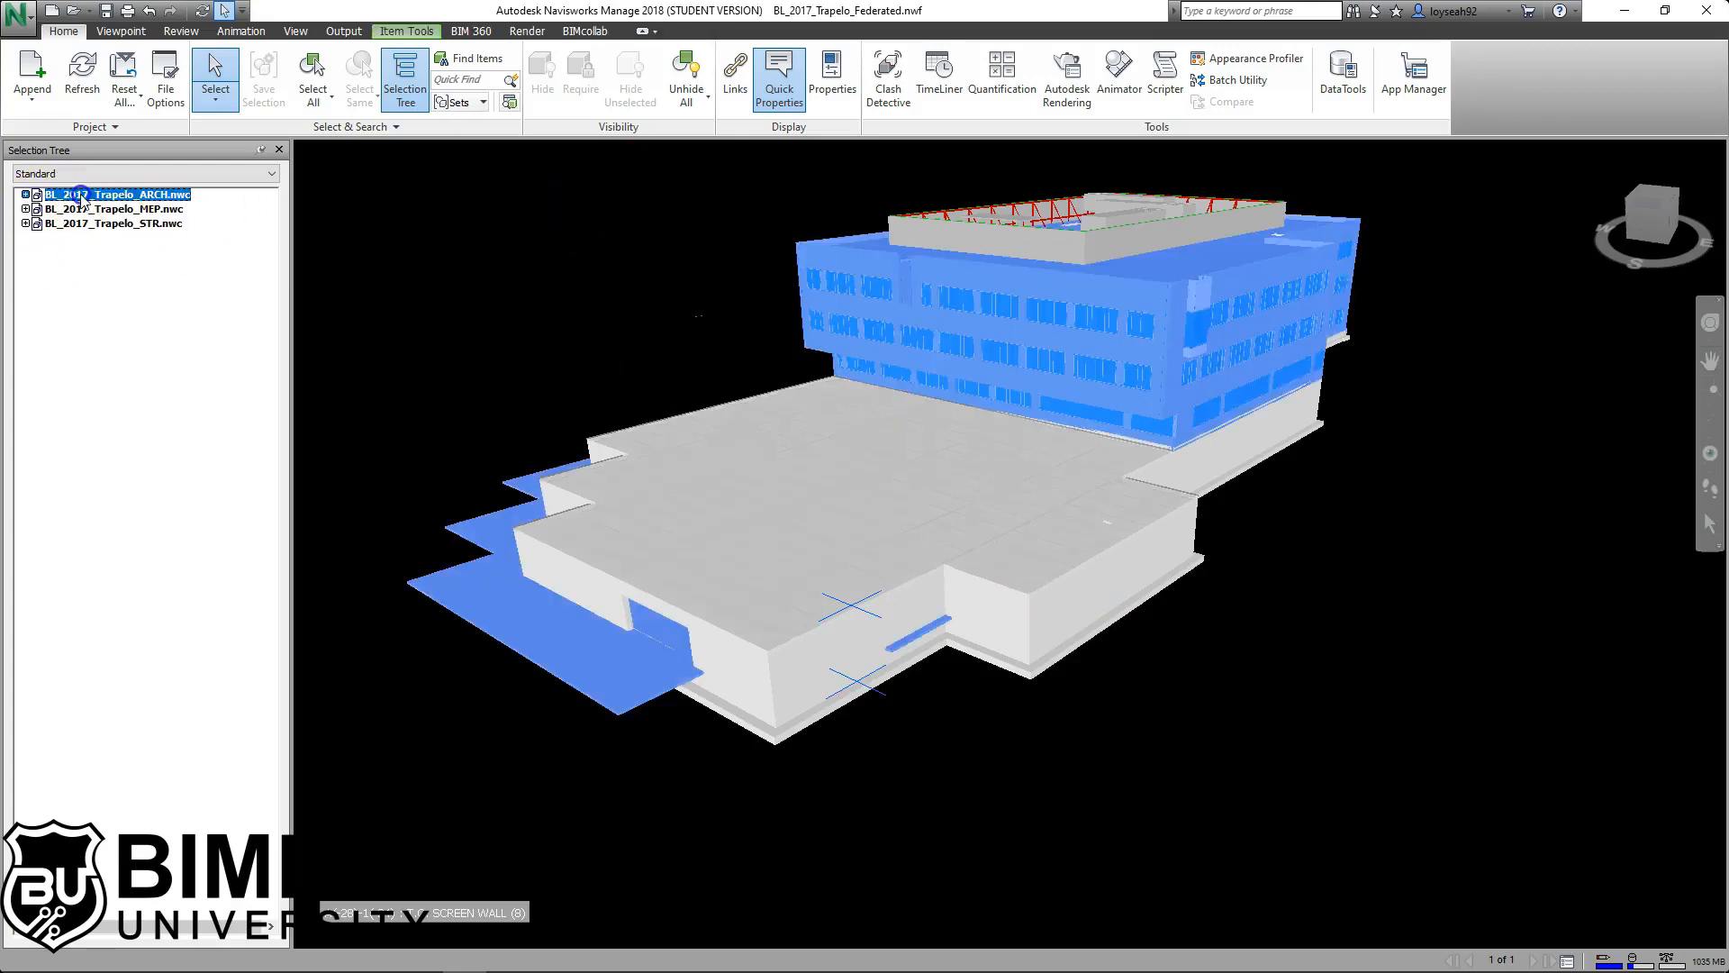
click(99, 209)
click(99, 224)
click(101, 197)
click(99, 223)
click(99, 209)
click(99, 195)
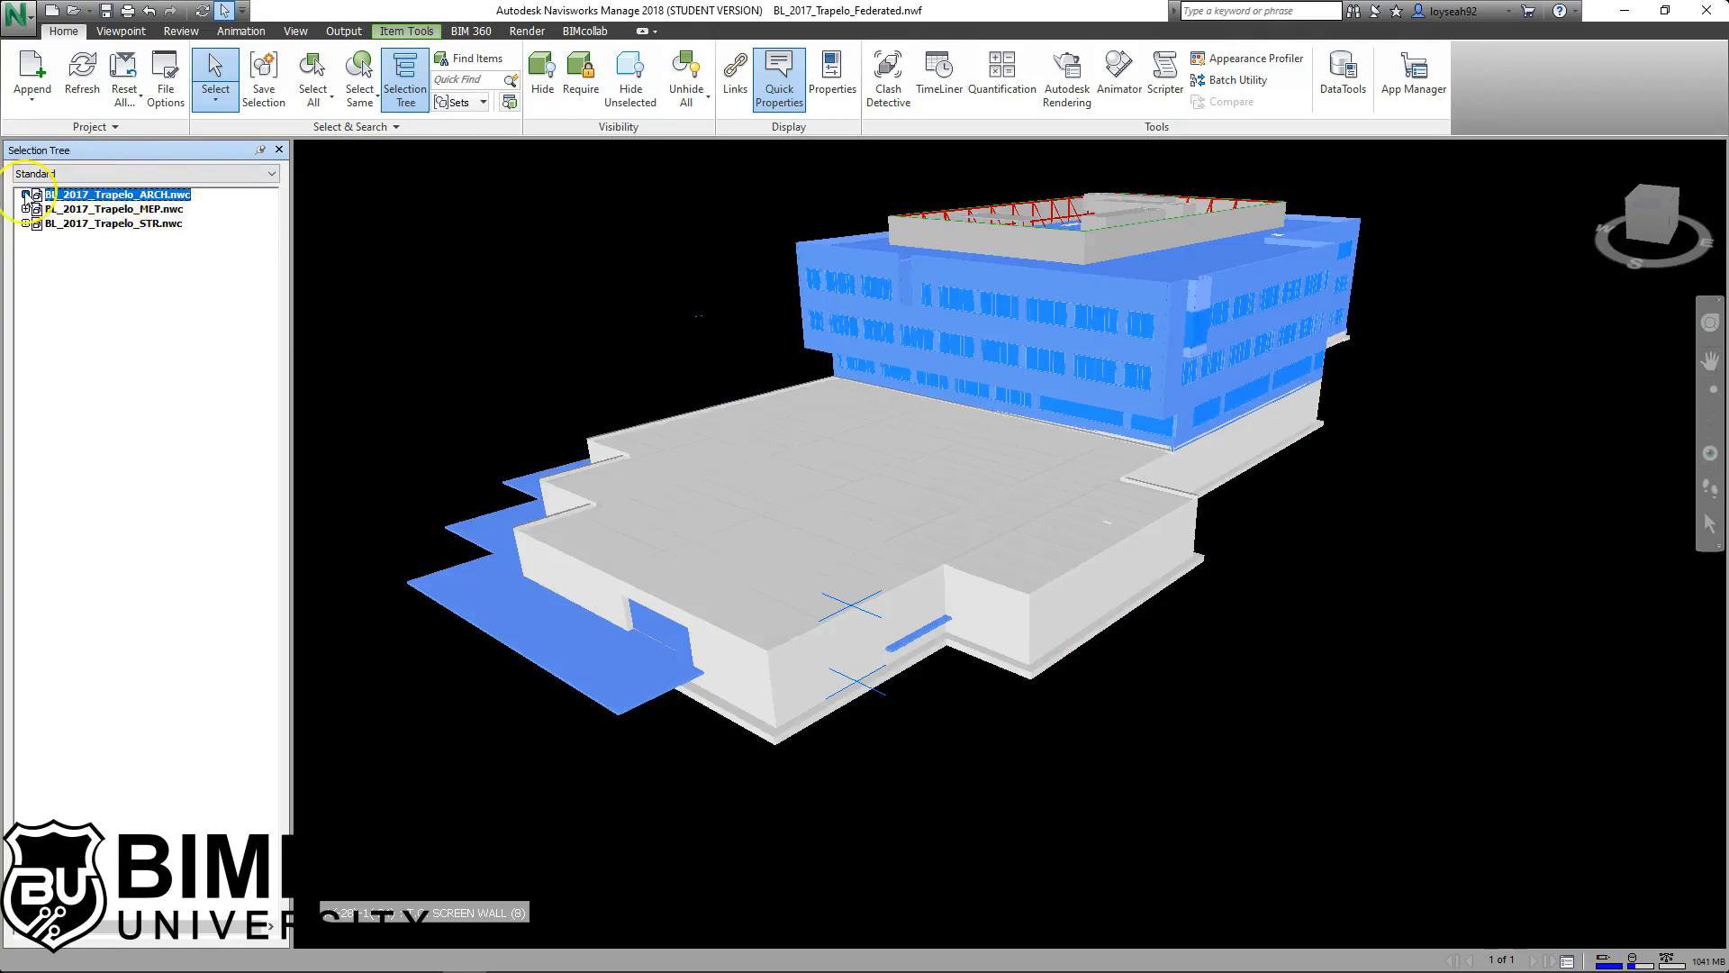
Expand BL_2017_Trapelo_ARCH, examine the elements on the basement level and floors 1 to 3, and collapse it.
click(26, 194)
click(99, 223)
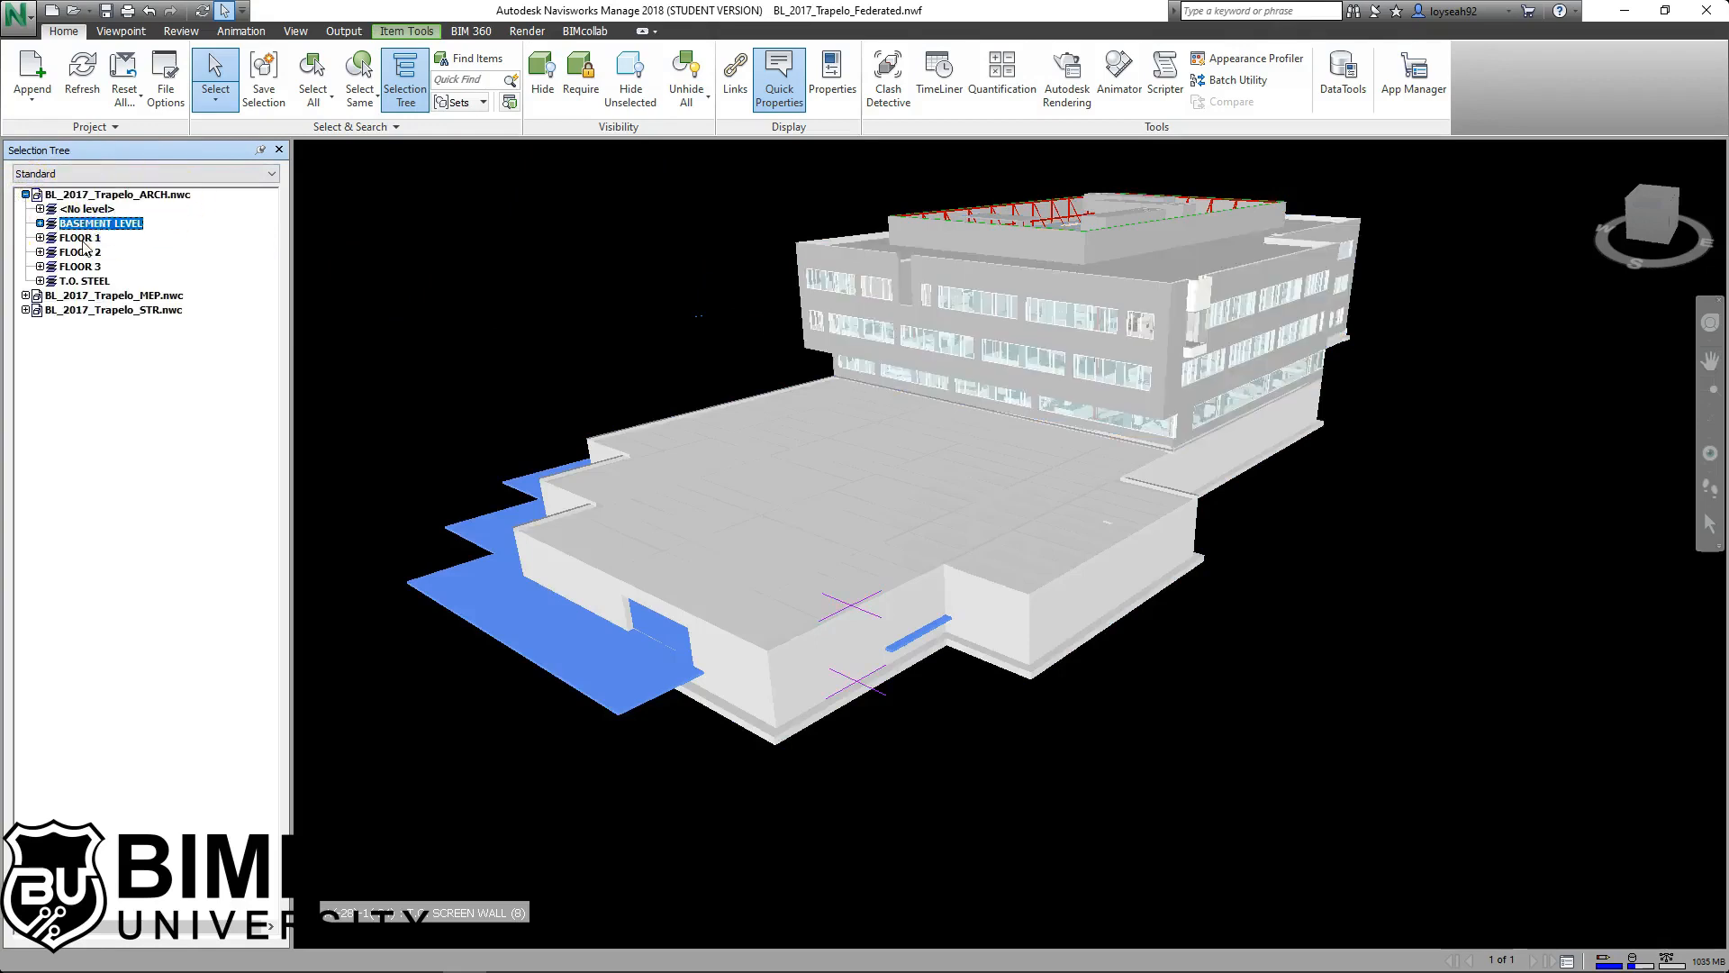
click(84, 252)
click(81, 266)
click(85, 239)
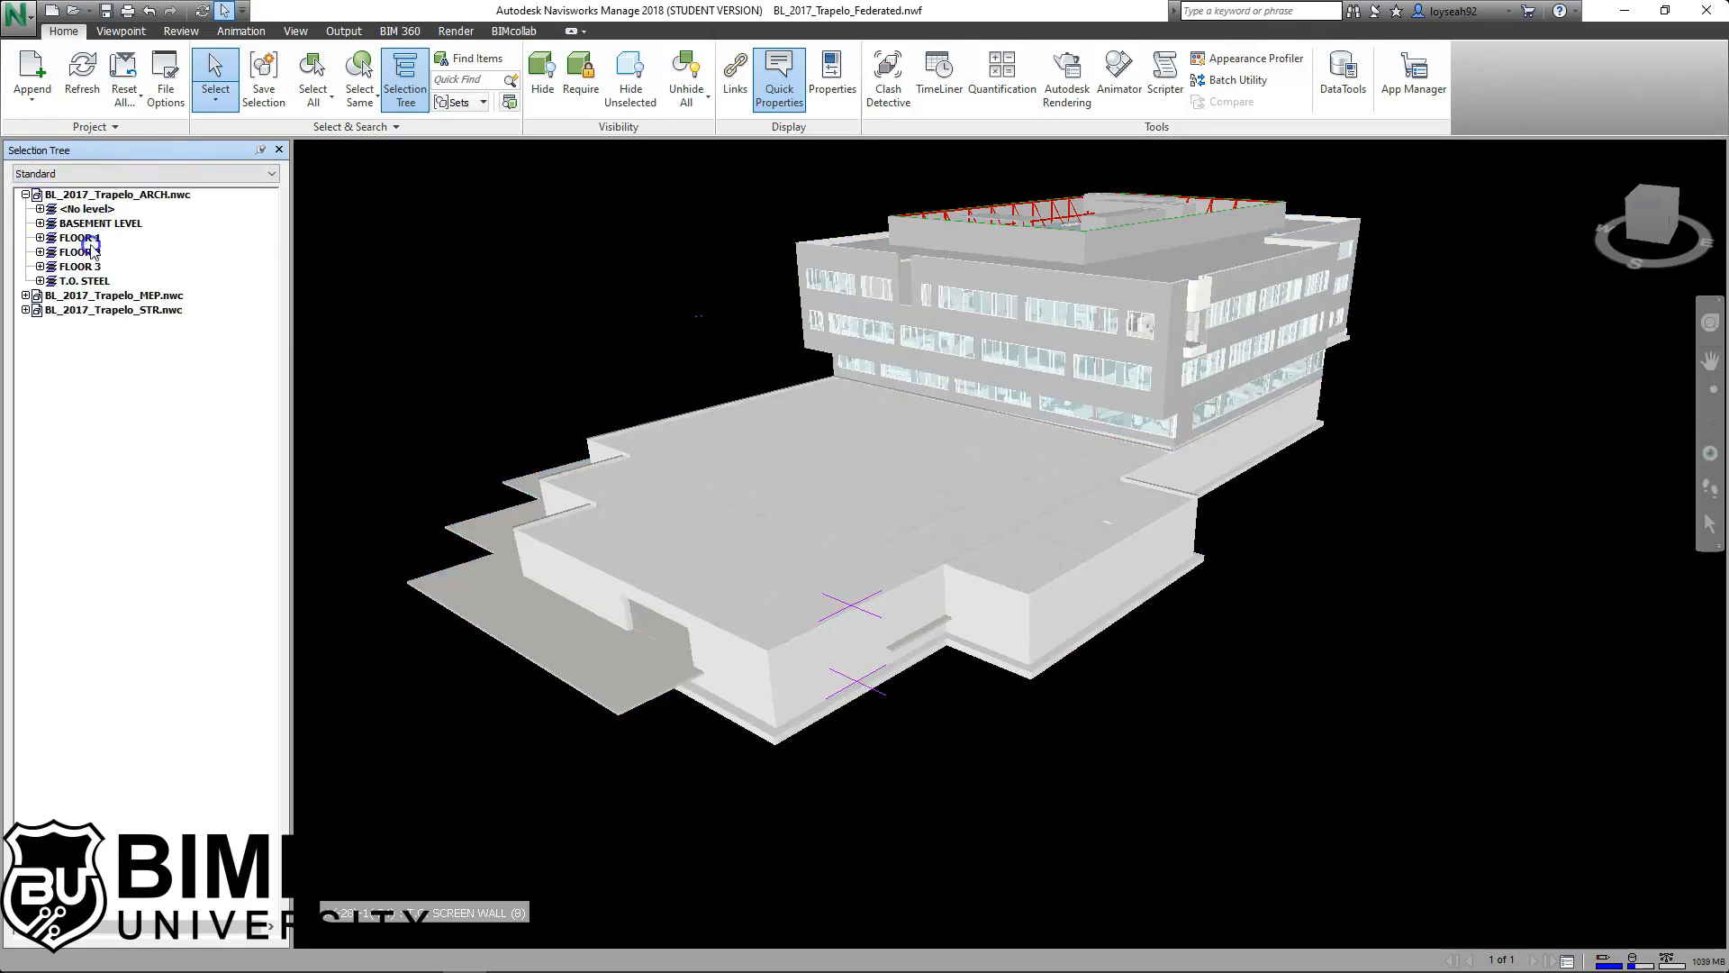
click(86, 252)
click(85, 267)
click(86, 239)
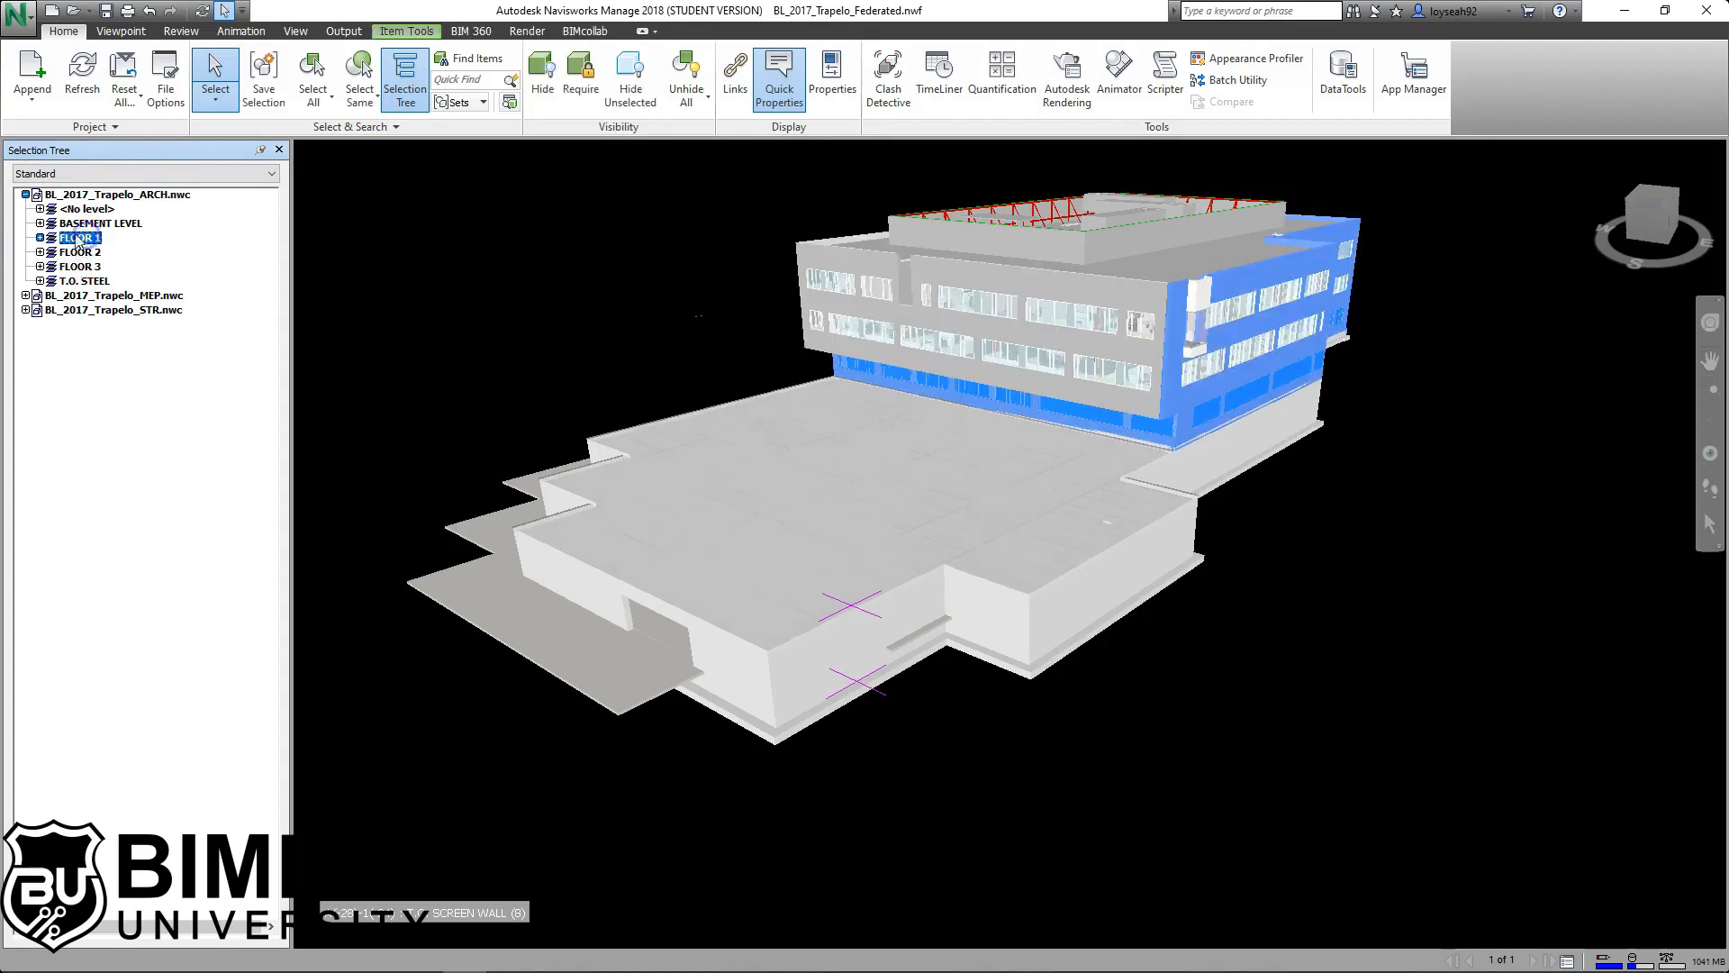
click(25, 195)
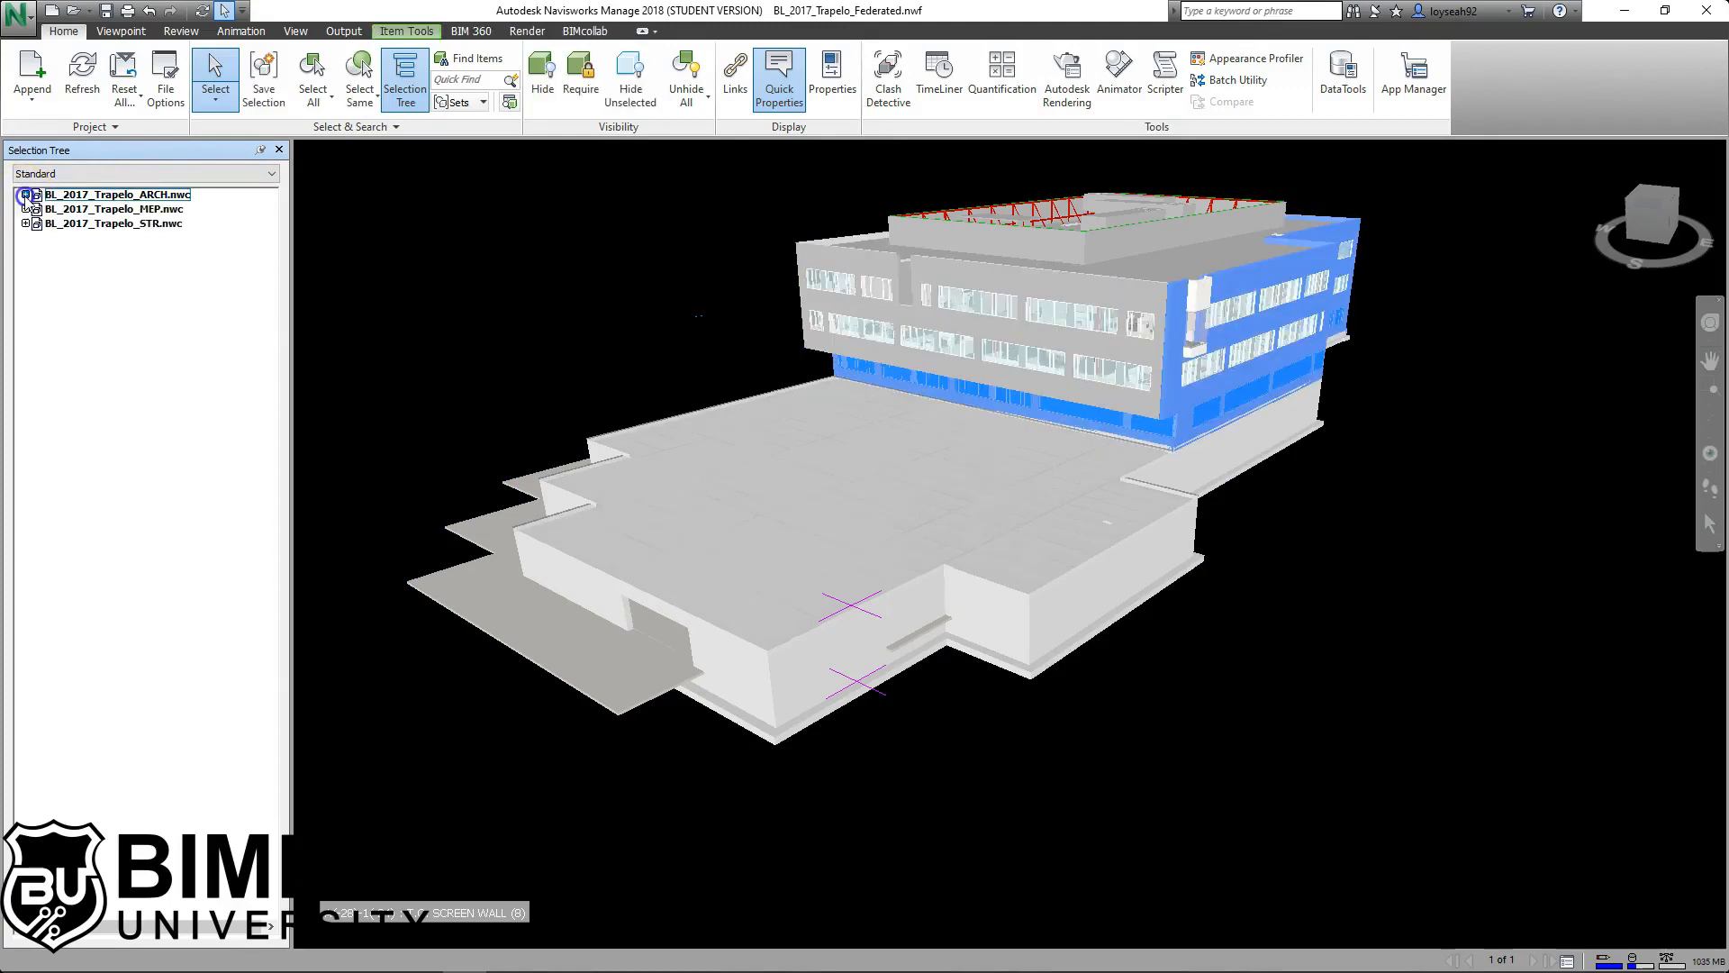
Isolate the BL_2017_Trapelo_ARCH model by hiding all unselected items, clear the selection, and unhide everything.
click(758, 293)
click(70, 194)
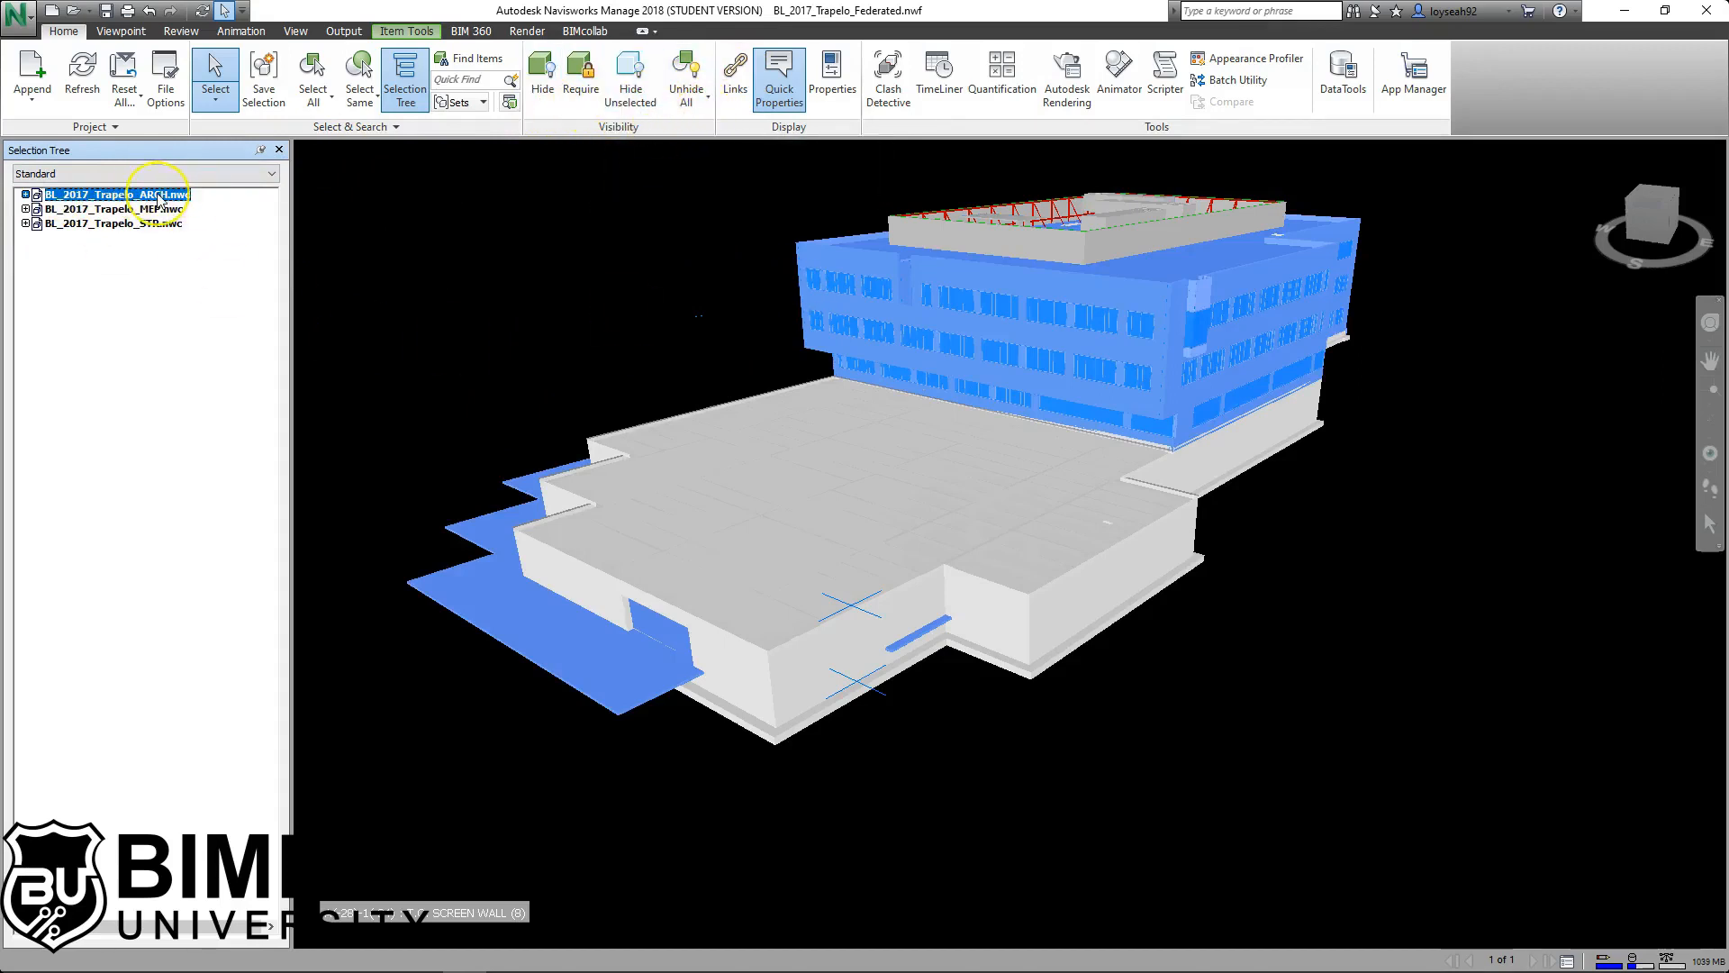
click(645, 105)
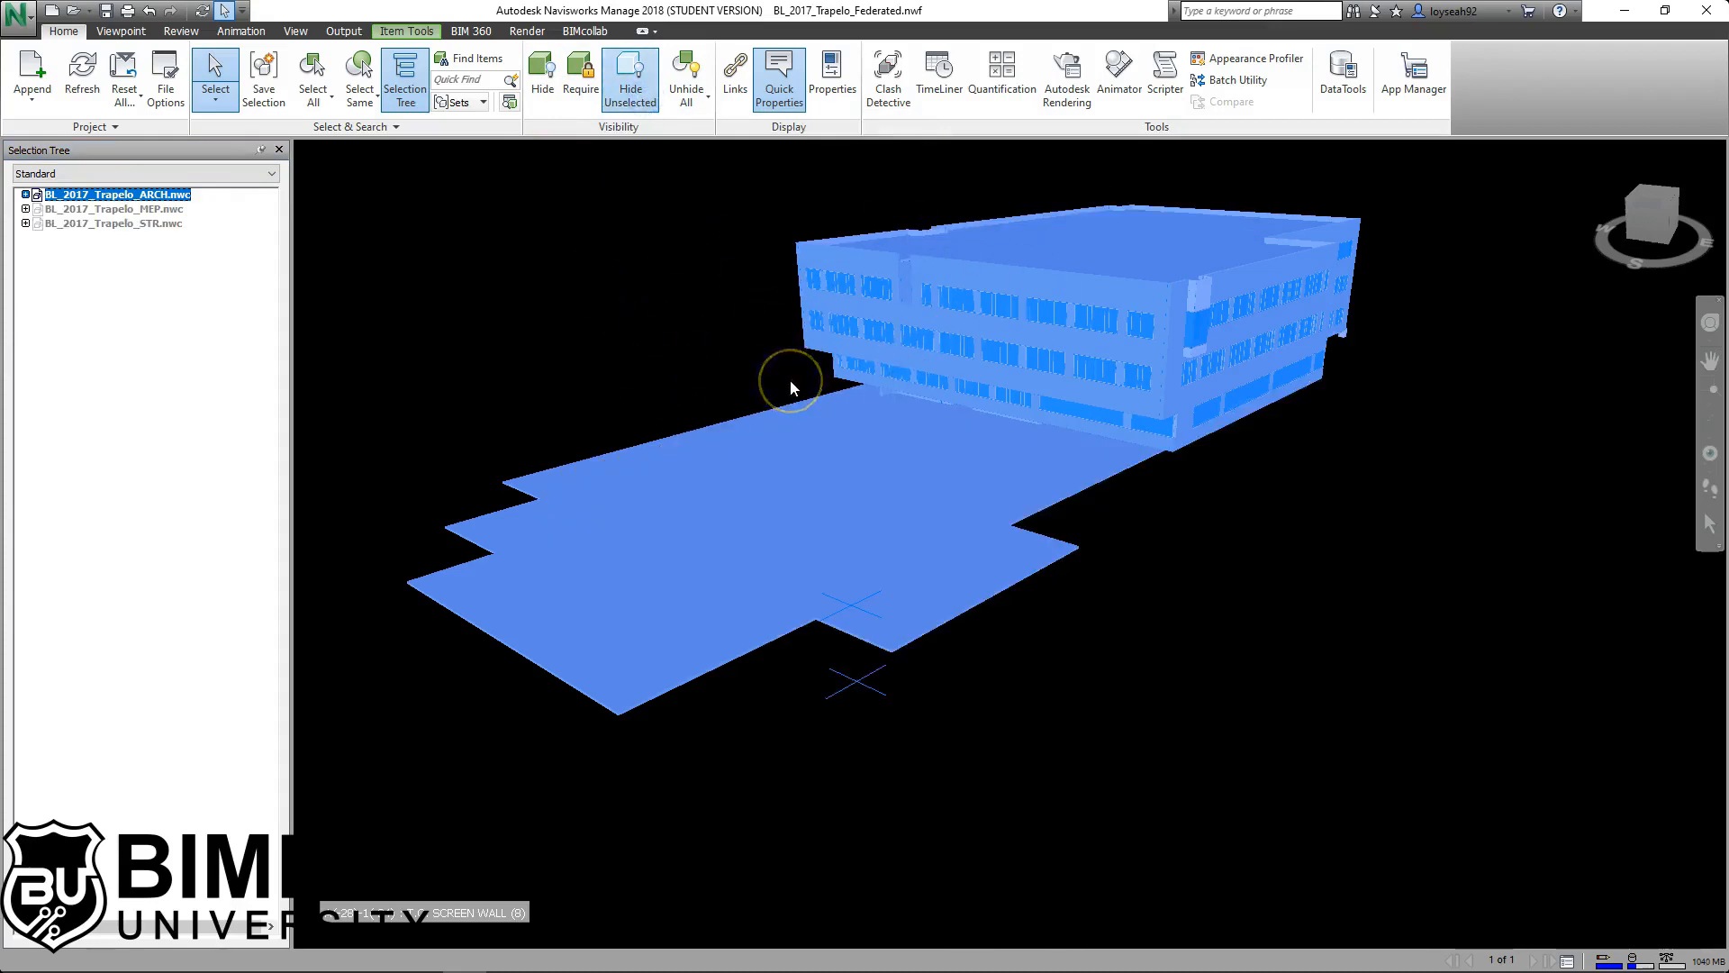
click(553, 316)
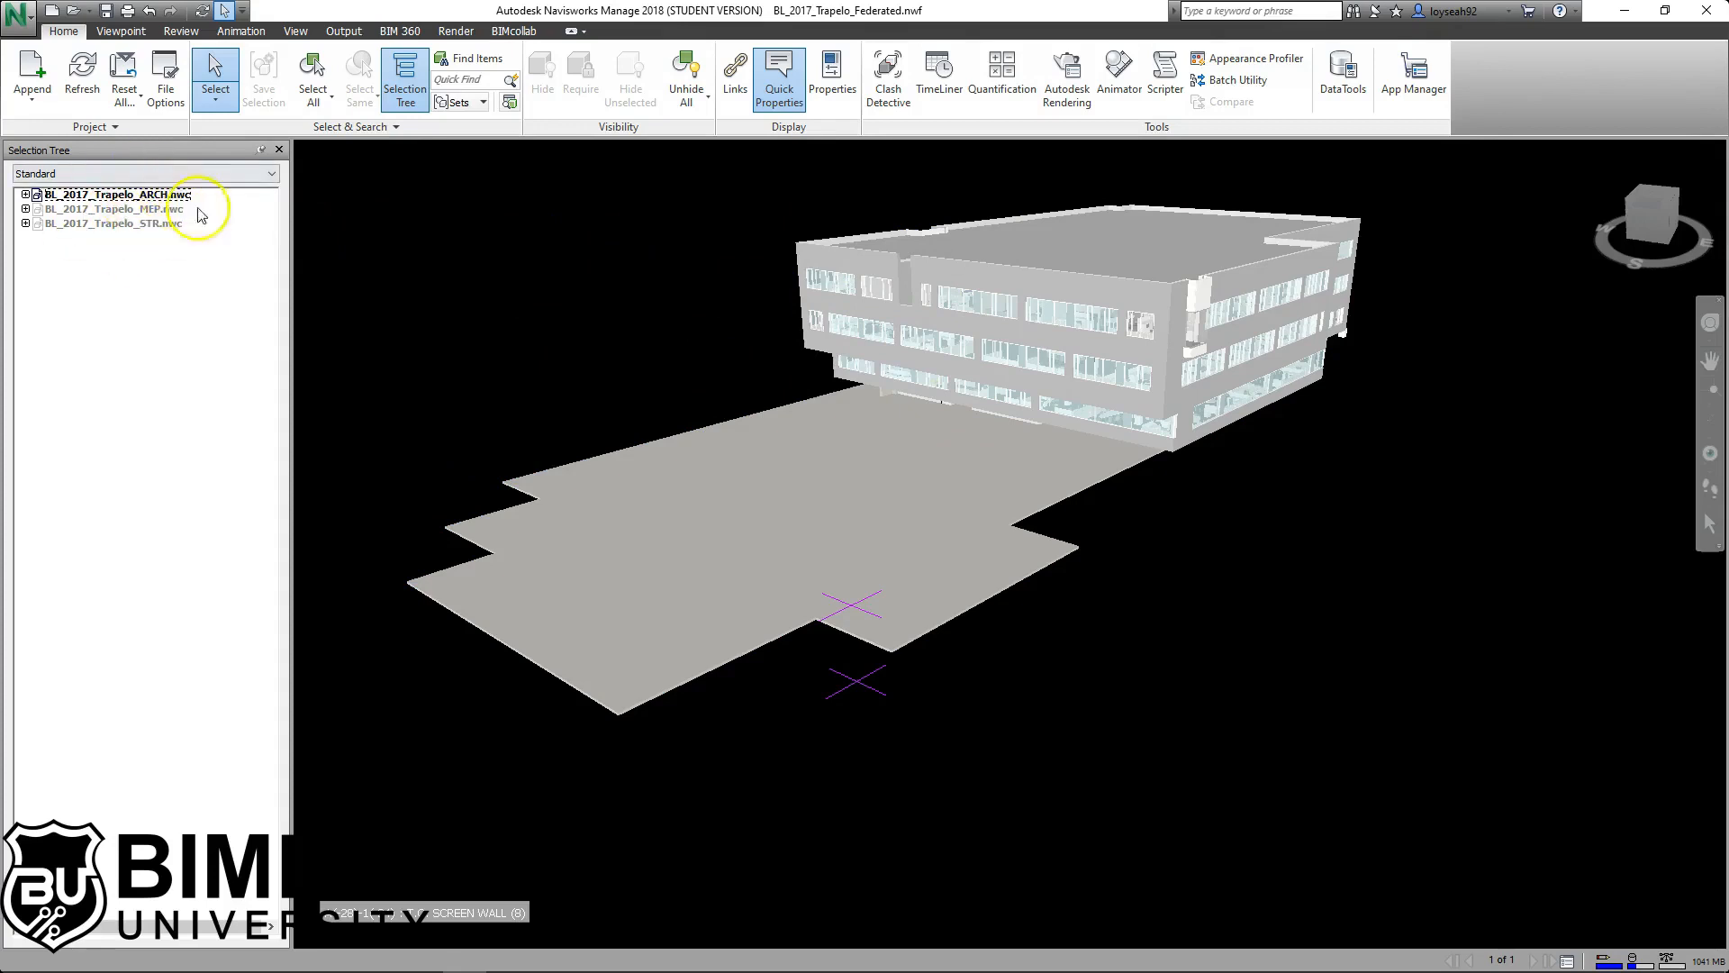
click(686, 77)
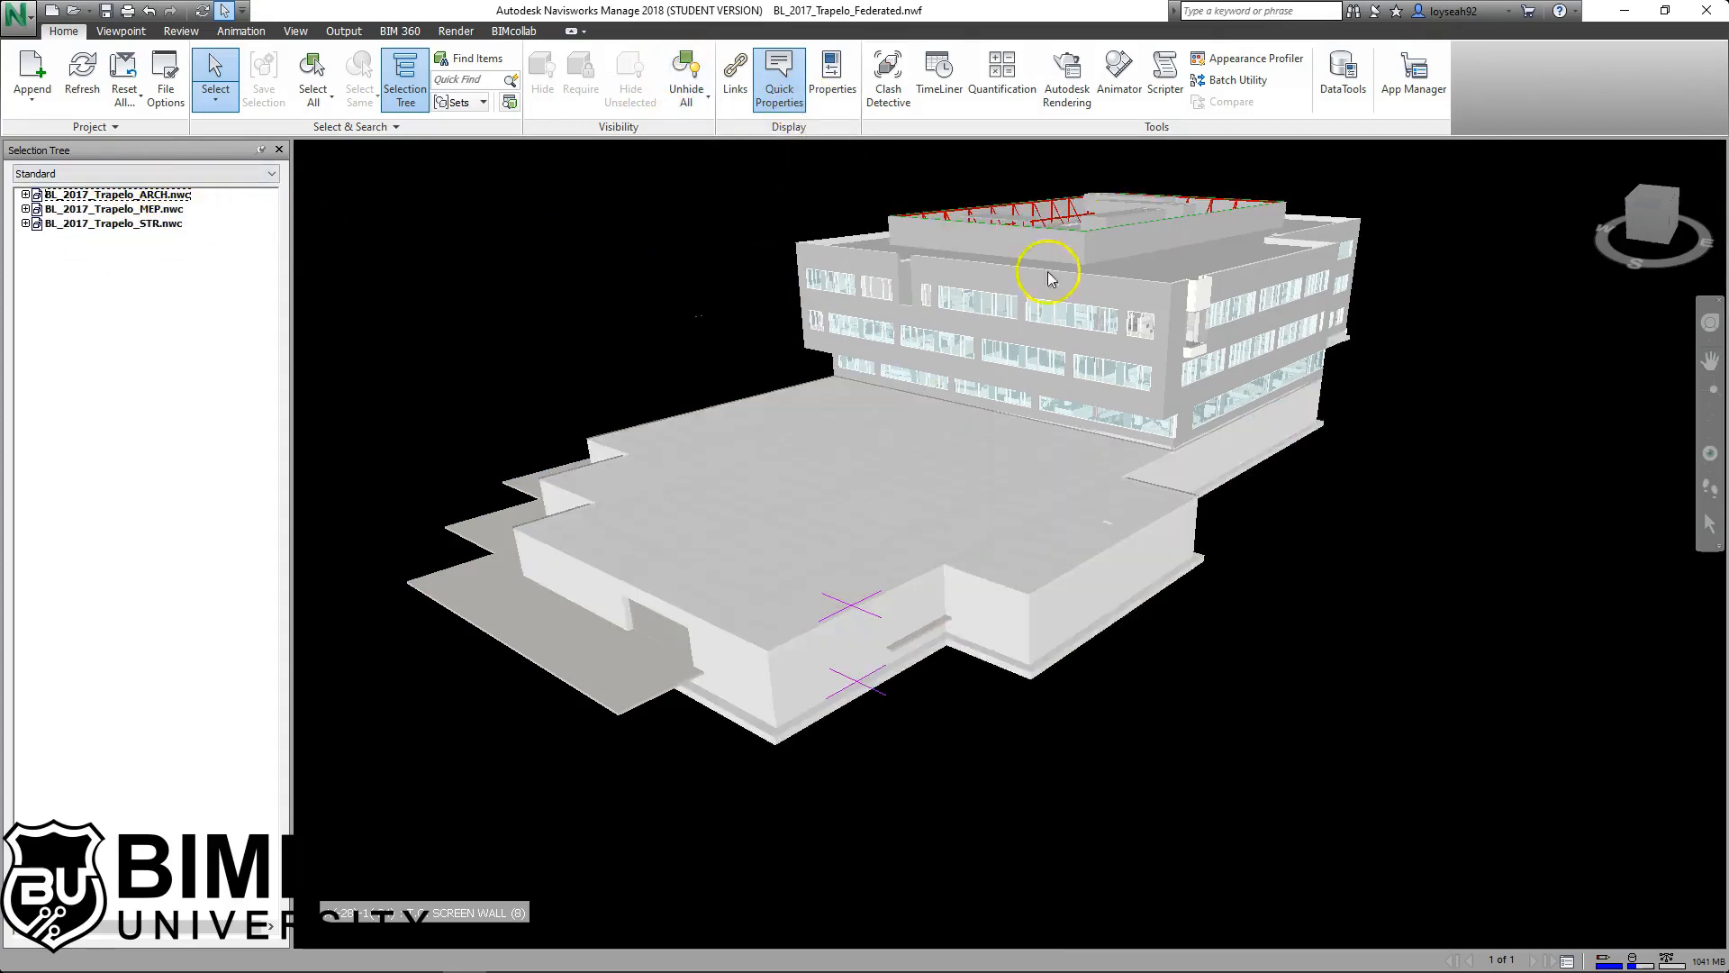
Show Find Items, enlarge its pane and widen the search condition columns.
mouse_move(908, 245)
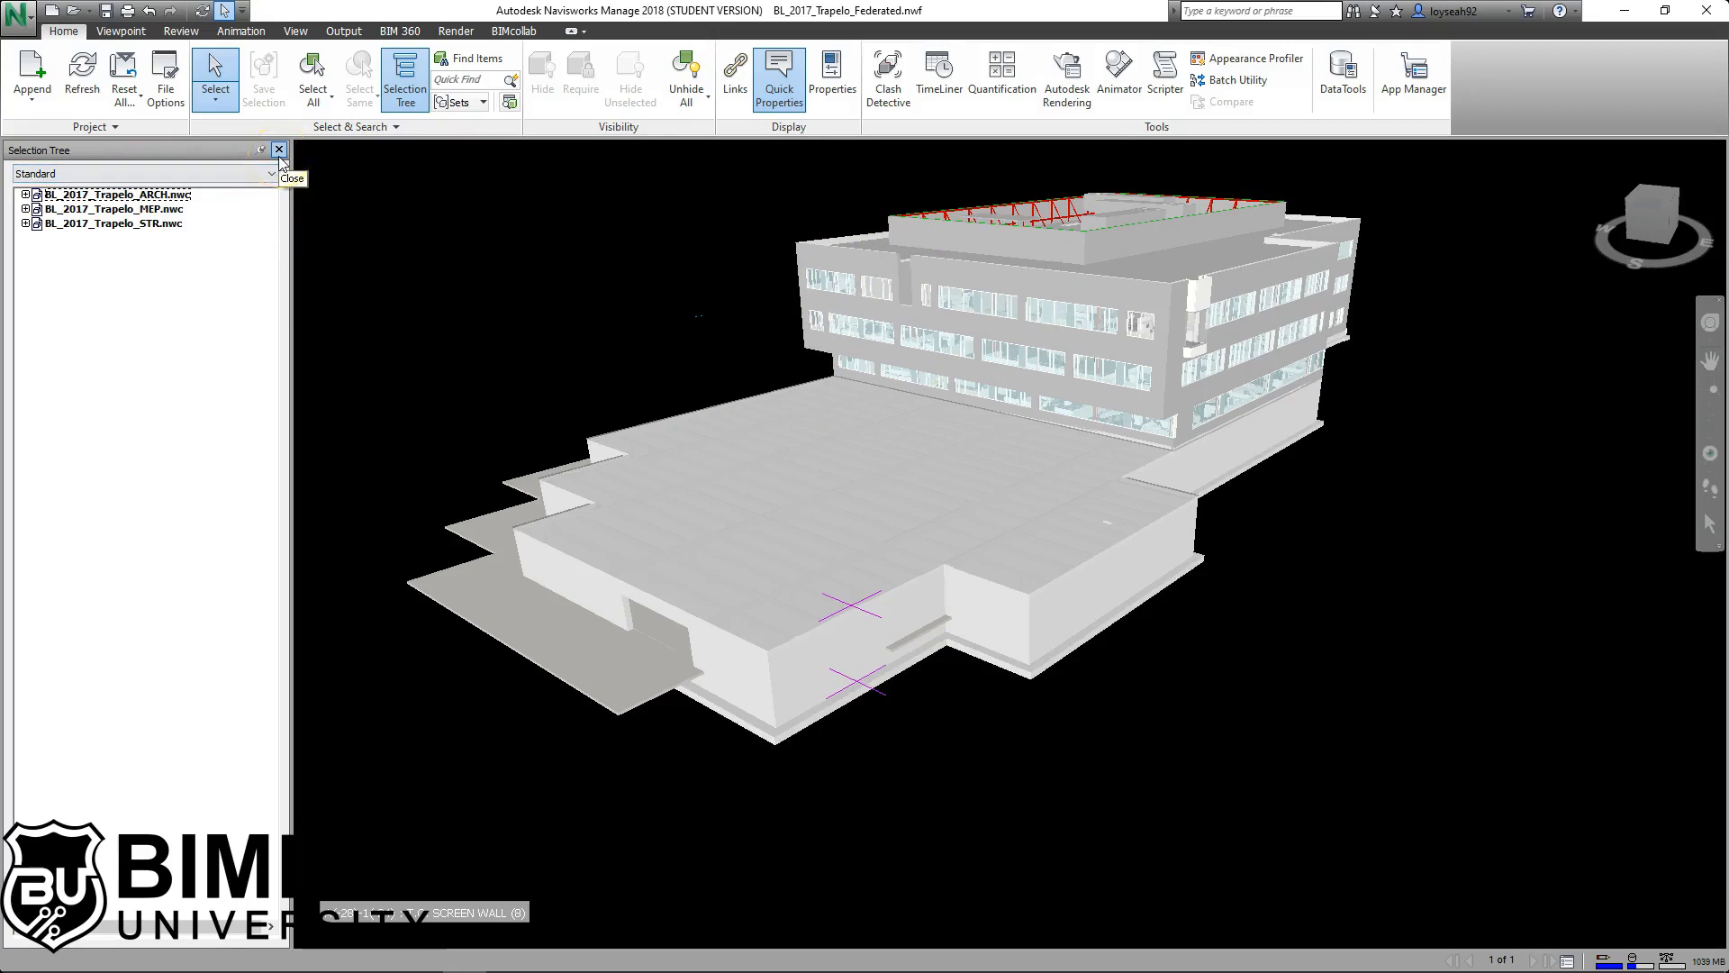
click(480, 59)
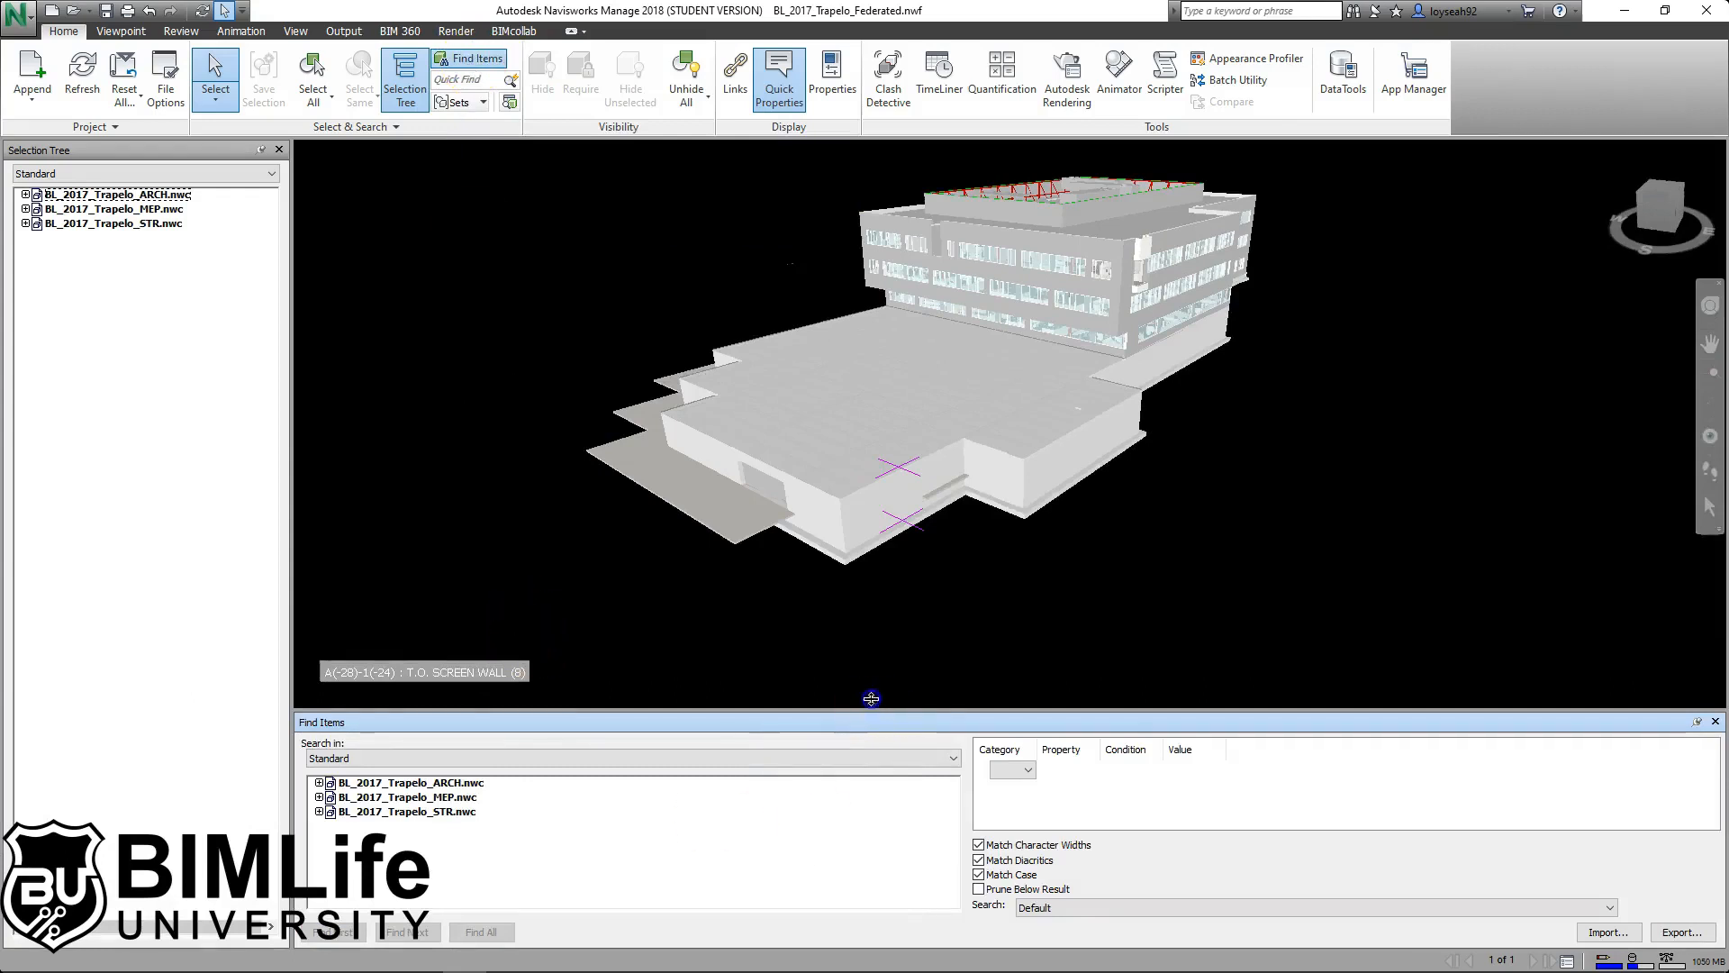
drag(871, 698, 887, 661)
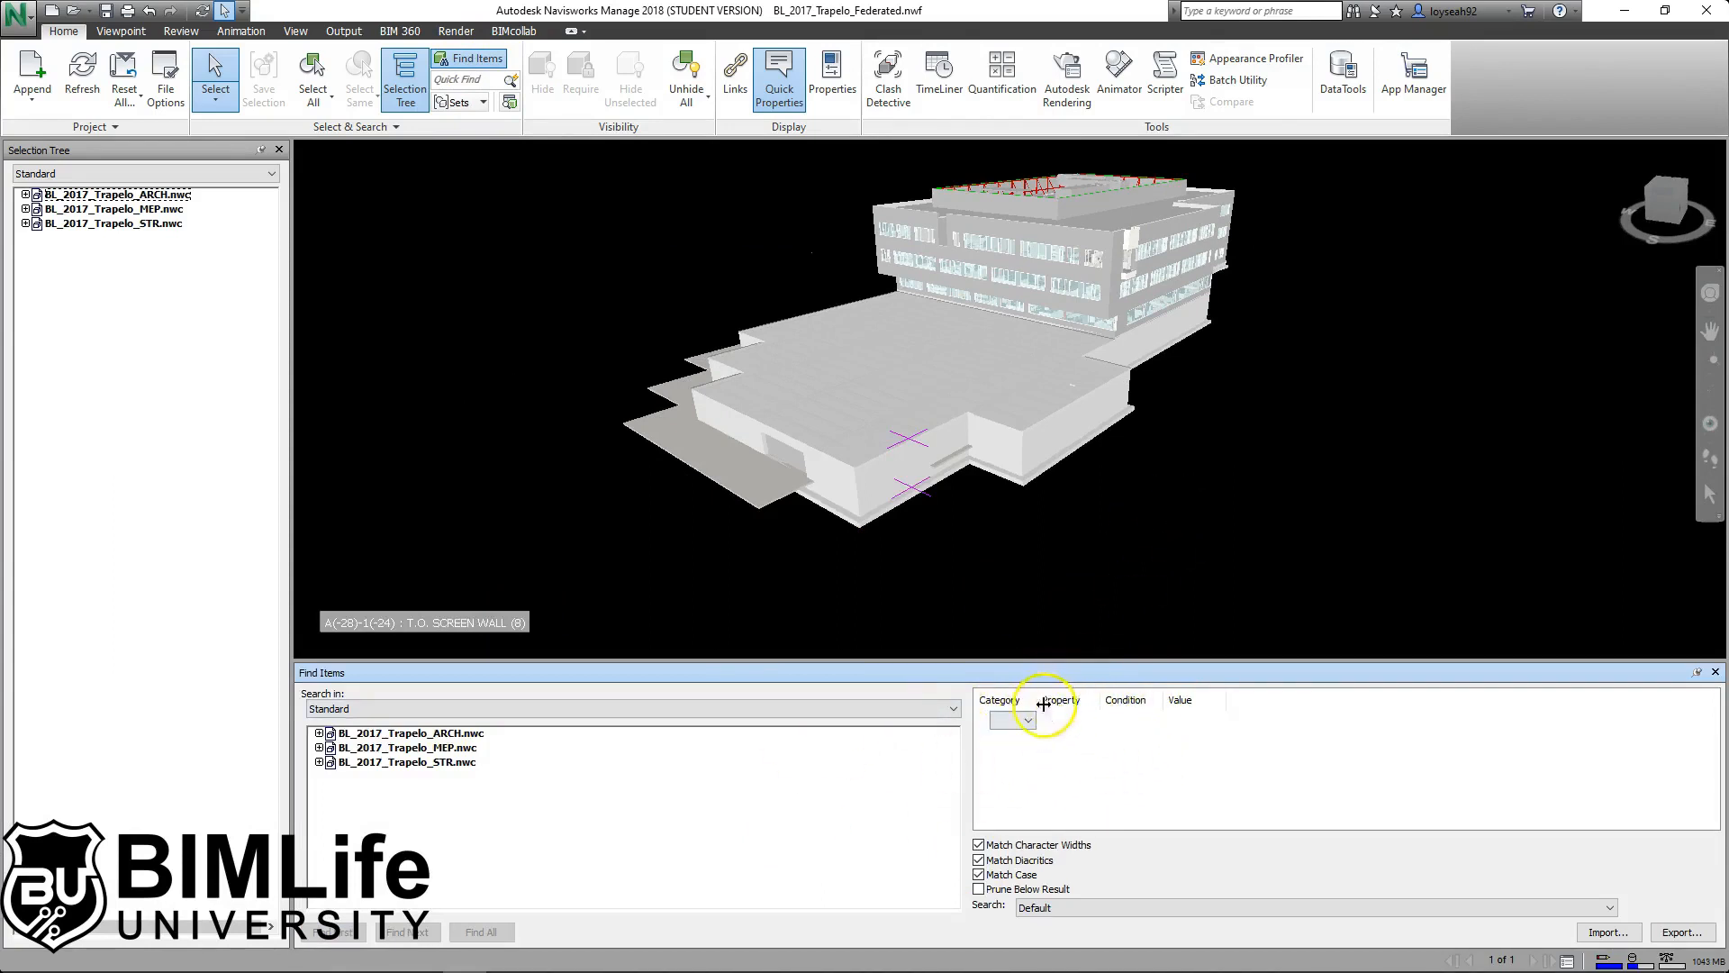
drag(1039, 698, 1421, 705)
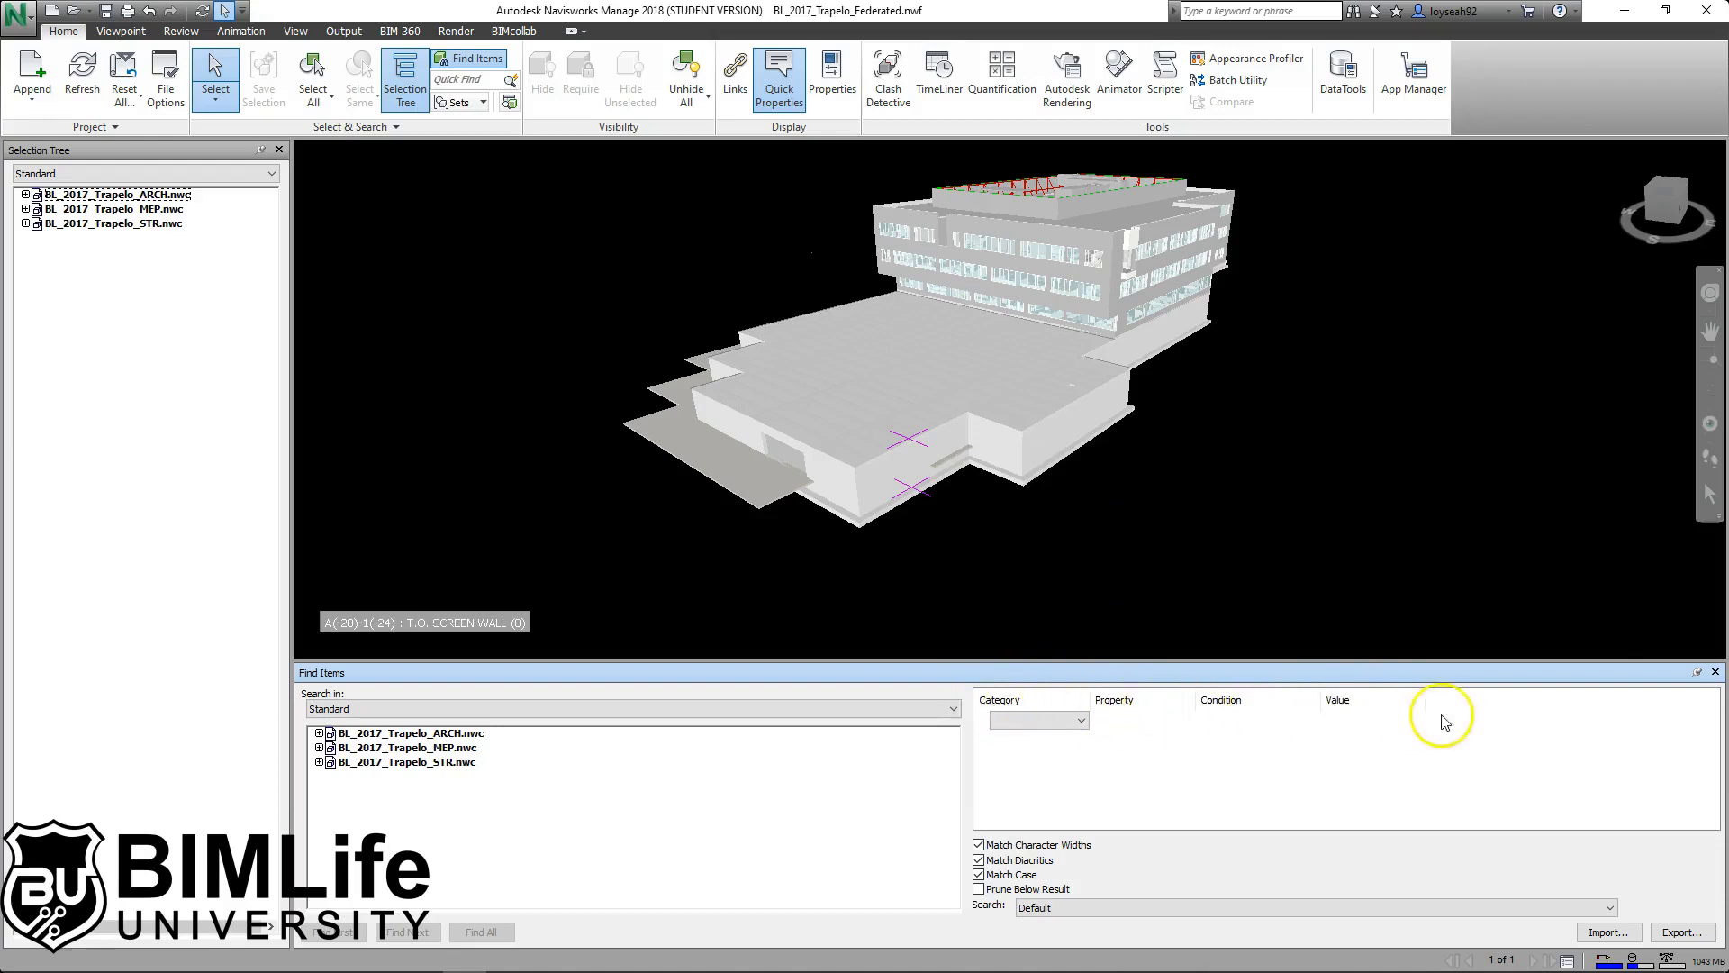
drag(1424, 702, 1448, 705)
Examine the categories offered for the search condition and adjust the Category column width.
click(1032, 726)
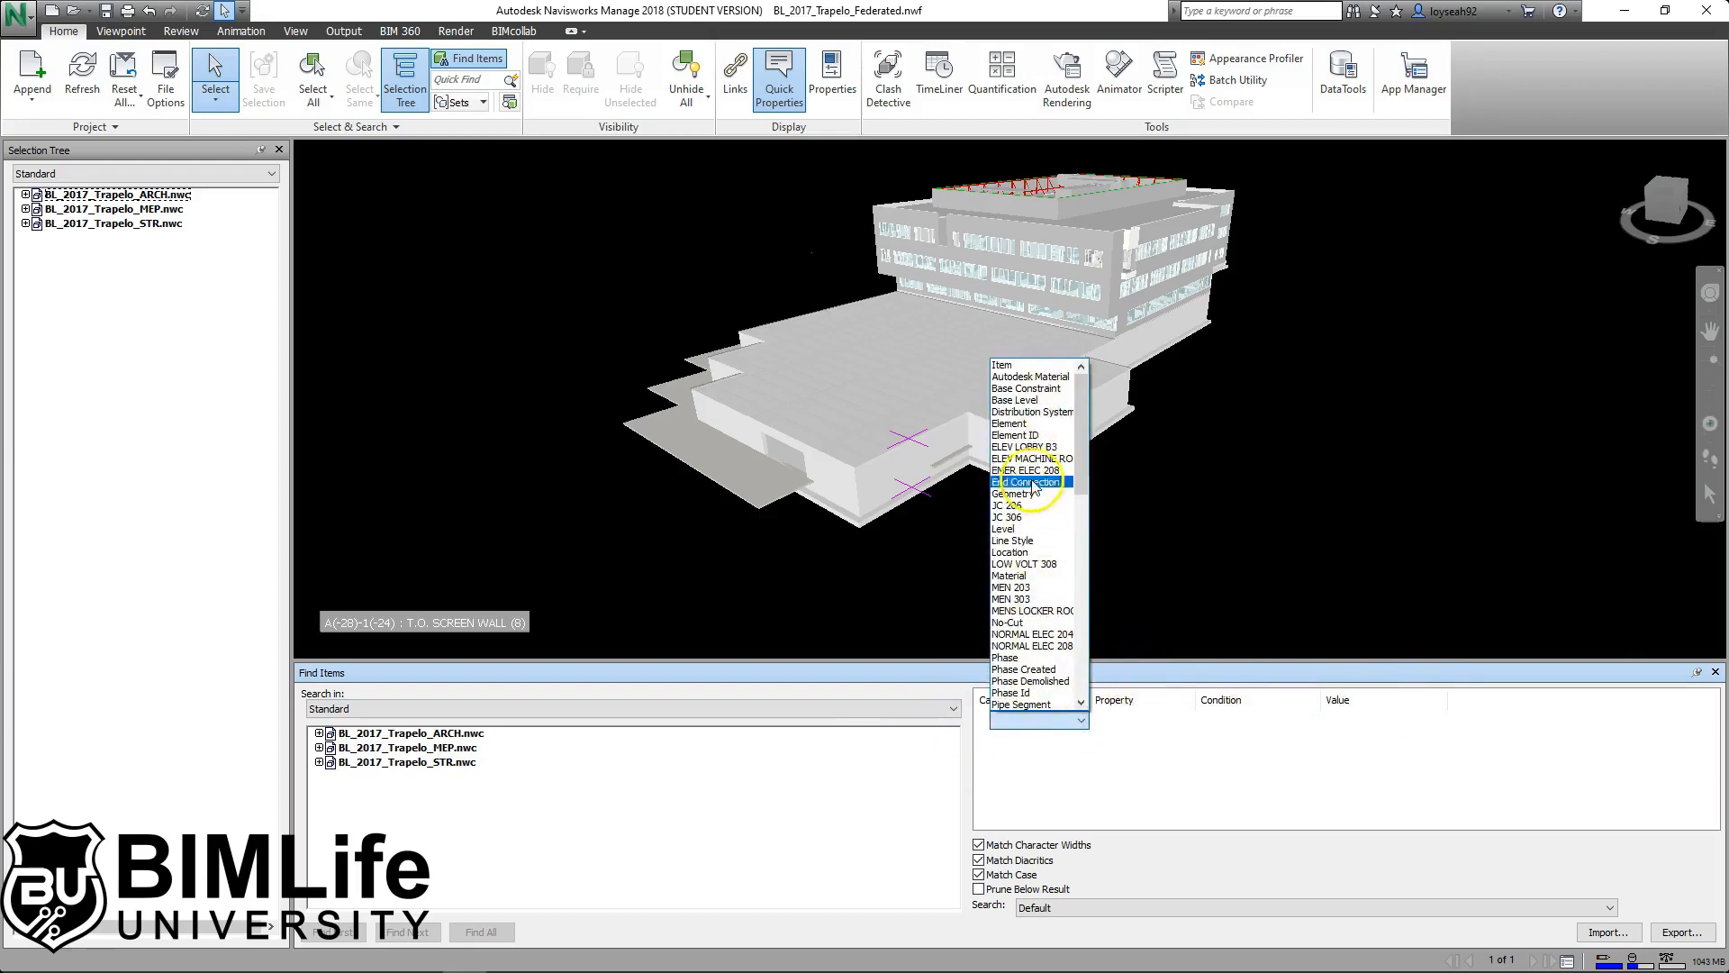
click(1112, 565)
drag(1088, 697, 1023, 699)
click(1018, 719)
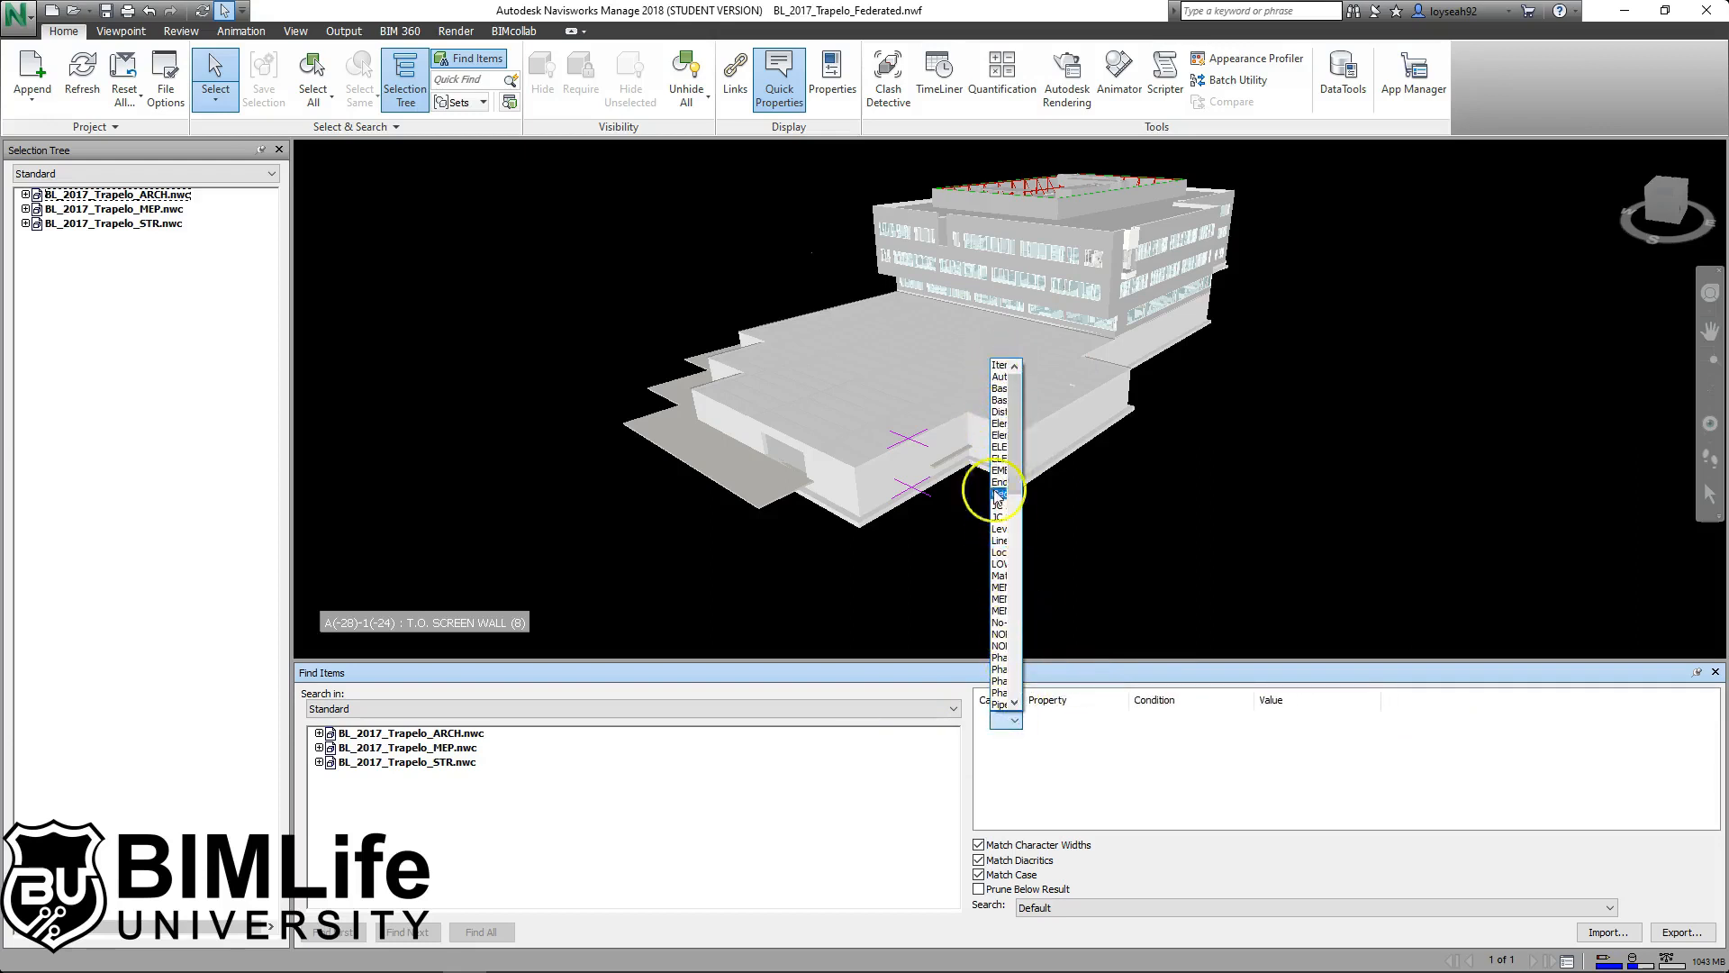
click(1164, 553)
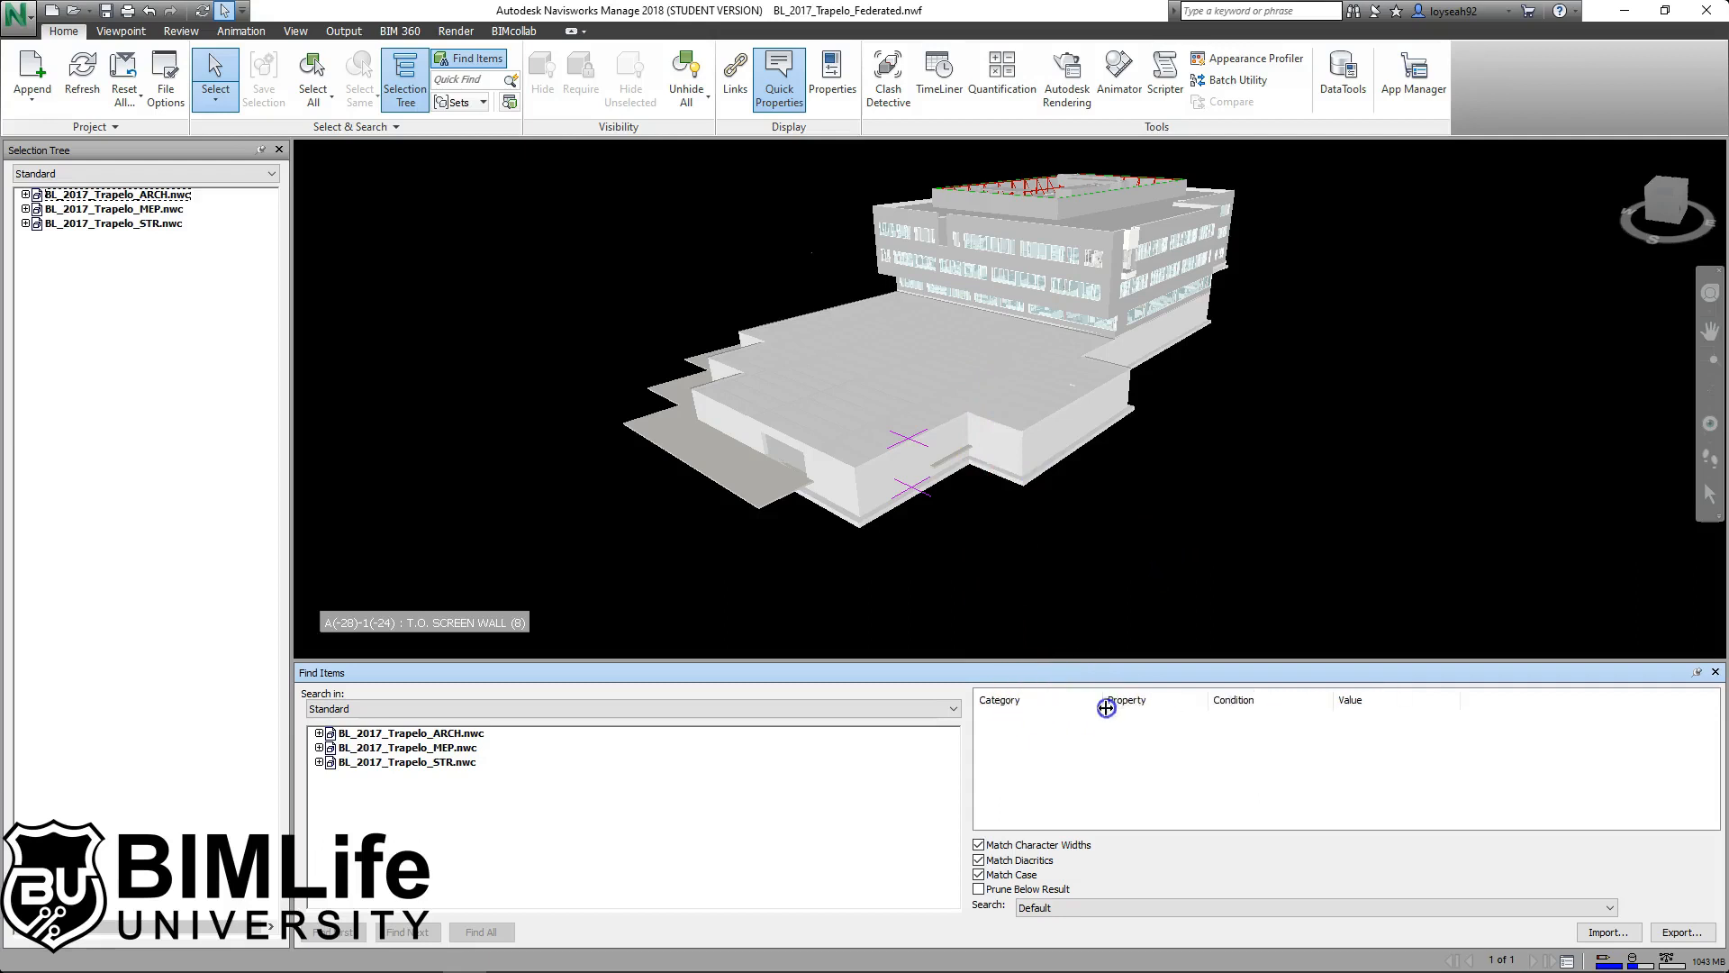
click(1065, 718)
click(1208, 496)
Show the object properties and display the Item properties of a Window_S12 on FLOOR 2.
scroll(1202, 364, up, 2)
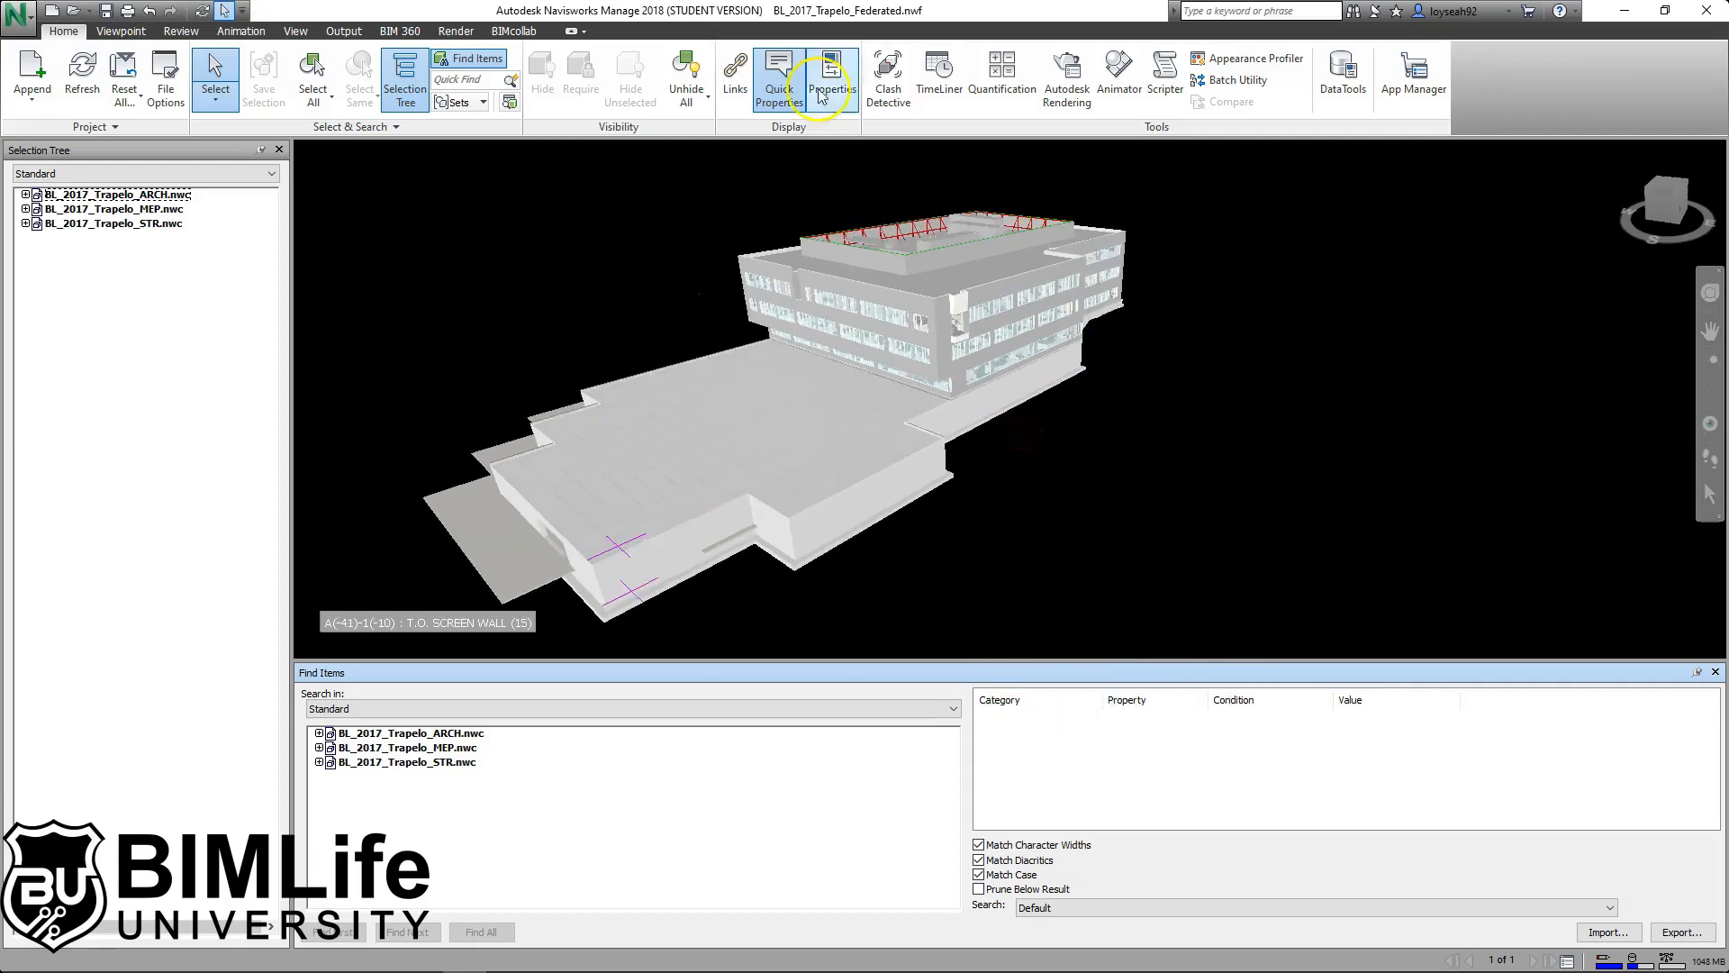
click(844, 74)
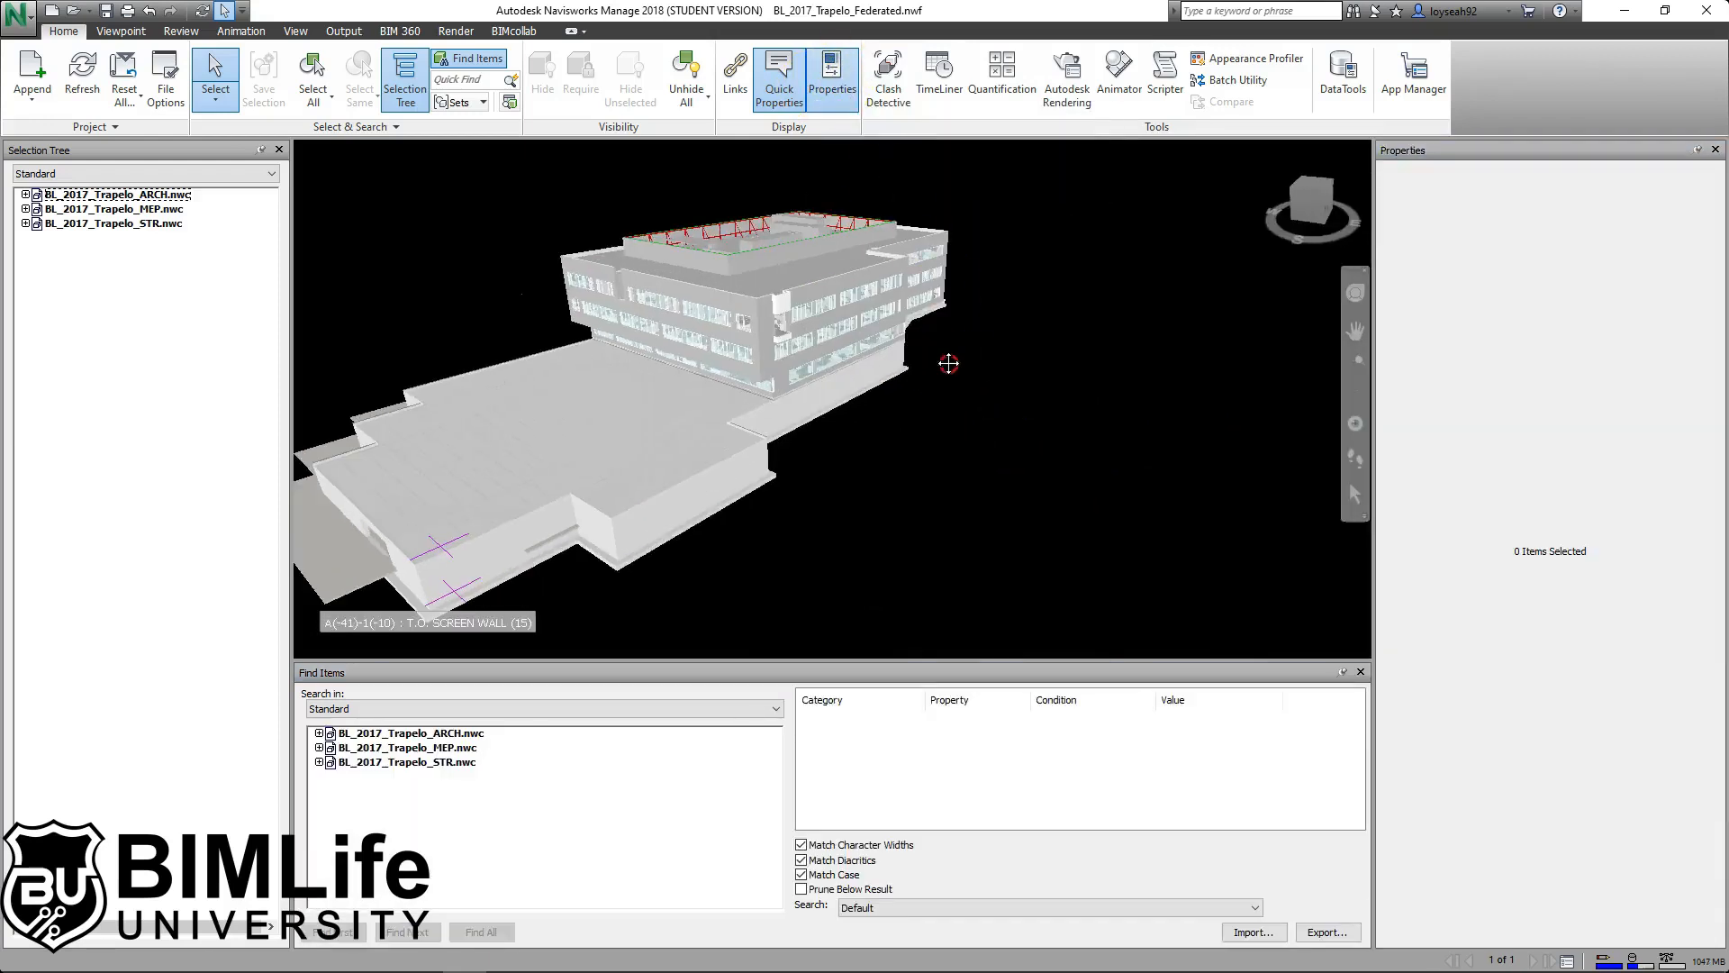
middle_drag(946, 363, 964, 371)
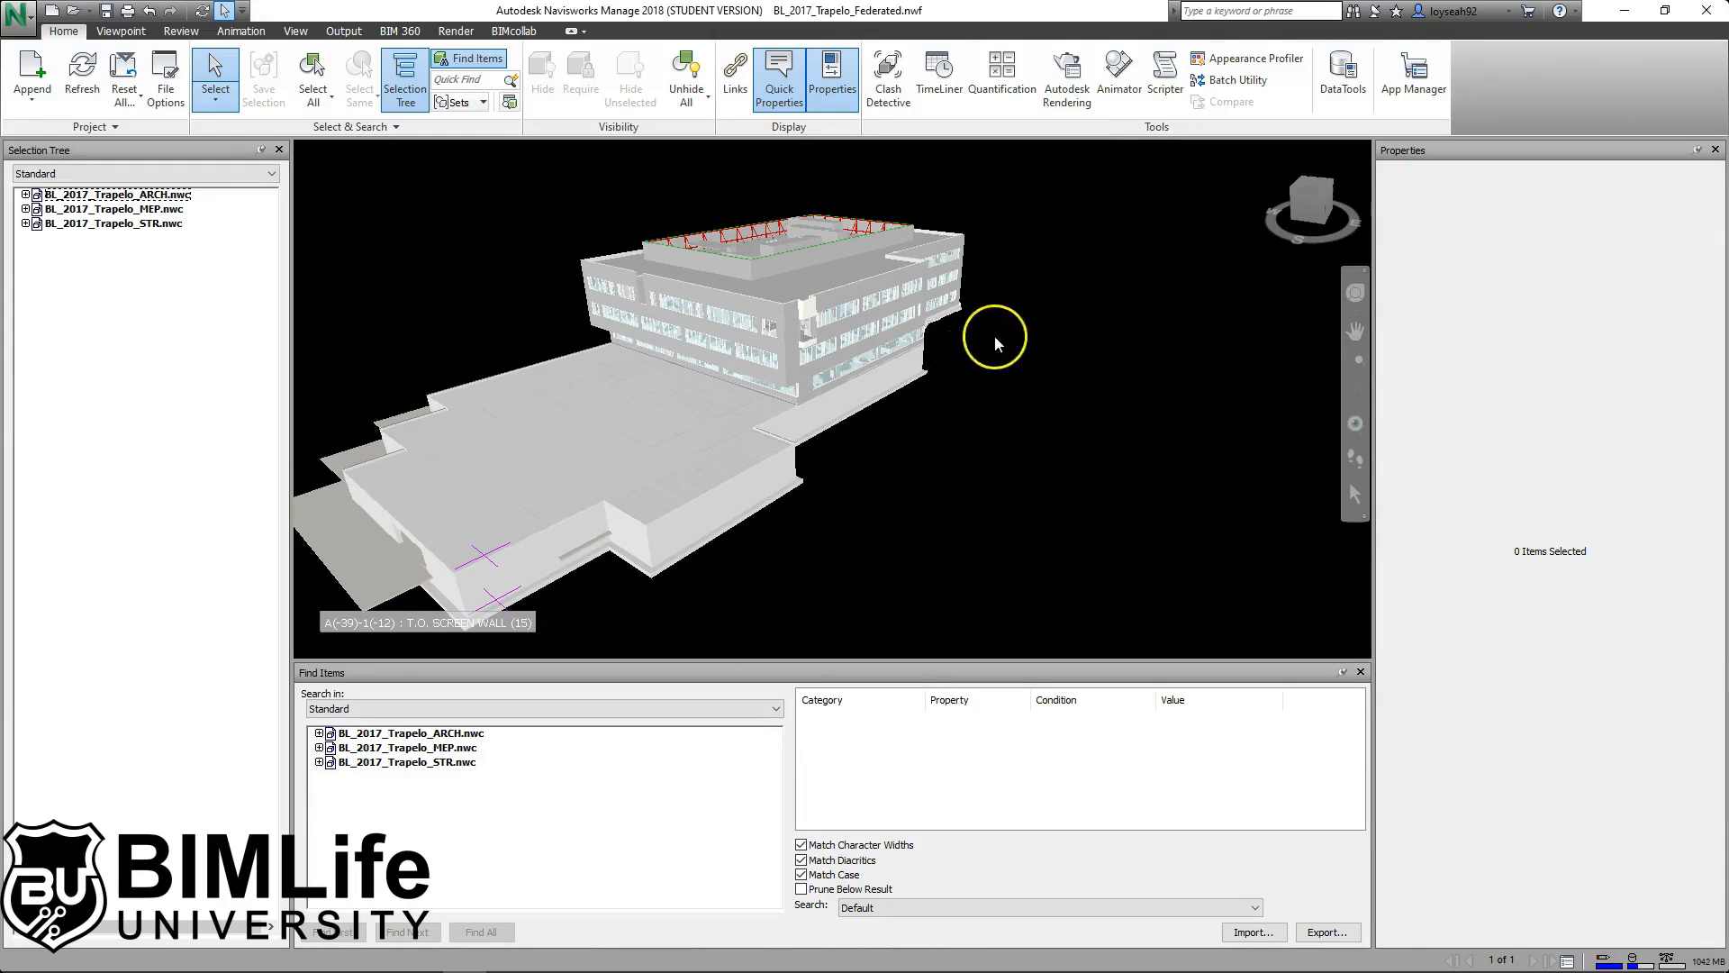
scroll(992, 336, up, 5)
middle_drag(982, 449, 952, 377)
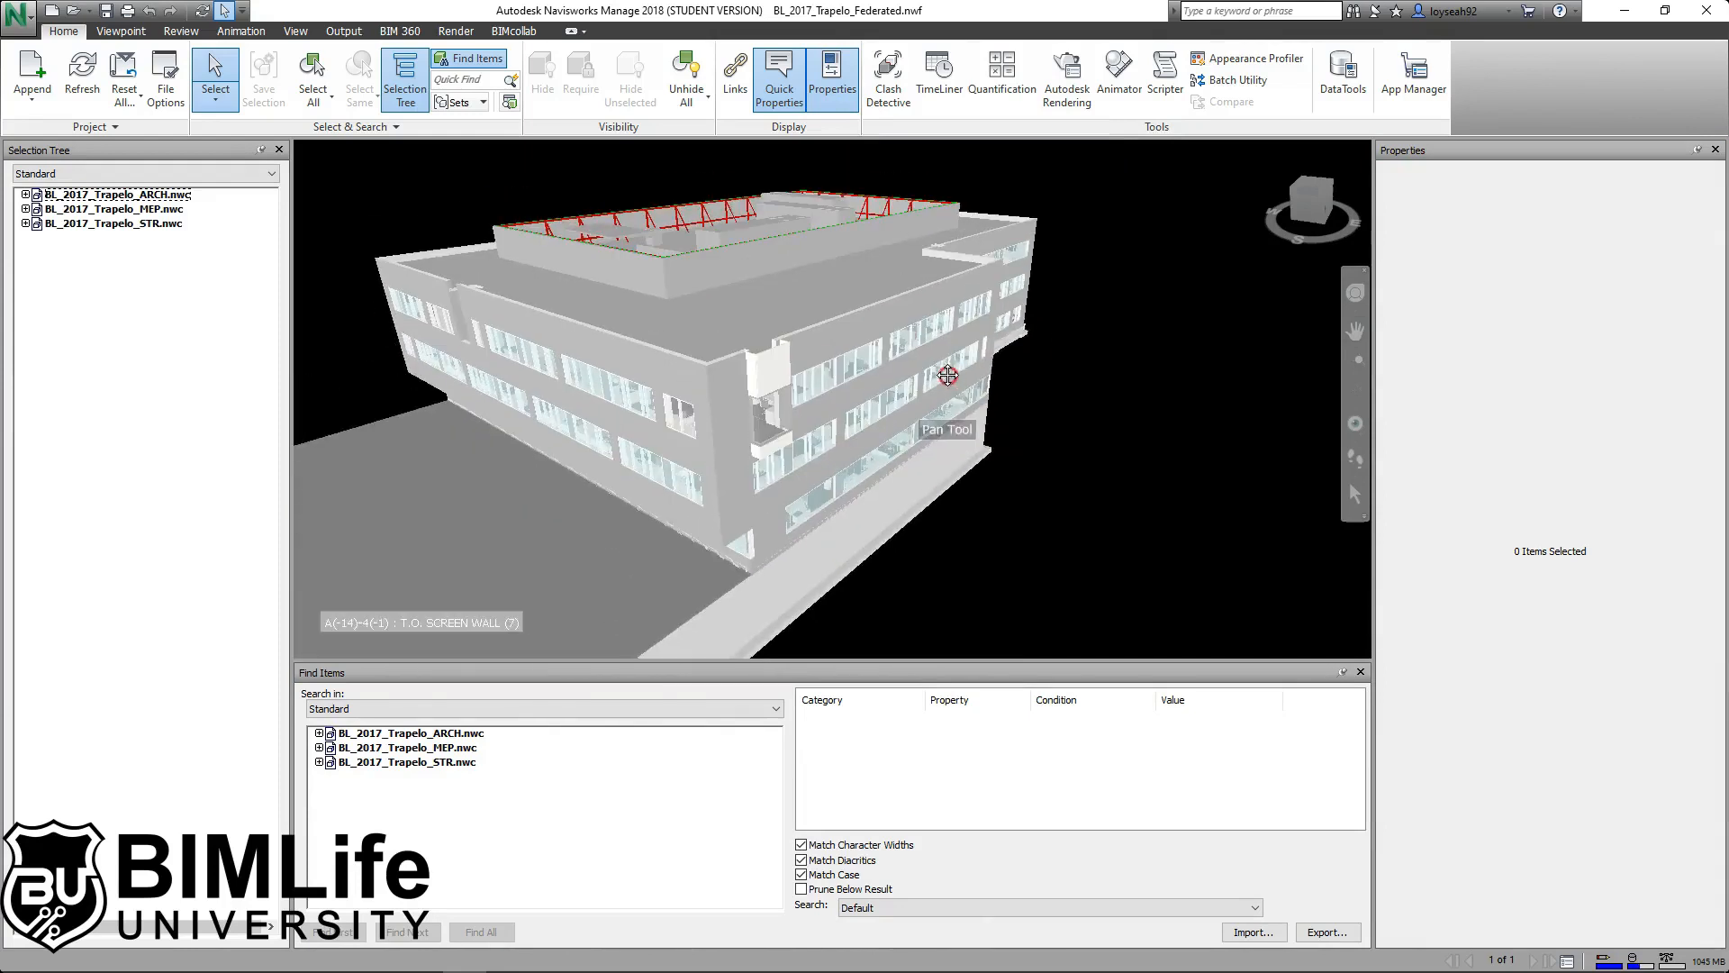
click(879, 404)
scroll(873, 414, down, 3)
scroll(878, 423, up, 4)
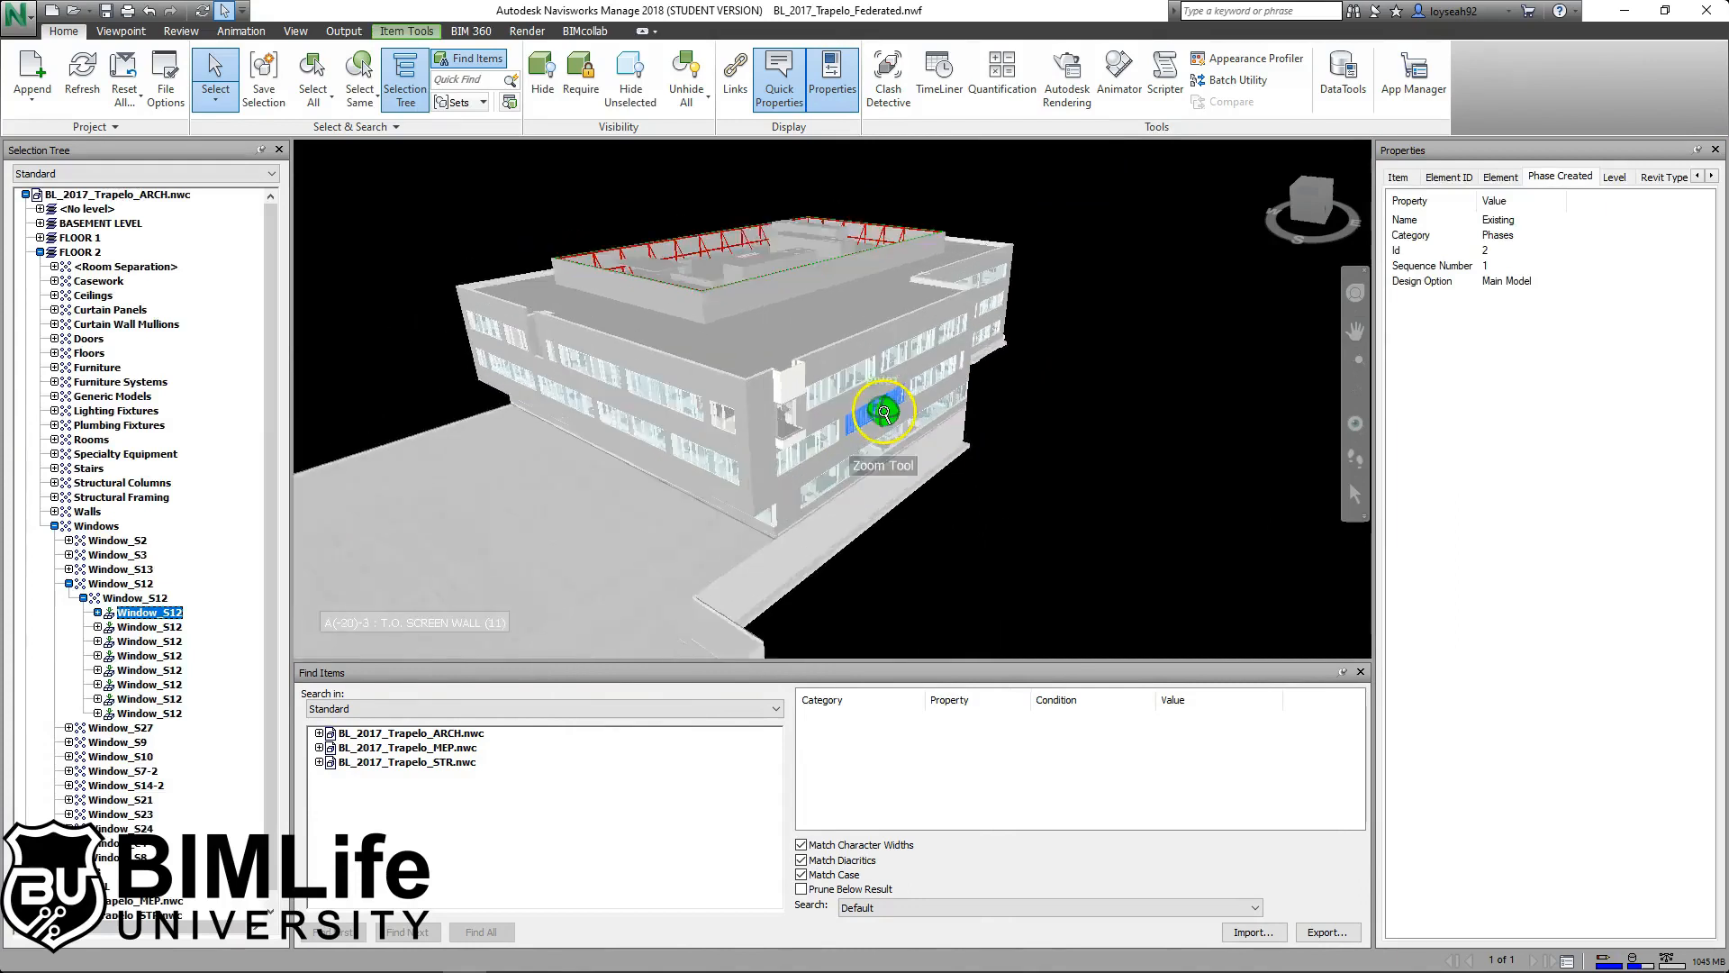
click(1405, 178)
click(1399, 177)
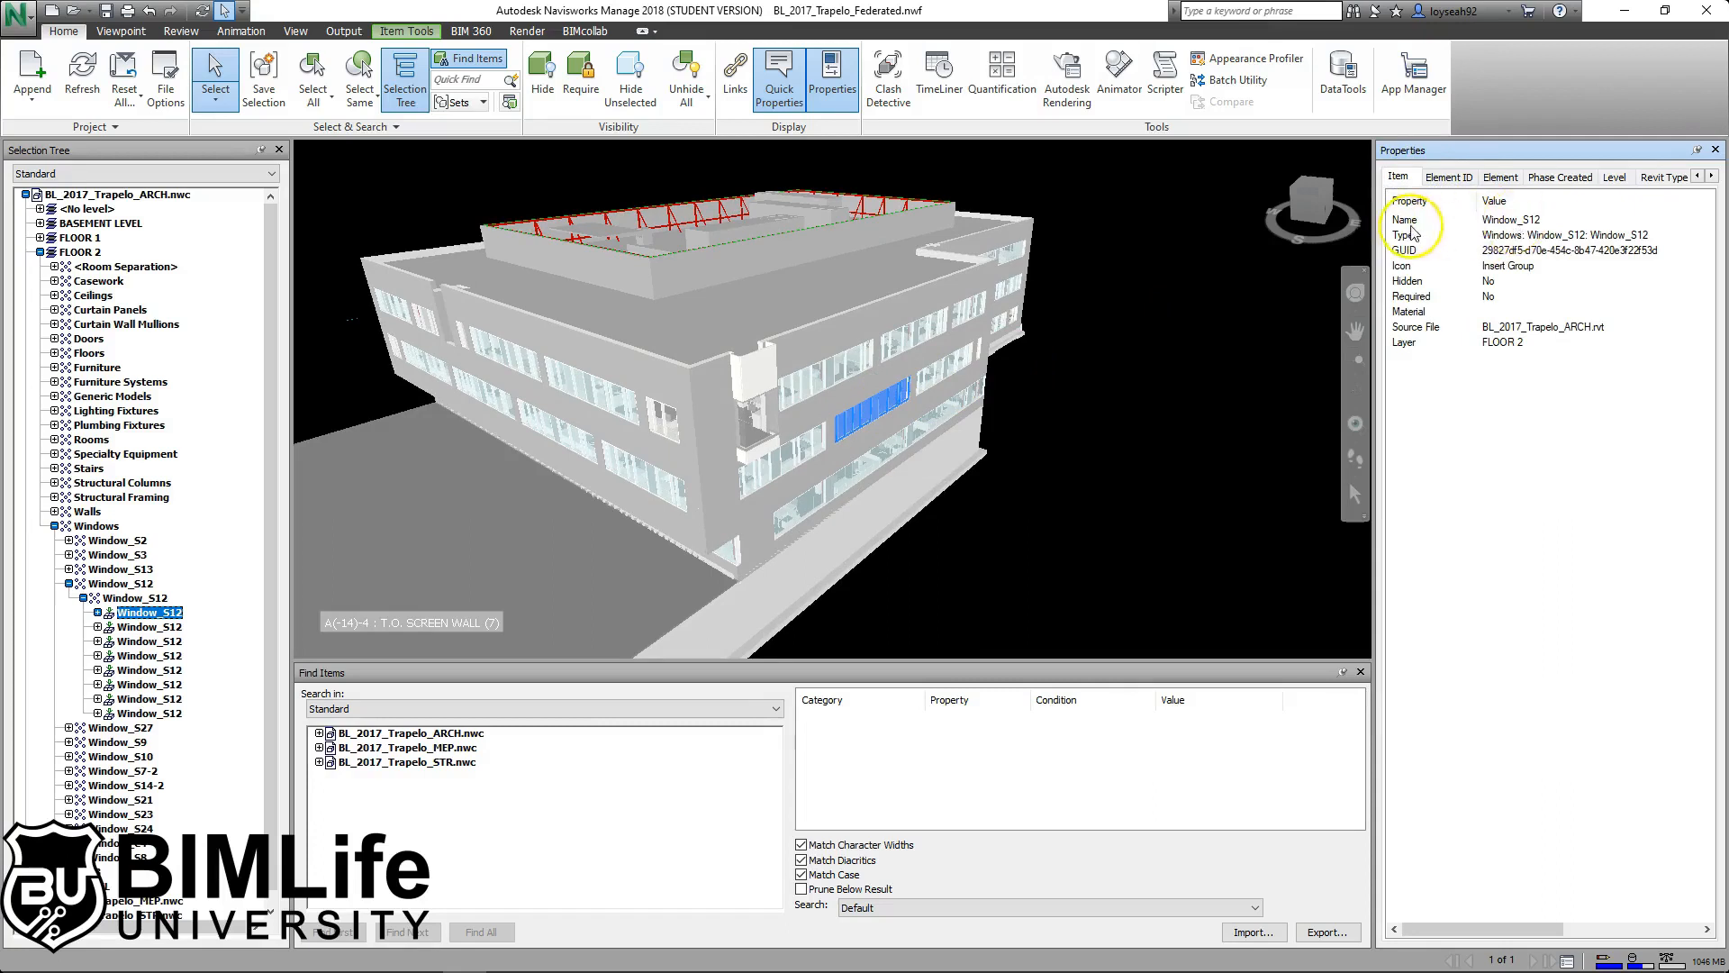
Compare the Item properties of several facade windows on floors 2 and 3, finishing with a Window_S12 selected.
click(856, 368)
click(928, 332)
click(964, 360)
click(965, 311)
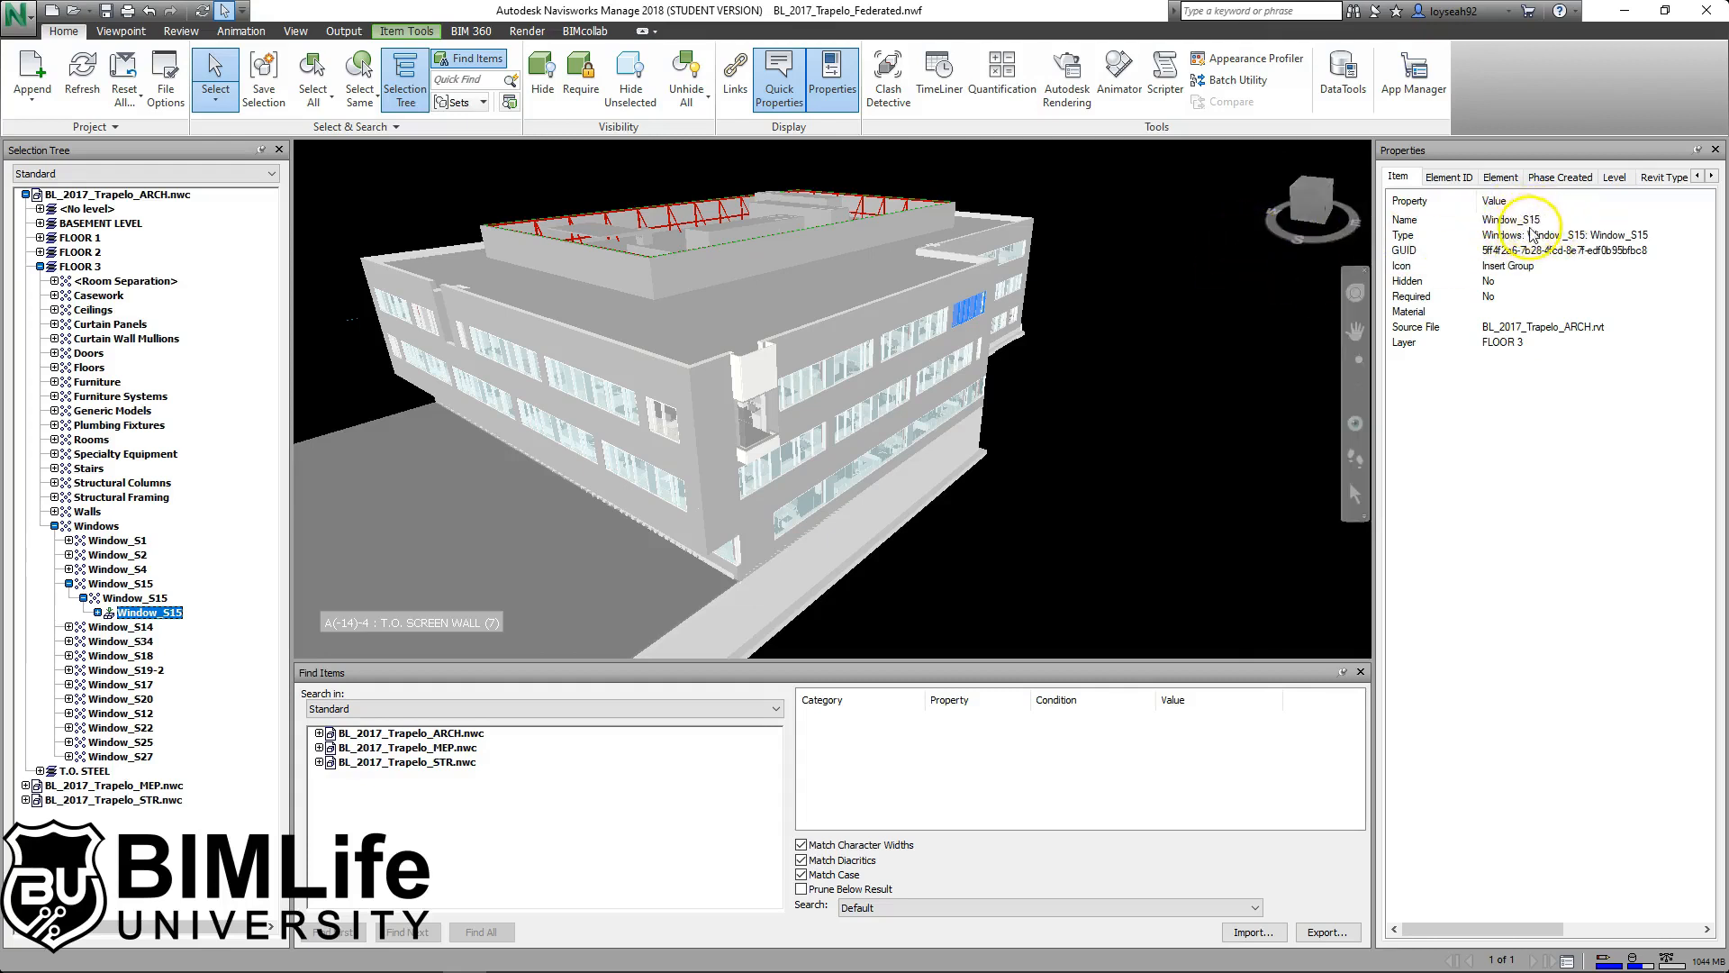
click(1093, 339)
click(878, 412)
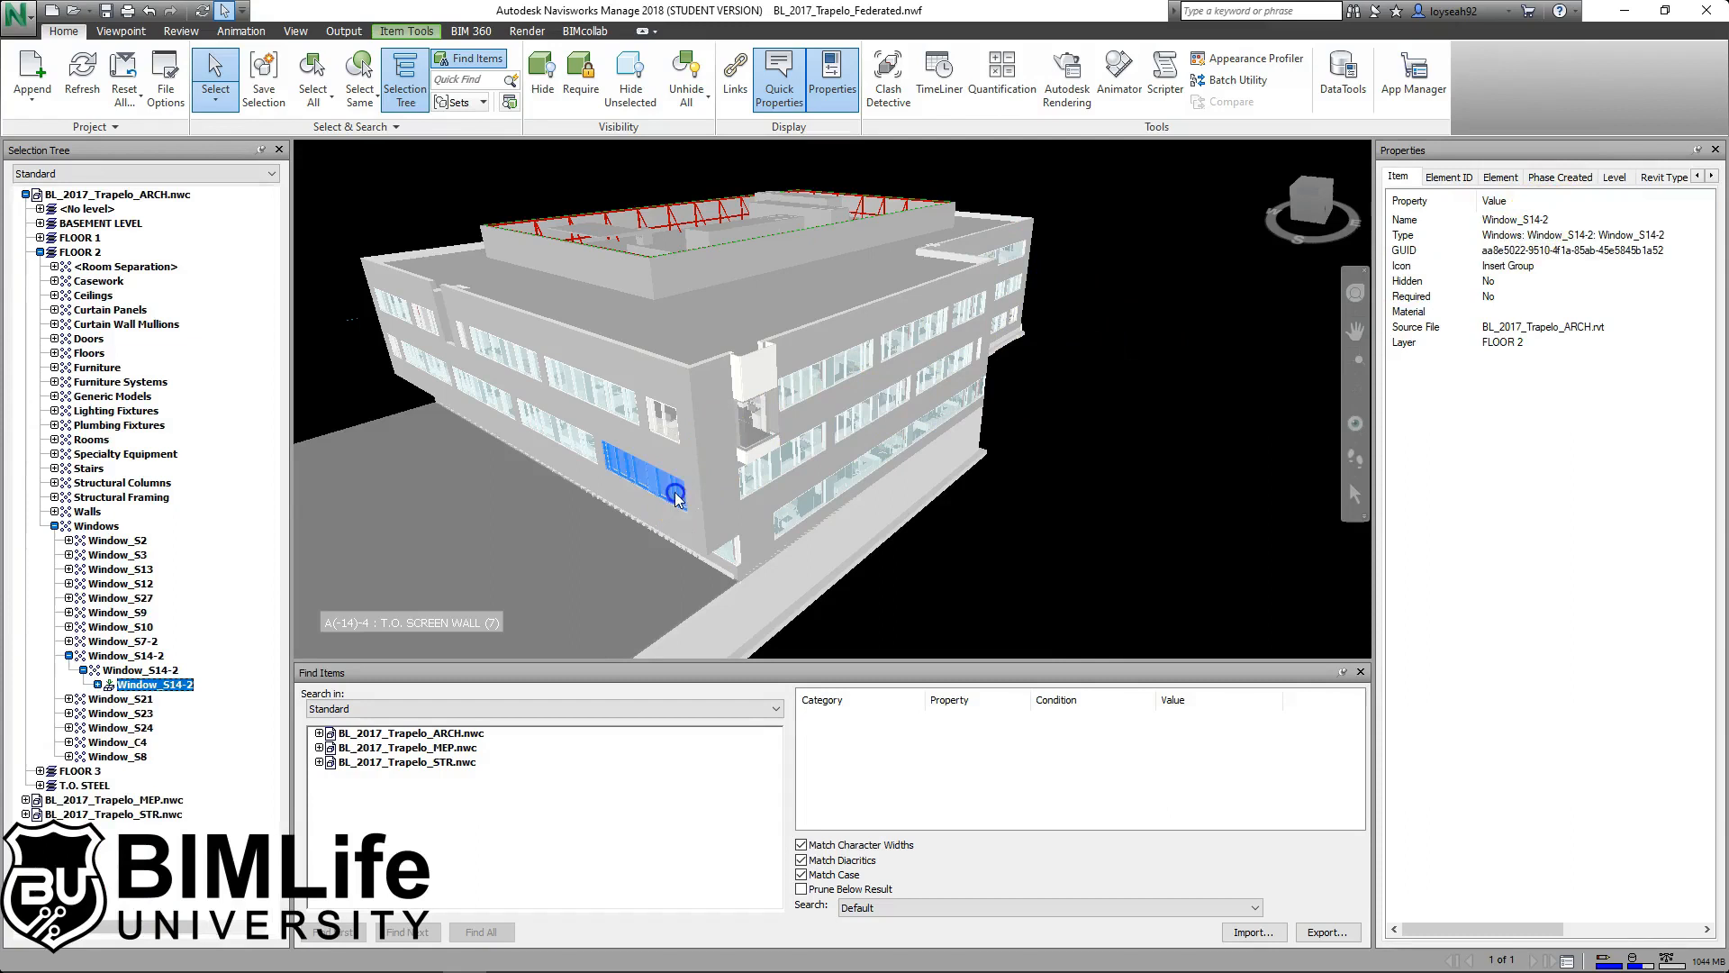
click(584, 456)
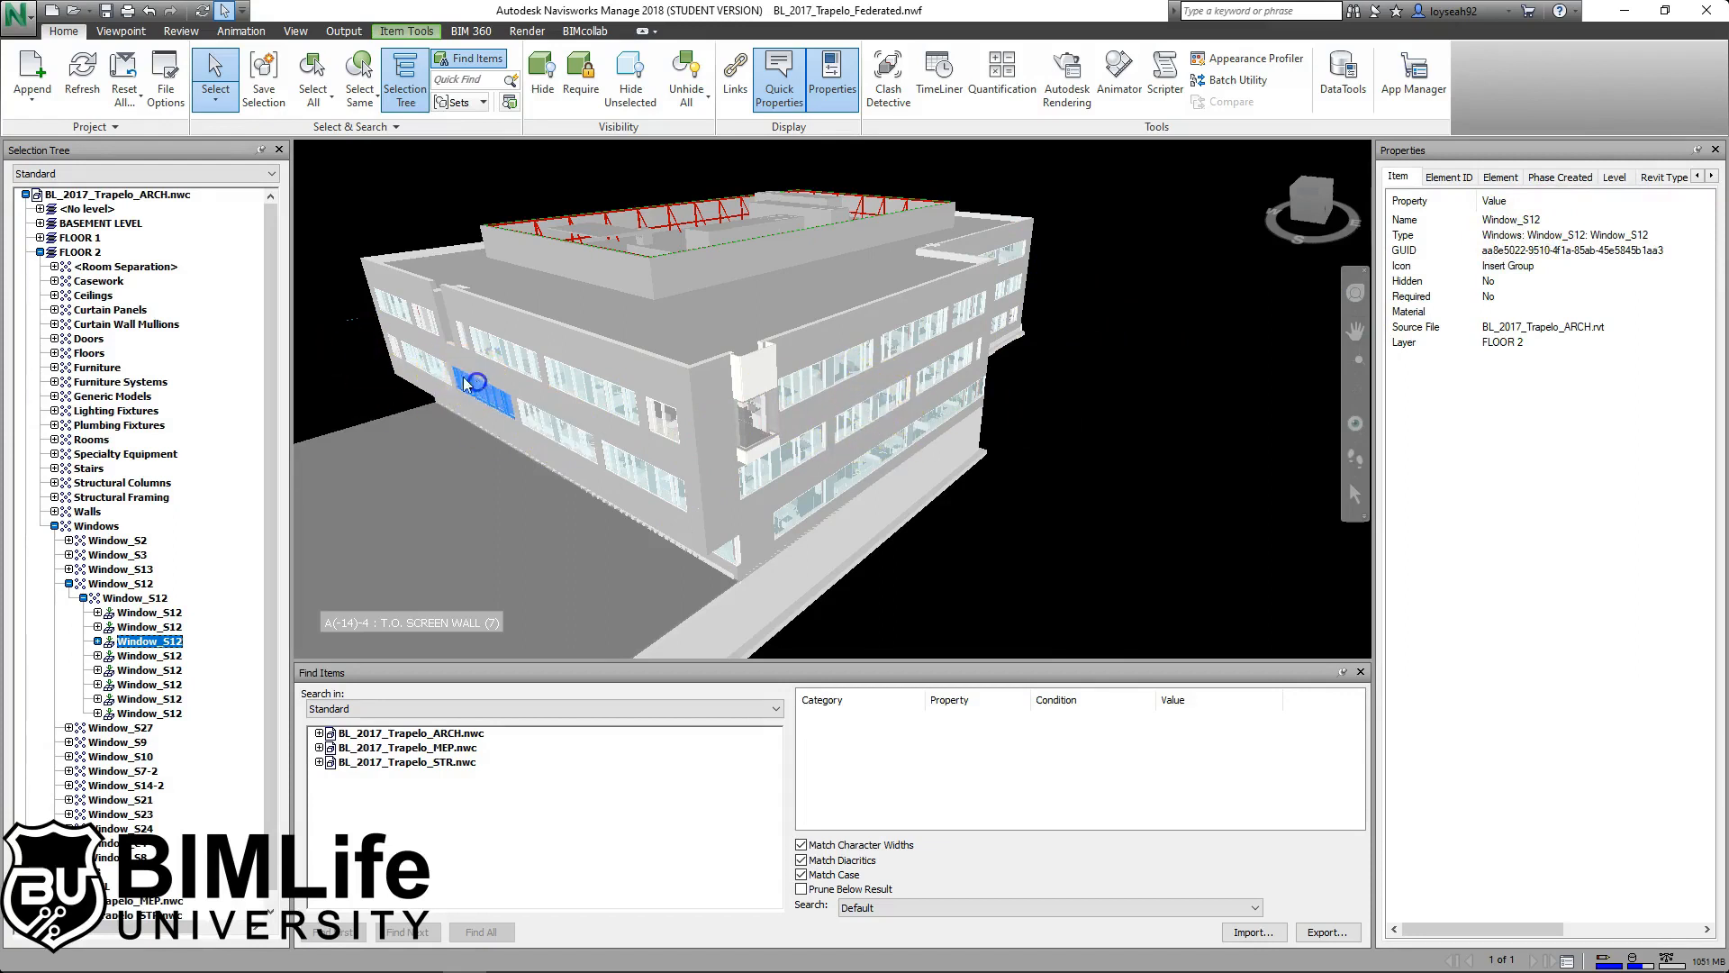
click(416, 329)
click(881, 409)
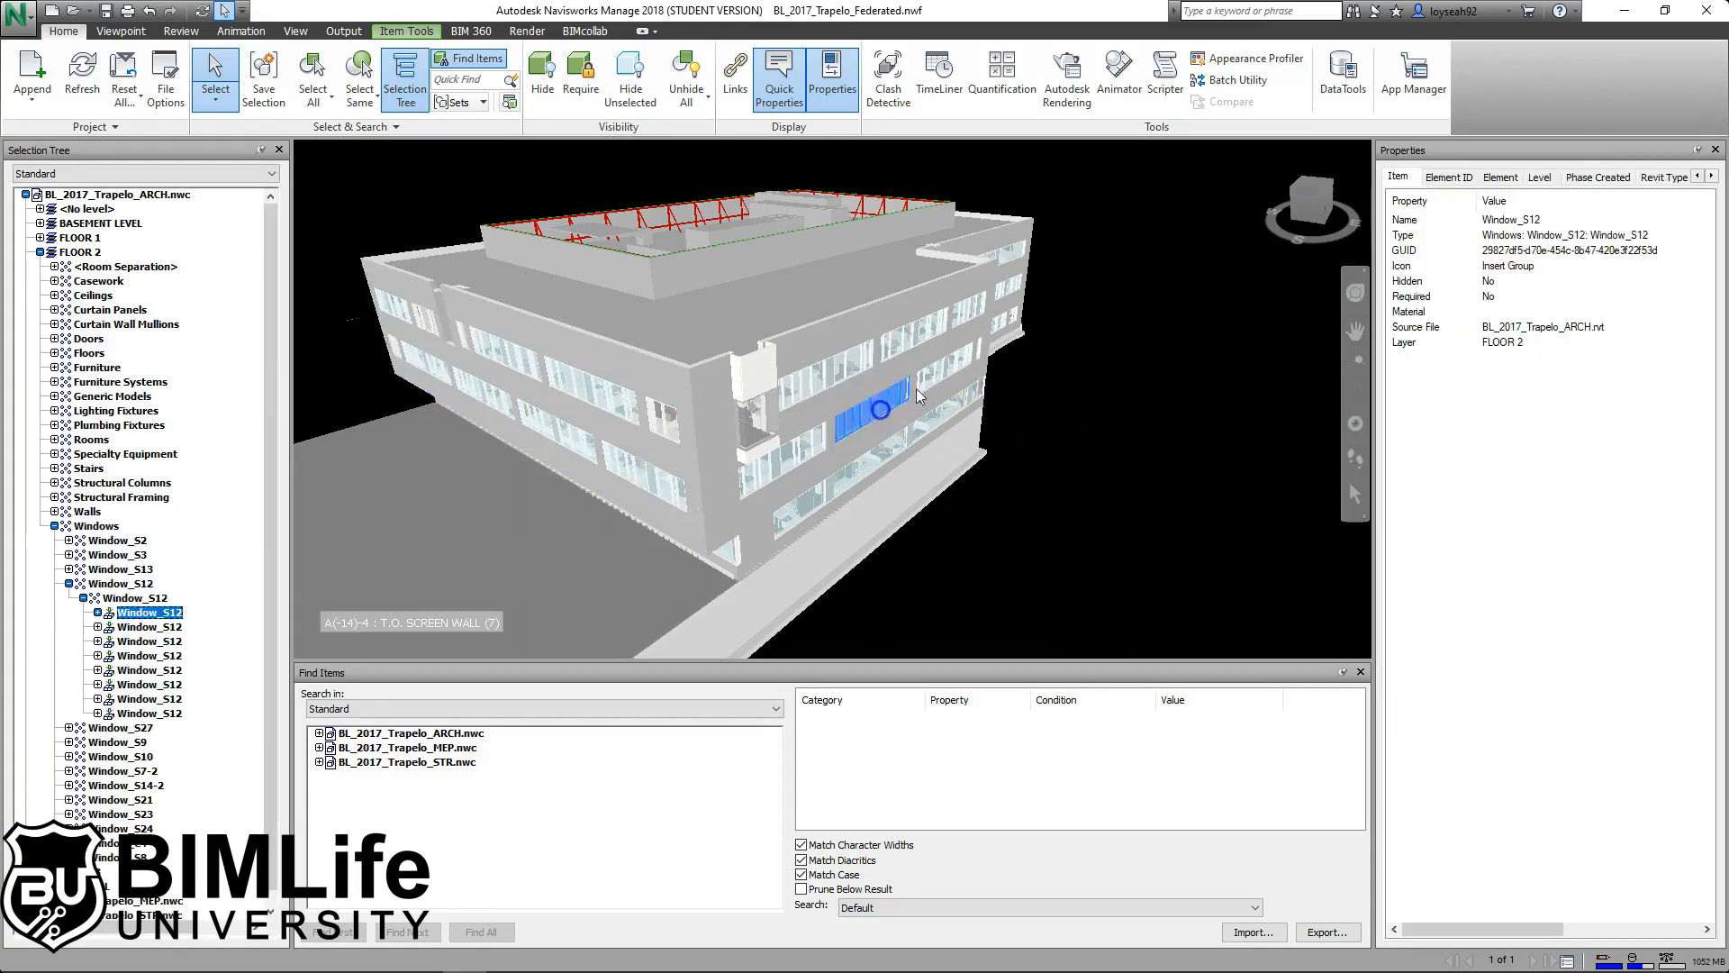
Find all items that match the condition Item category, Name property equals Window_S12.
mouse_move(942, 391)
click(872, 721)
click(868, 378)
click(871, 363)
click(980, 721)
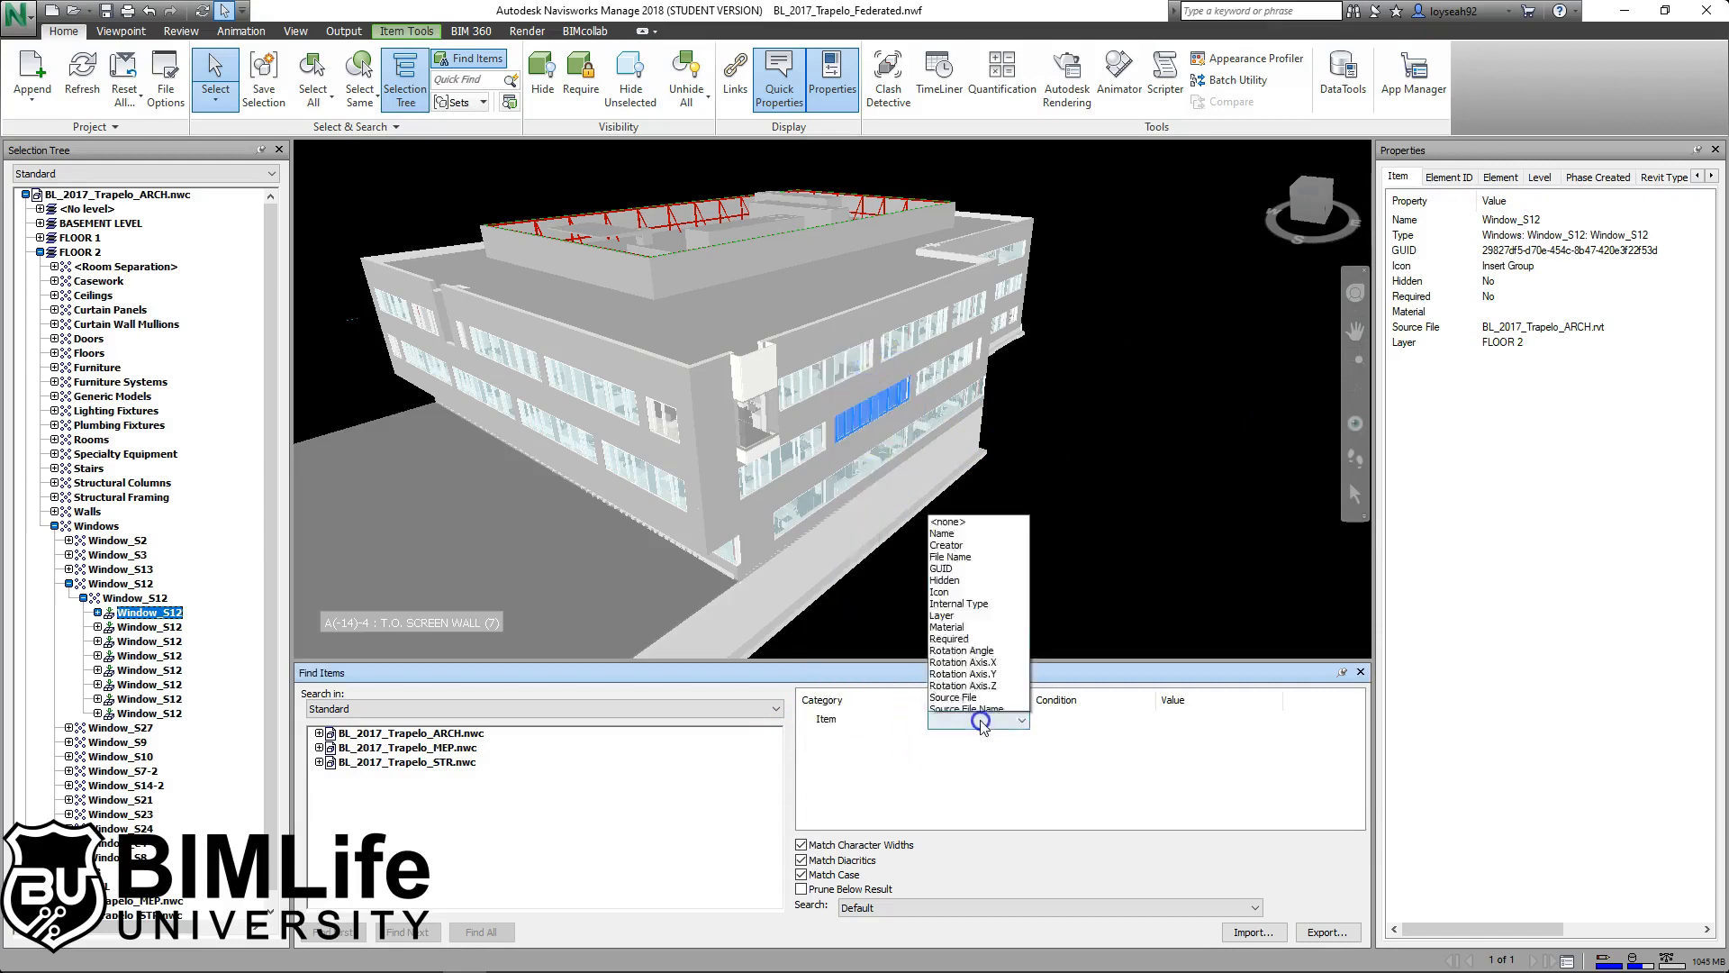
click(956, 472)
click(1070, 731)
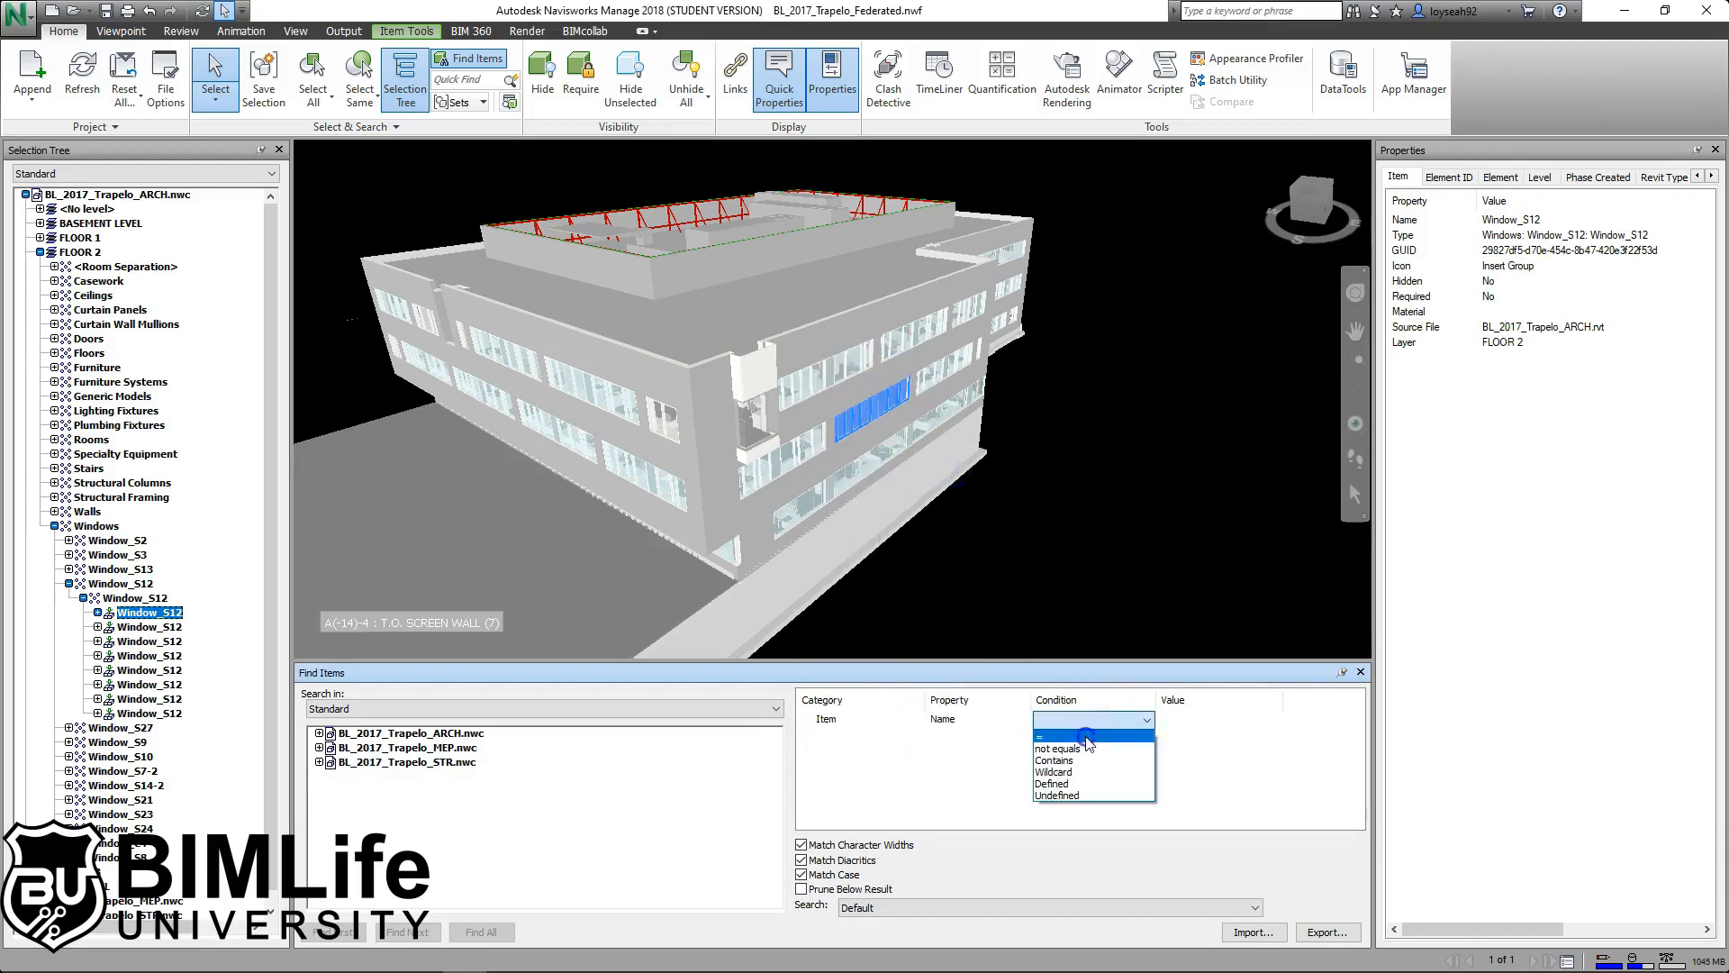
click(1108, 737)
click(1211, 719)
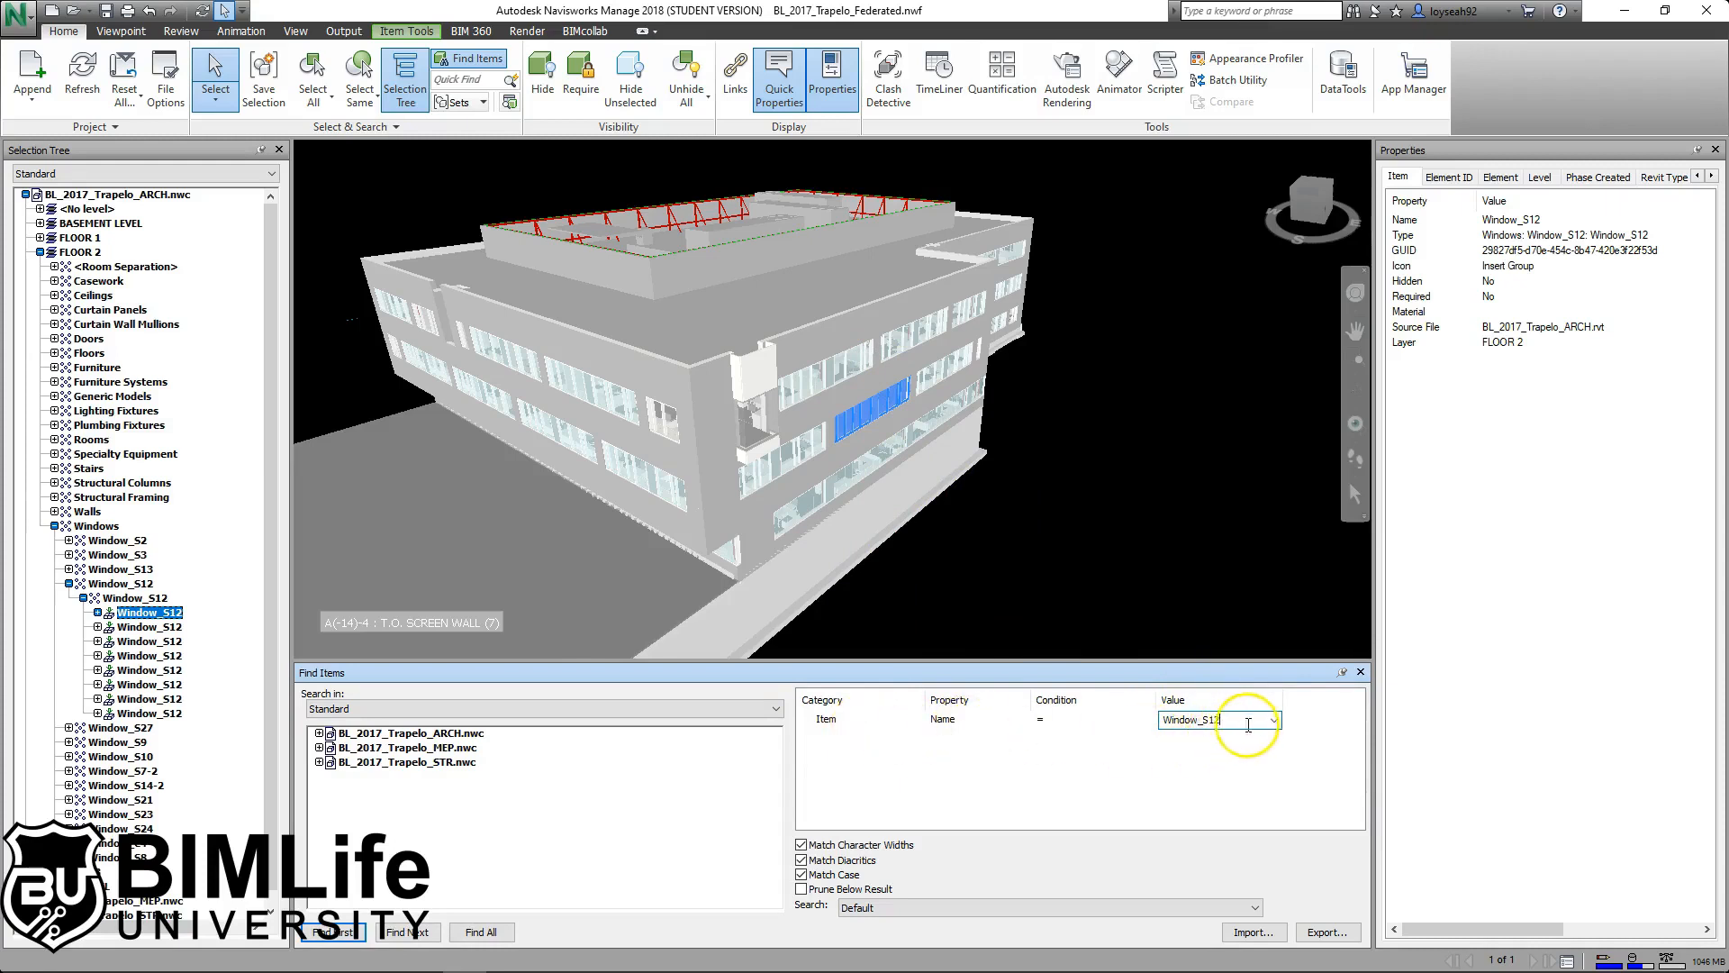
click(472, 931)
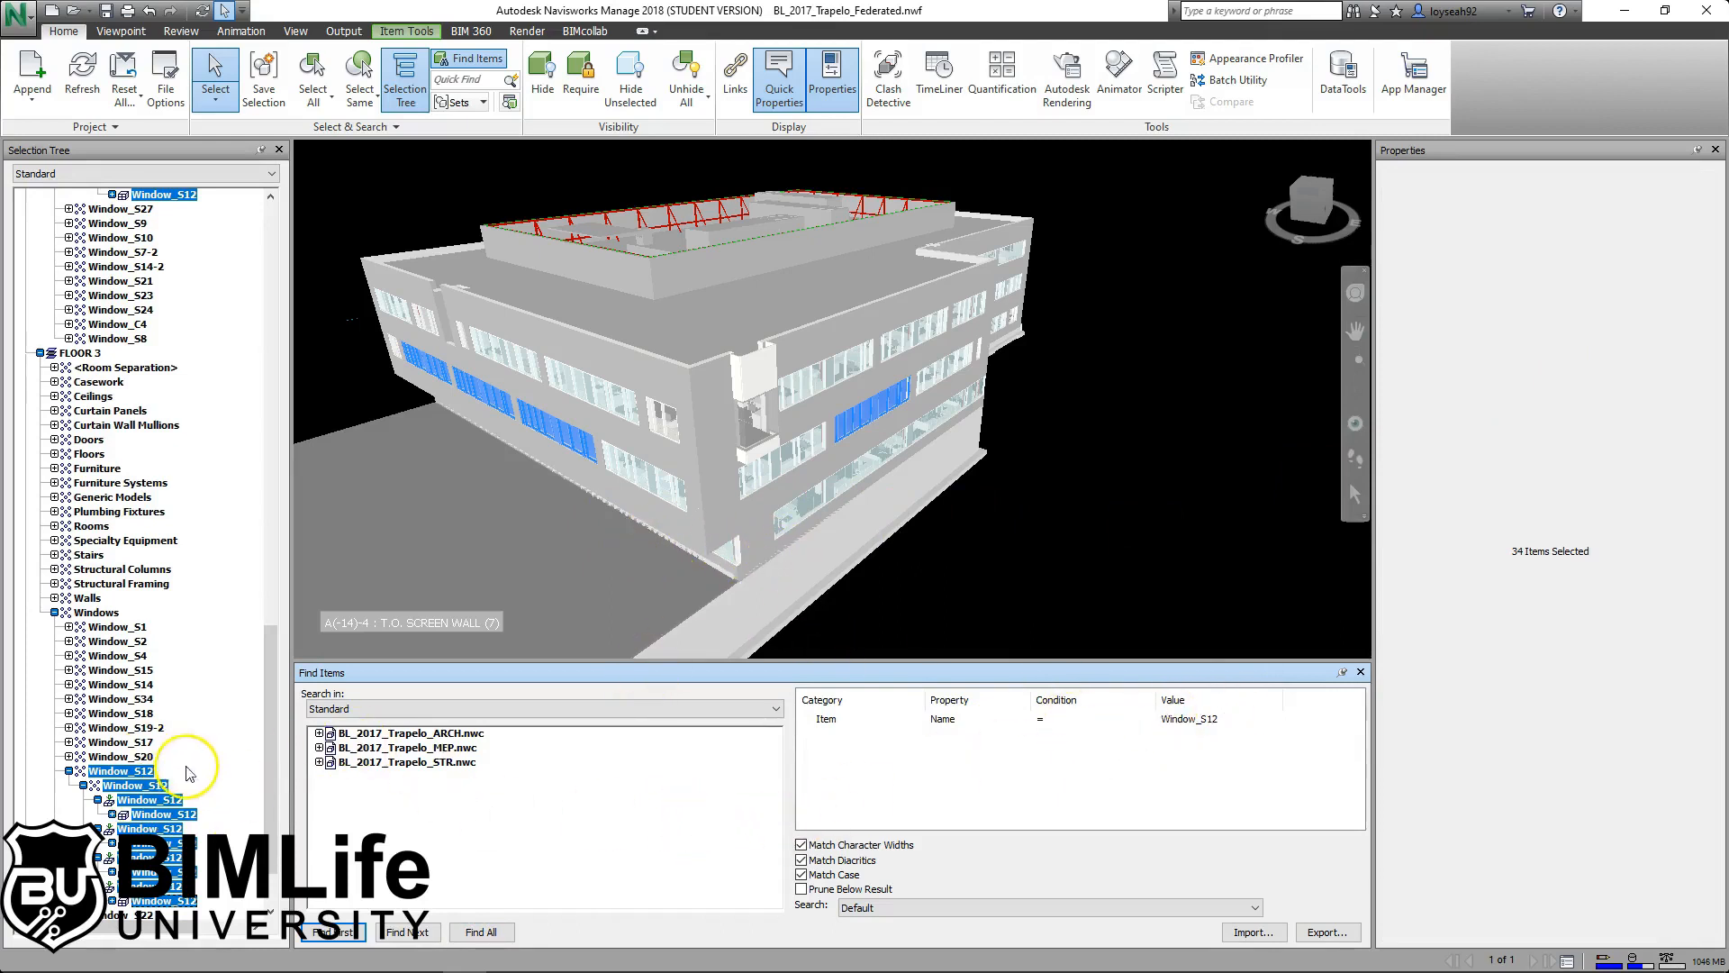
Change the search condition to Element category, Name equals Window_S12, and find all matching items.
click(851, 720)
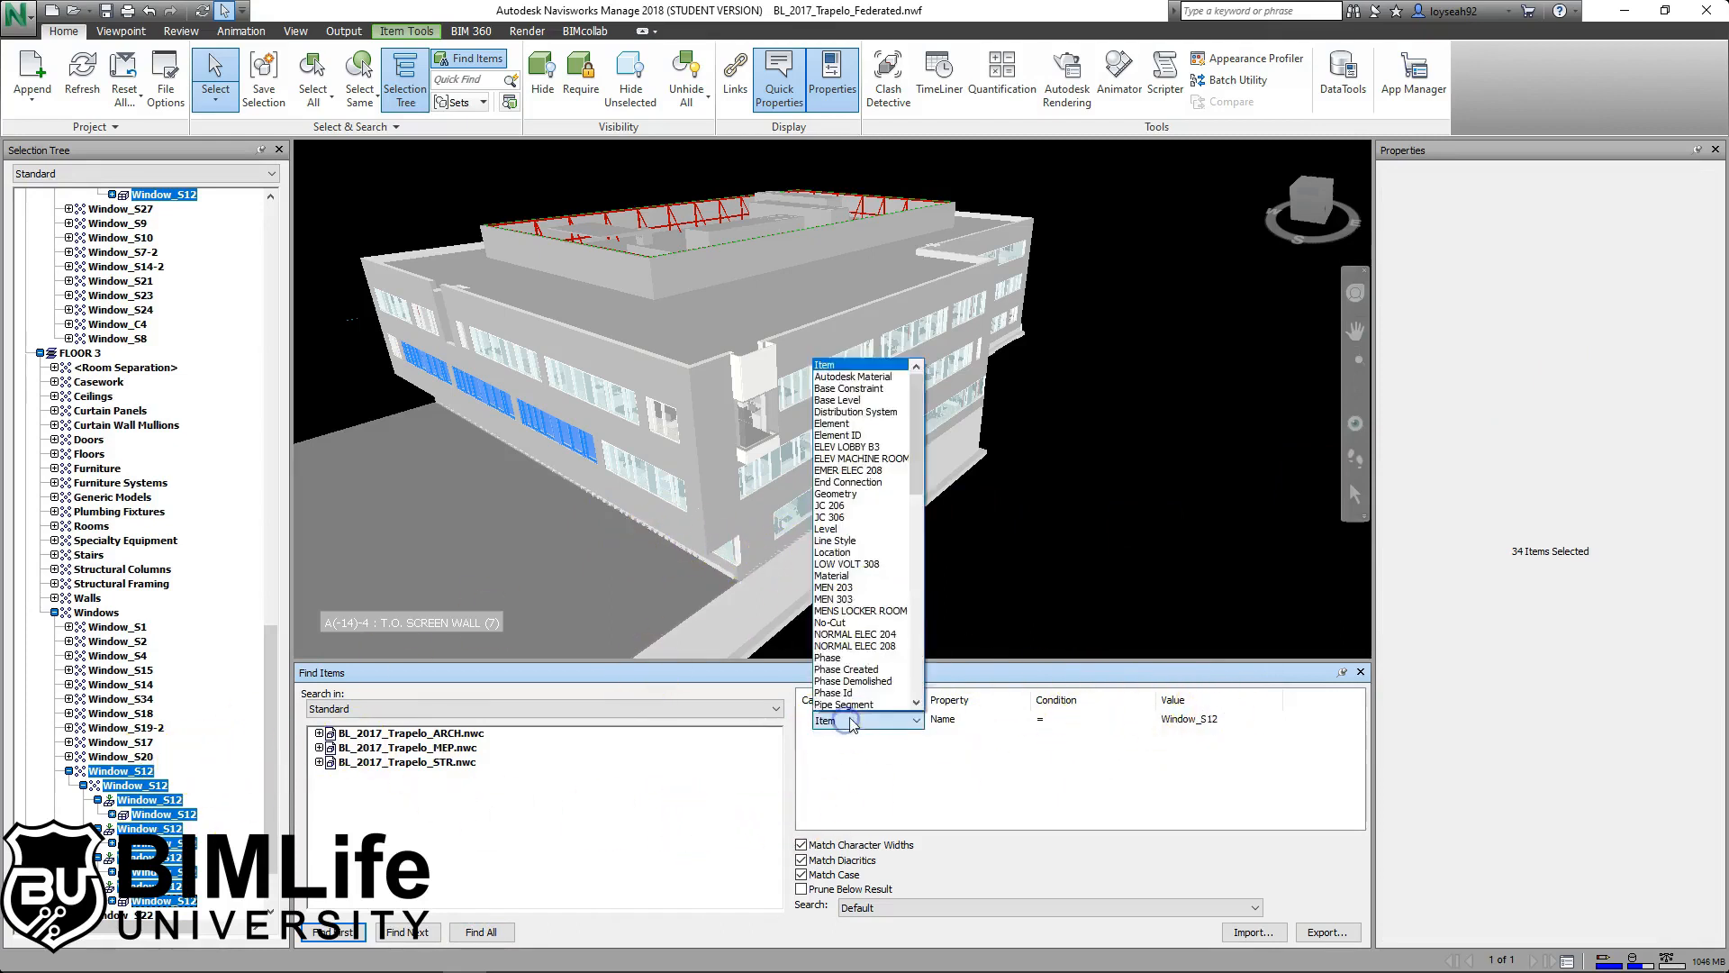
click(831, 424)
click(1006, 497)
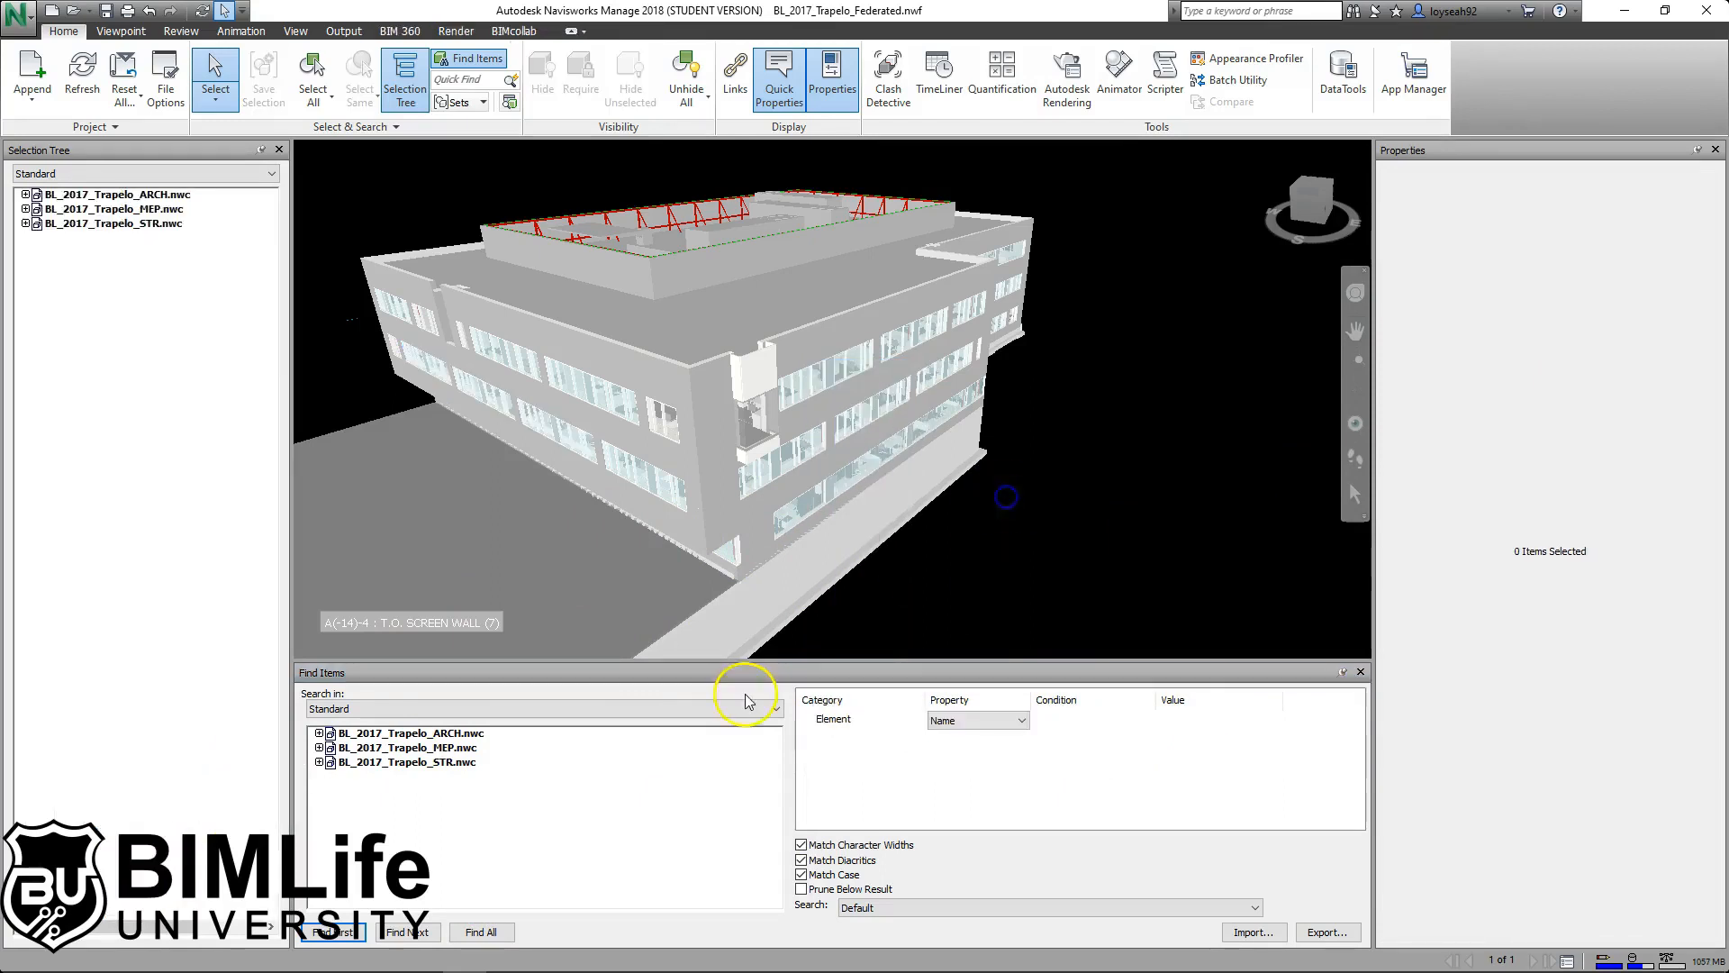
click(1041, 718)
click(1117, 727)
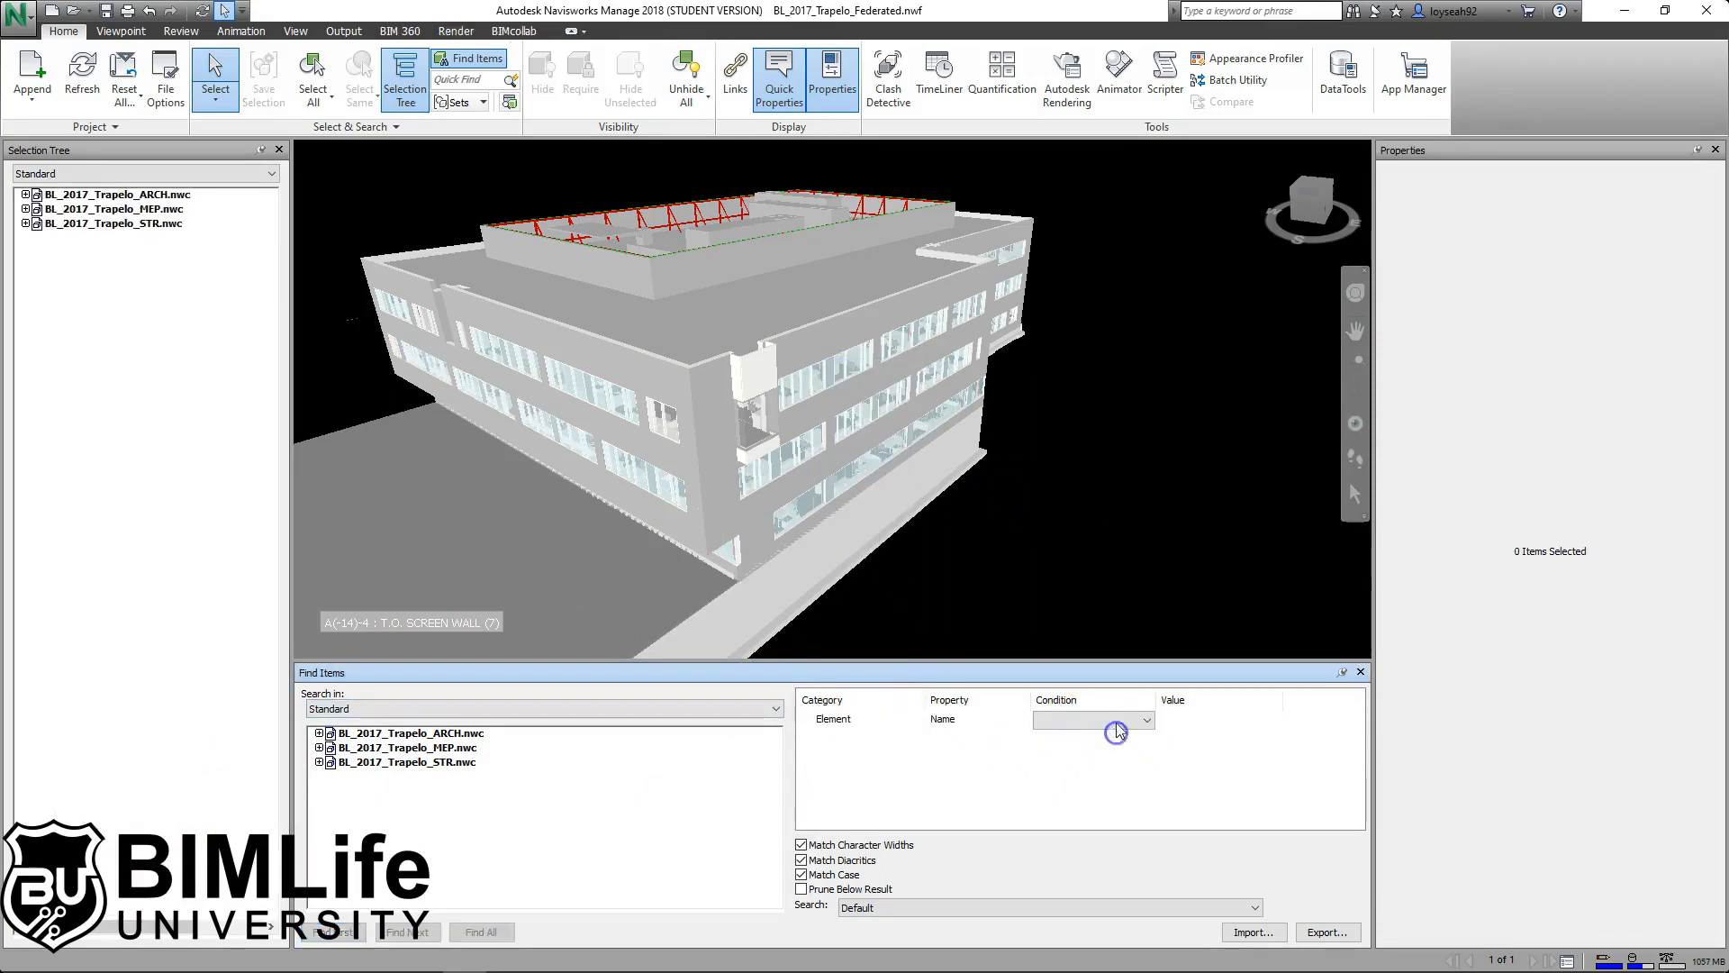
click(1074, 733)
click(1205, 714)
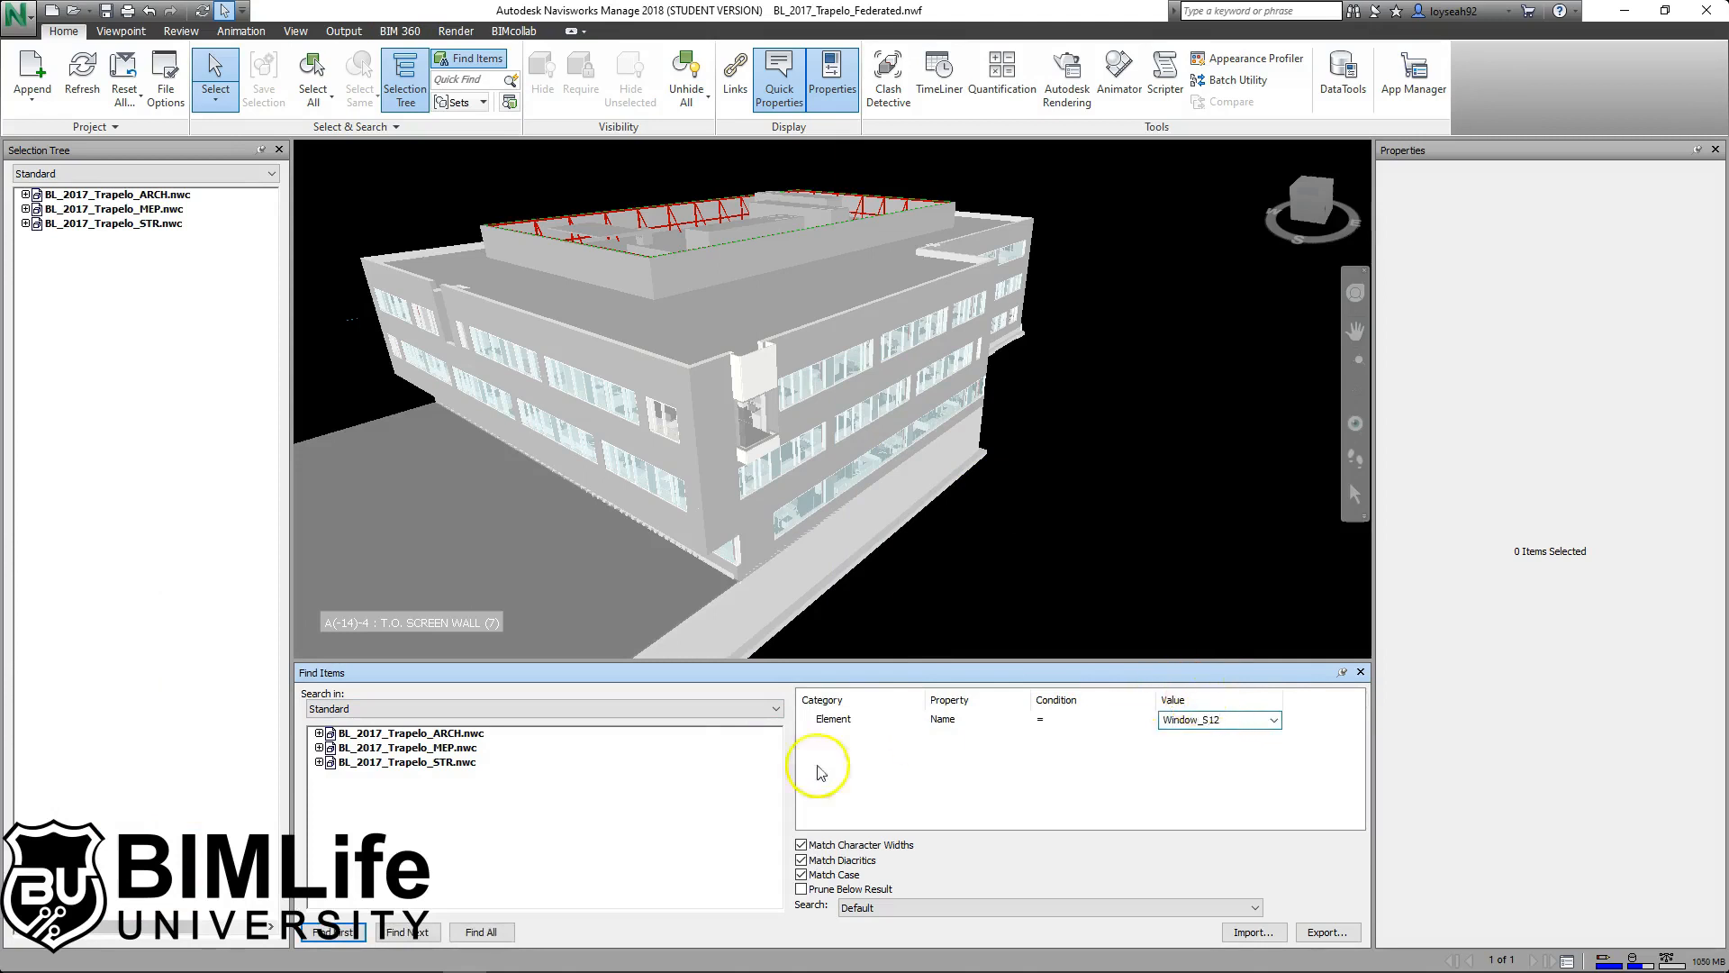
click(480, 932)
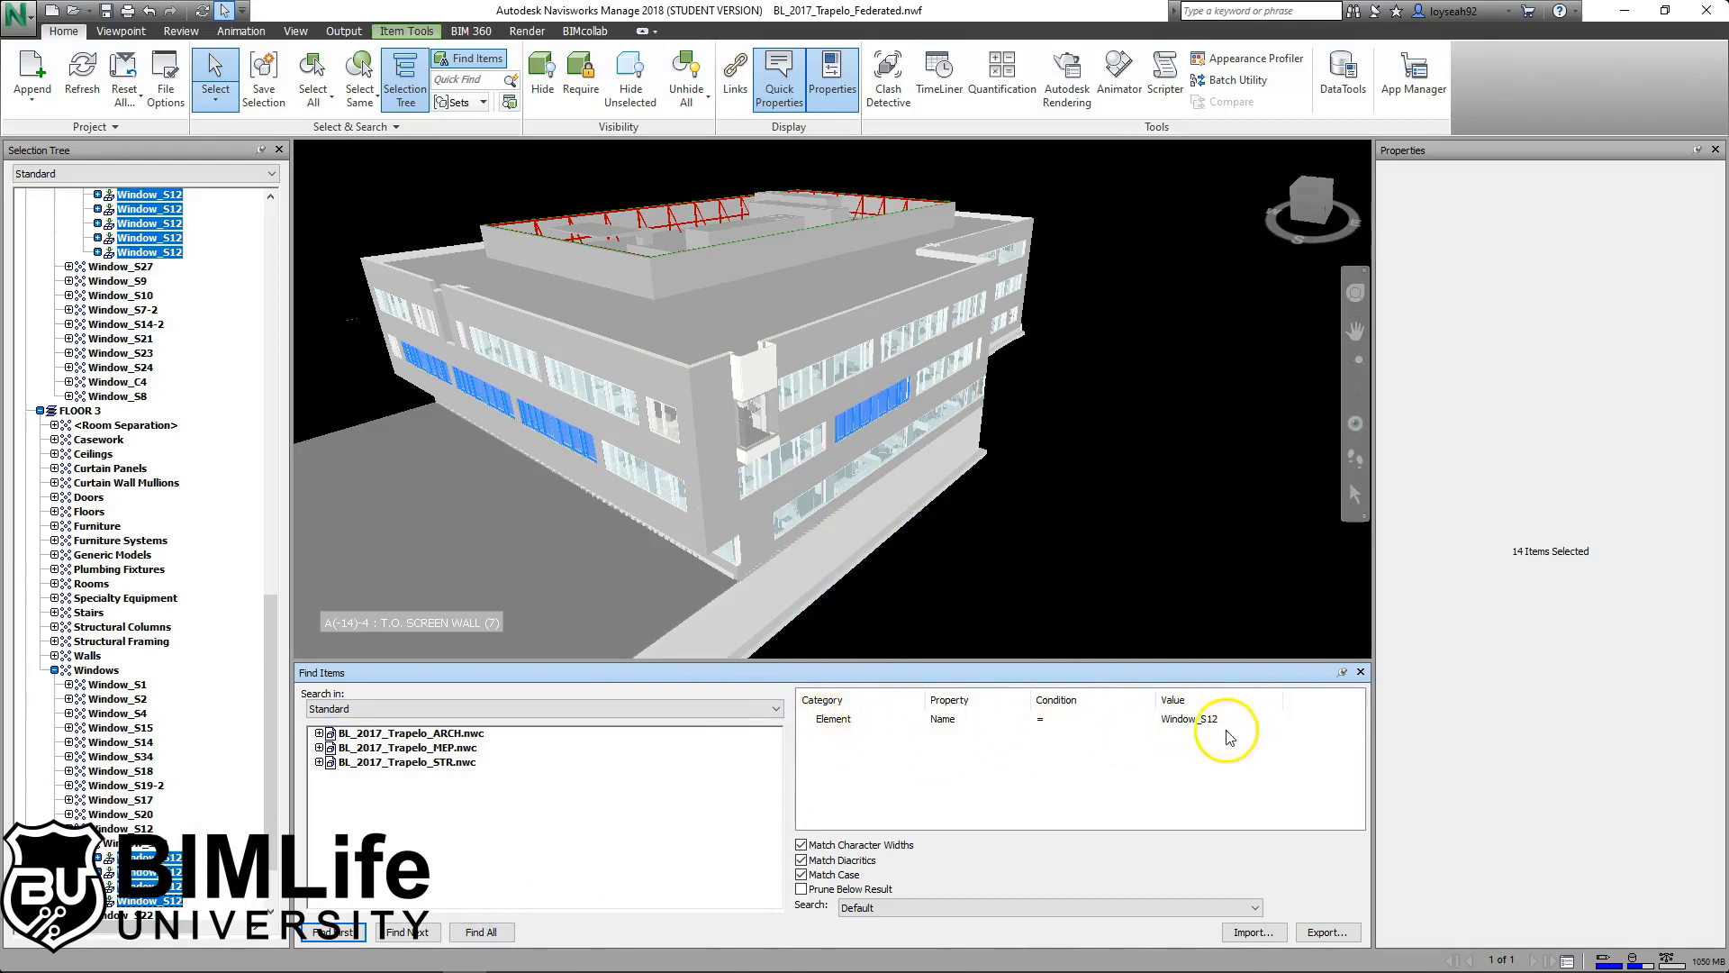
Examine the selected Window_S12 windows around the building's facades.
click(1564, 498)
shift+middle_drag(1098, 504, 1204, 202)
mouse_move(1204, 202)
middle_down()
mouse_move(954, 428)
mouse_move(792, 463)
mouse_move(792, 397)
mouse_move(882, 441)
middle_up()
scroll(883, 442, down, 10)
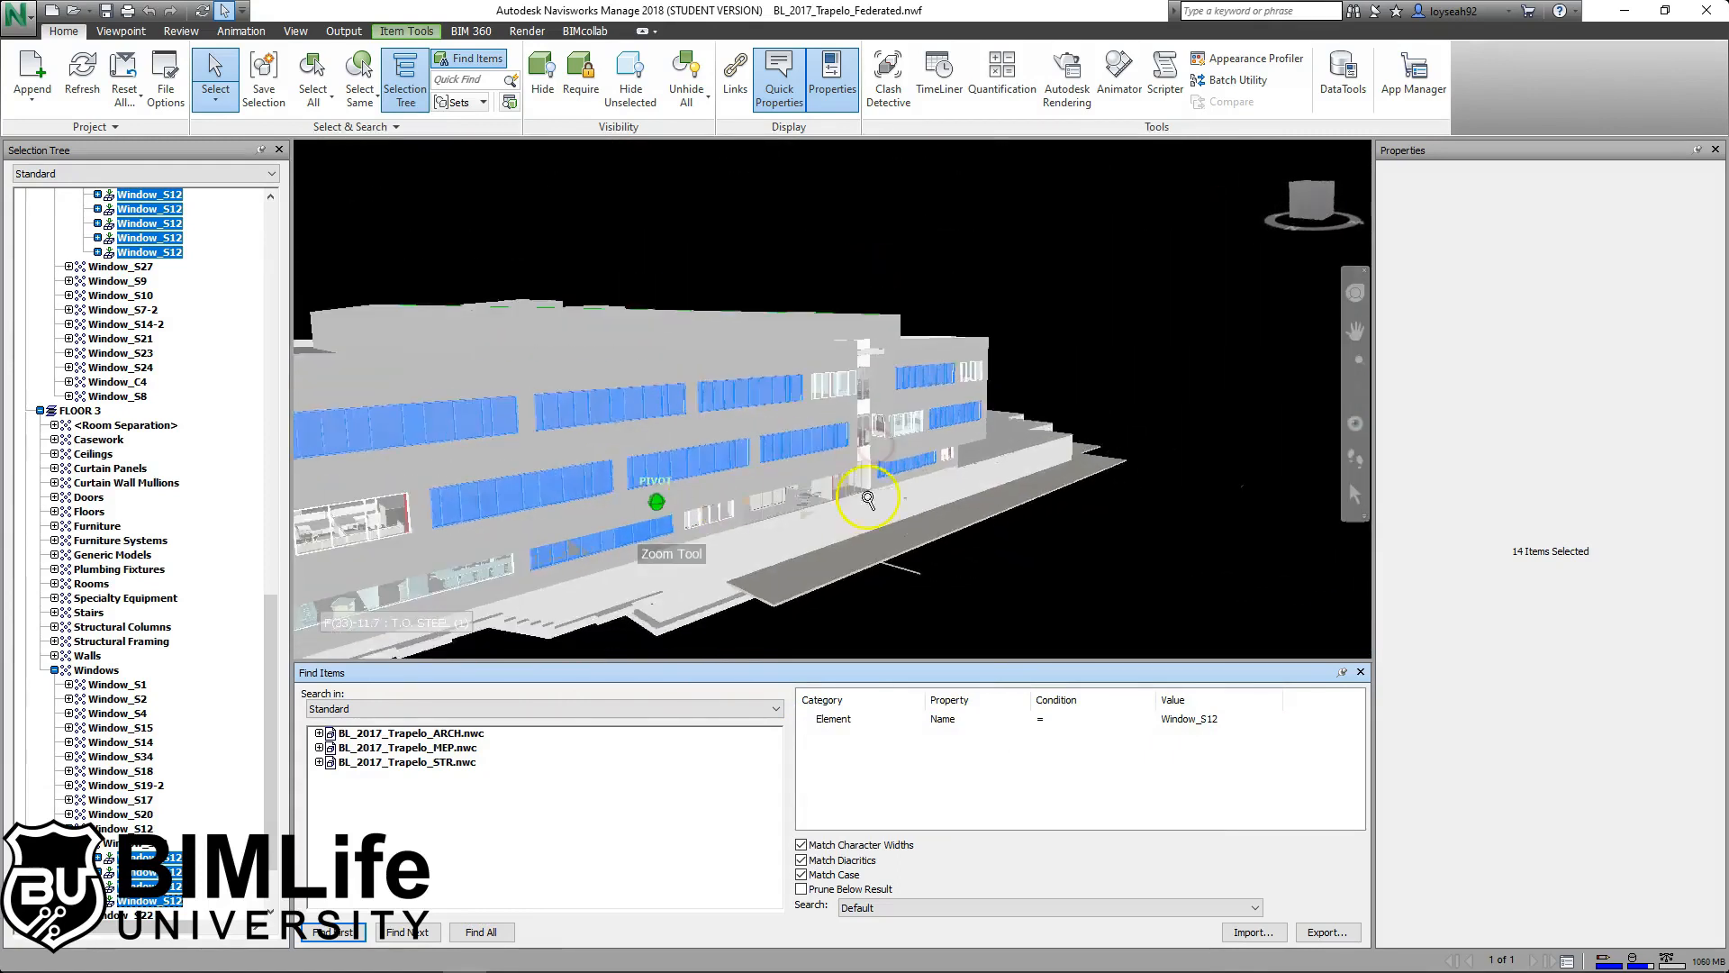
shift+middle_drag(697, 528, 895, 452)
scroll(1058, 477, up, 8)
middle_drag(1059, 477, 579, 402)
scroll(991, 532, down, 3)
shift+middle_drag(986, 530, 1006, 465)
scroll(1086, 556, down, 3)
middle_drag(1087, 558, 1070, 451)
scroll(1060, 443, up, 3)
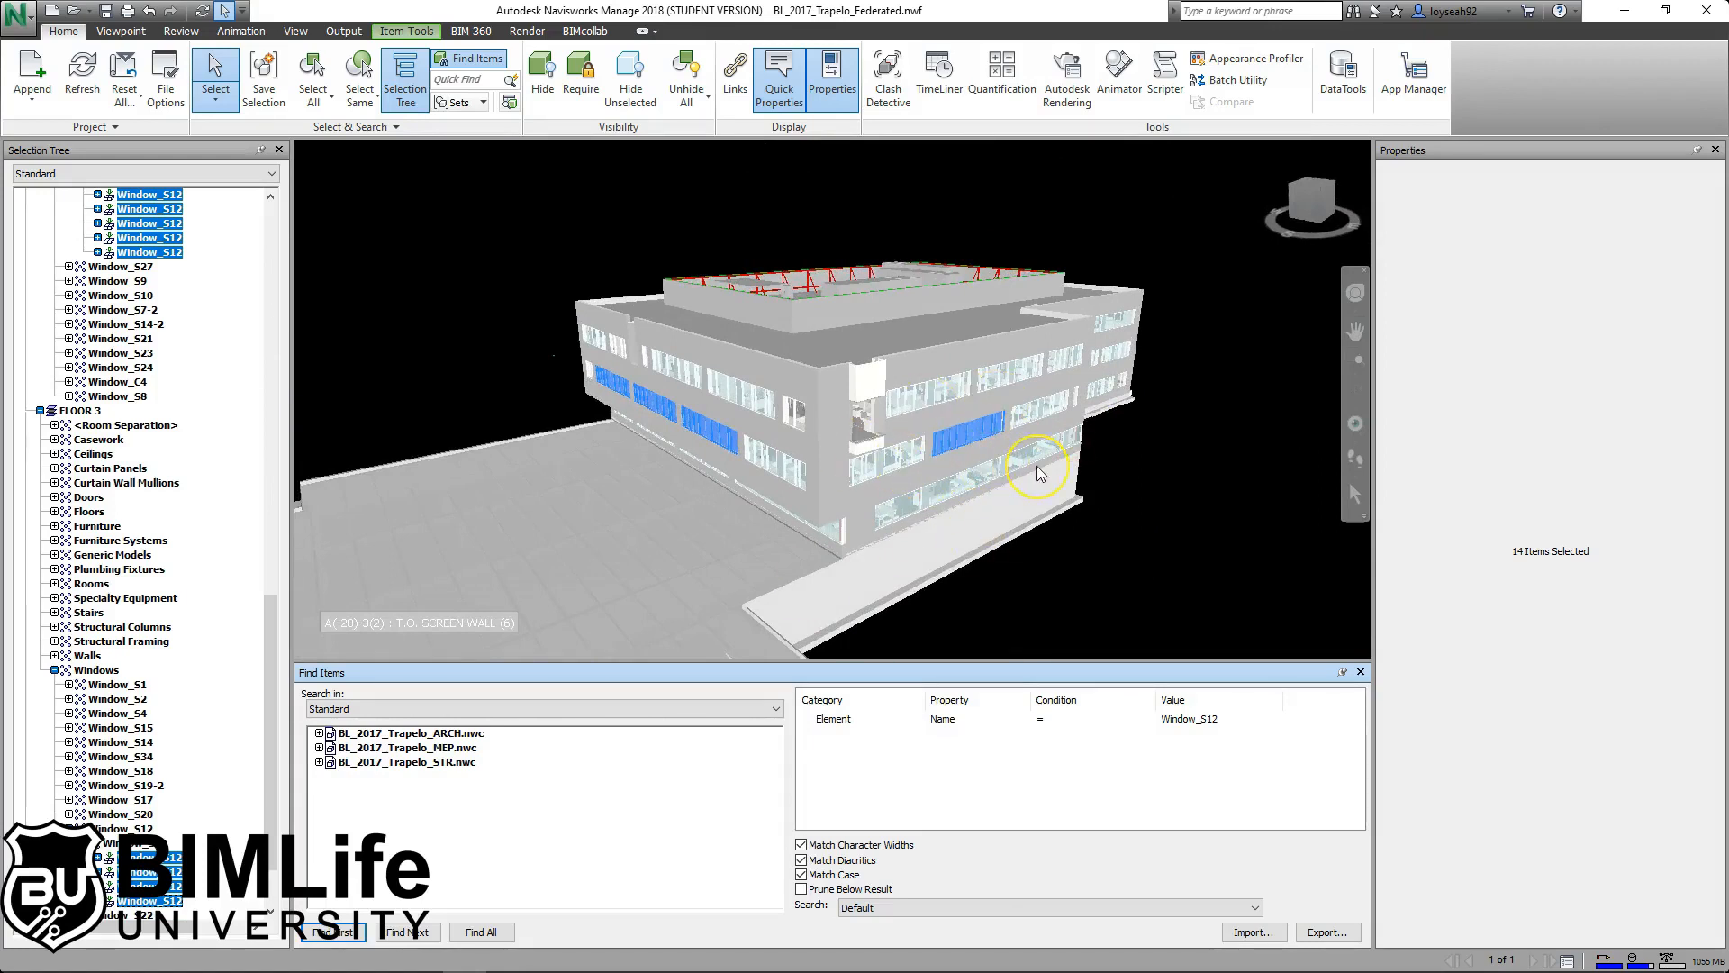
Save the found windows as a selection set named Window_S12, clear the selection and reselect the windows from that set.
mouse_move(1039, 472)
click(266, 90)
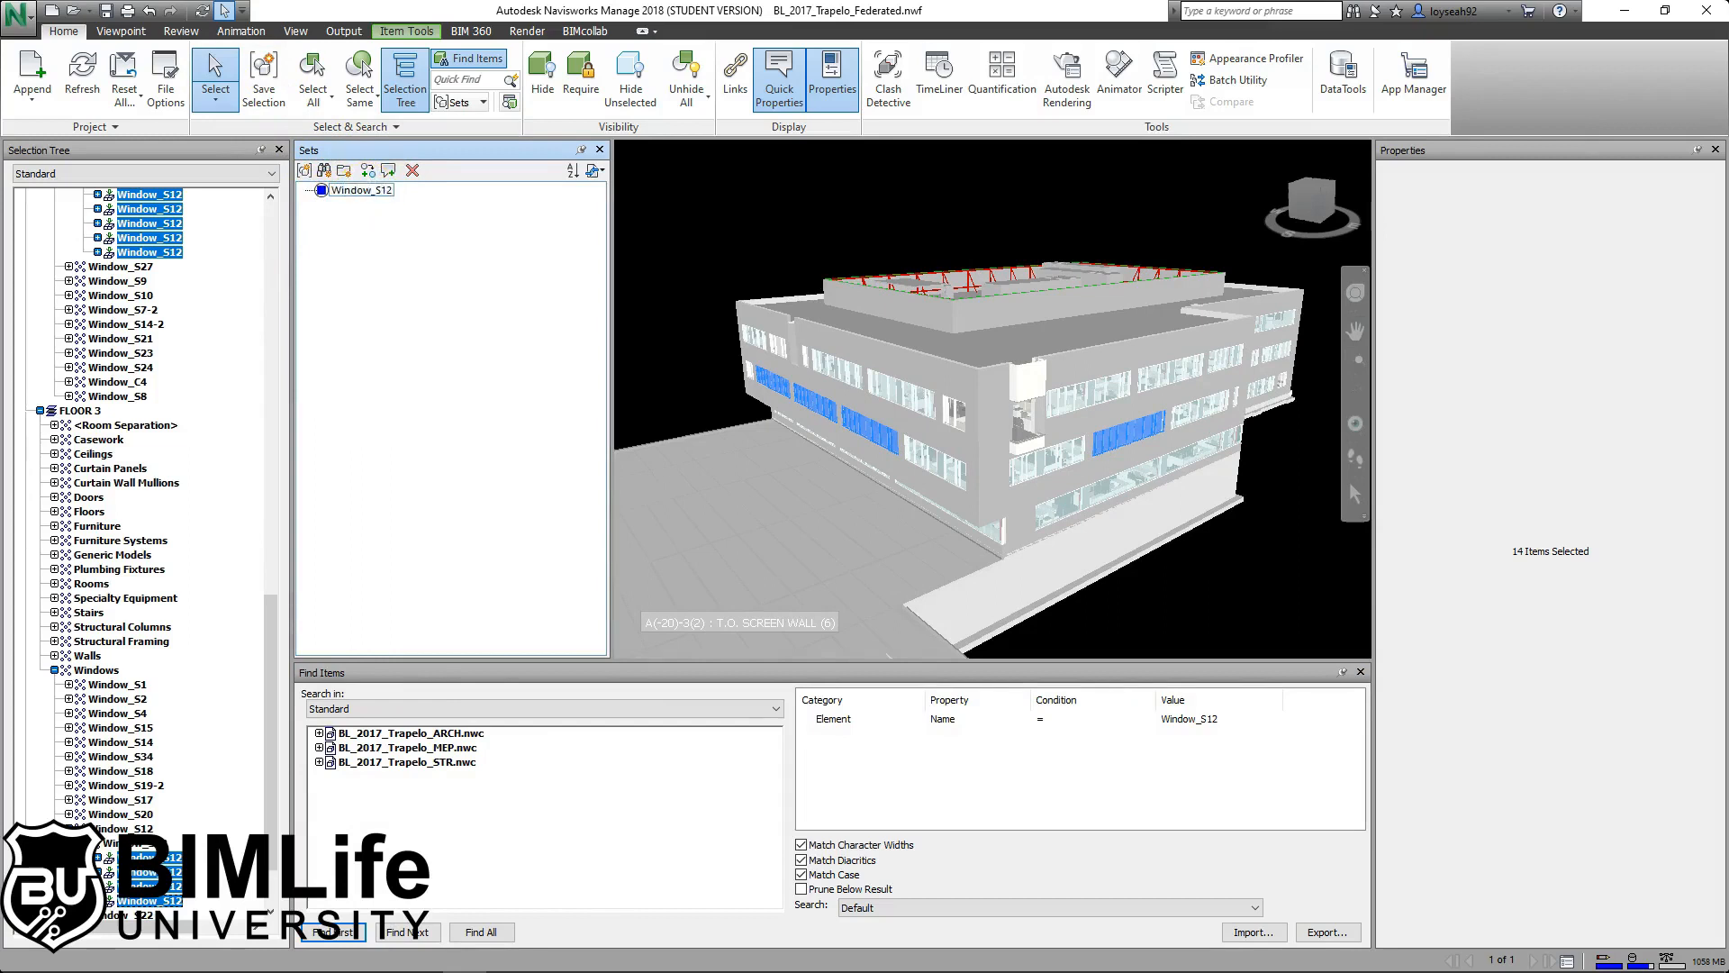
click(400, 257)
click(767, 221)
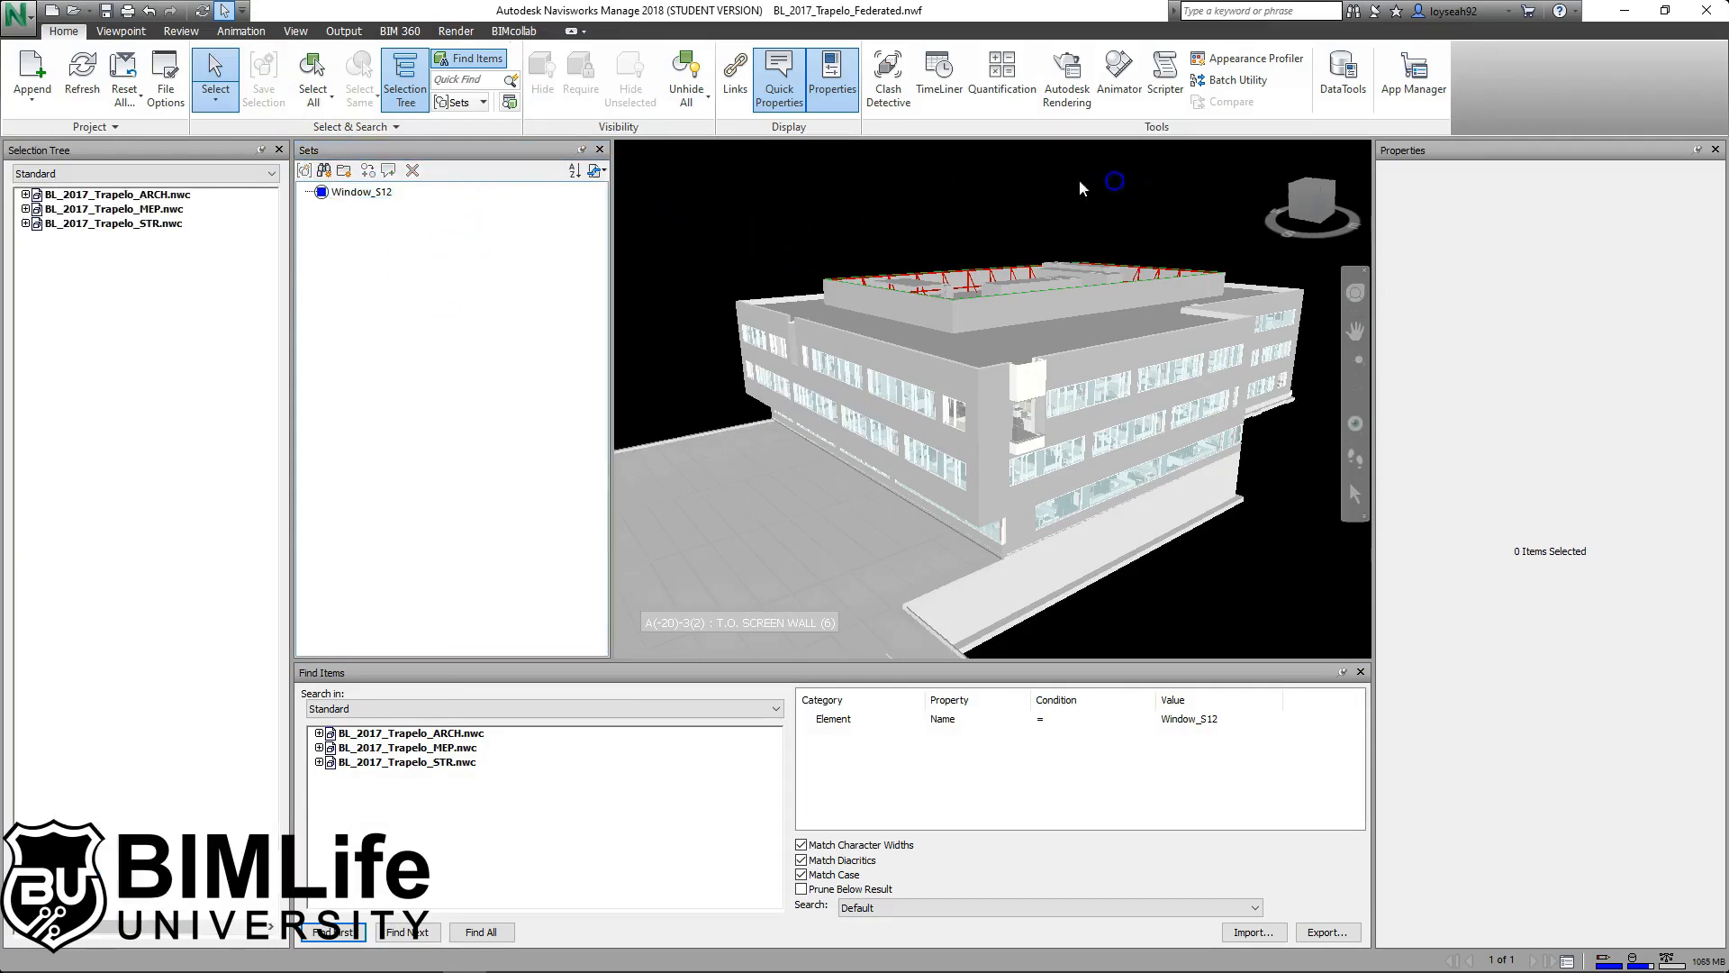
scroll(912, 288, down, 2)
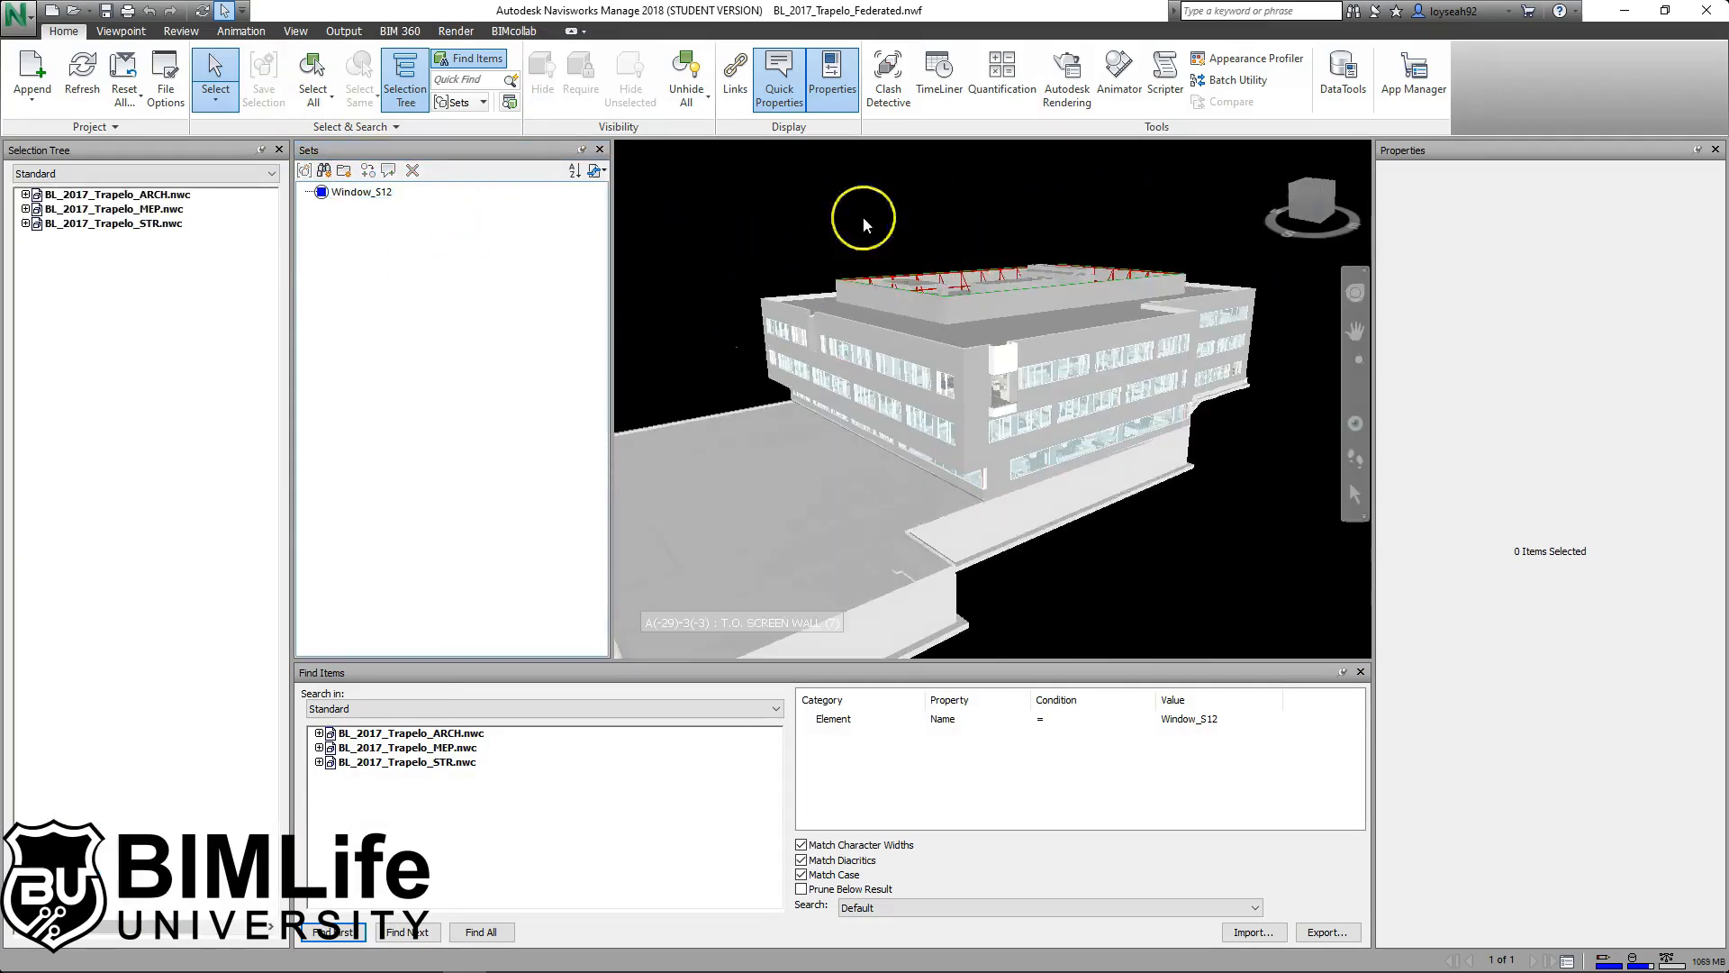
click(345, 194)
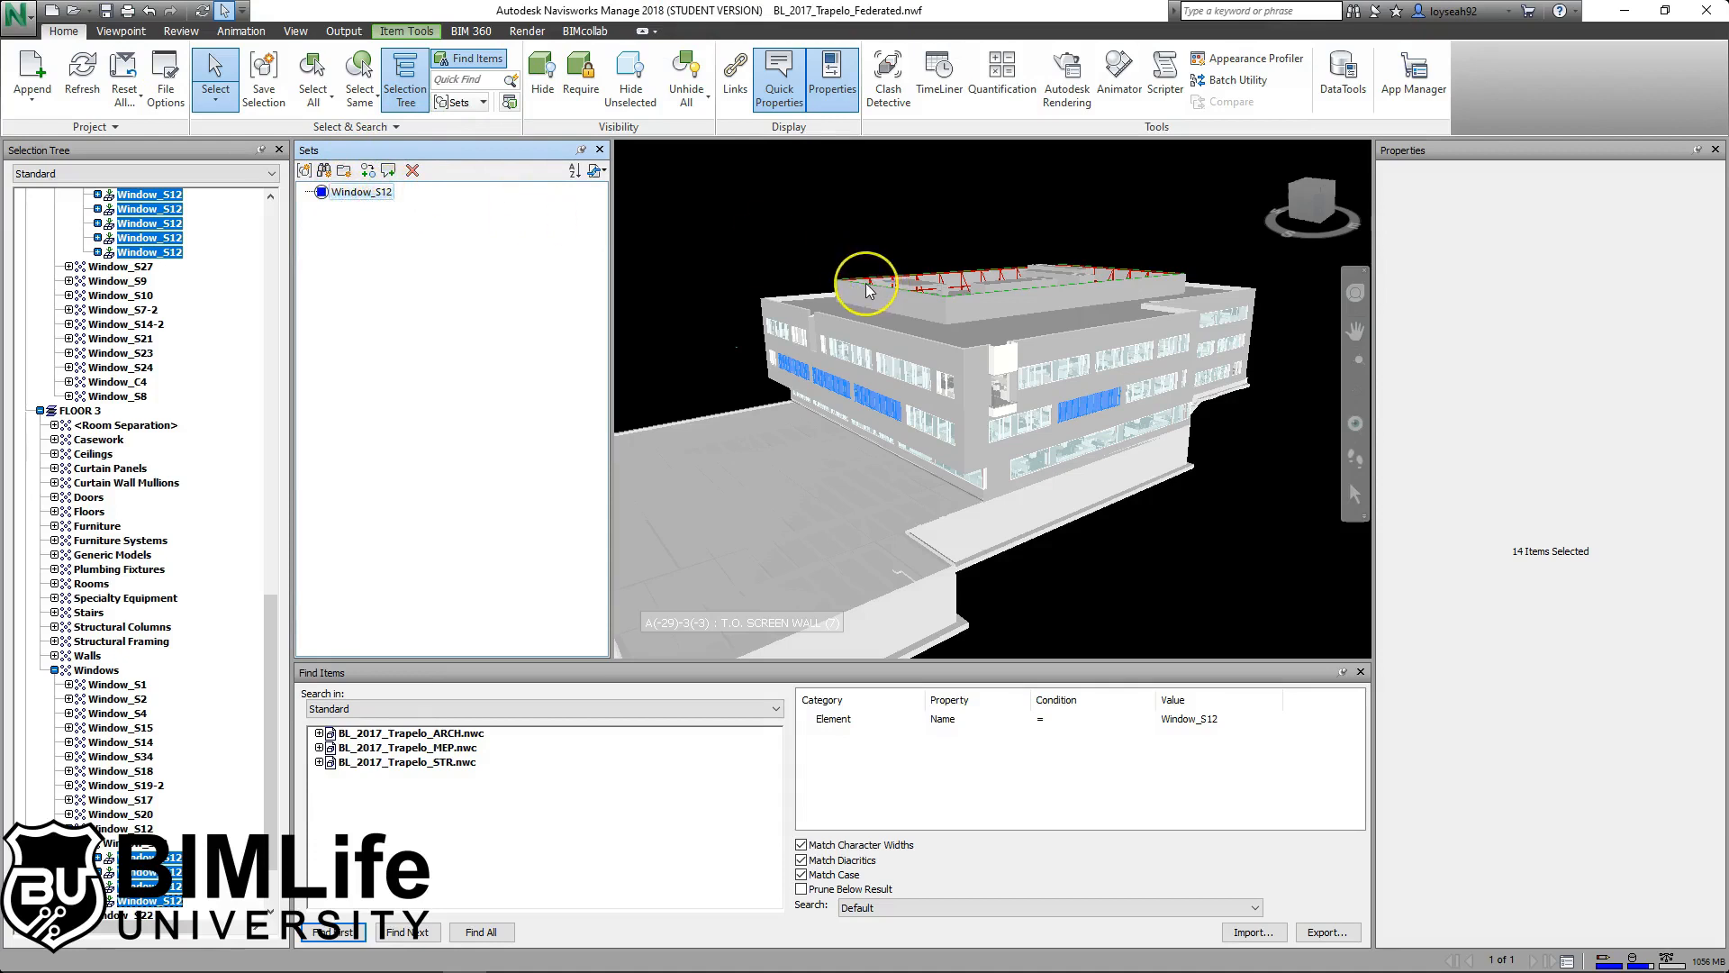
Compare the Item properties of the FLOOR 3 Window_S2 and the FLOOR 2 Window_S12, finishing with the Window_S2 selected.
mouse_move(863, 286)
mouse_move(884, 382)
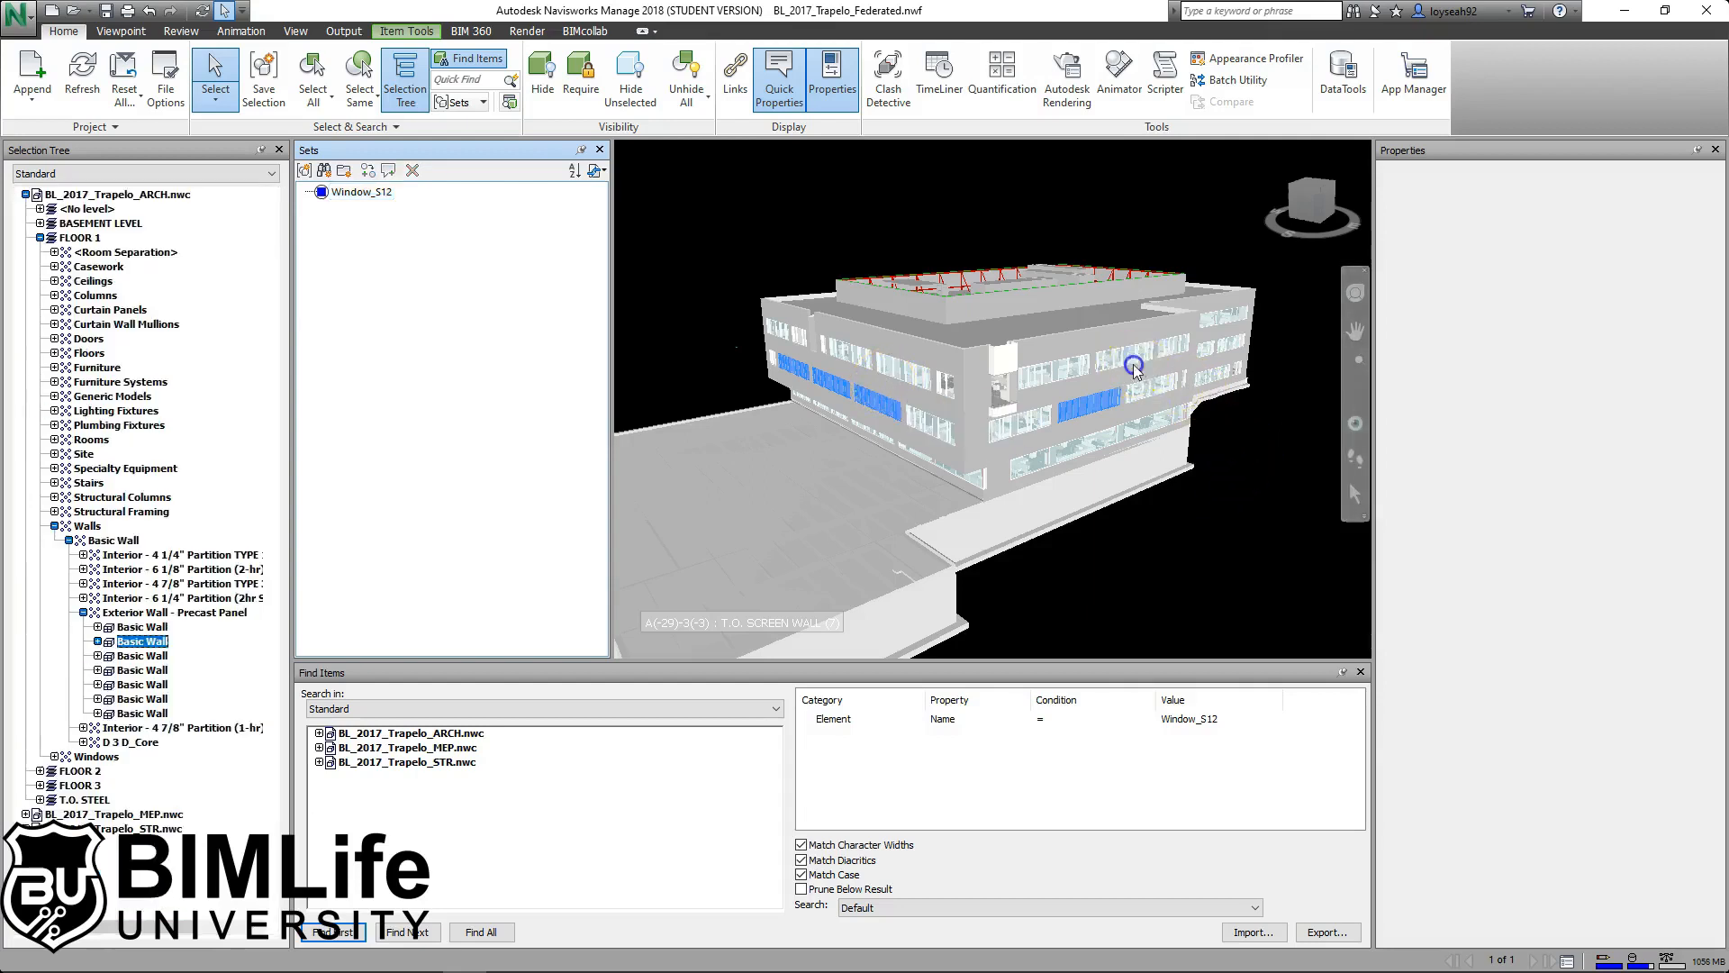
click(1159, 354)
click(1106, 369)
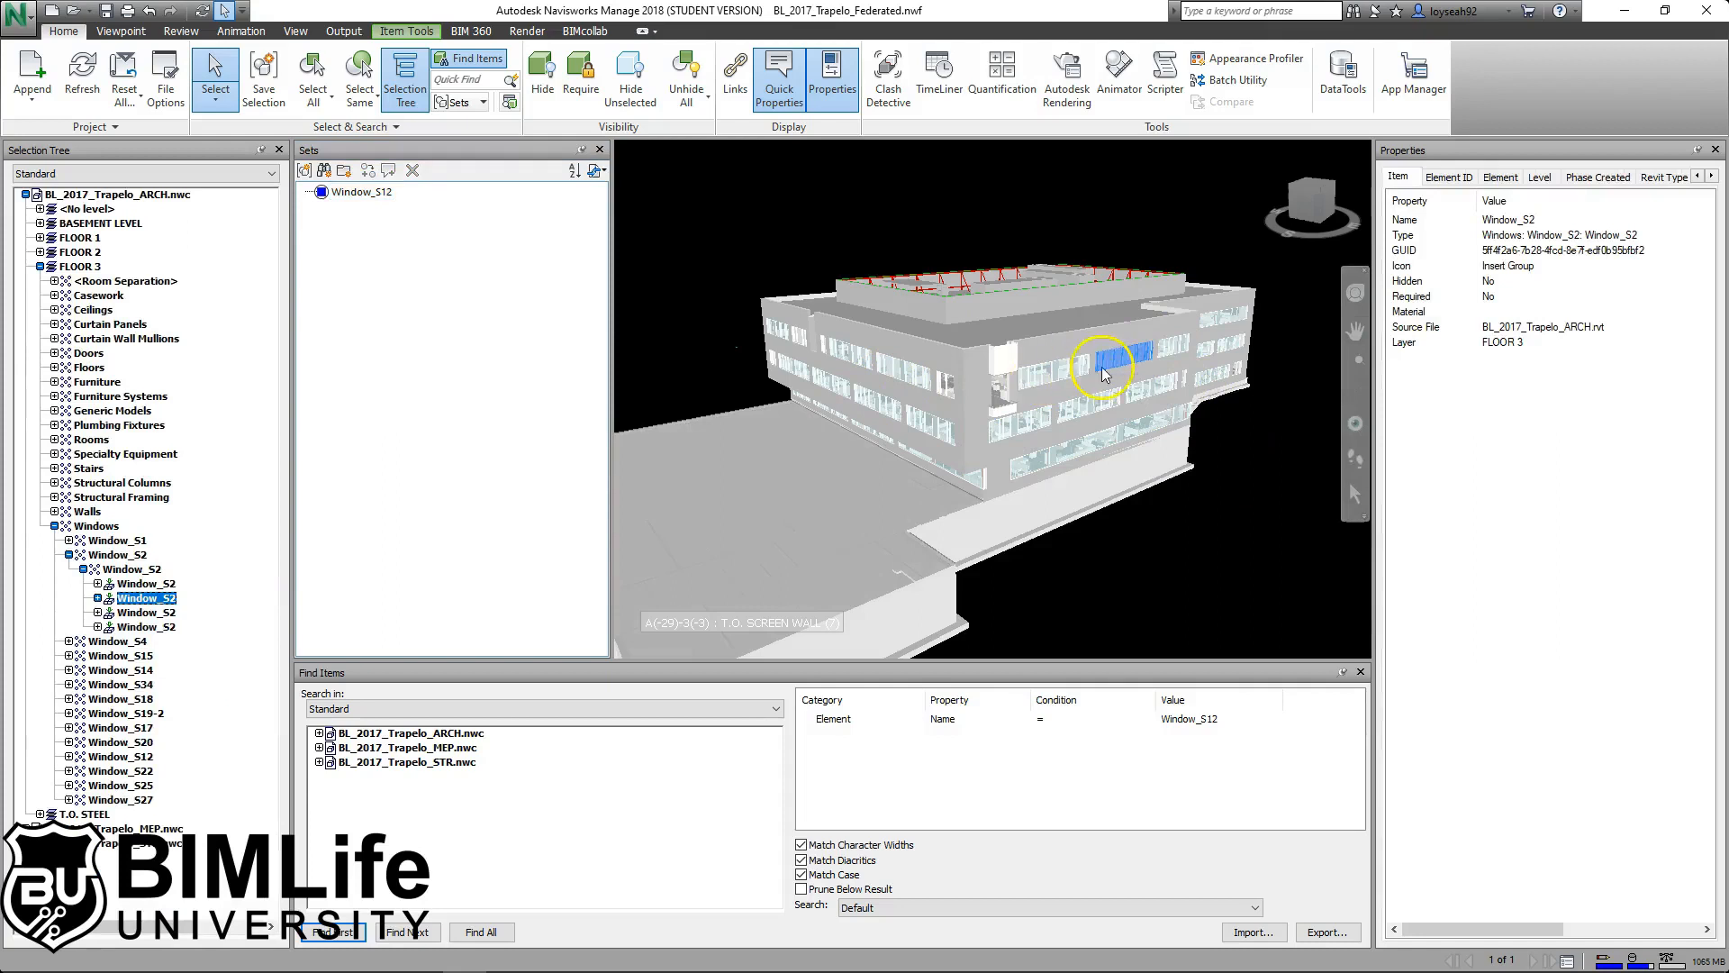
click(1093, 403)
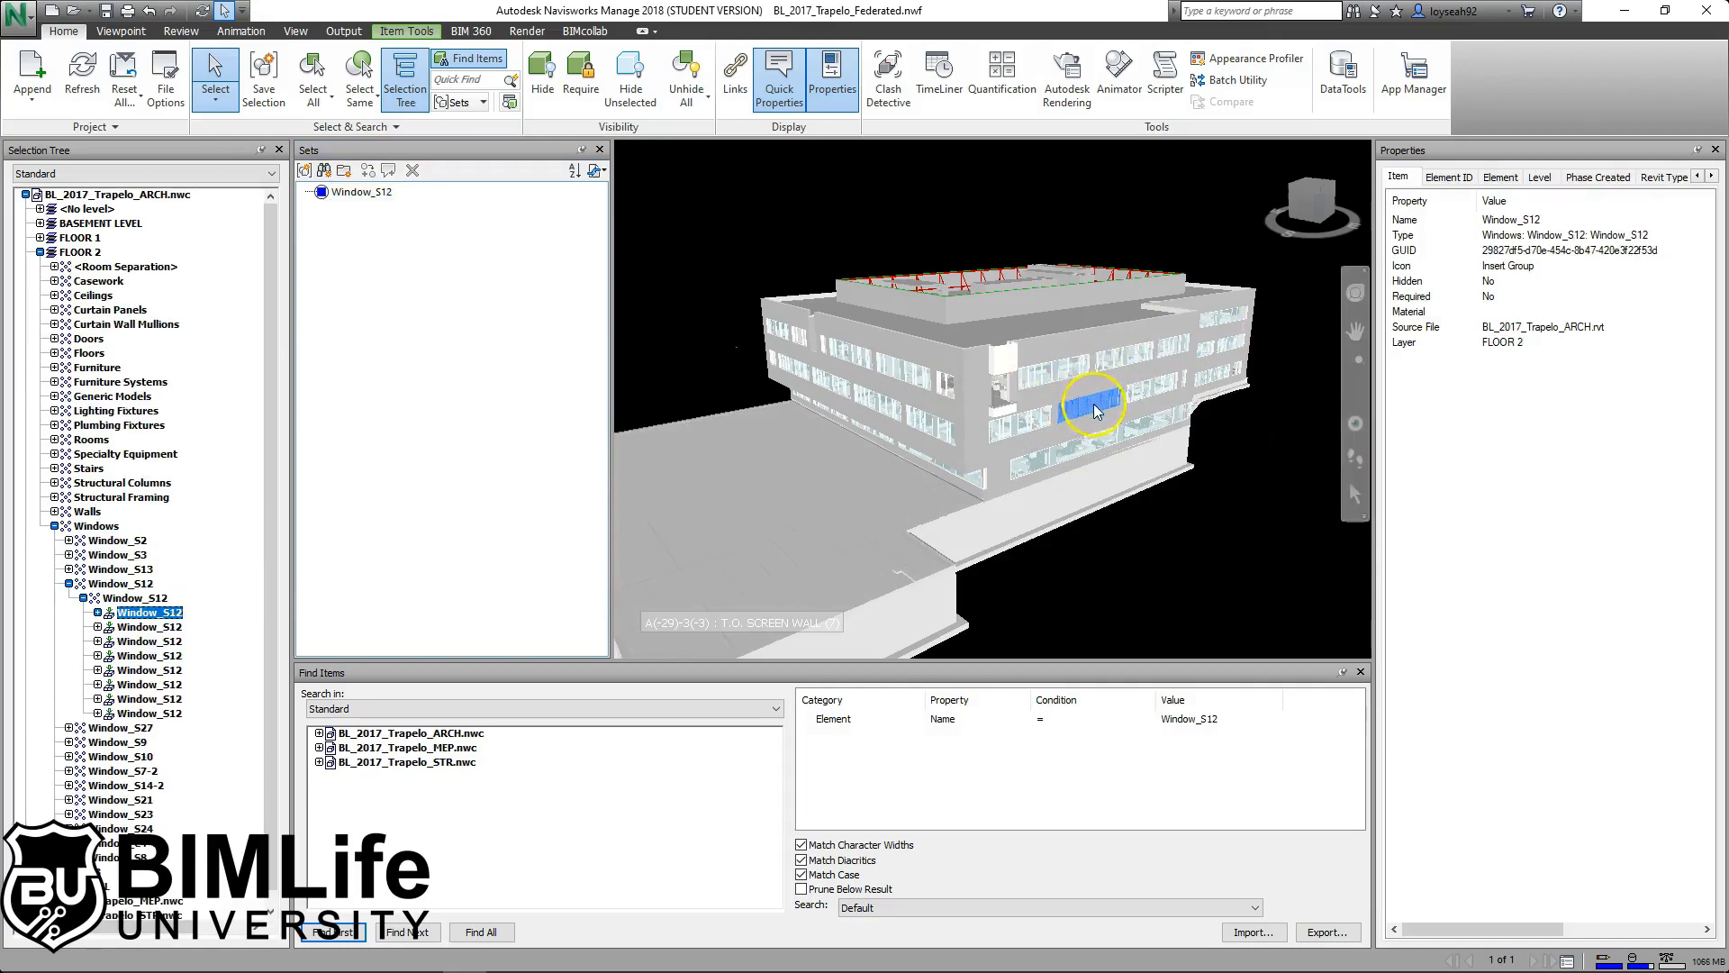
click(1119, 362)
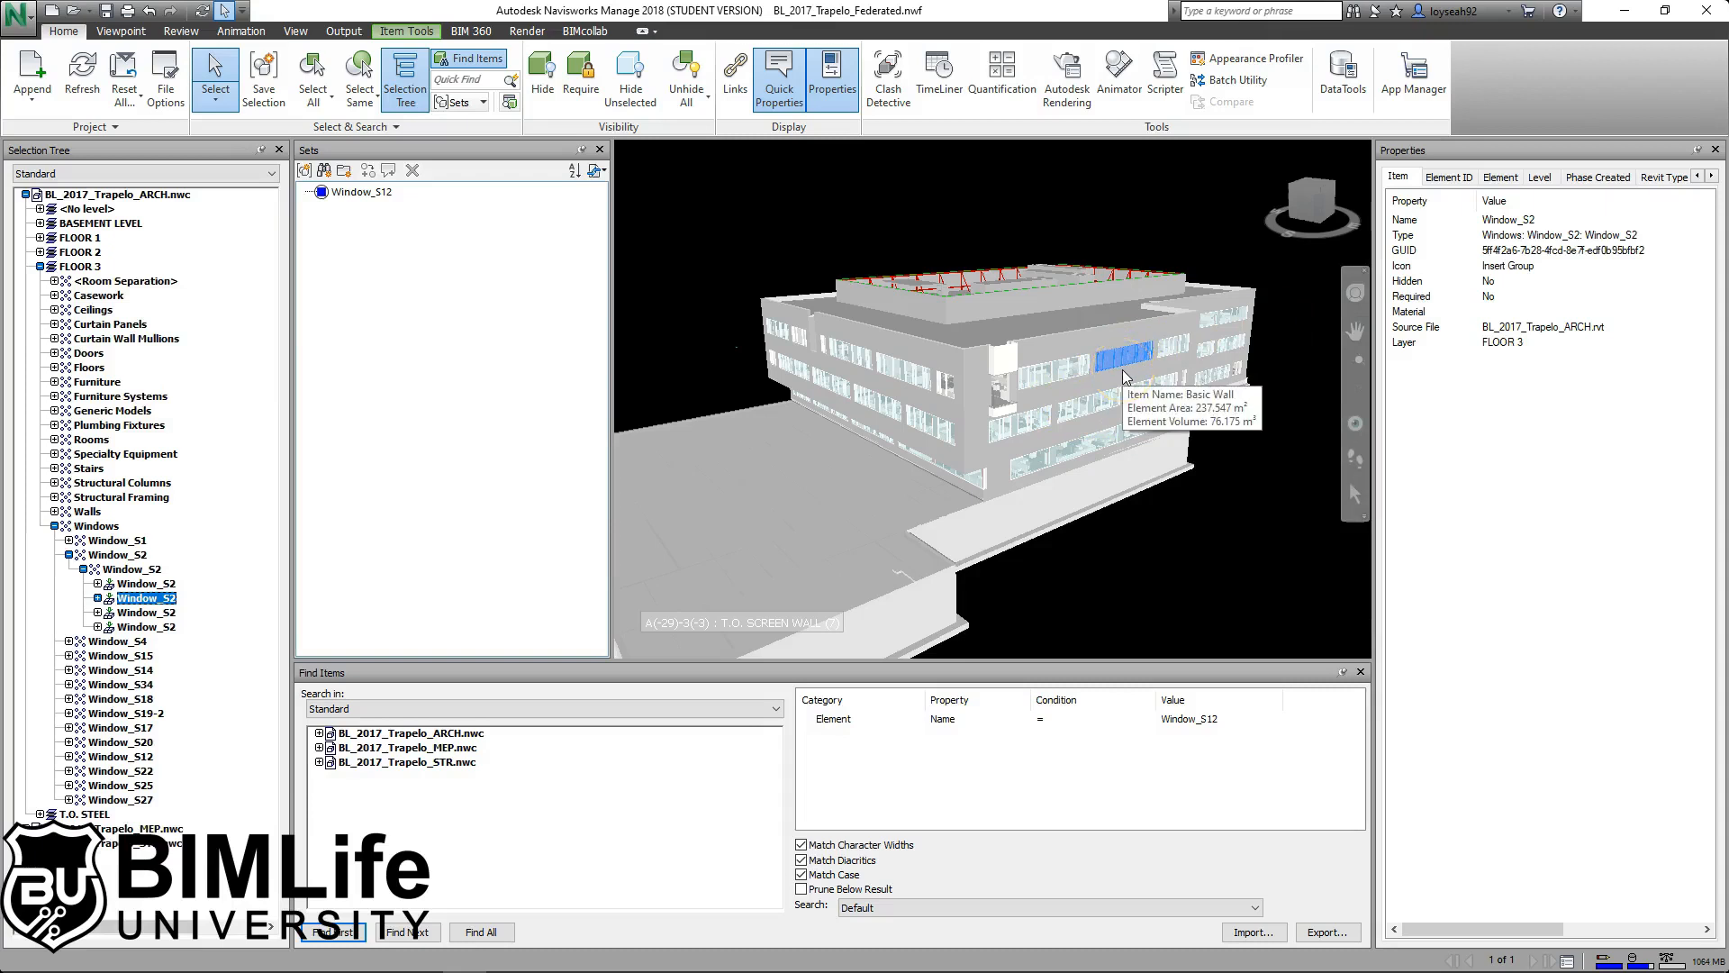
Add a second search condition with Element category, Name property equals Window_S2.
click(833, 718)
click(860, 736)
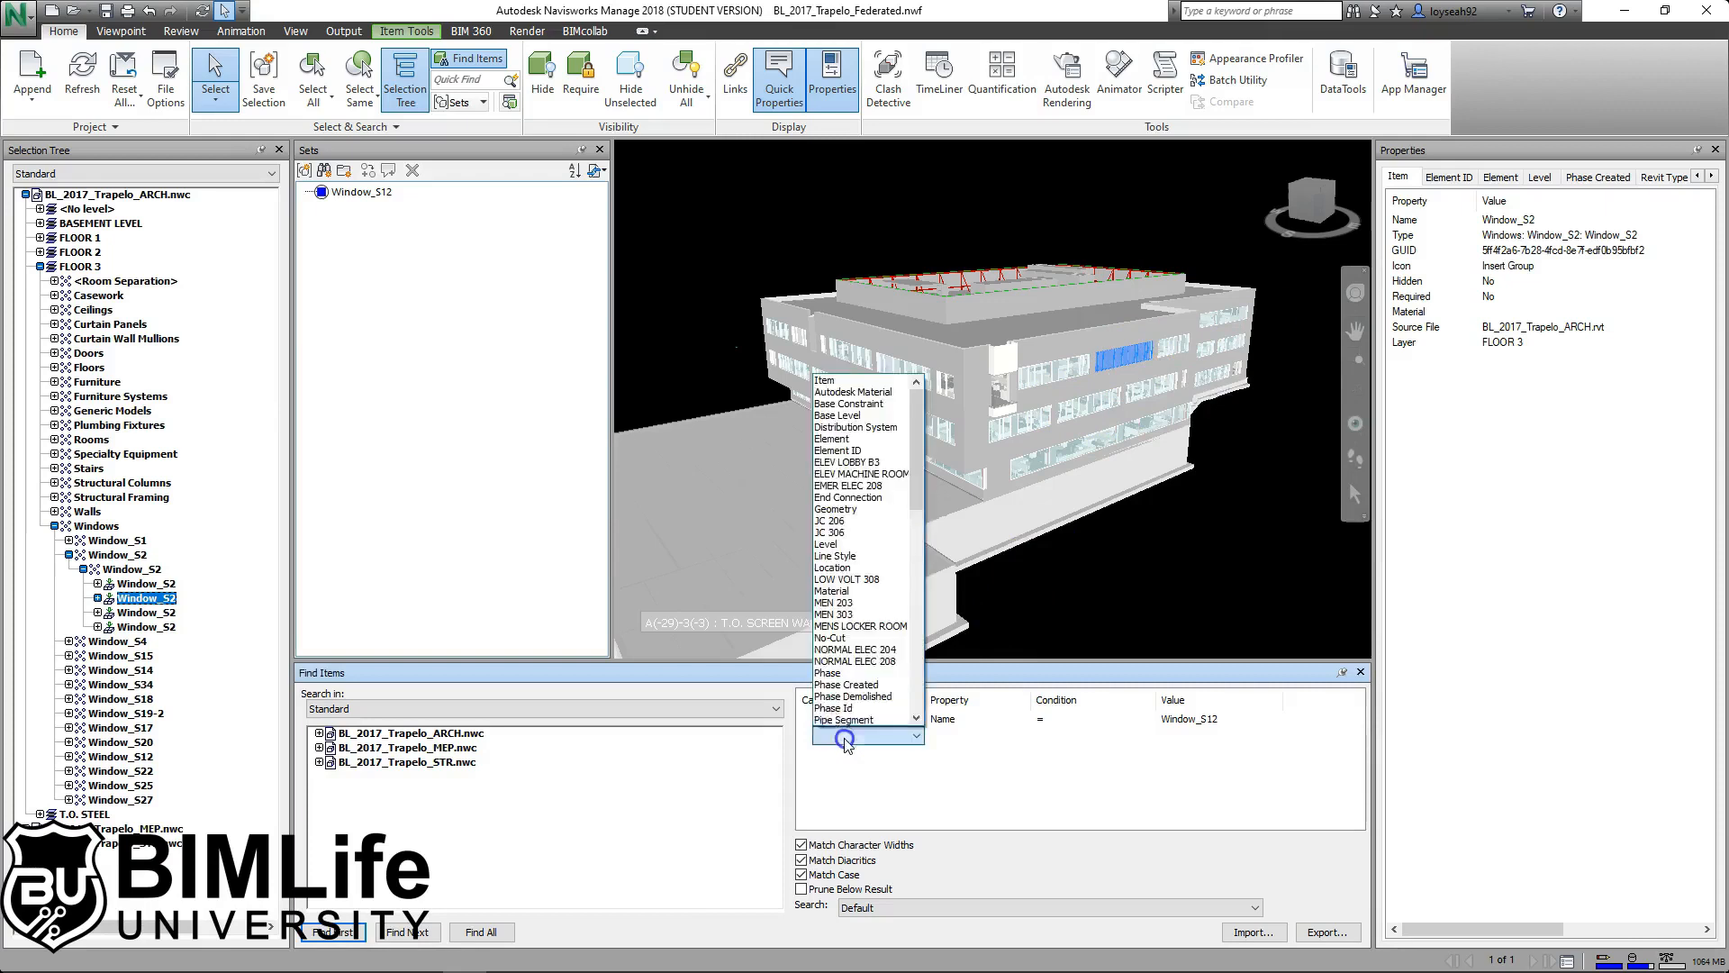
click(872, 438)
click(968, 734)
click(977, 736)
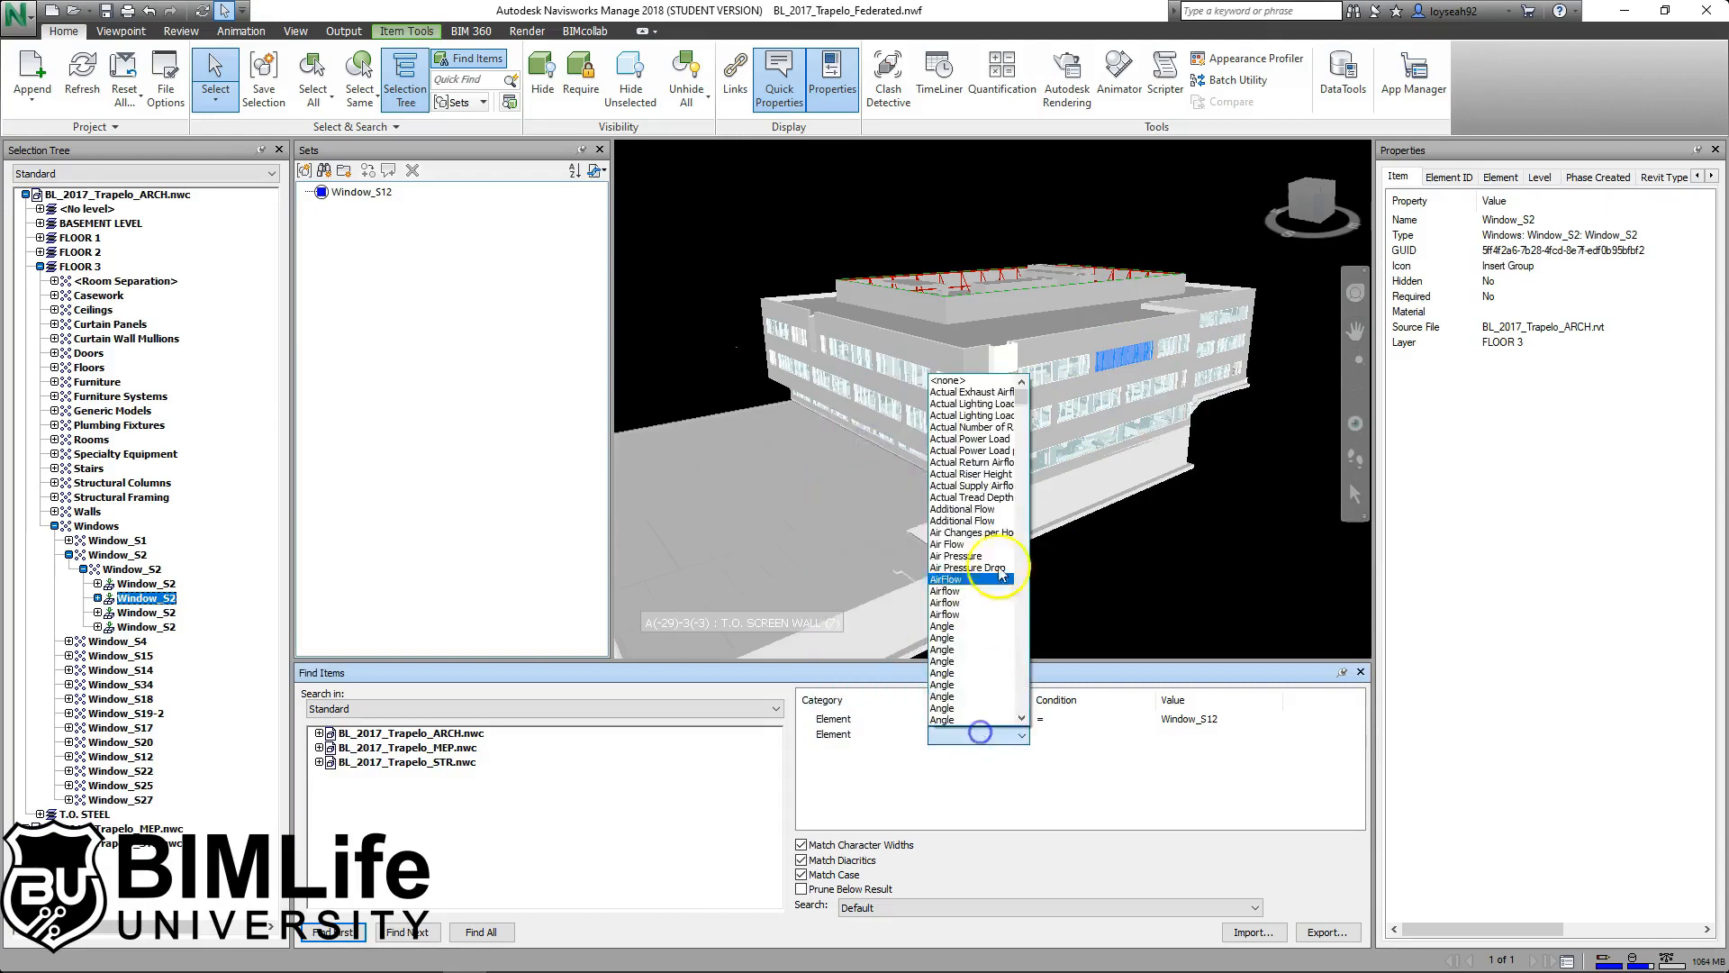
key(n)
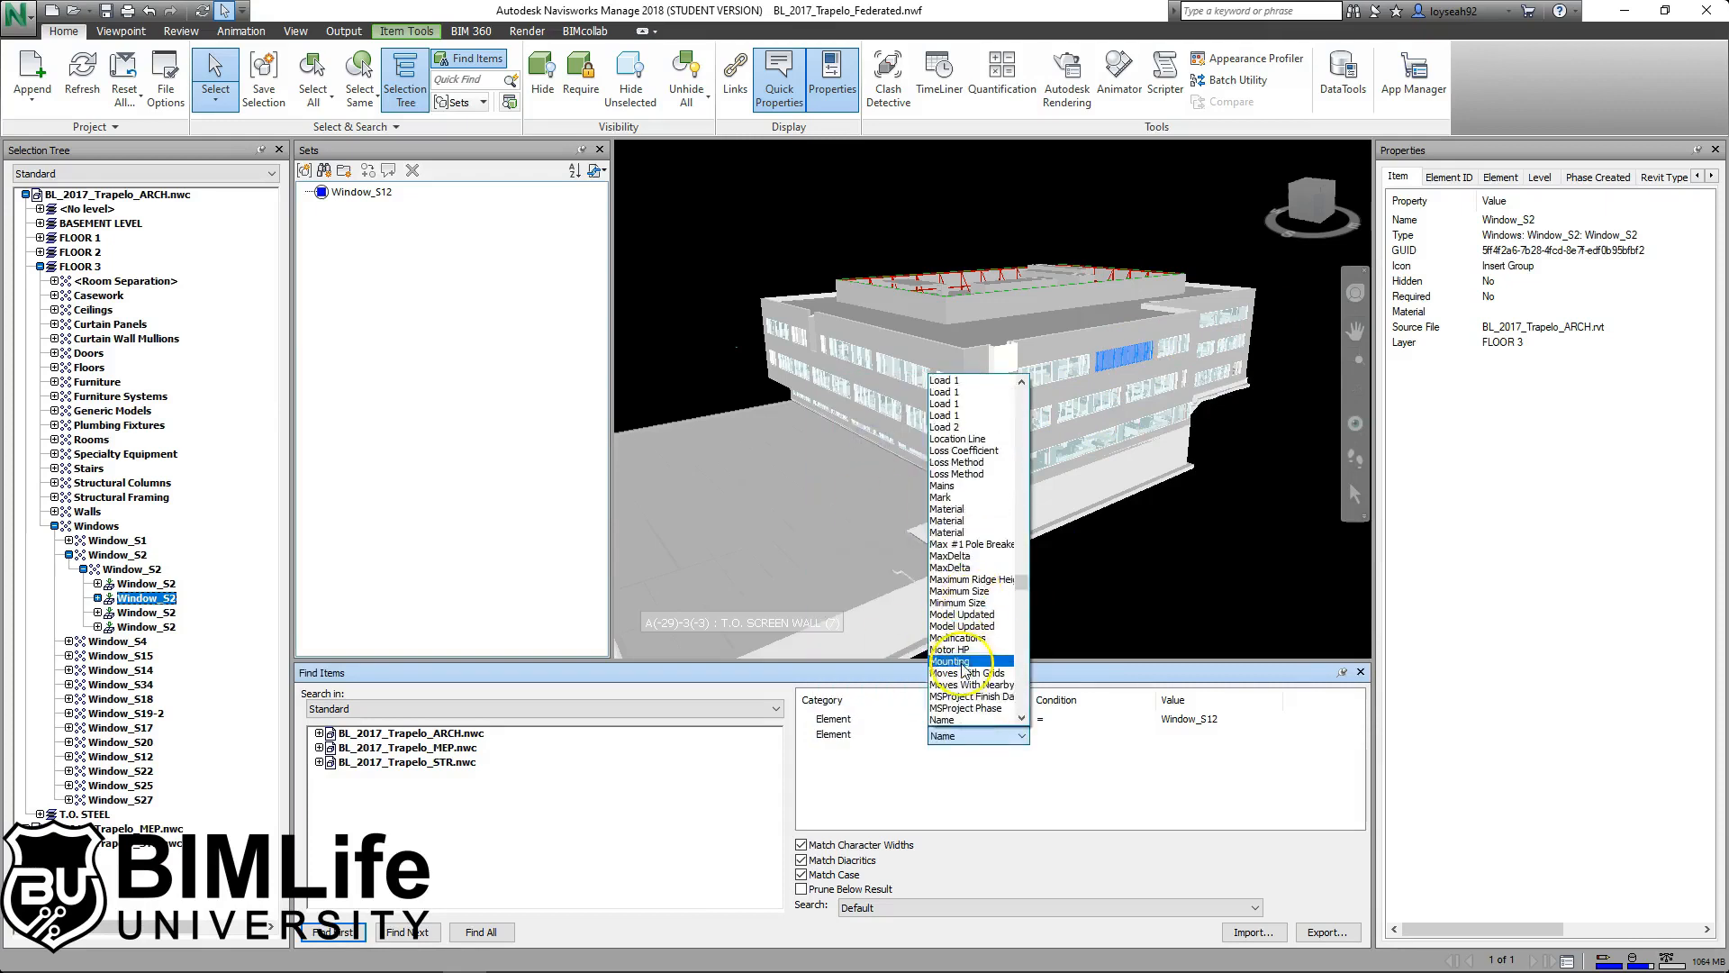
click(966, 721)
click(1113, 738)
click(1116, 738)
click(1109, 748)
click(1217, 737)
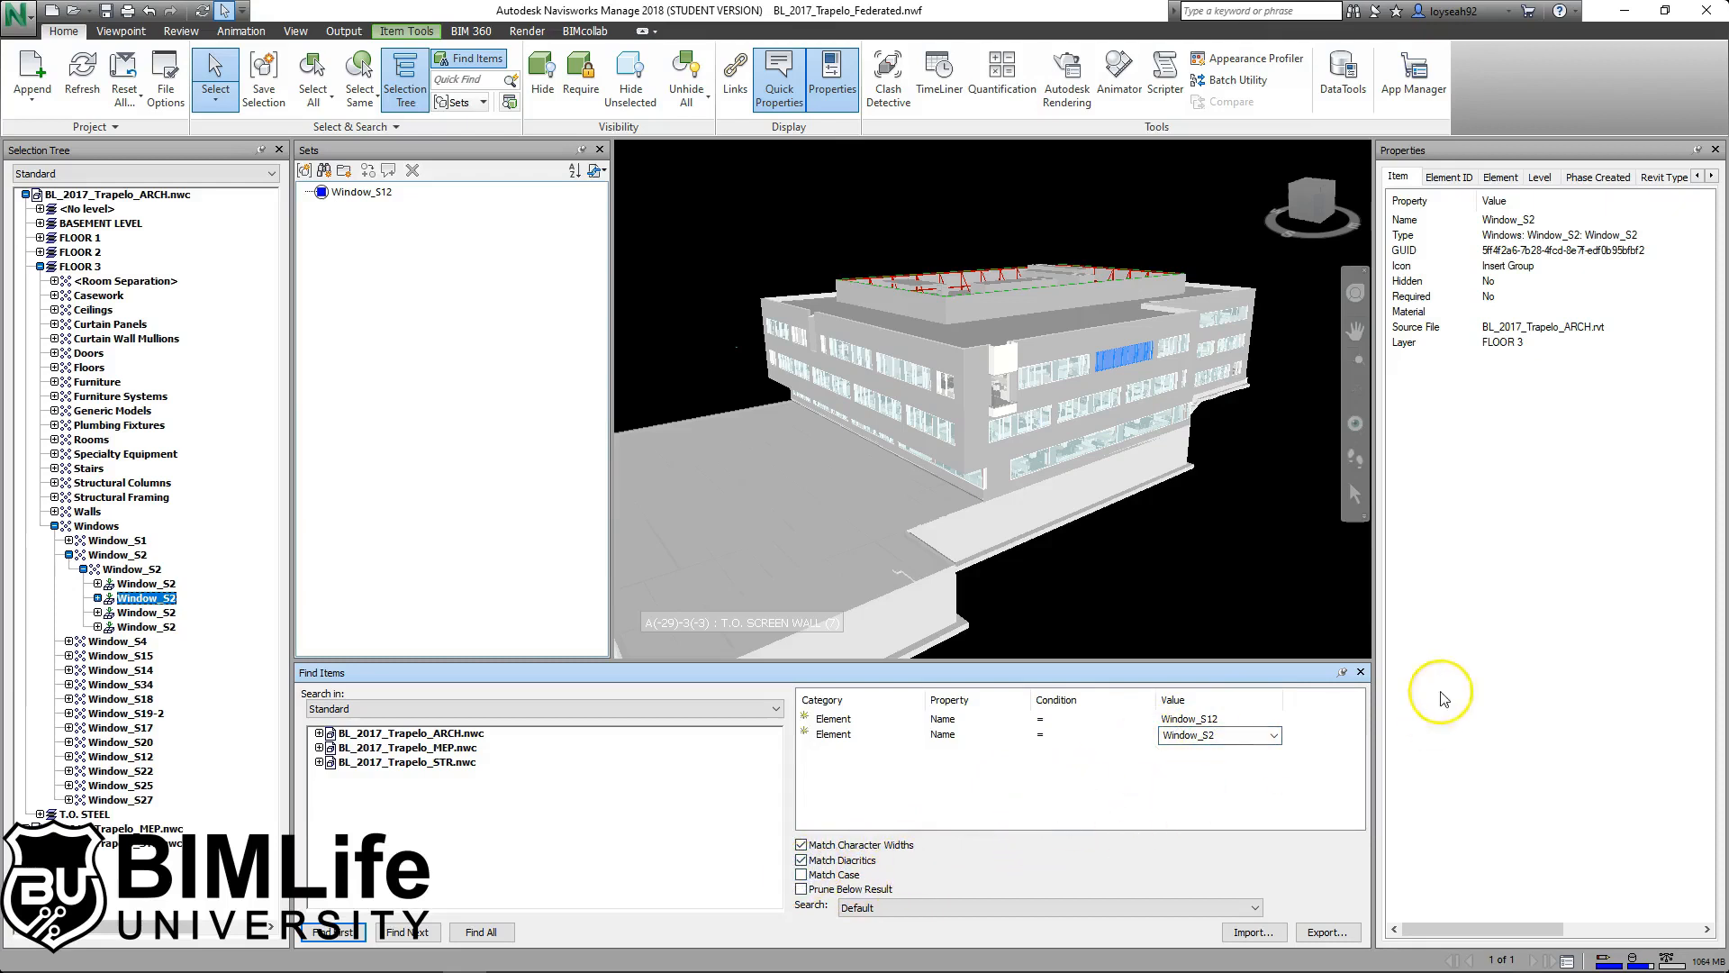
click(1235, 784)
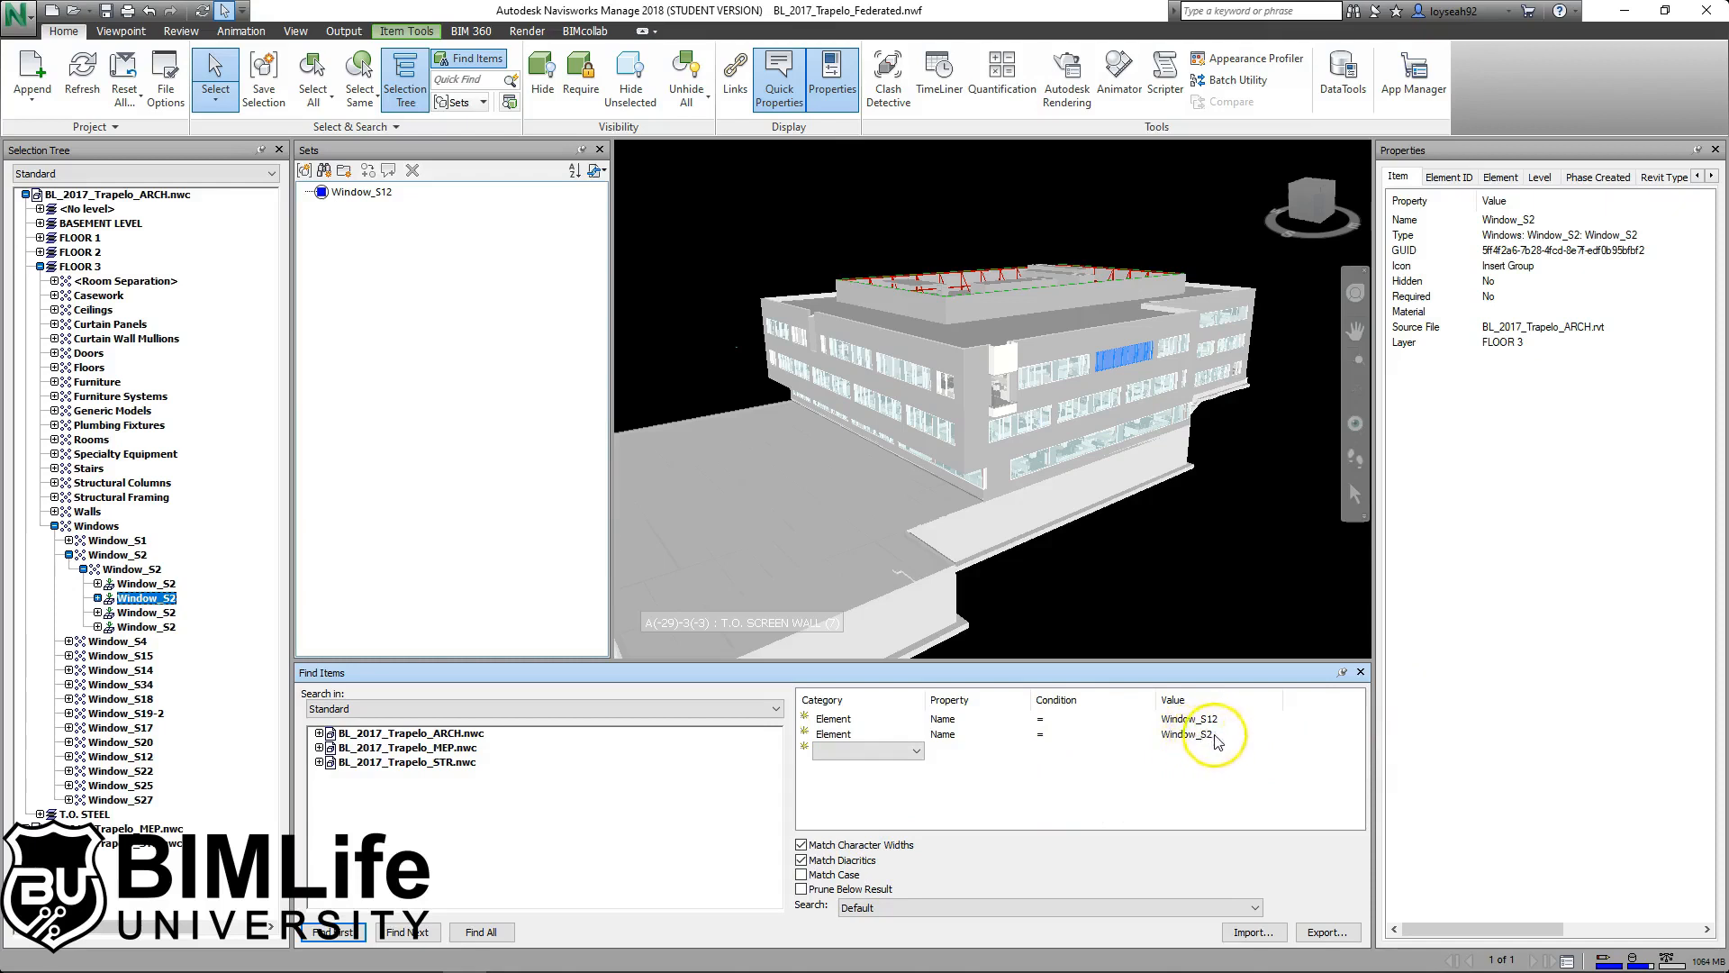
Try to copy the Name value of the selected FLOOR 3 window, dismiss the error dialogs and clear the selection.
right_click(1518, 224)
click(1541, 230)
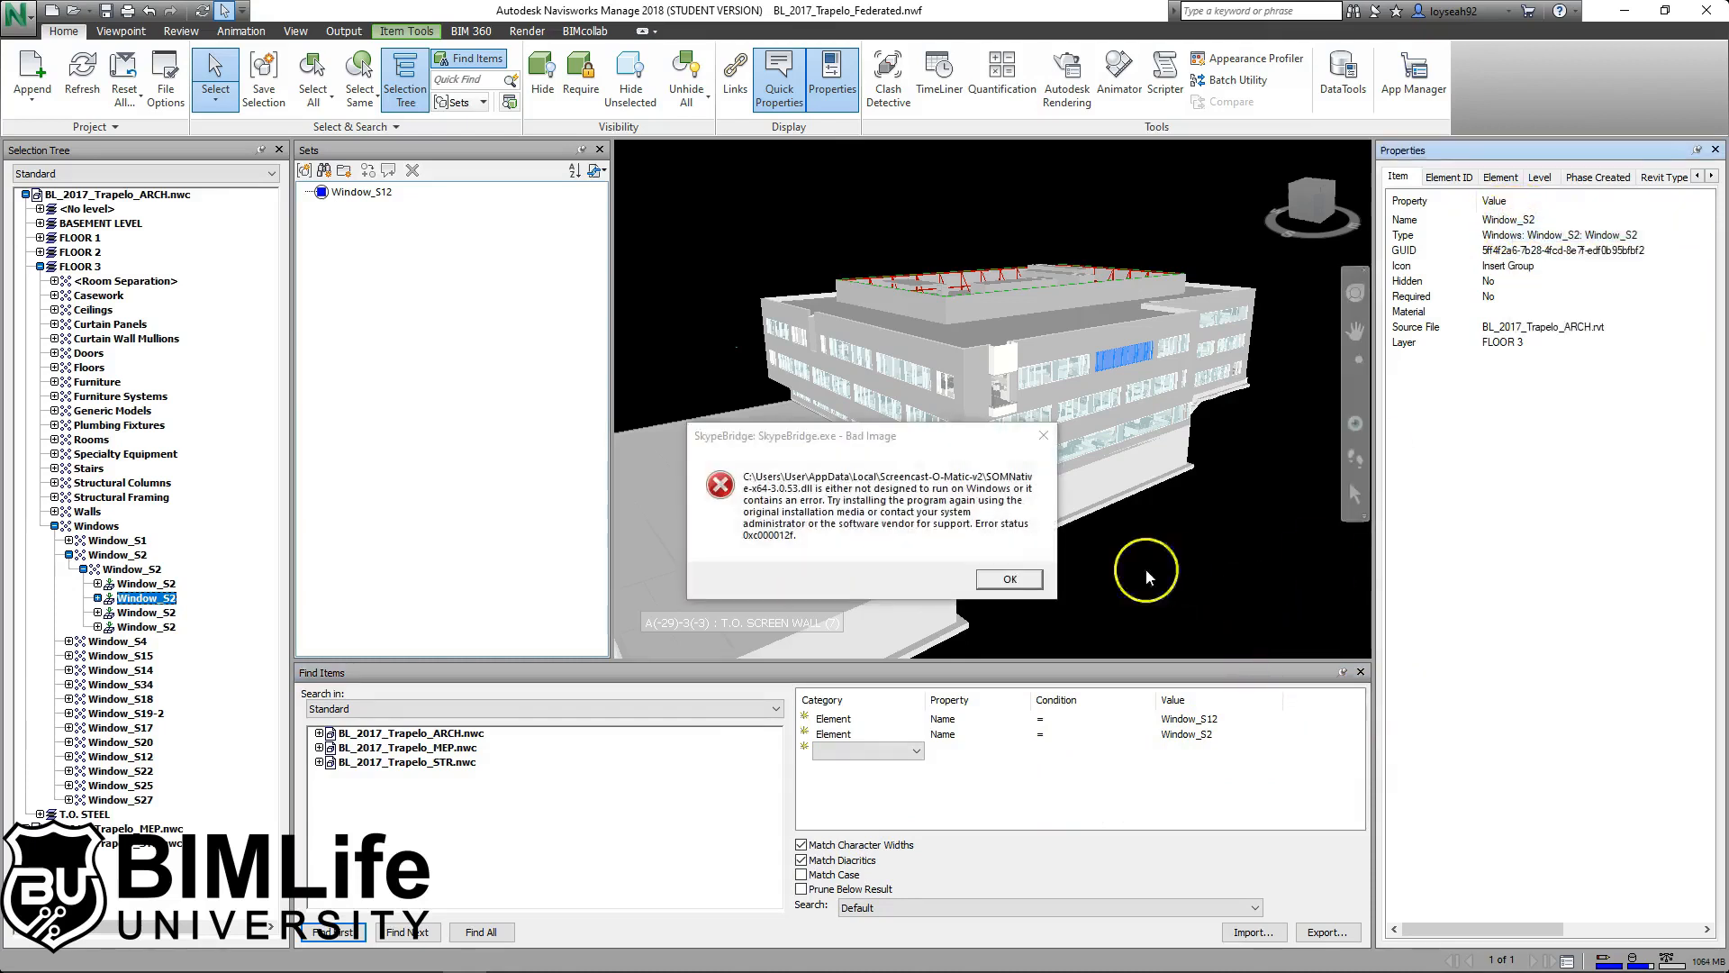
click(1013, 580)
click(1013, 581)
click(1039, 436)
click(1039, 437)
click(1038, 437)
click(1039, 437)
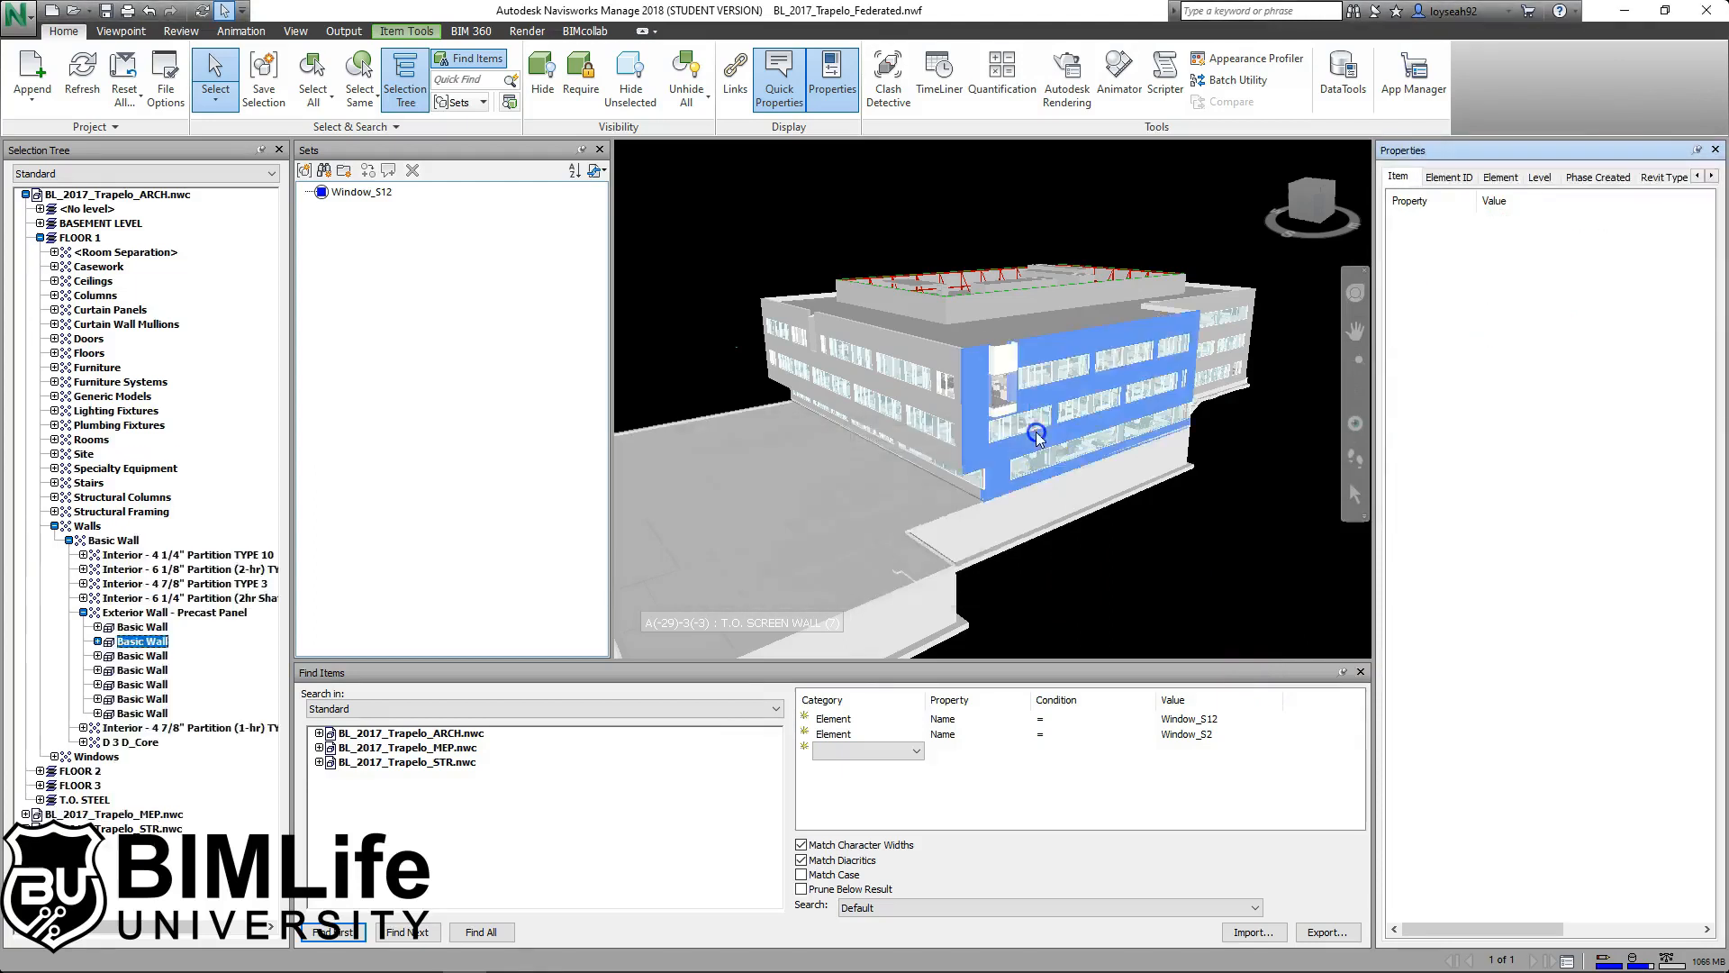
click(1207, 578)
scroll(1186, 514, down, 1)
scroll(1186, 514, up, 1)
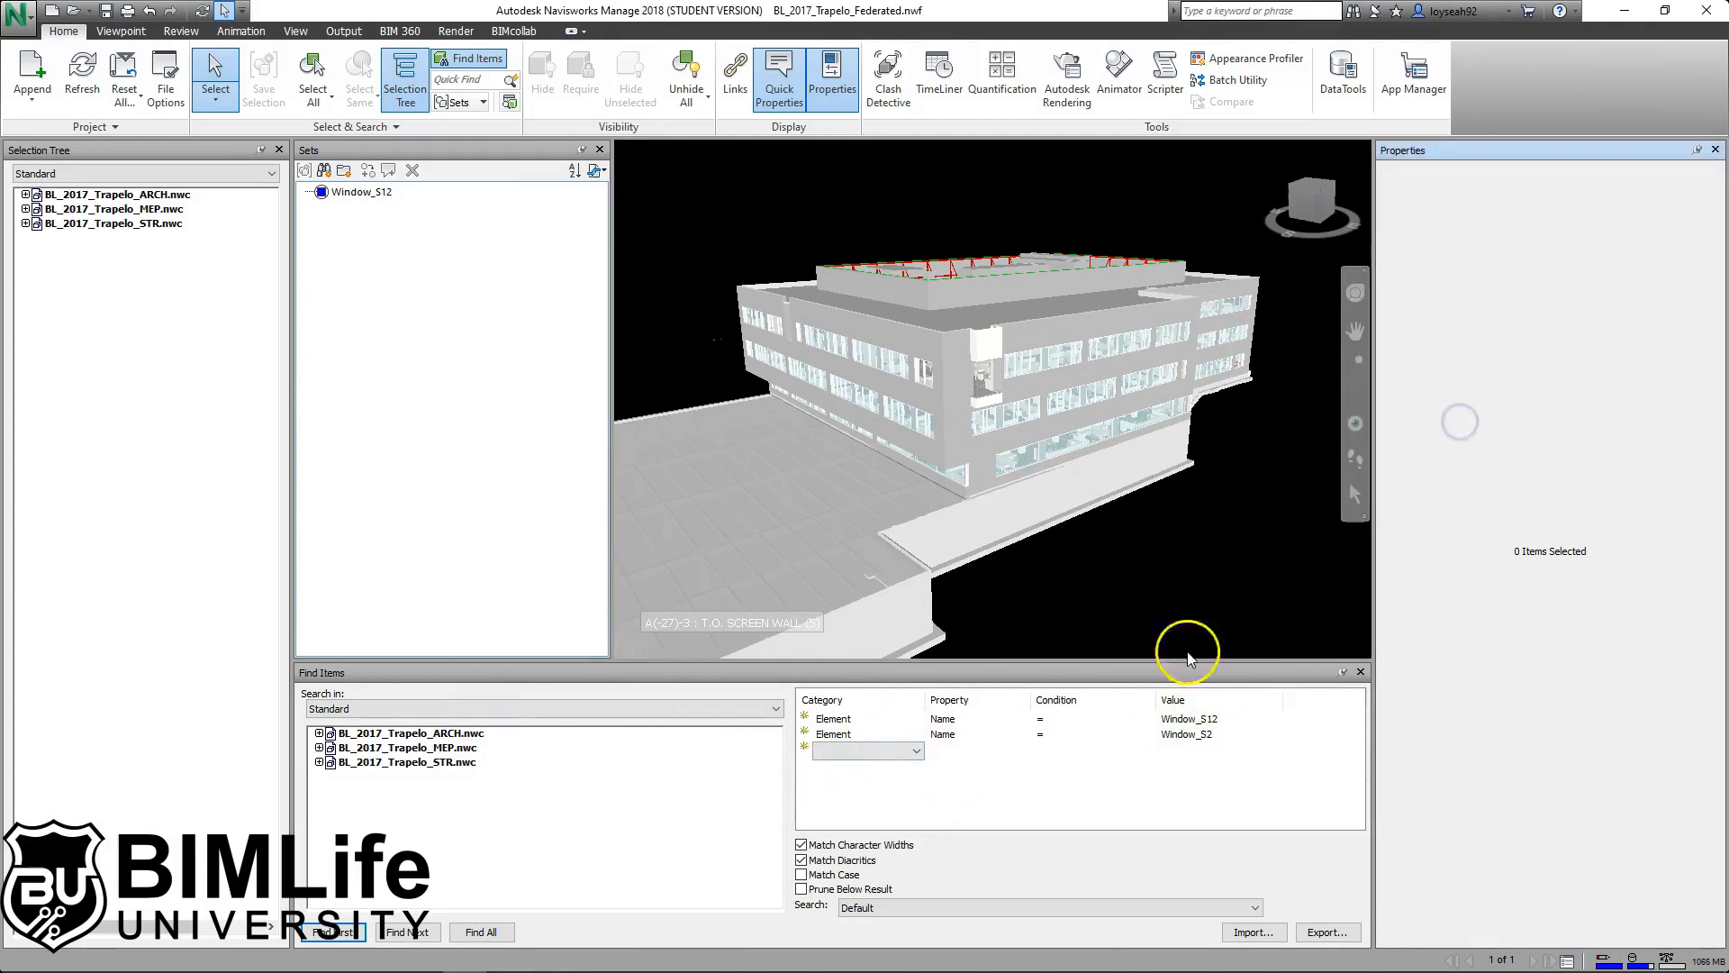
Reselect the FLOOR 3 Window_S2, copy its Name value, dismiss the error dialogs and deselect everything.
click(1115, 344)
right_click(1513, 220)
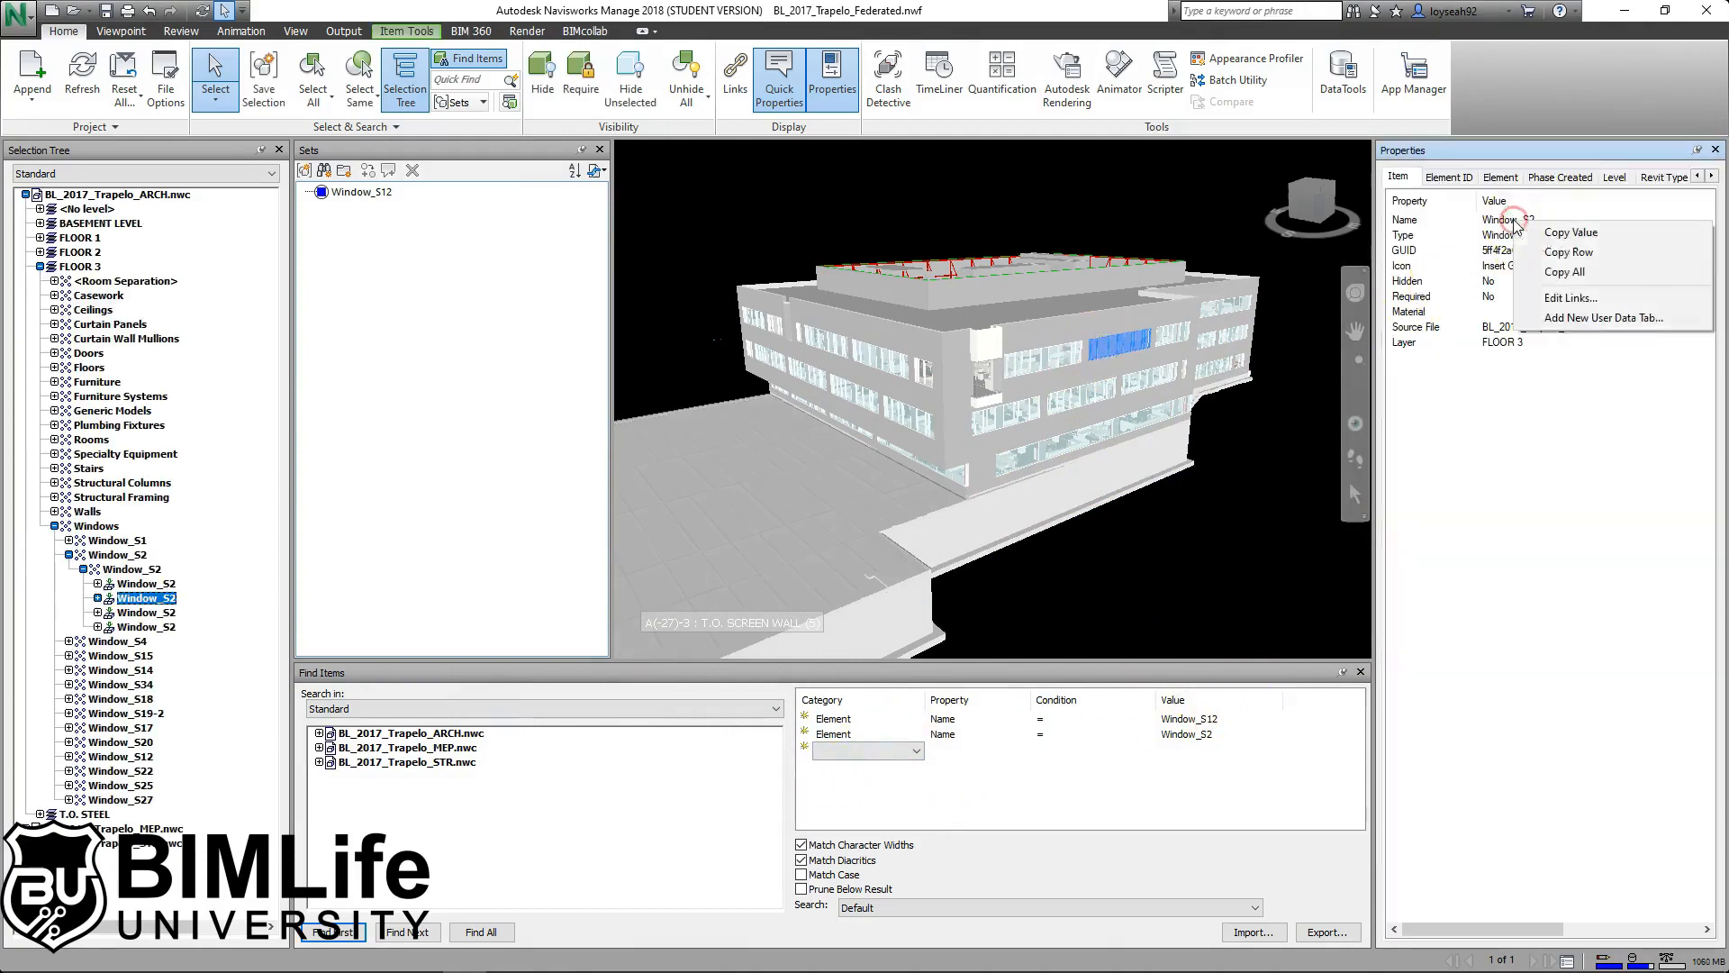
click(1571, 235)
click(1038, 439)
click(1038, 437)
click(1042, 434)
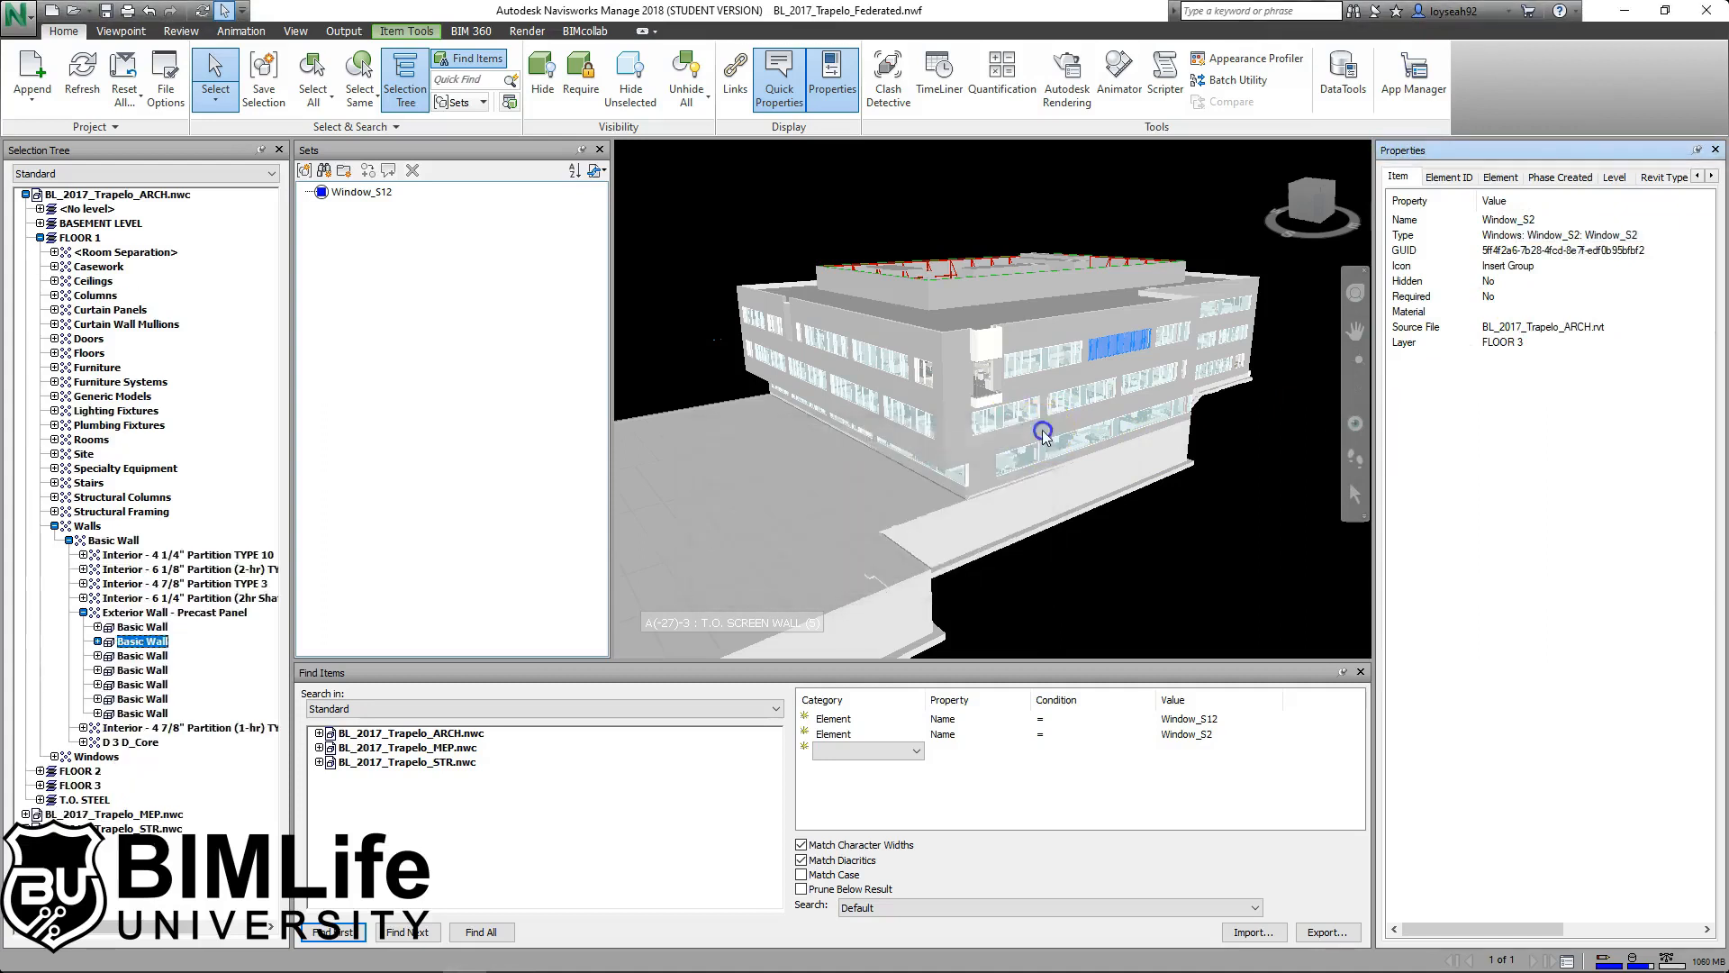
click(1185, 556)
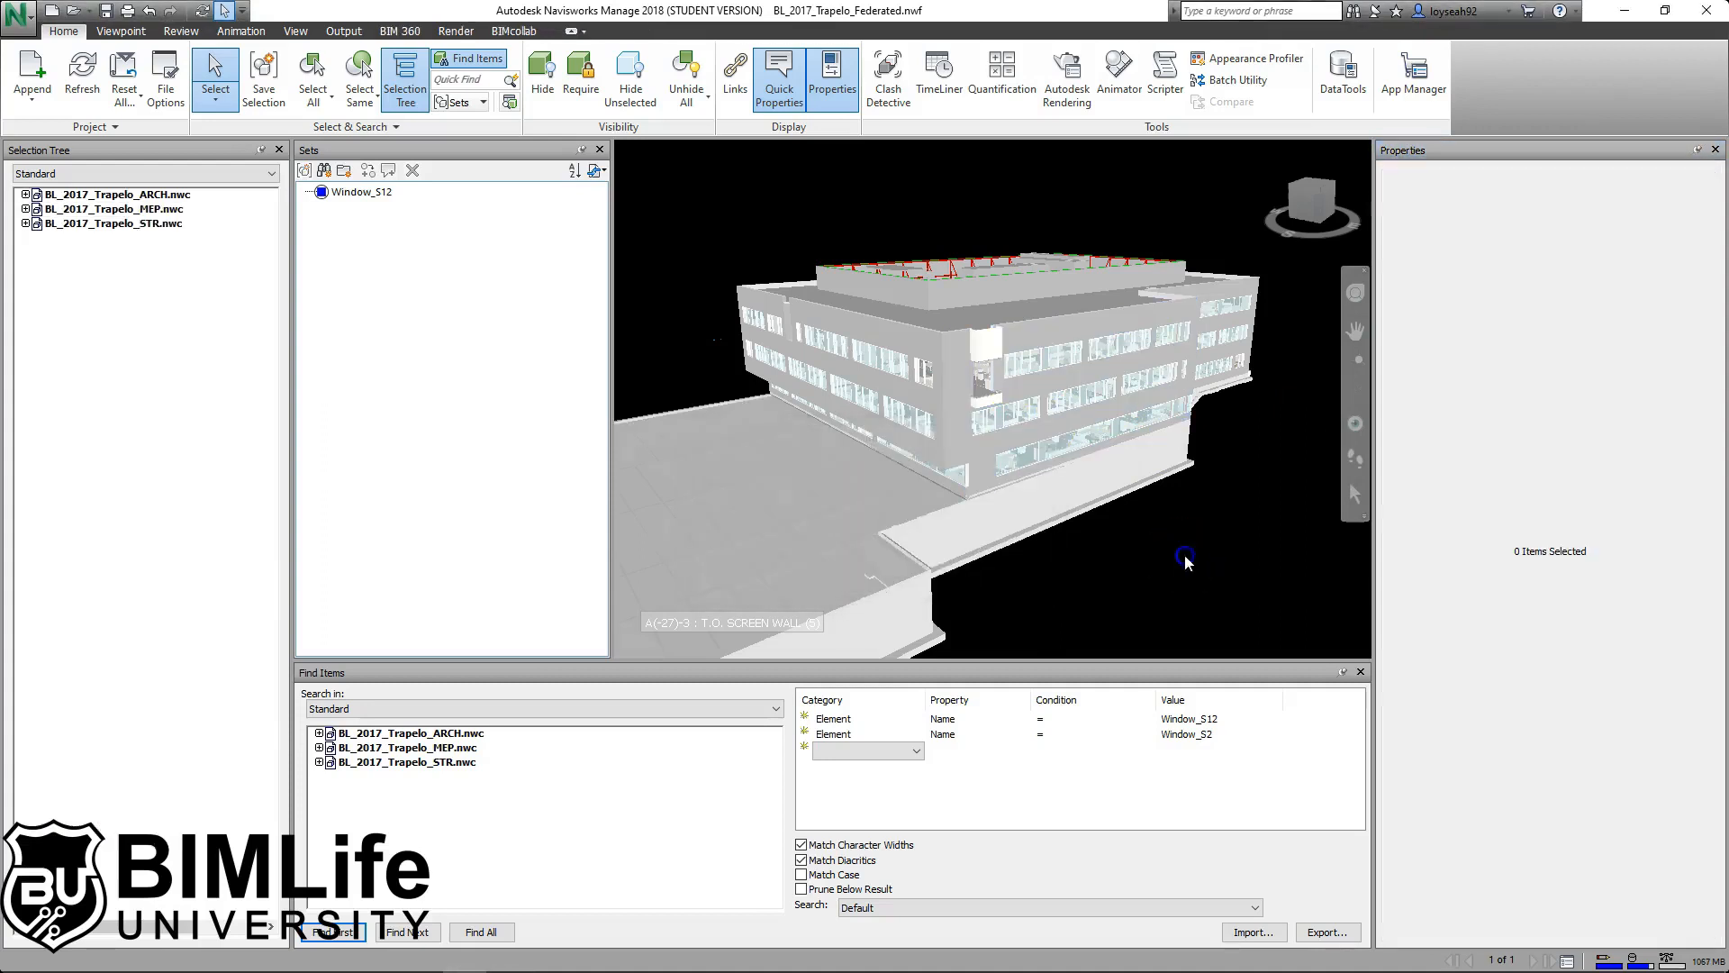
Enter Window_S2 as the second condition's value and search for all items that match both conditions.
right_click(1210, 737)
click(1210, 734)
right_click(1213, 735)
click(1188, 734)
click(1197, 734)
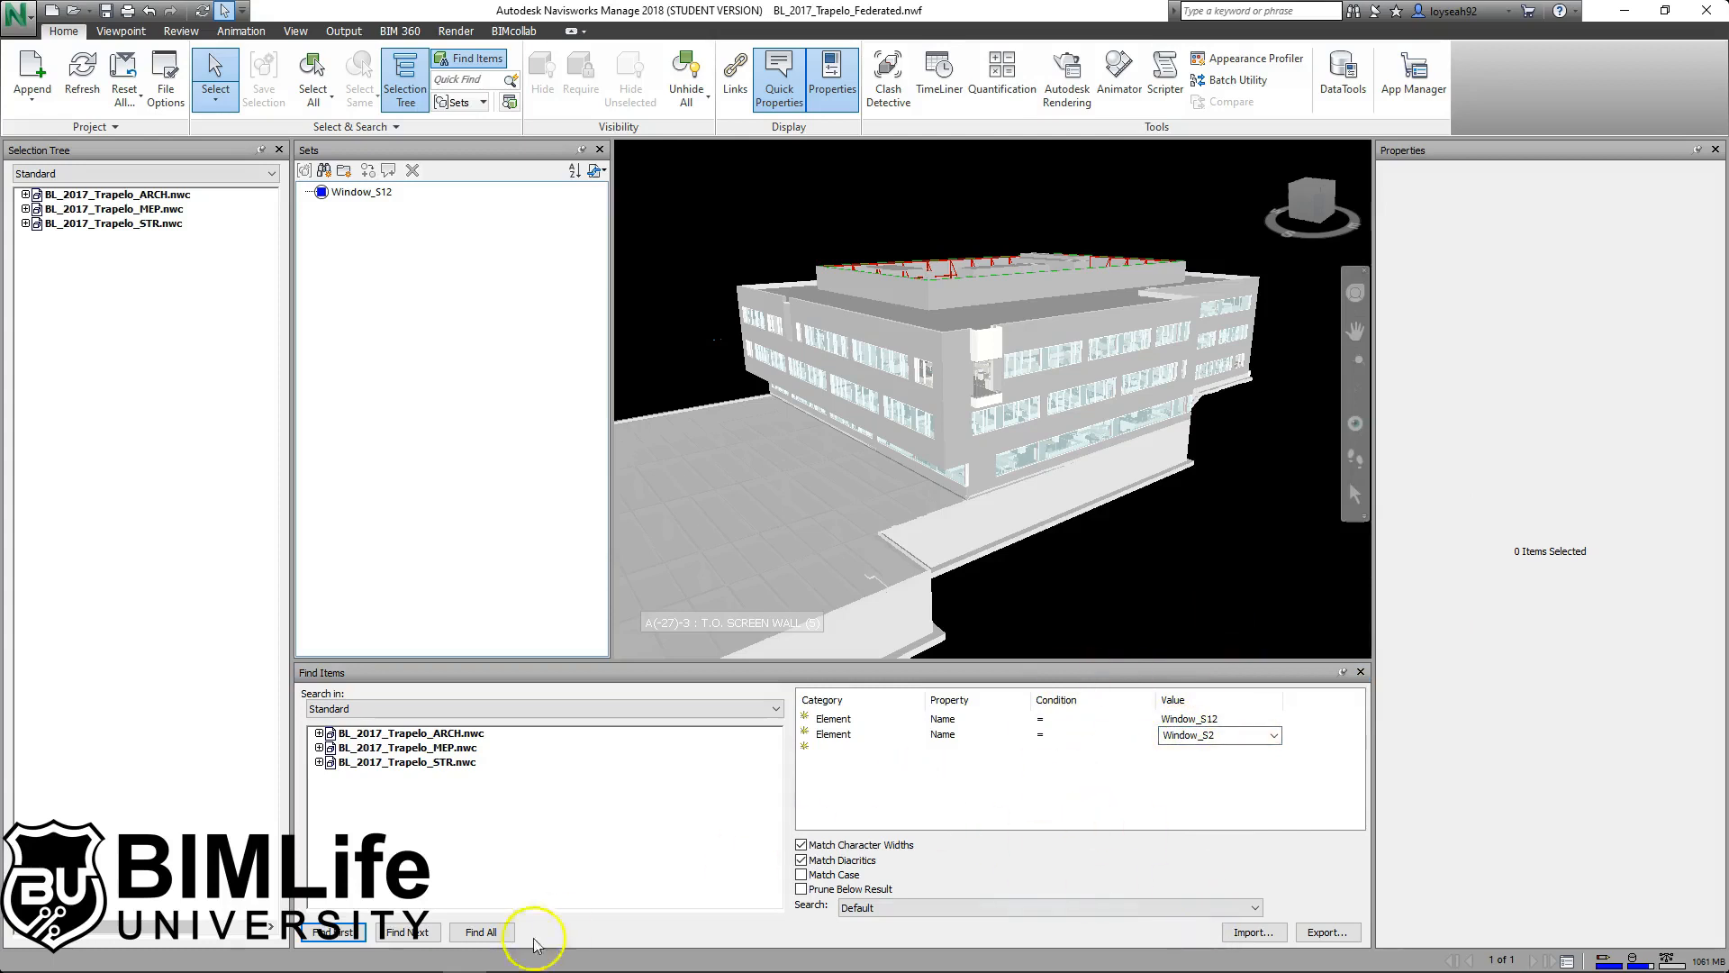
click(496, 933)
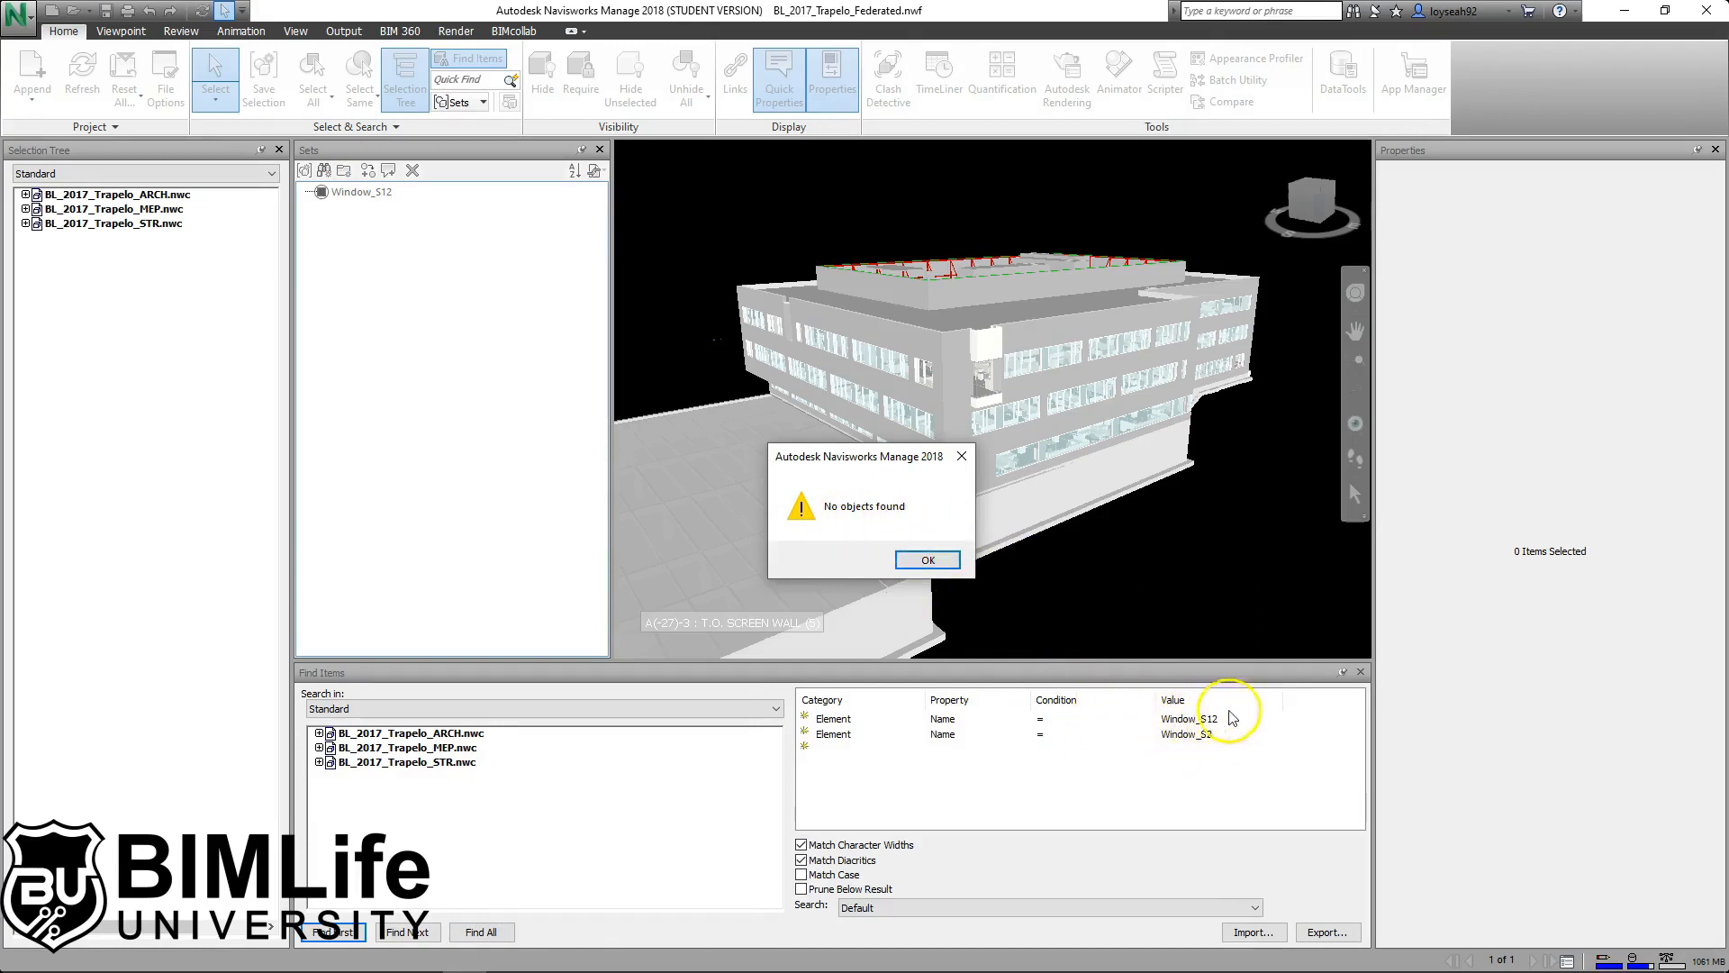
click(928, 559)
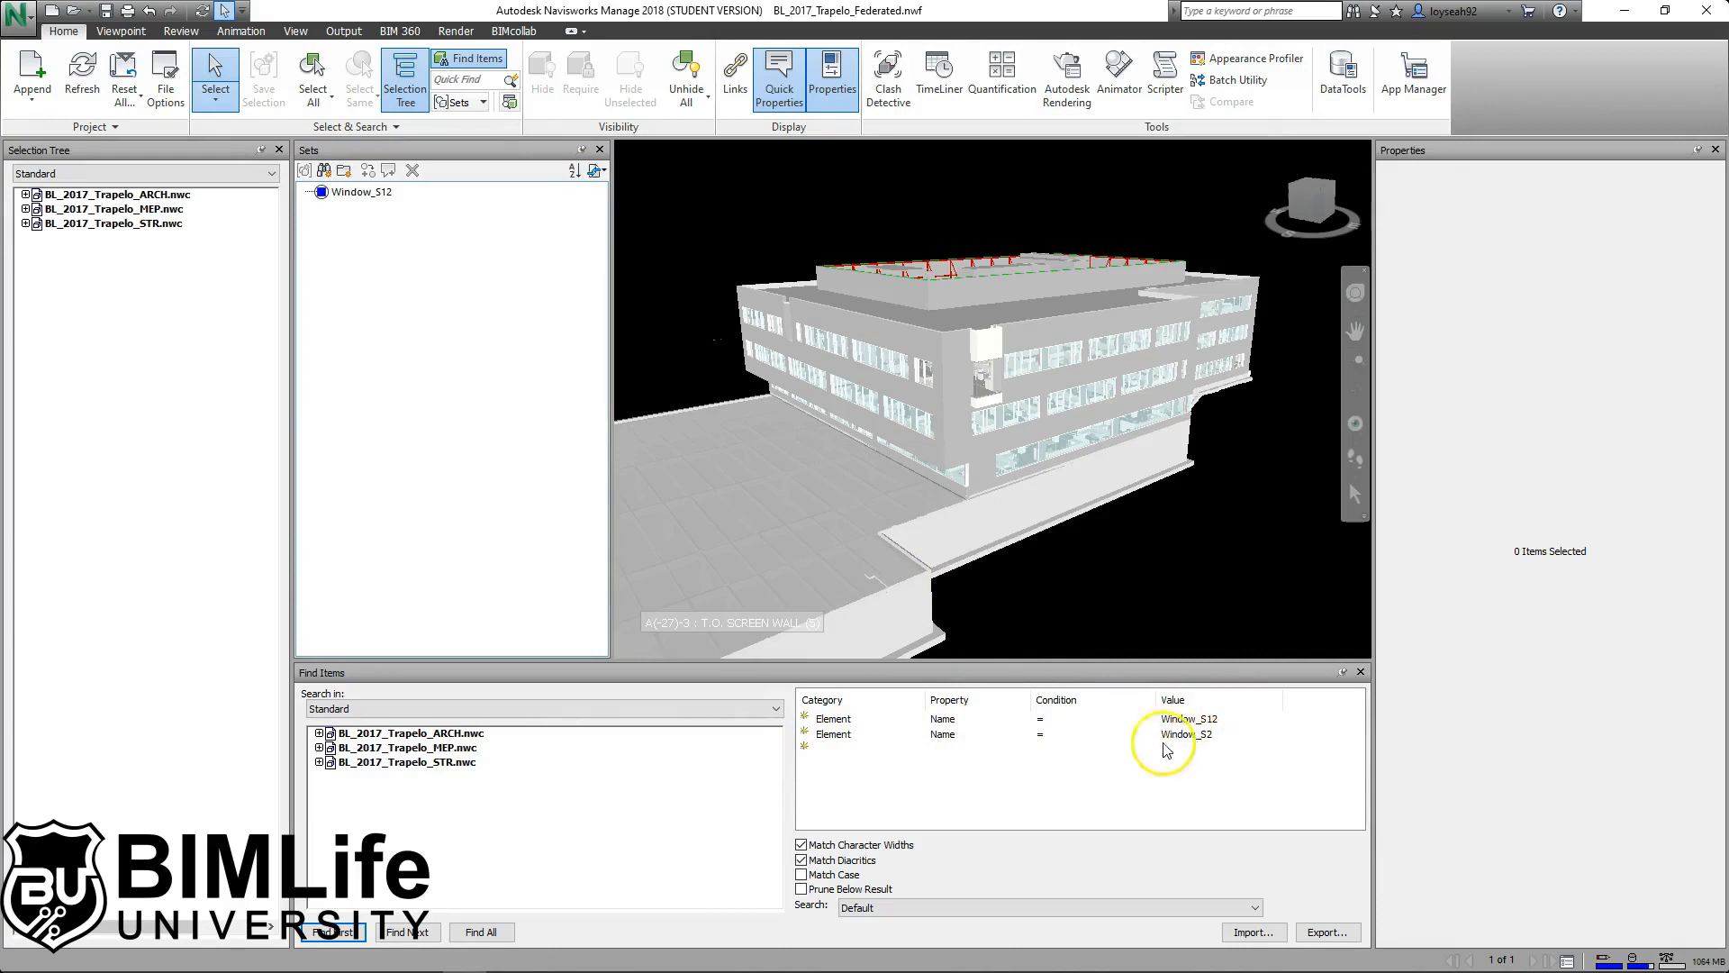
Turn the second search condition, Name equals Window_S2, into an Or condition.
right_click(955, 735)
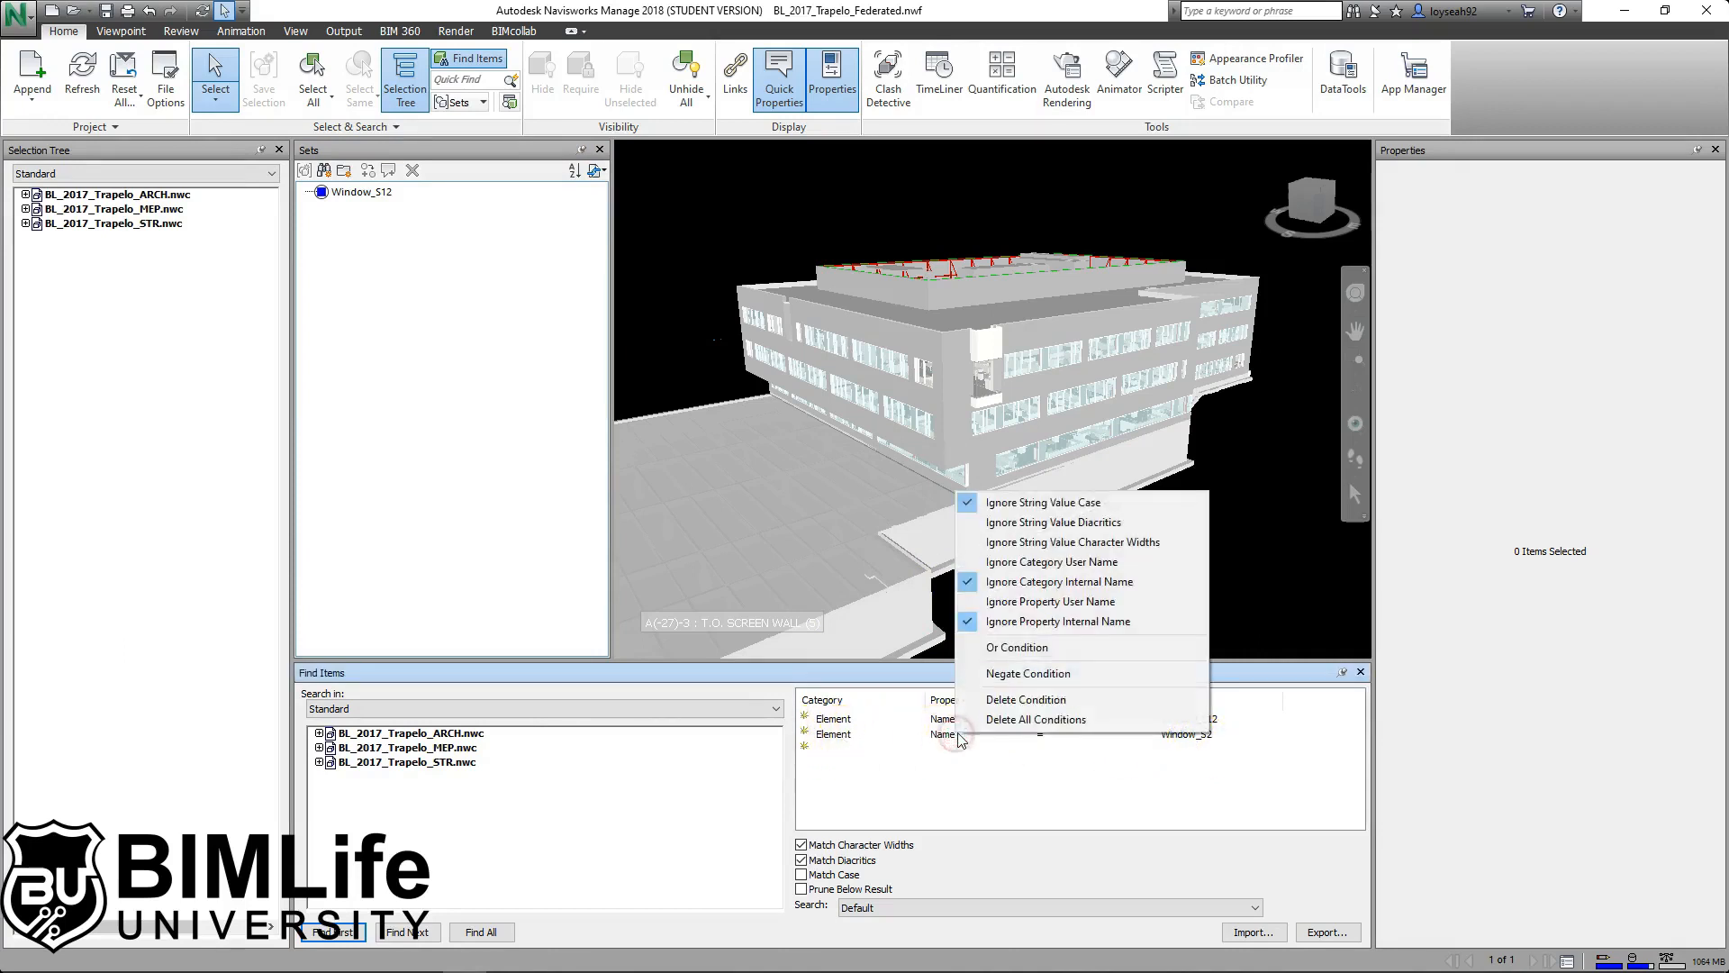
click(1065, 655)
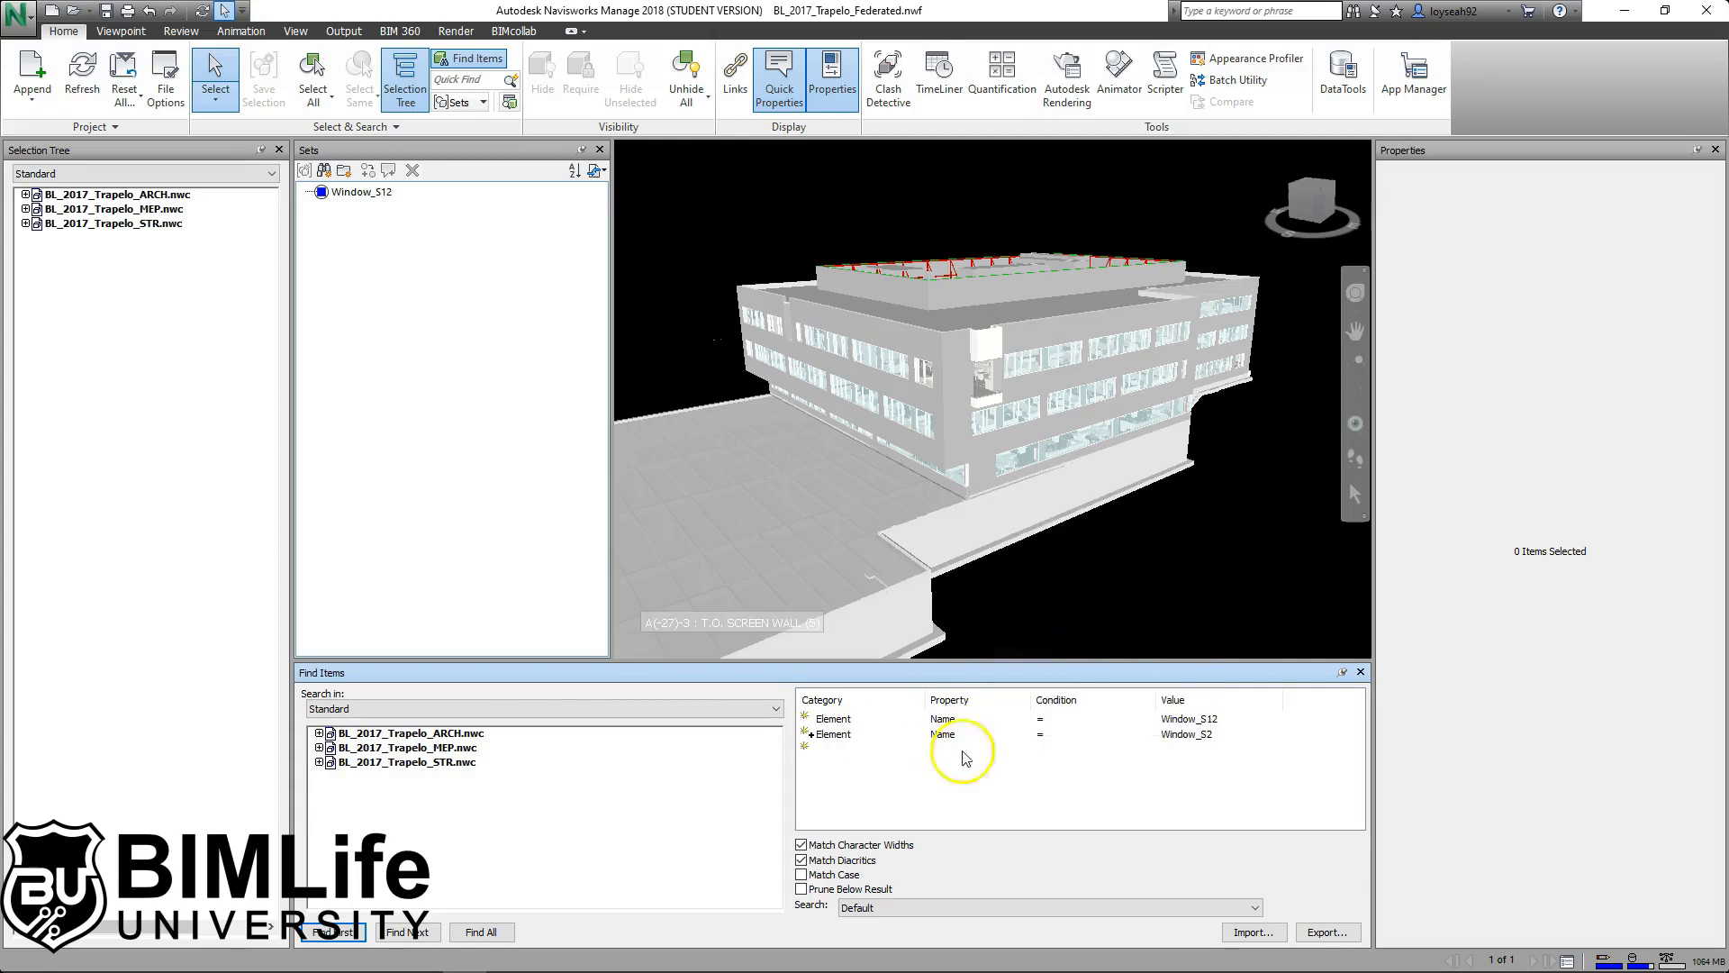
Search for all items matching either name condition, check the second condition's Or setting and clear the selection.
click(500, 934)
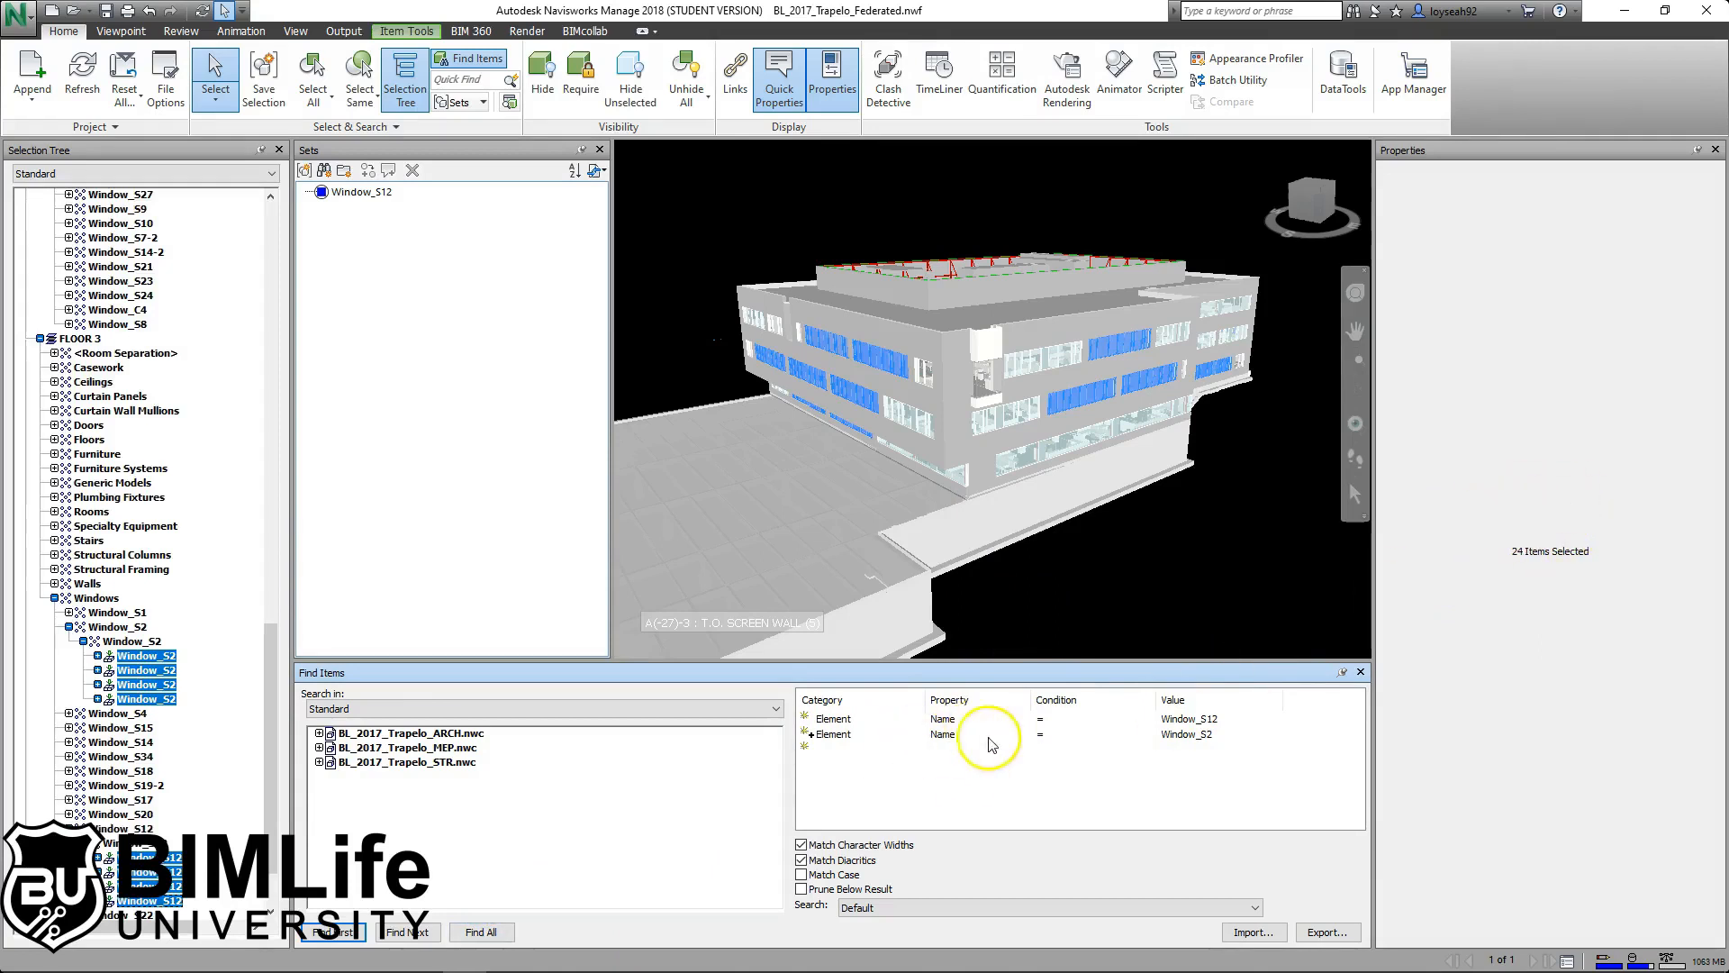
right_click(947, 736)
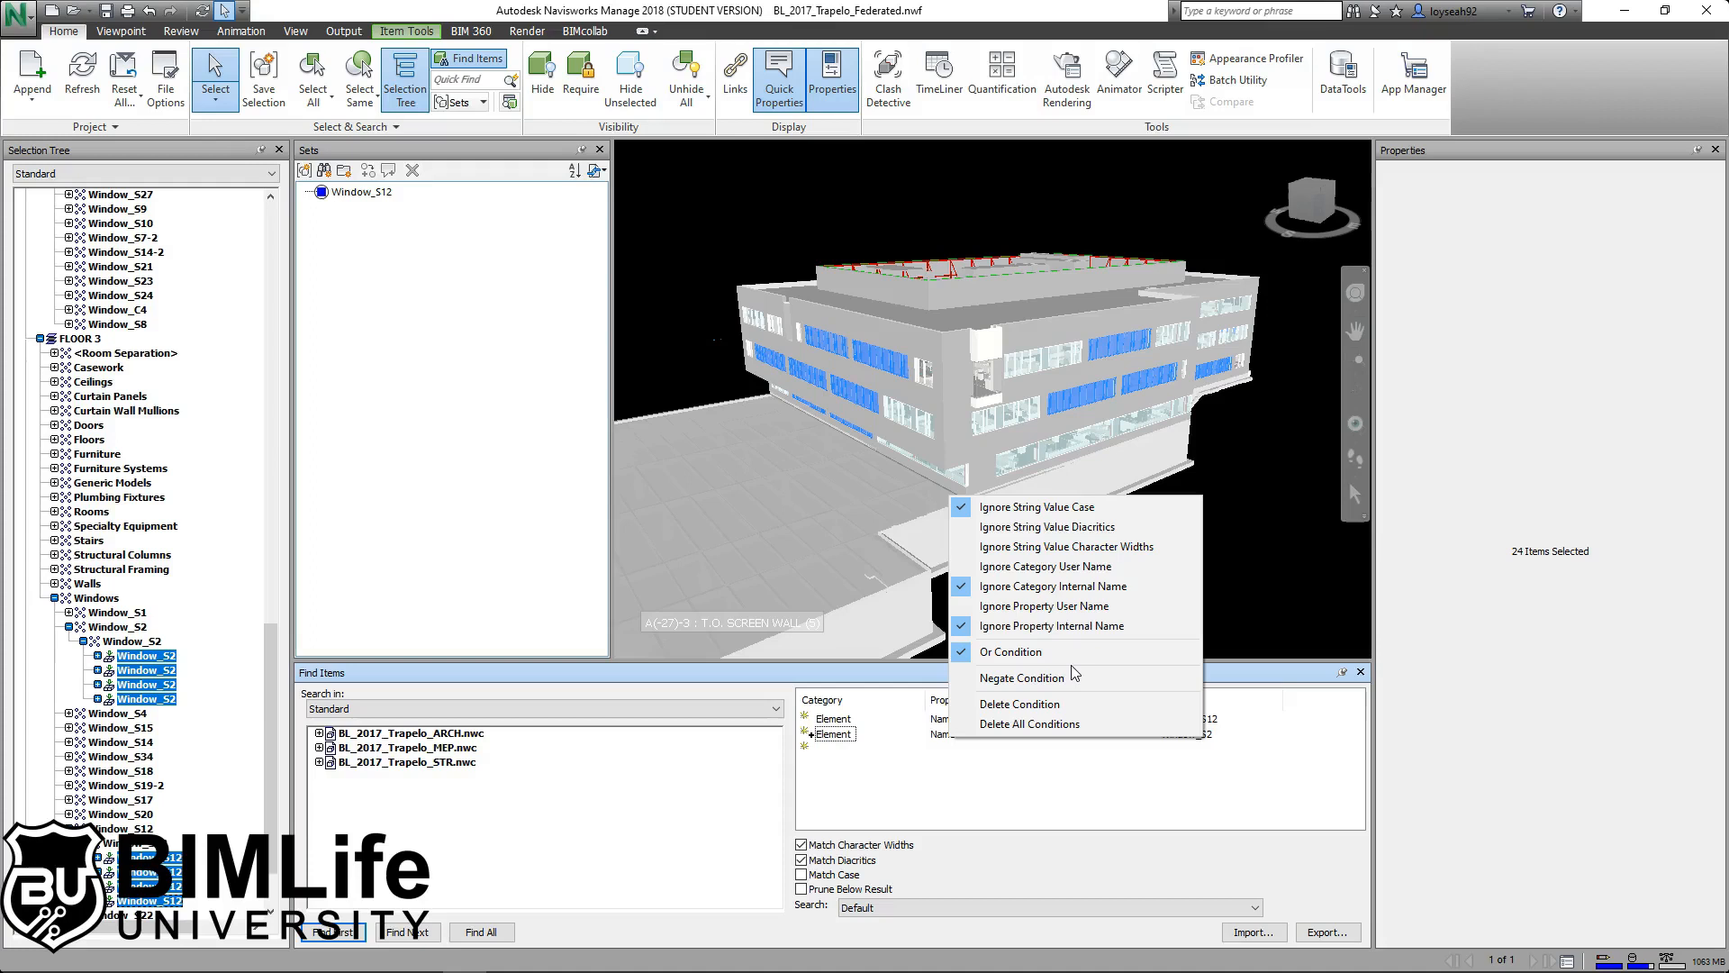
click(1009, 655)
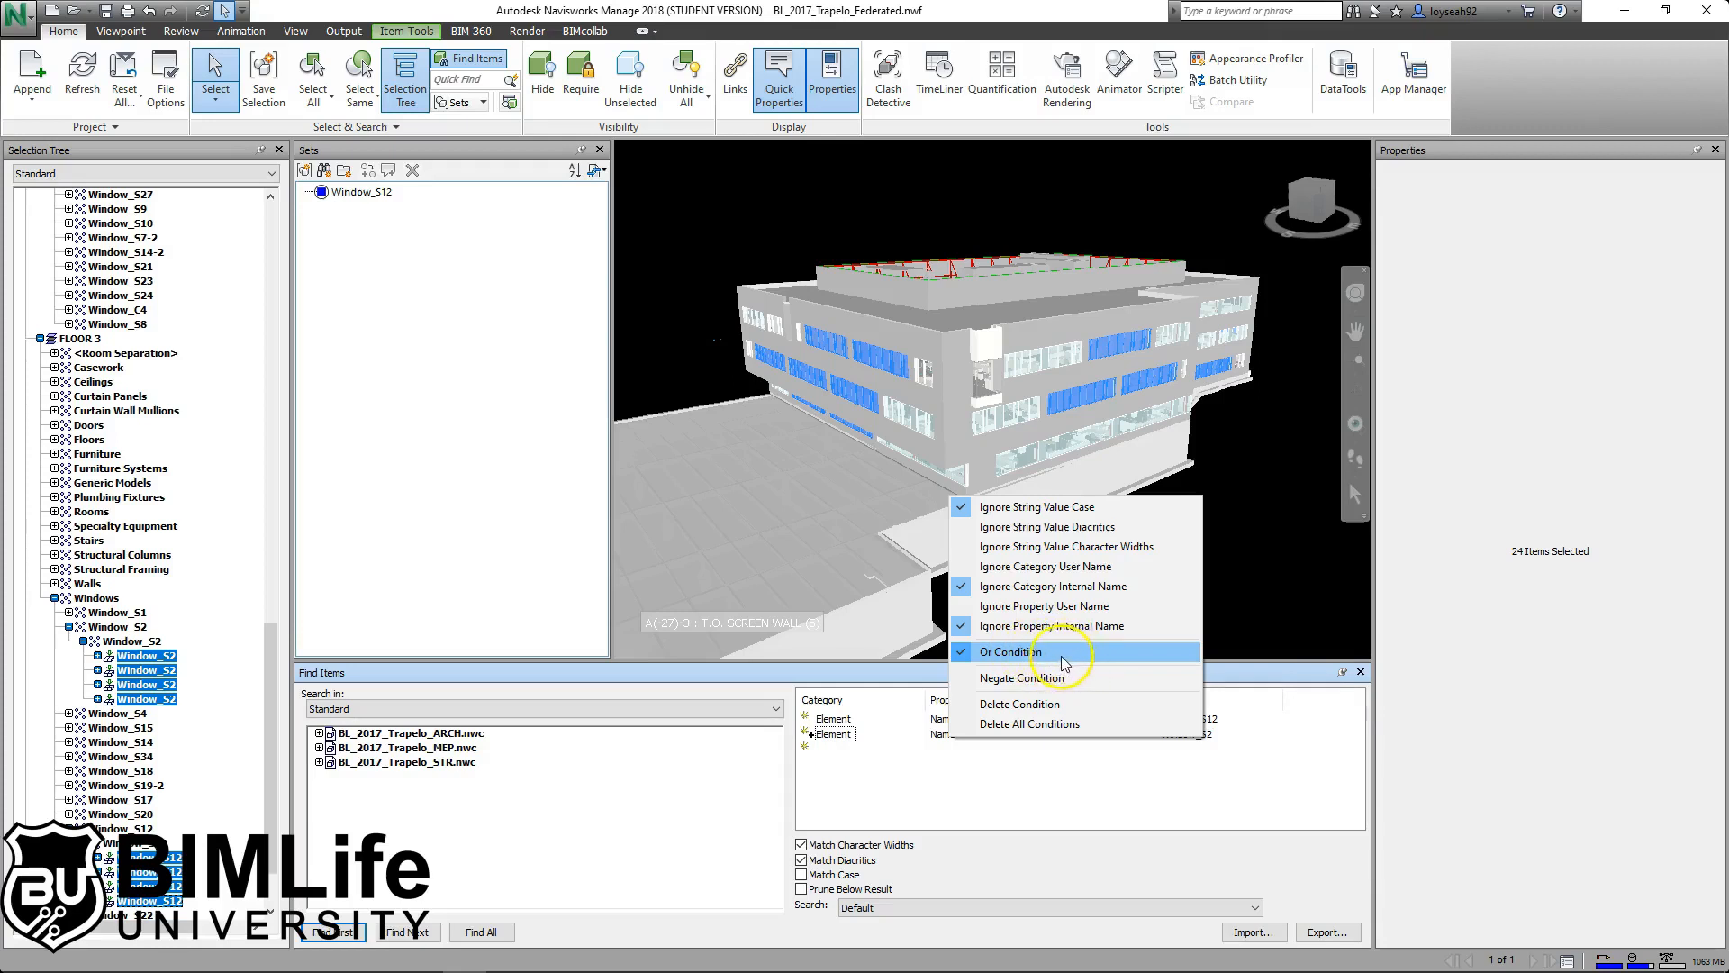
click(1295, 613)
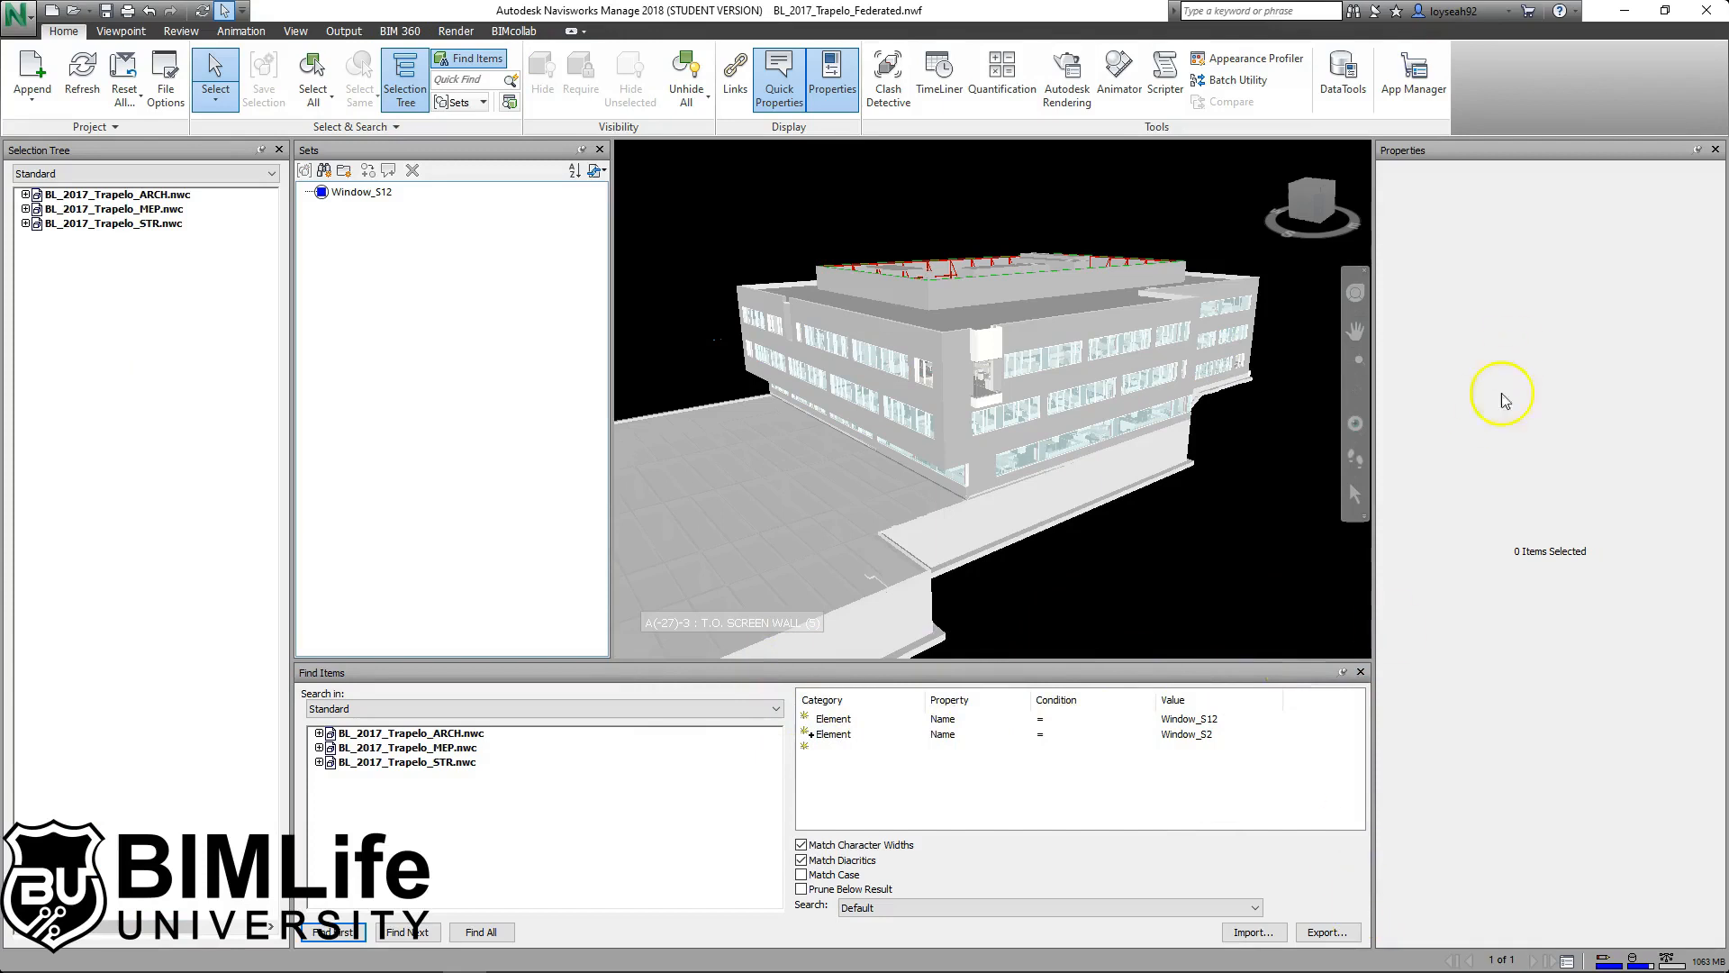
Find all Window_S12 or Window_S2 items, save the selection as a set named Window_S12 & S2, and deselect everything.
click(495, 936)
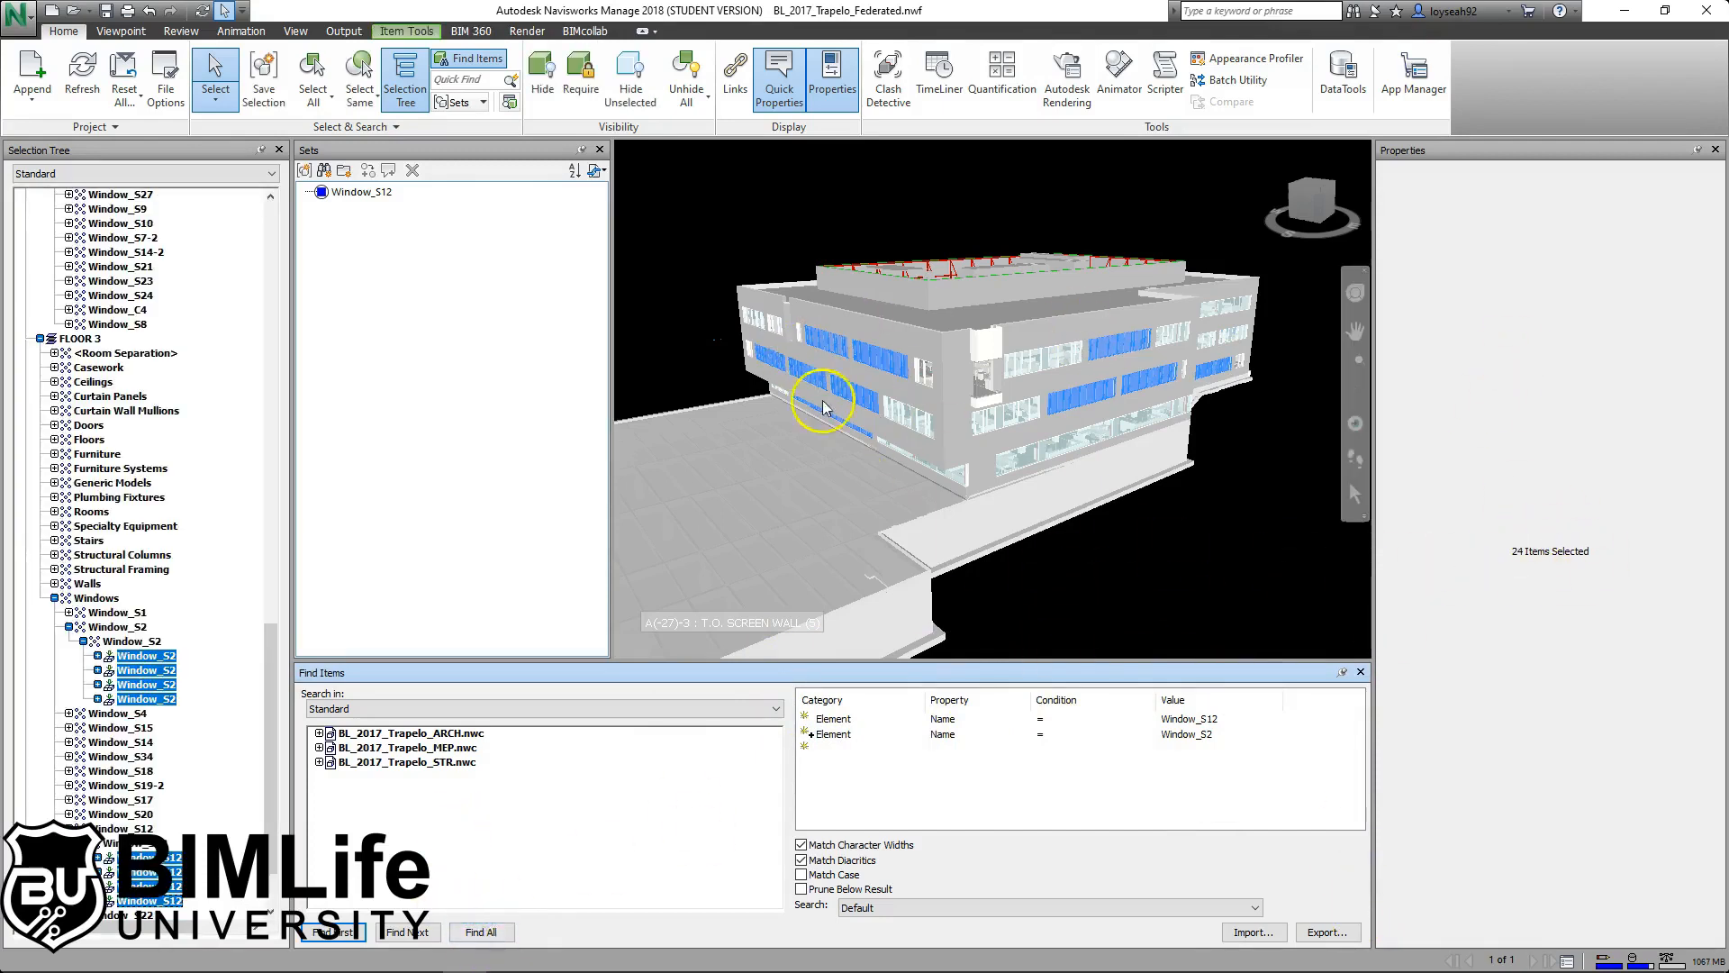
click(263, 76)
text(Window_S12 & S2)
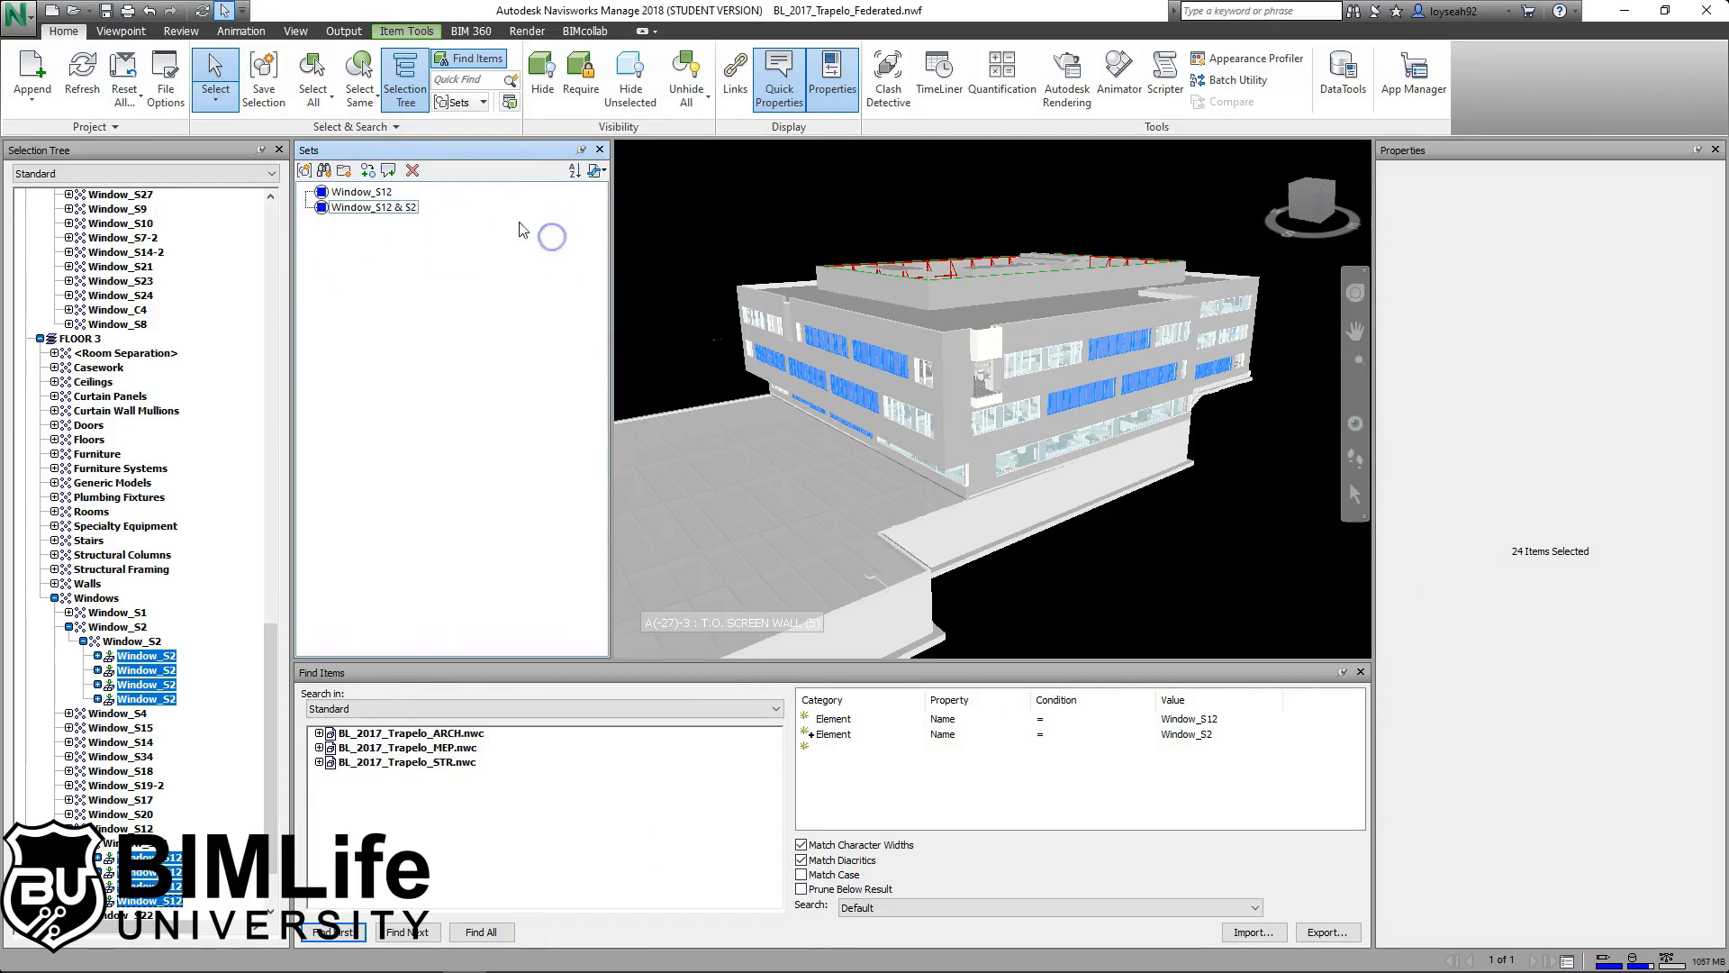
click(532, 225)
click(312, 208)
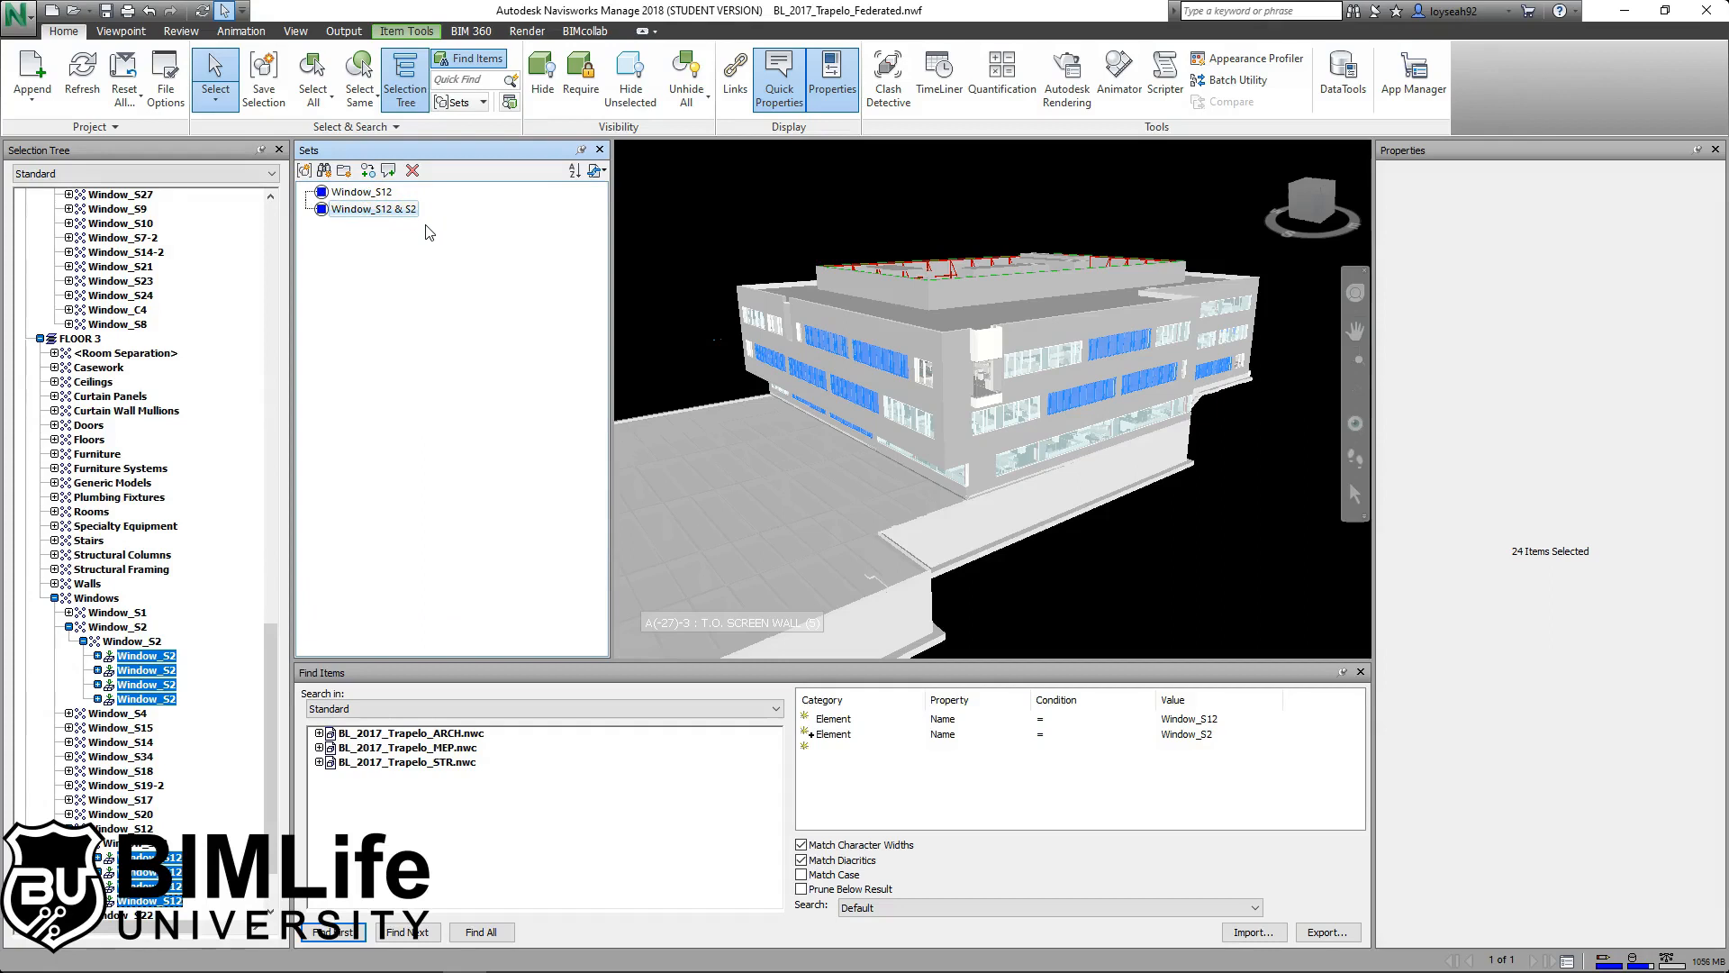
click(1170, 529)
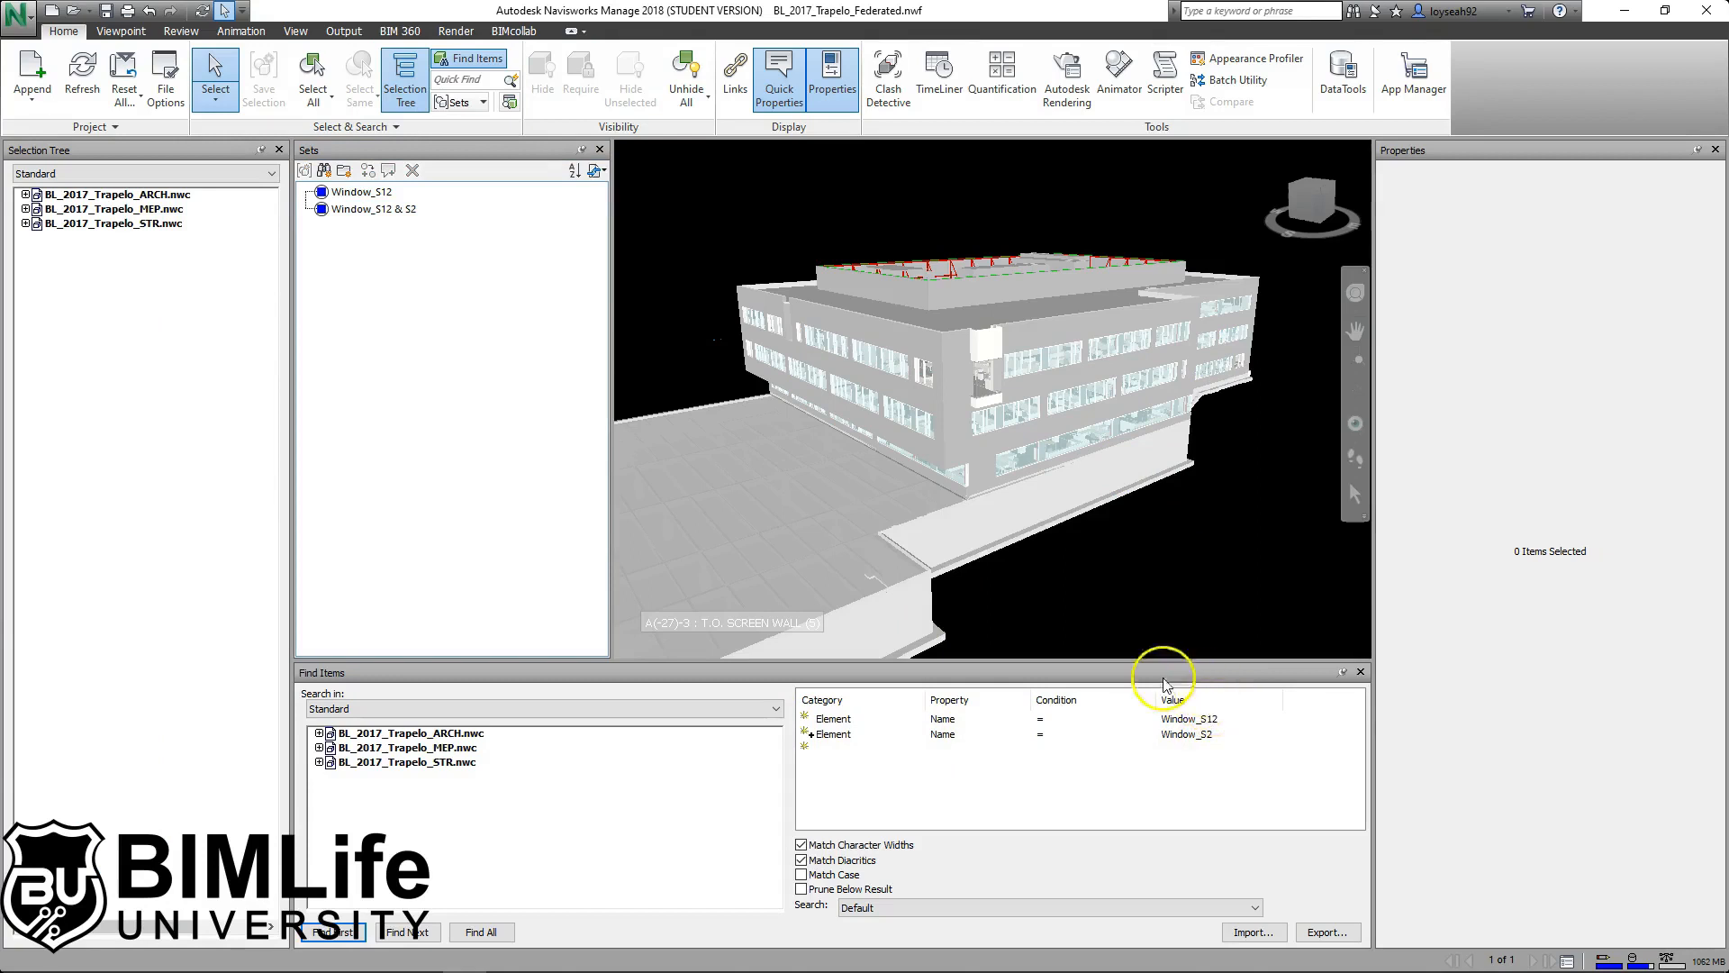
Select a FLOOR 2 Window_S12 window for reference and change the second search condition to category Item and property Layer.
click(833, 734)
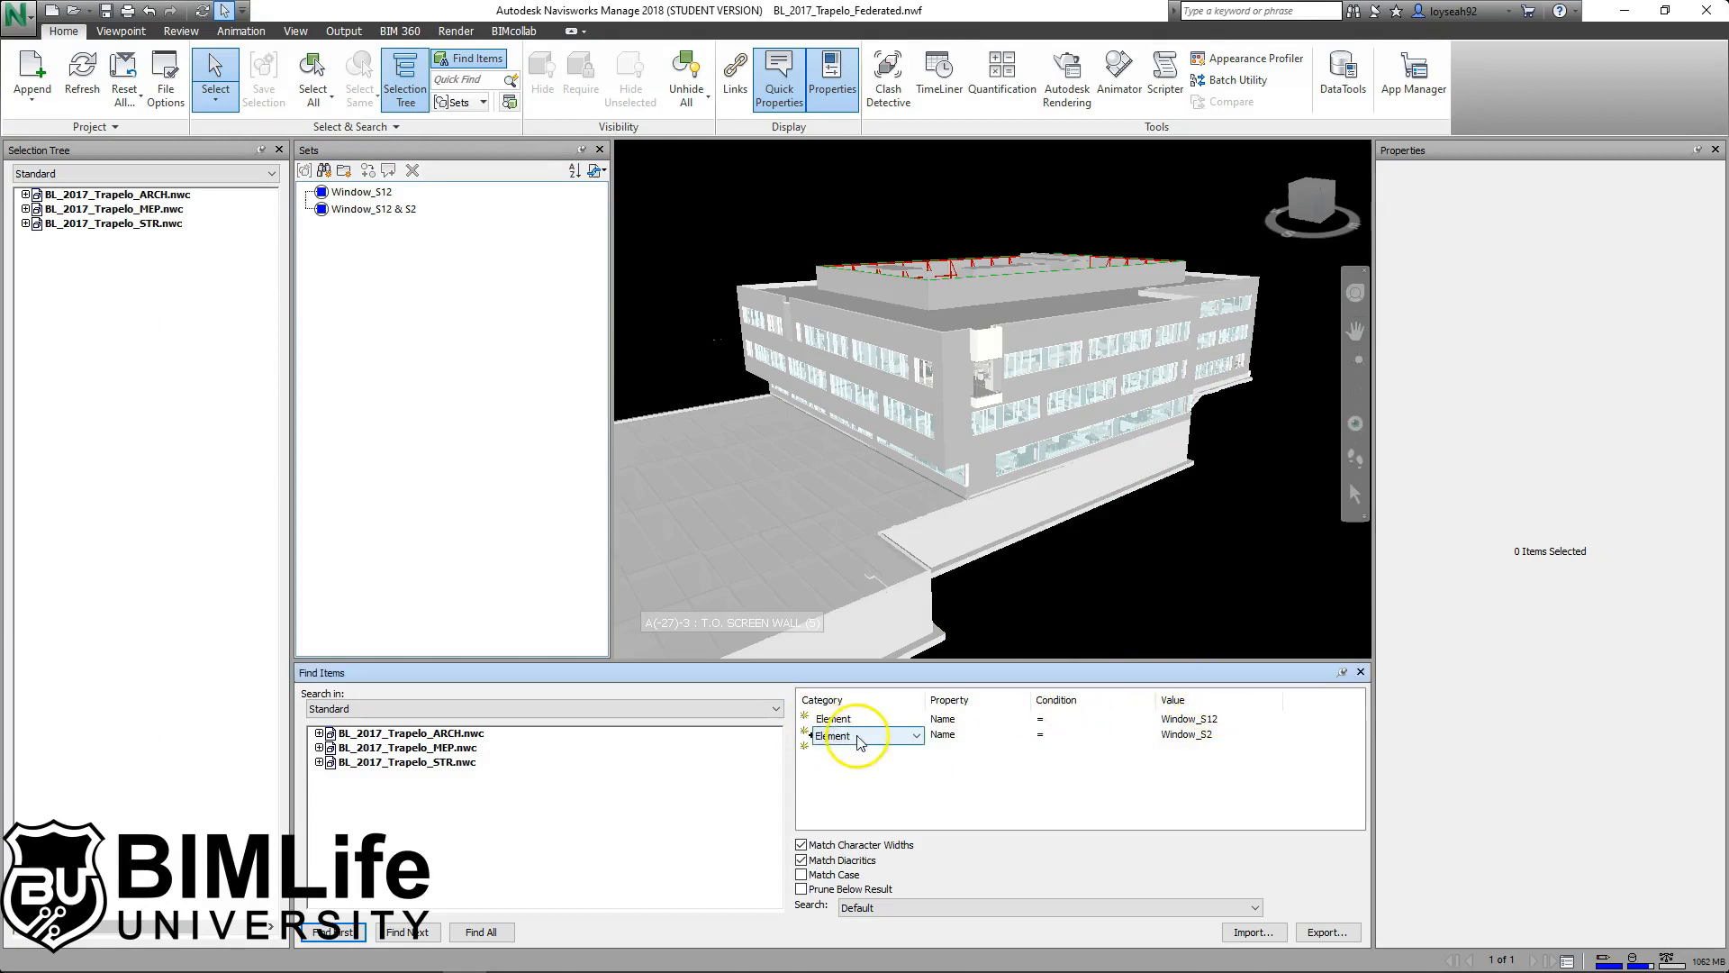
click(1079, 391)
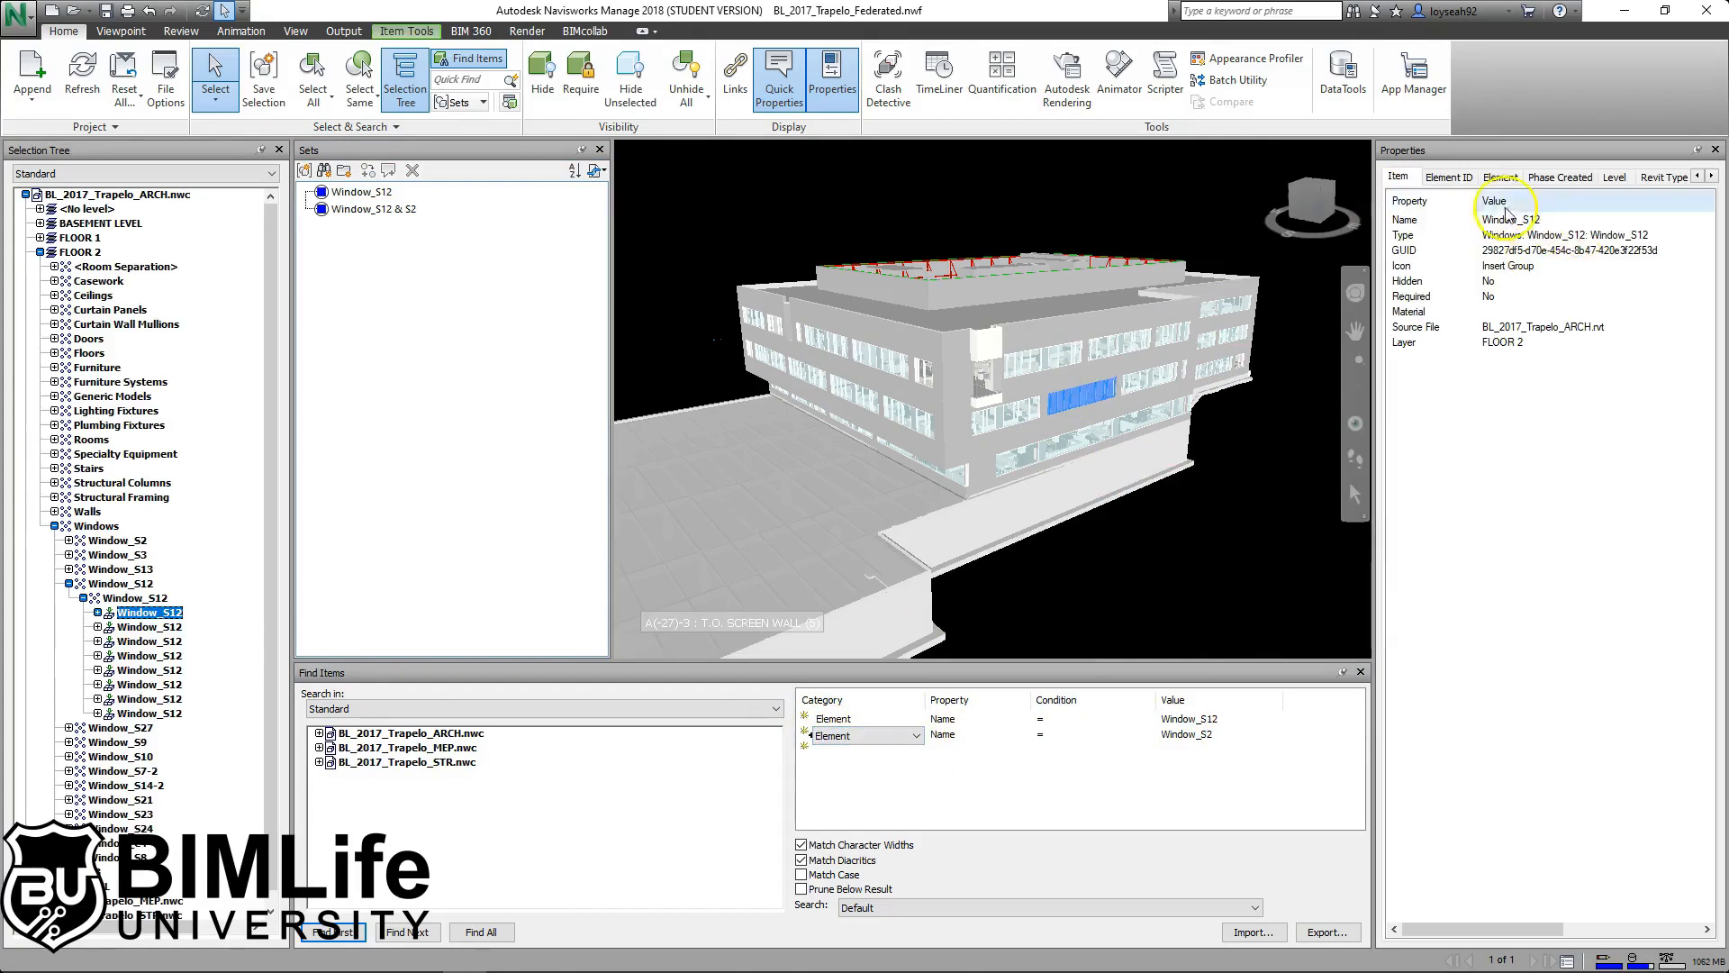
click(916, 738)
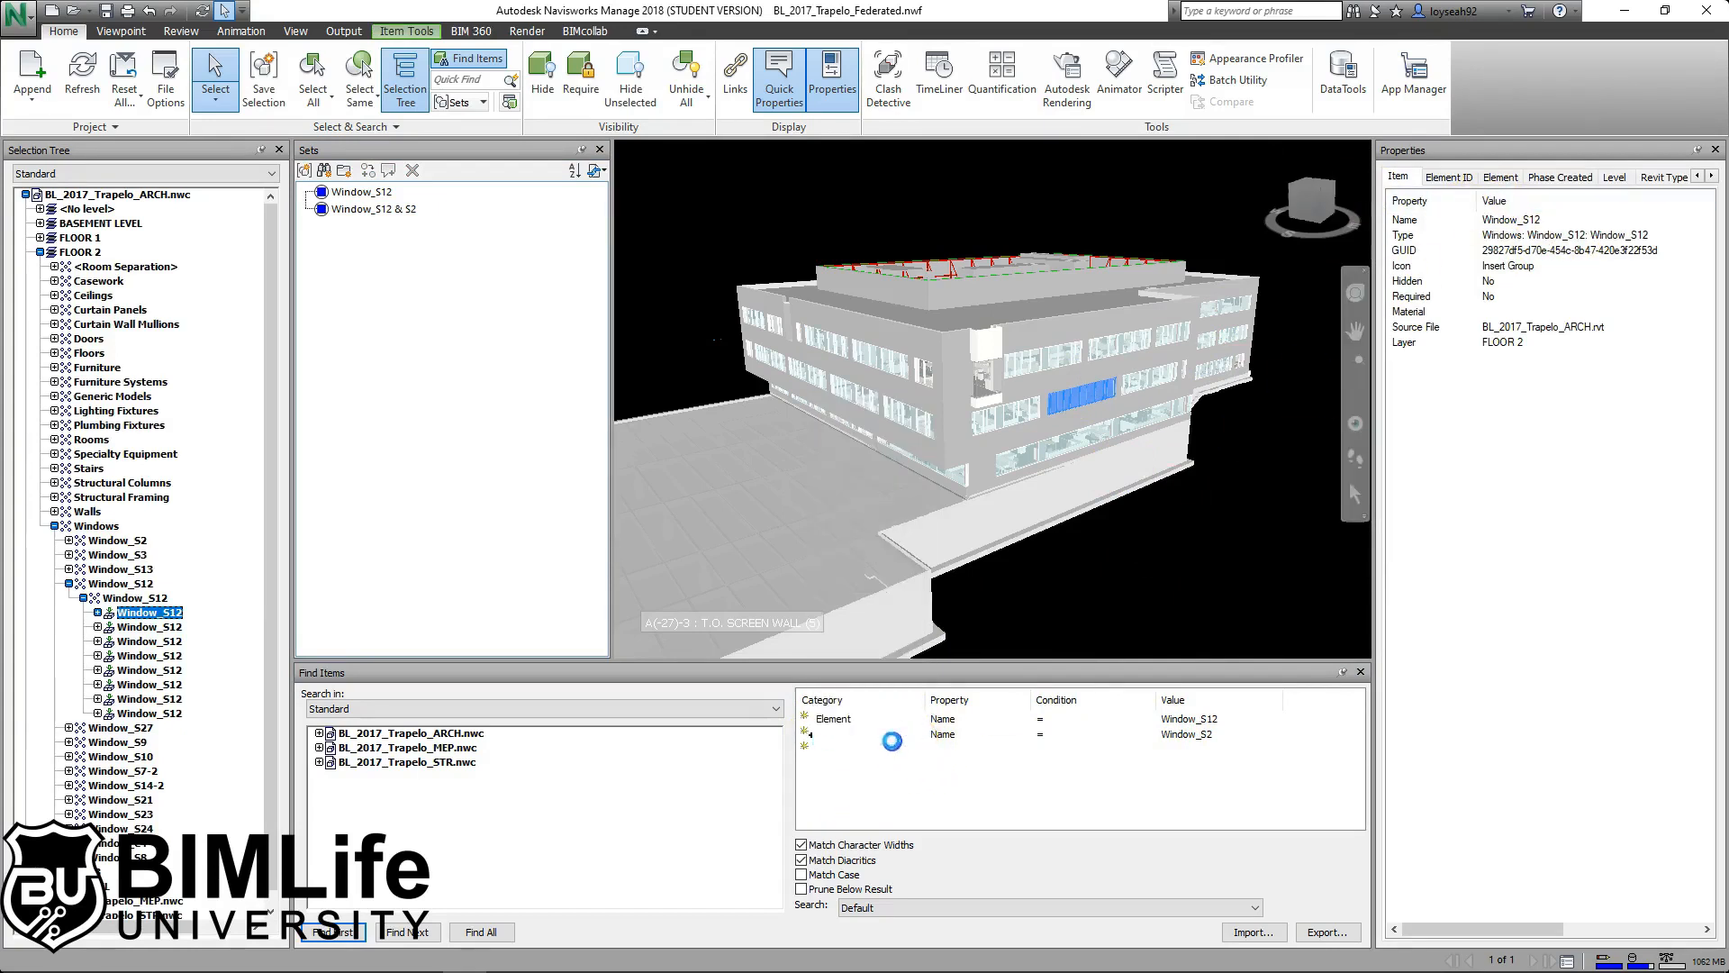
scroll(876, 528, down, 4)
scroll(878, 533, up, 5)
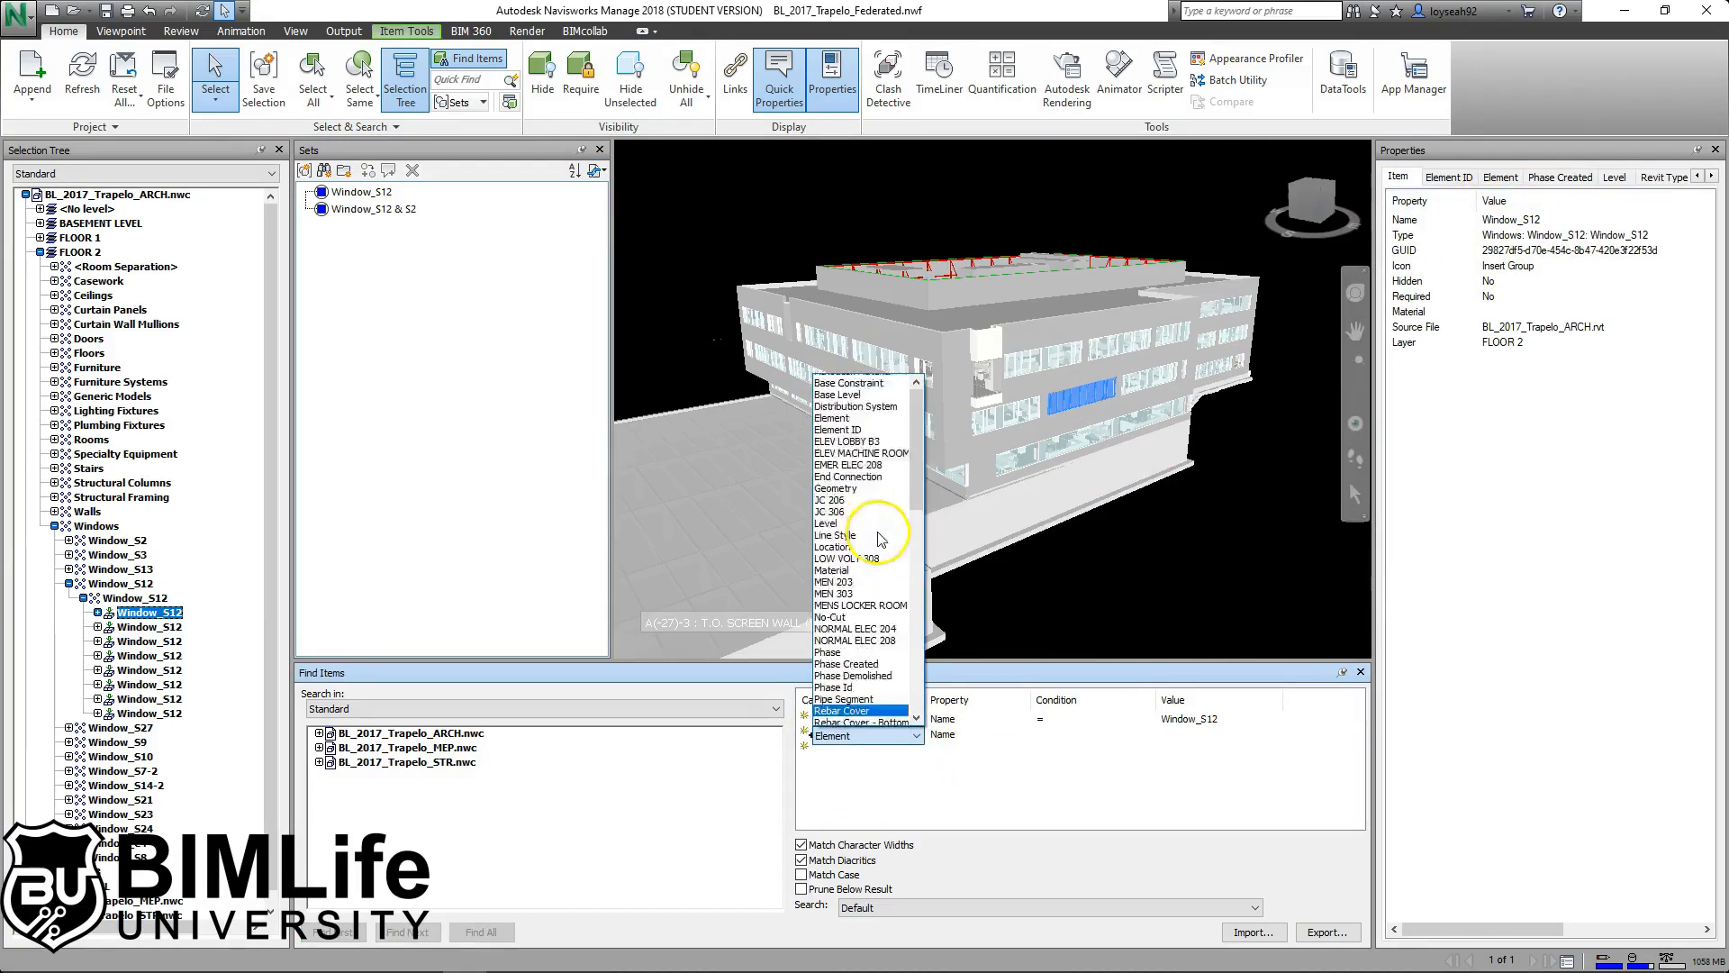
click(871, 380)
click(940, 737)
click(953, 740)
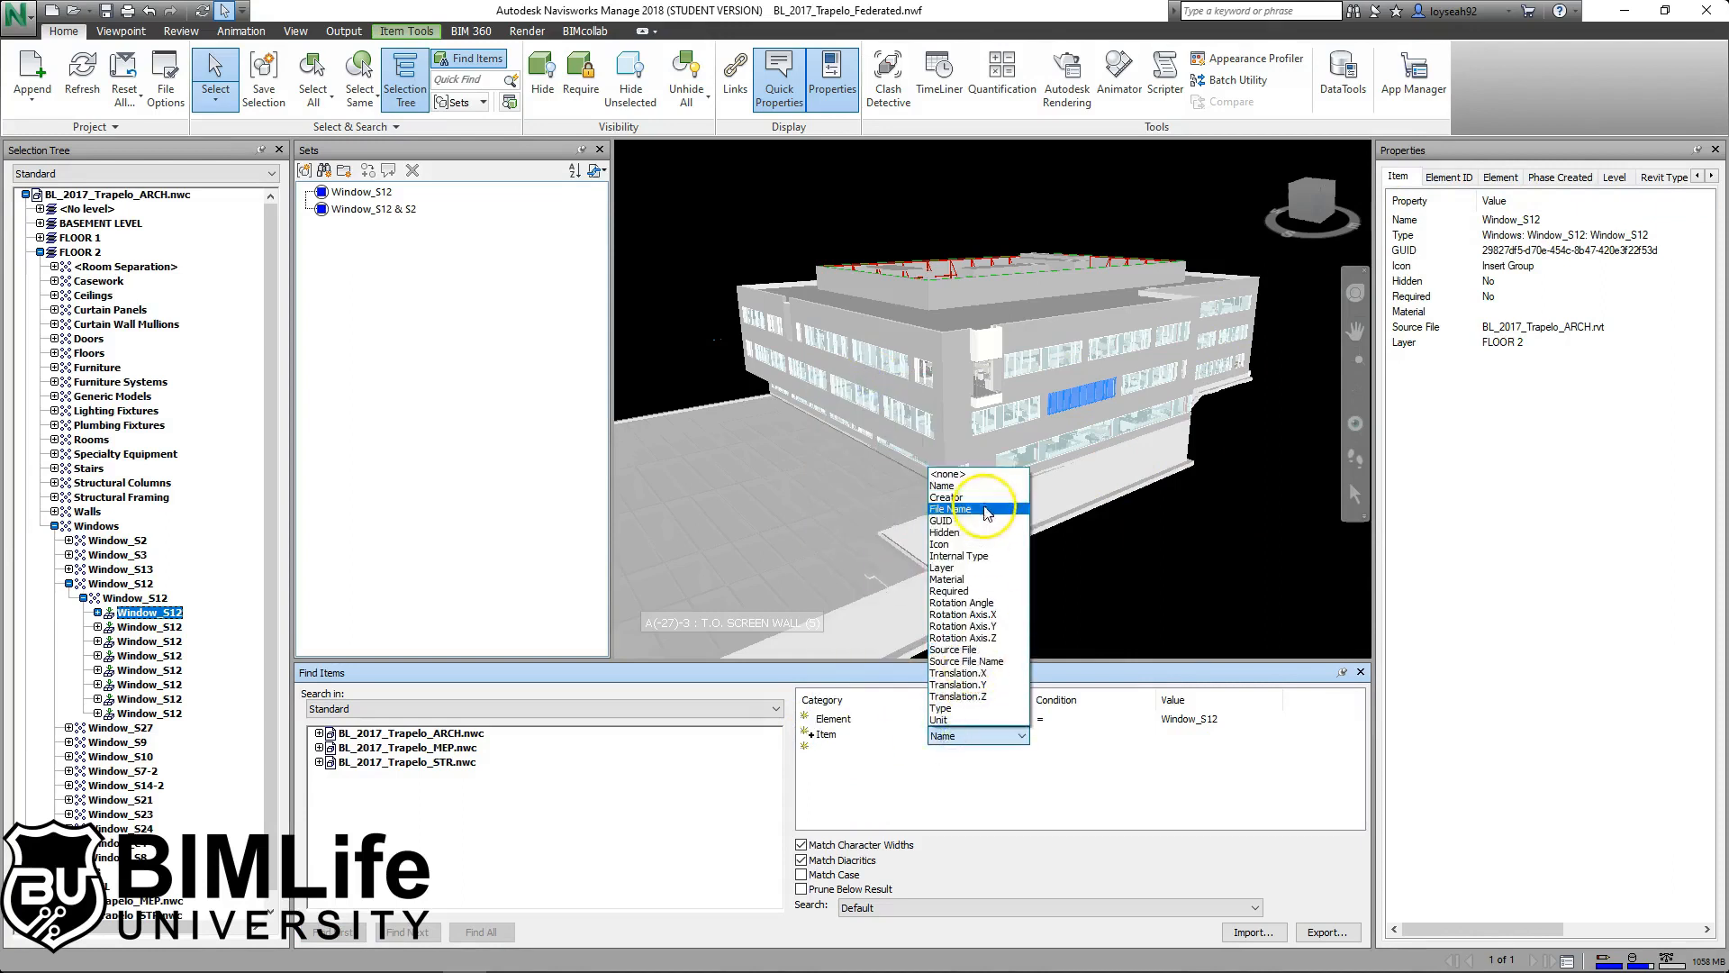
click(943, 568)
Set the second condition, on the item's Layer, to equal FLOOR 1.
click(1080, 735)
click(1093, 751)
click(1206, 737)
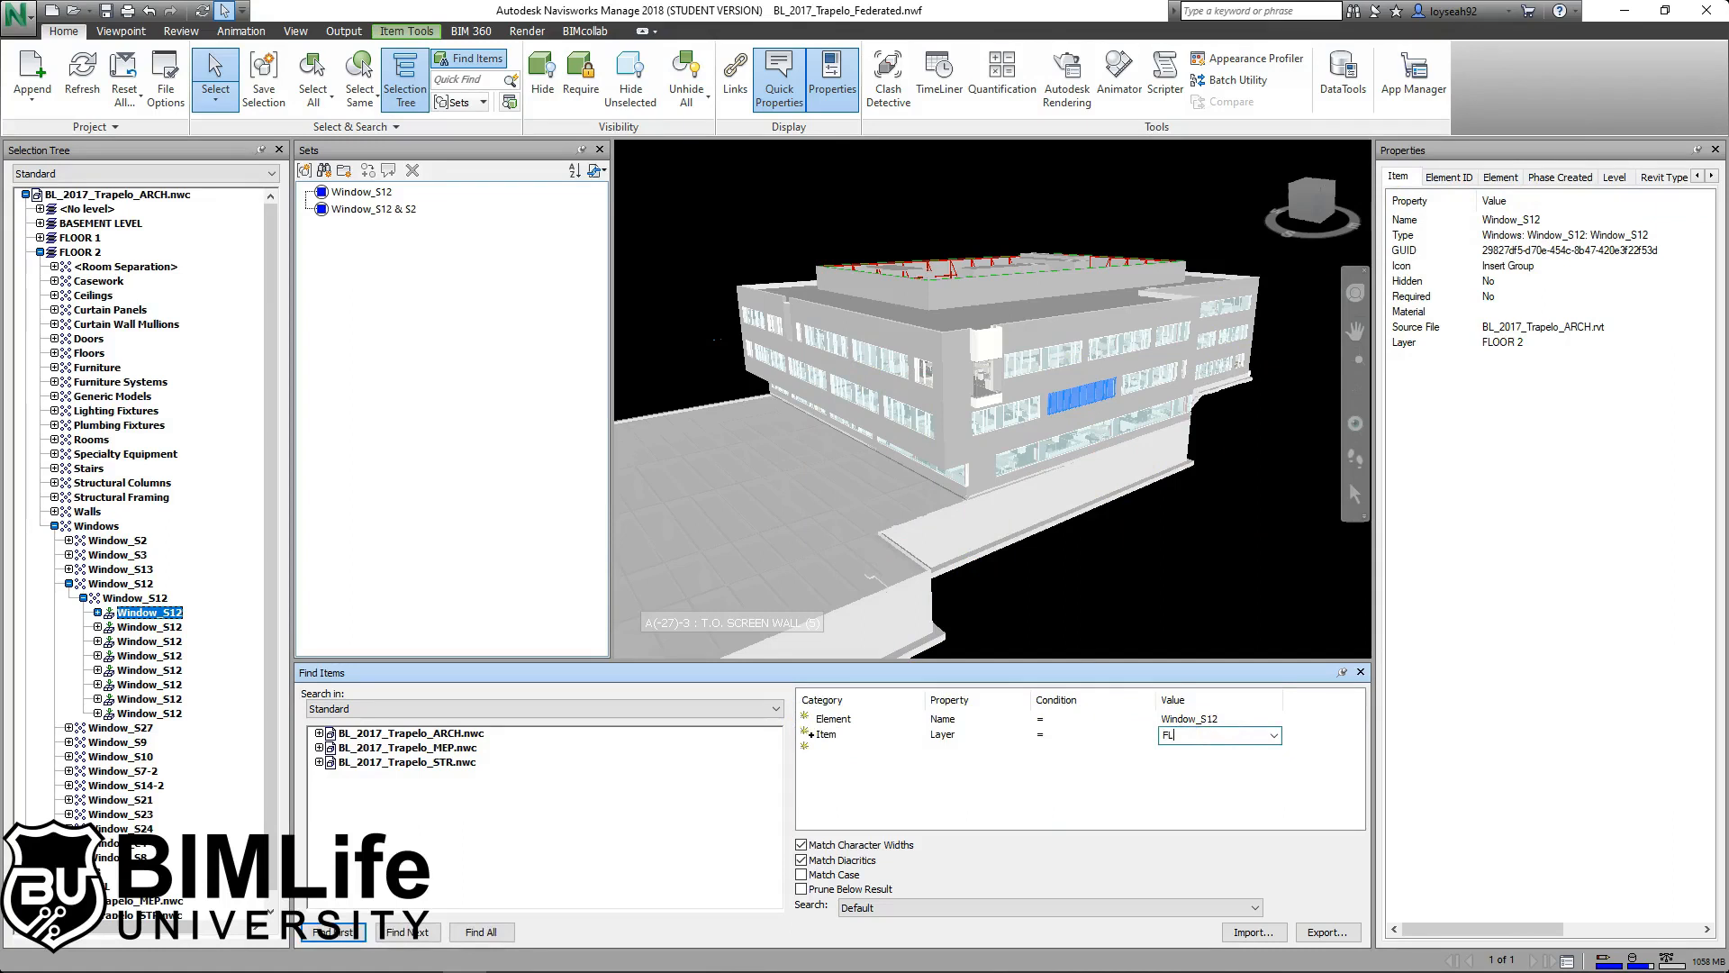
text(FLOOR 1)
Turn off the Or option on the Layer condition so that both search conditions must match.
click(833, 747)
right_click(834, 739)
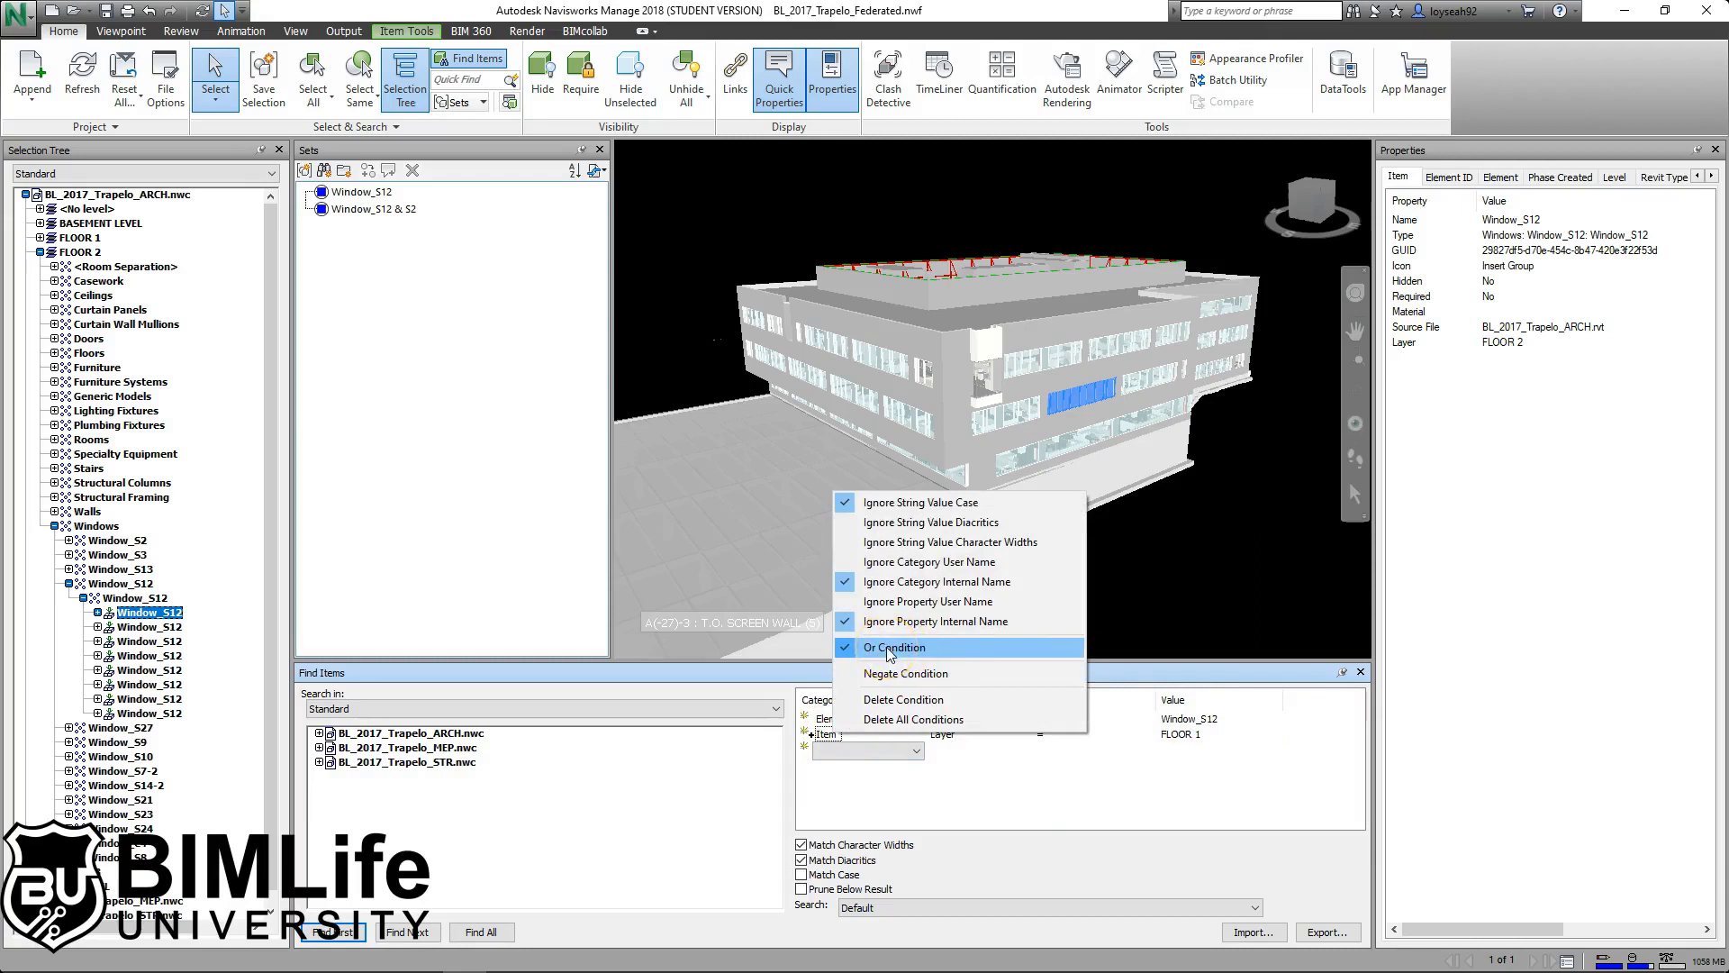
click(930, 648)
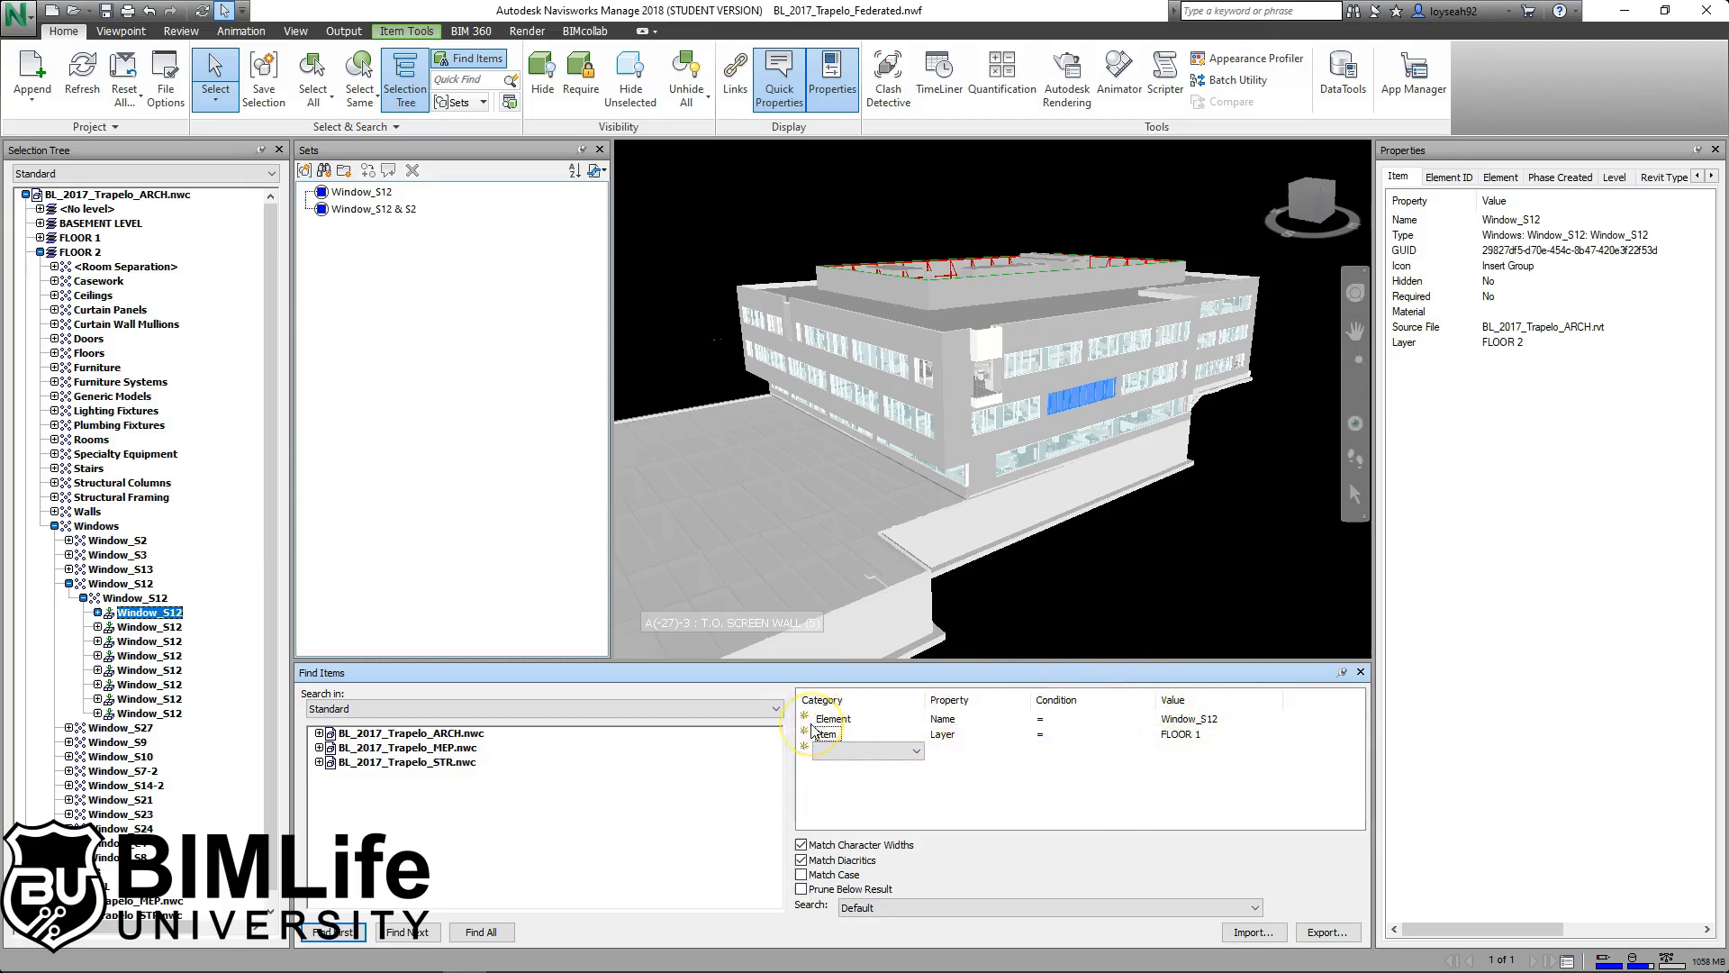
click(1486, 648)
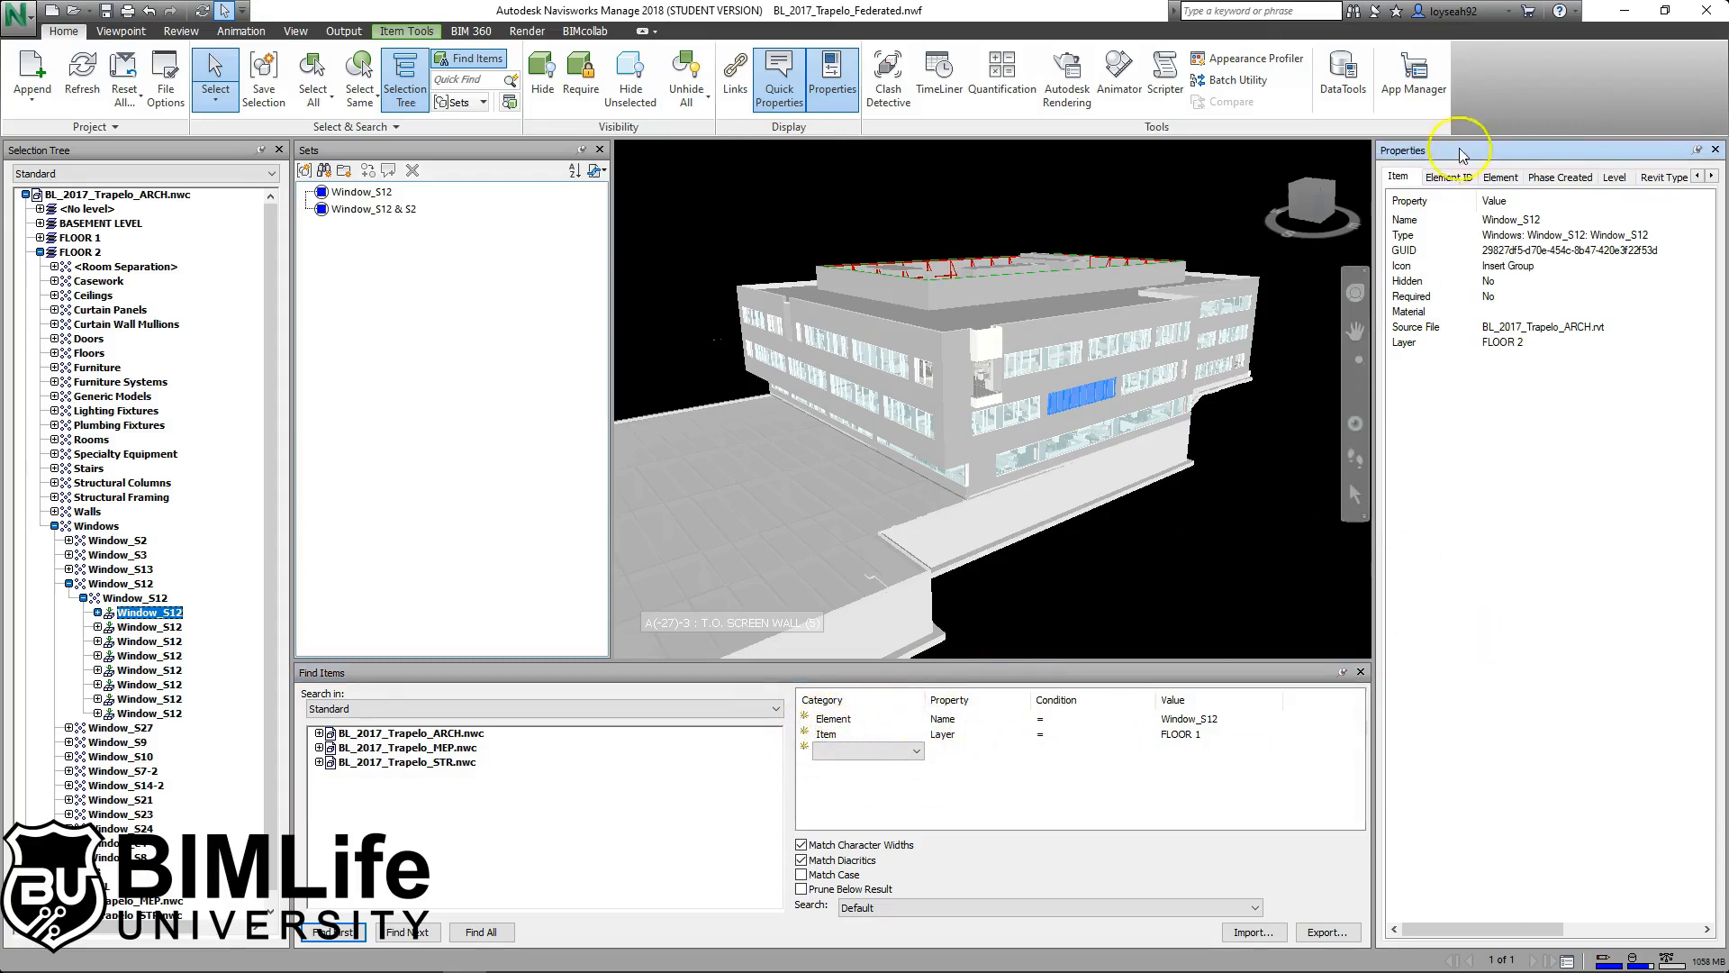
Compare the Element and Item properties of the selected Window_S12 window.
click(1499, 177)
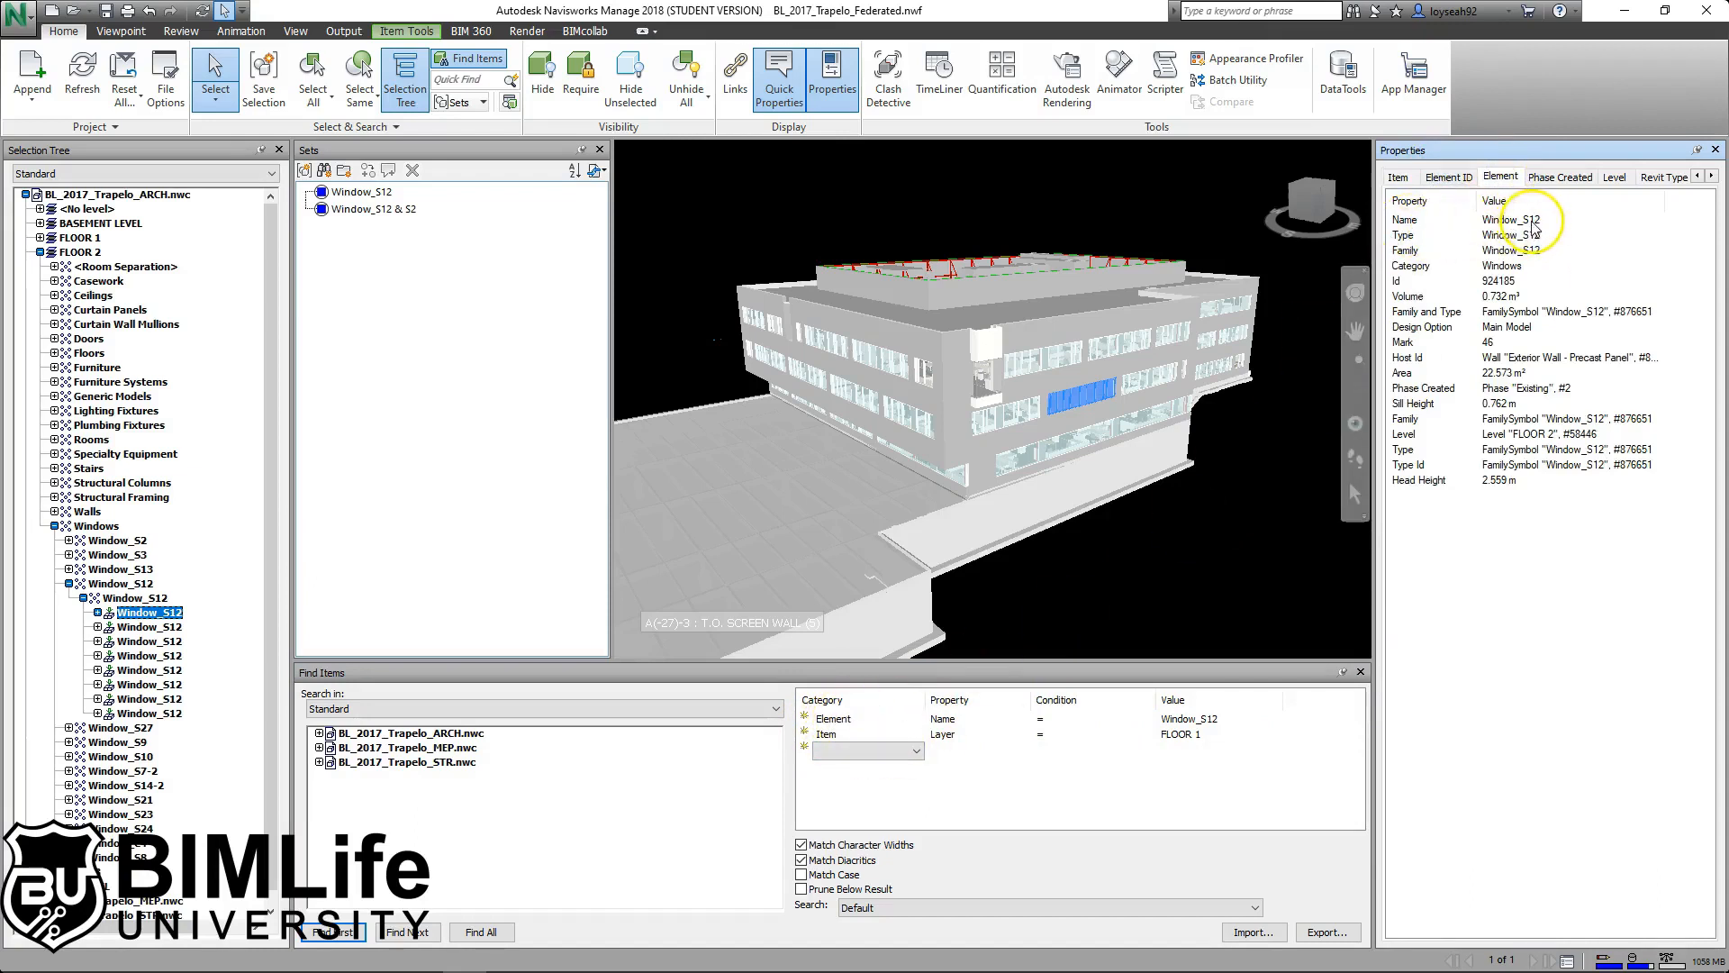
click(1398, 178)
click(1499, 177)
click(1398, 178)
click(1500, 177)
click(1397, 178)
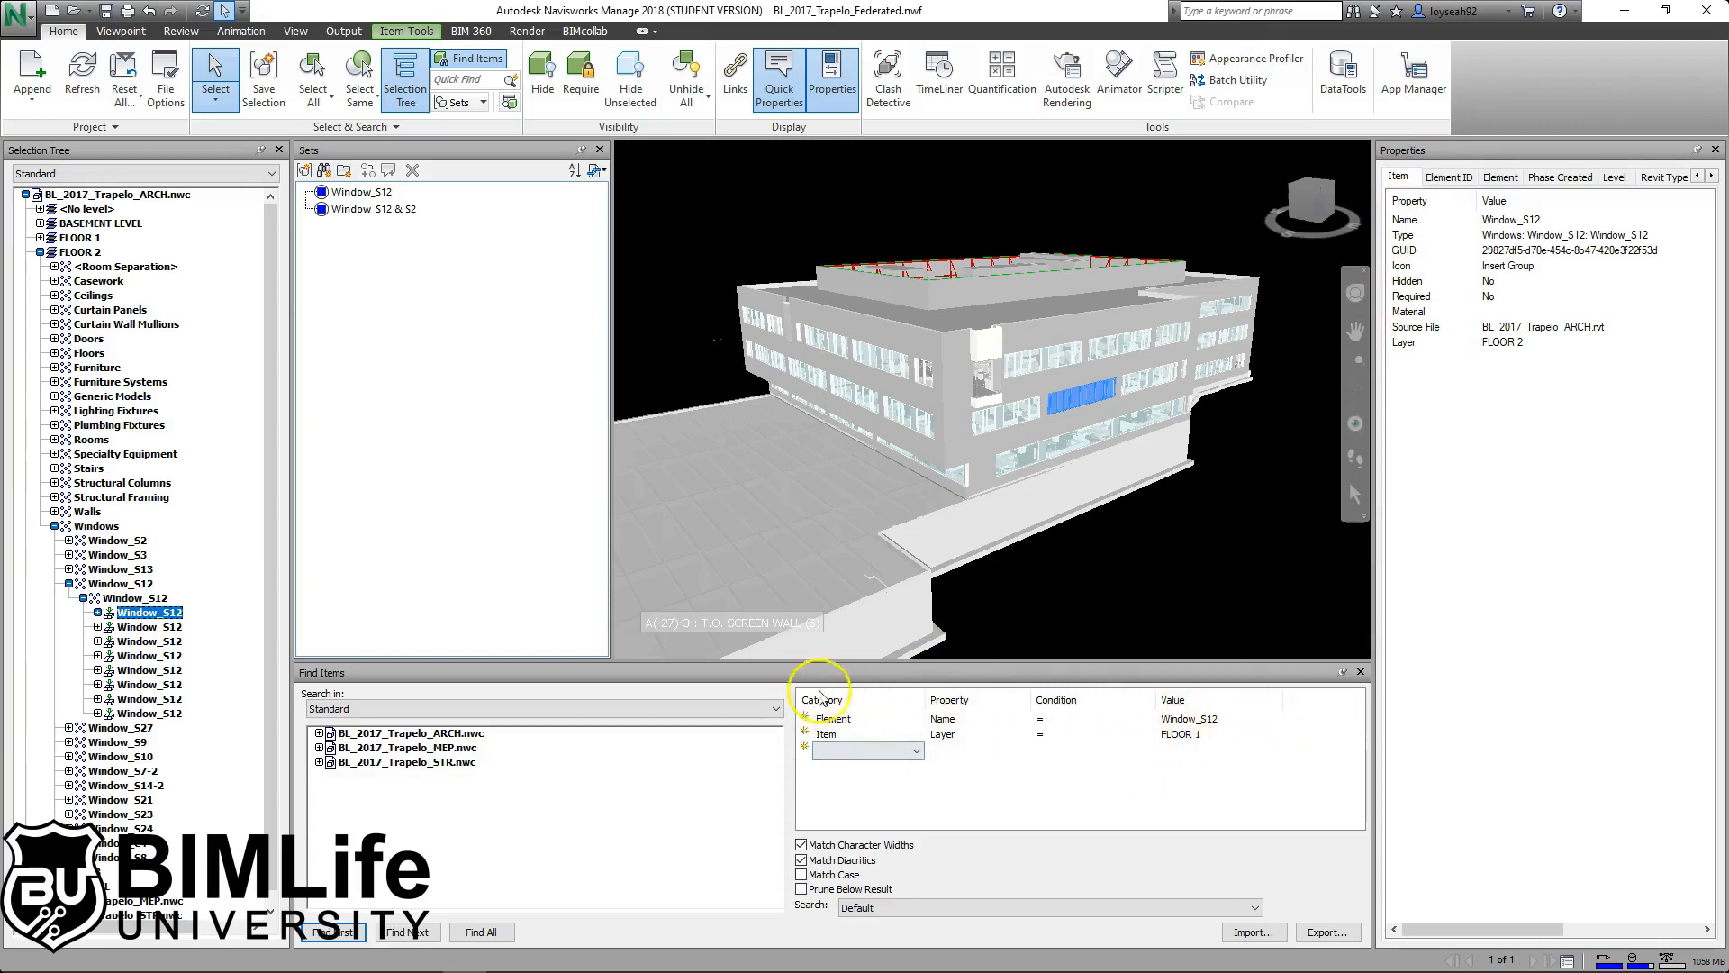
Find all Window_S12 items on layer FLOOR 1 and save the selection as a set named Window_S12 Level 1.
click(482, 932)
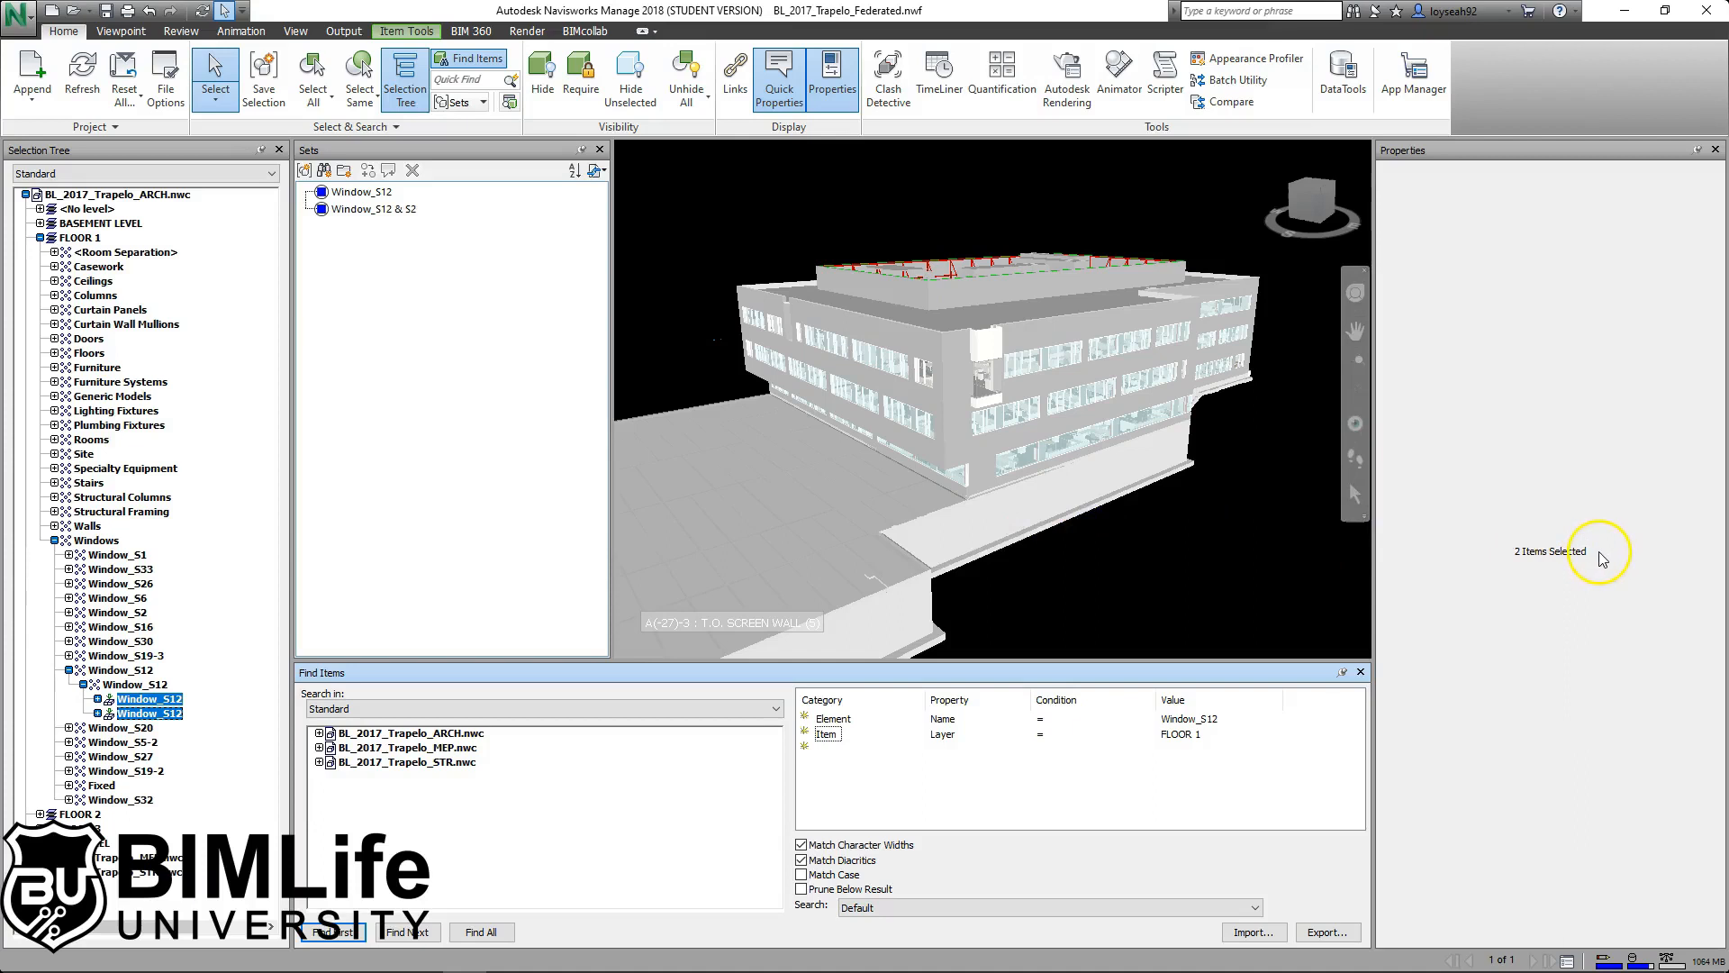
click(484, 933)
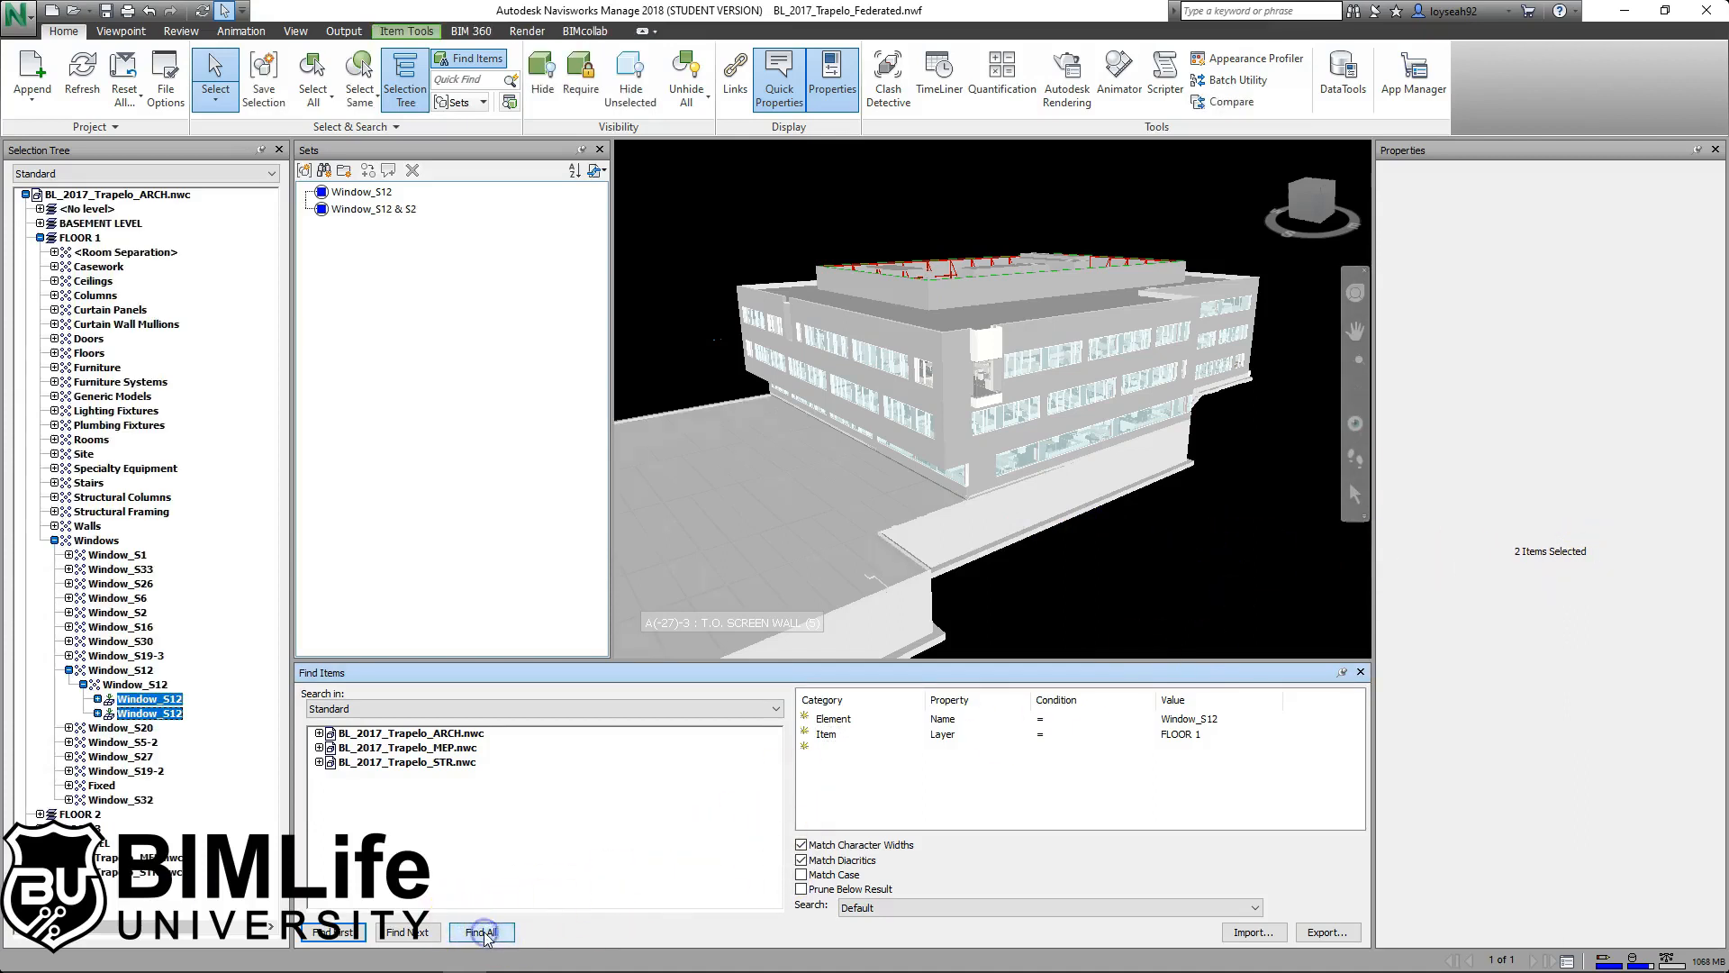
scroll(1099, 408, down, 2)
shift+middle_drag(1100, 408, 793, 536)
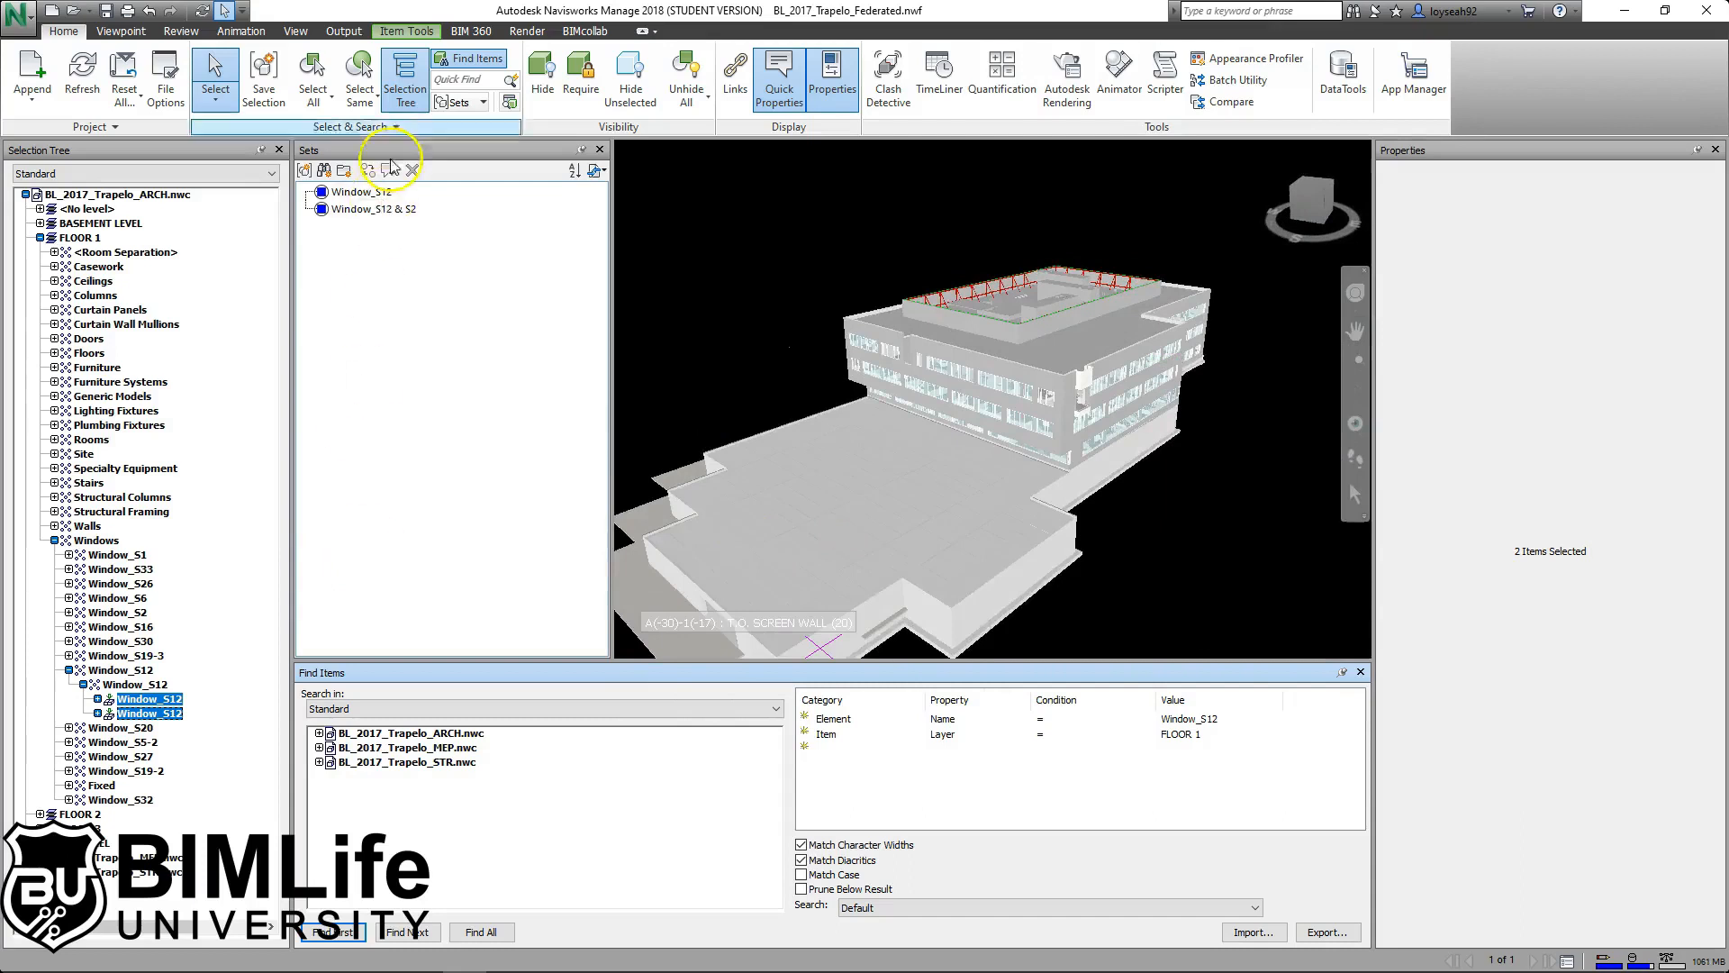
click(264, 76)
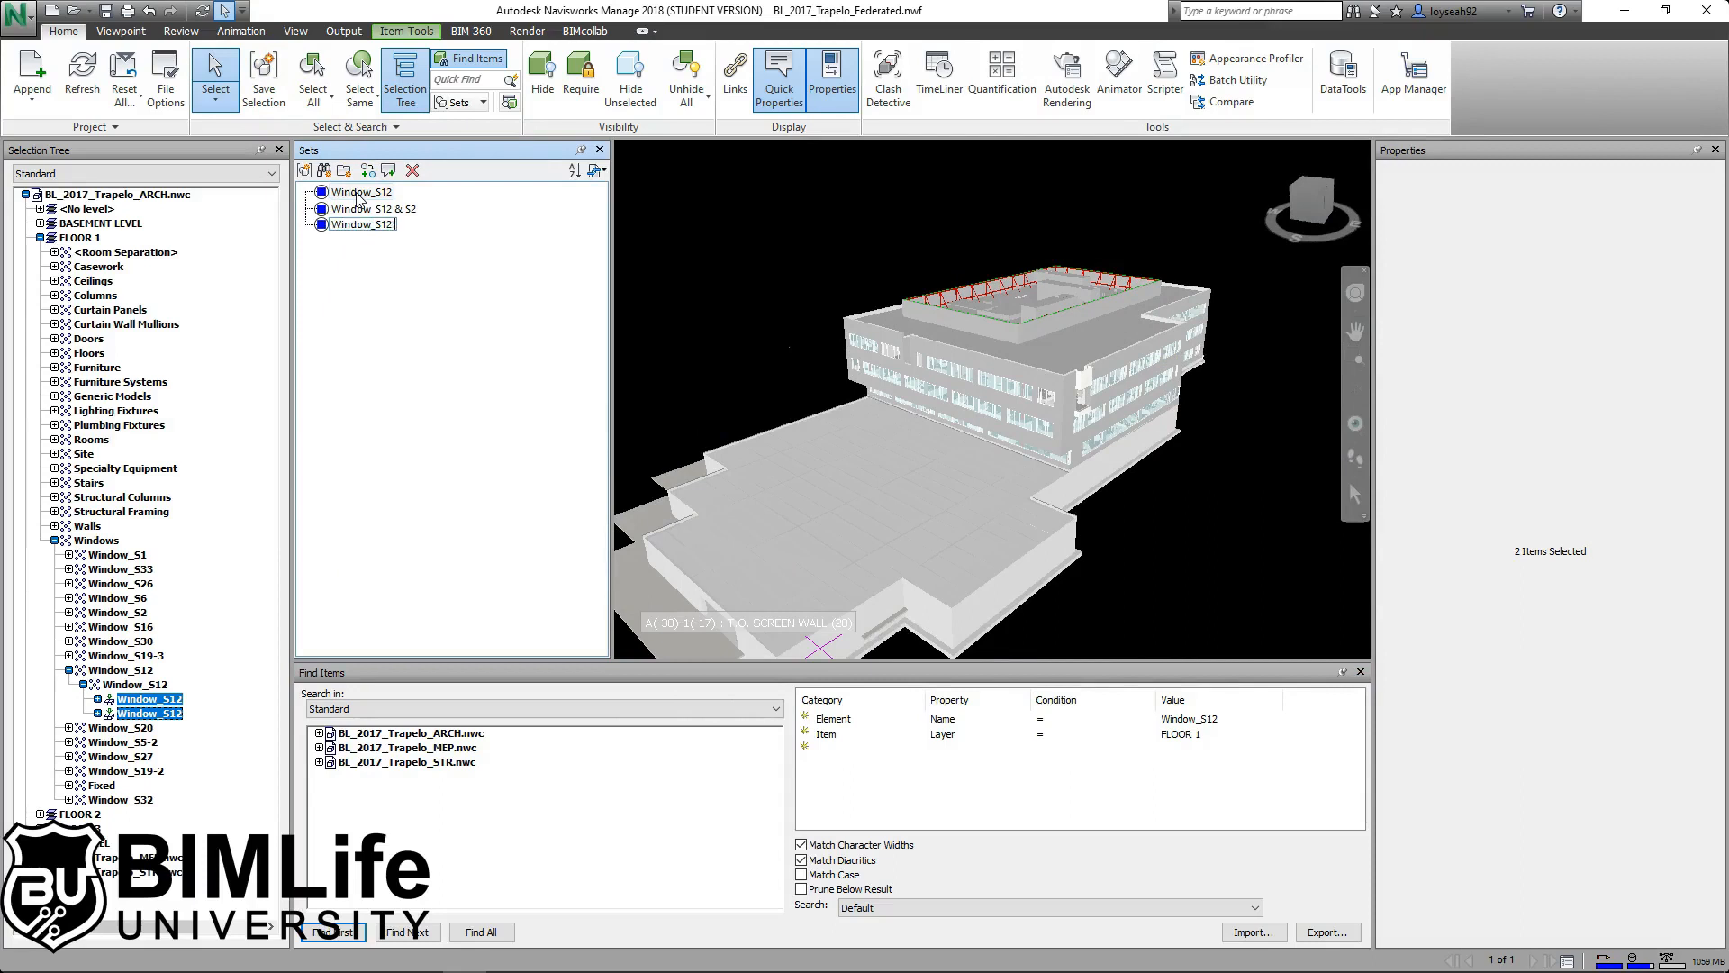
key(Return)
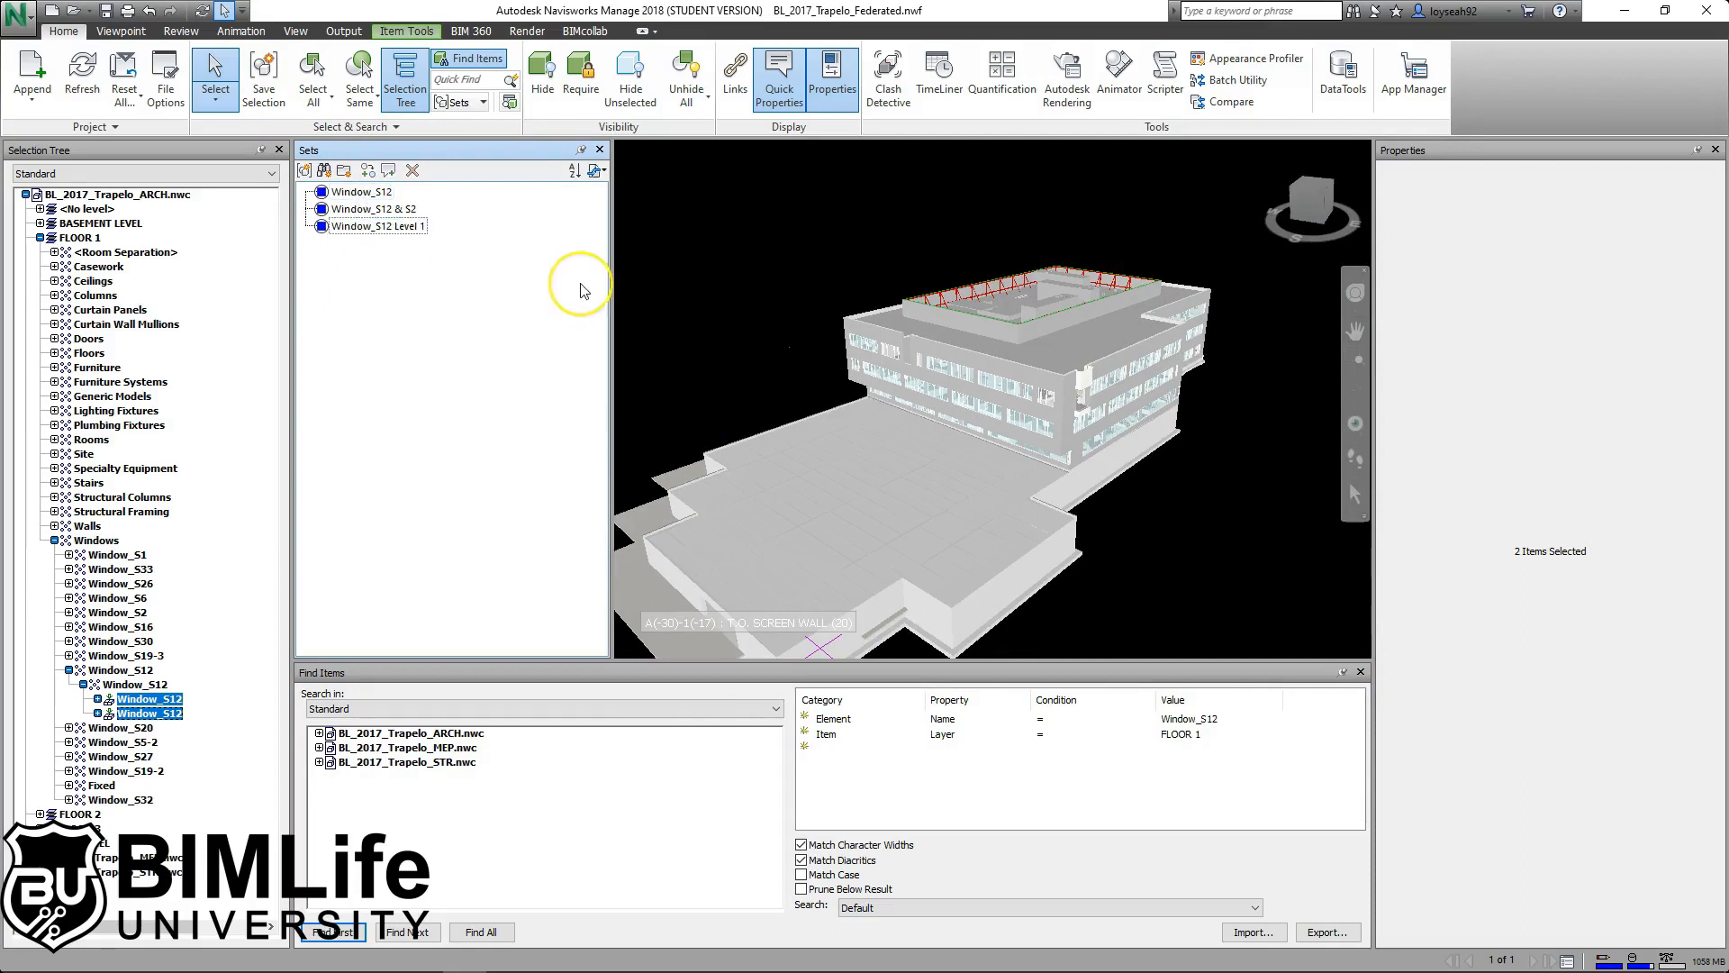